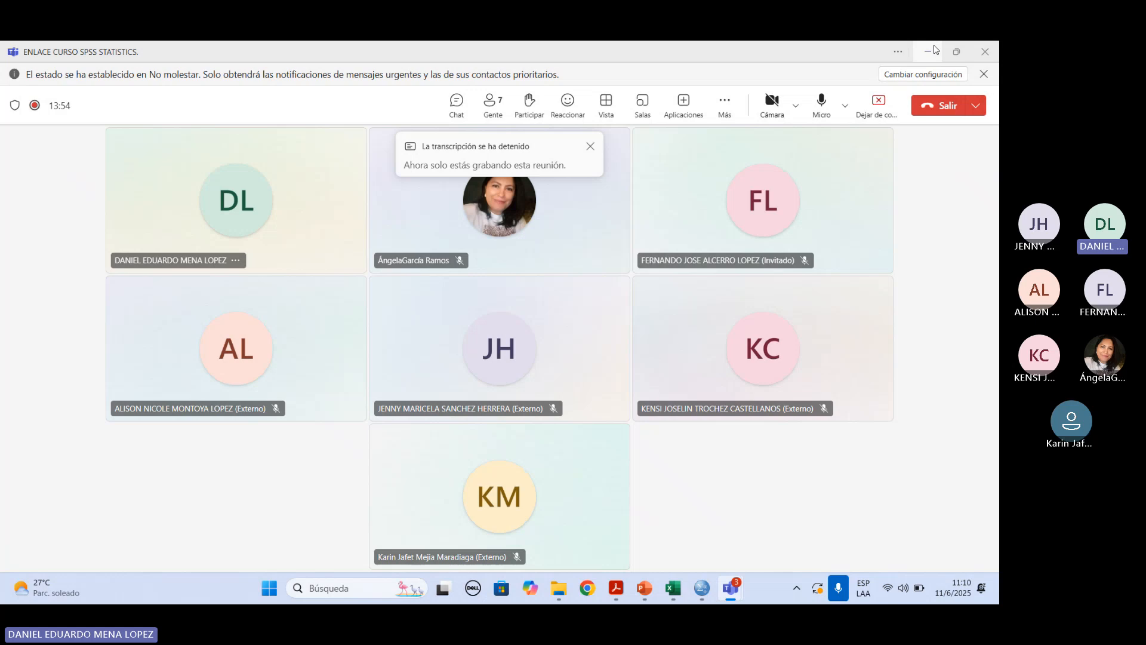
# Present the slide with the reliability coefficient interpretation scale full screen in PowerPoint, and end the slide show
pyautogui.click(932, 50)
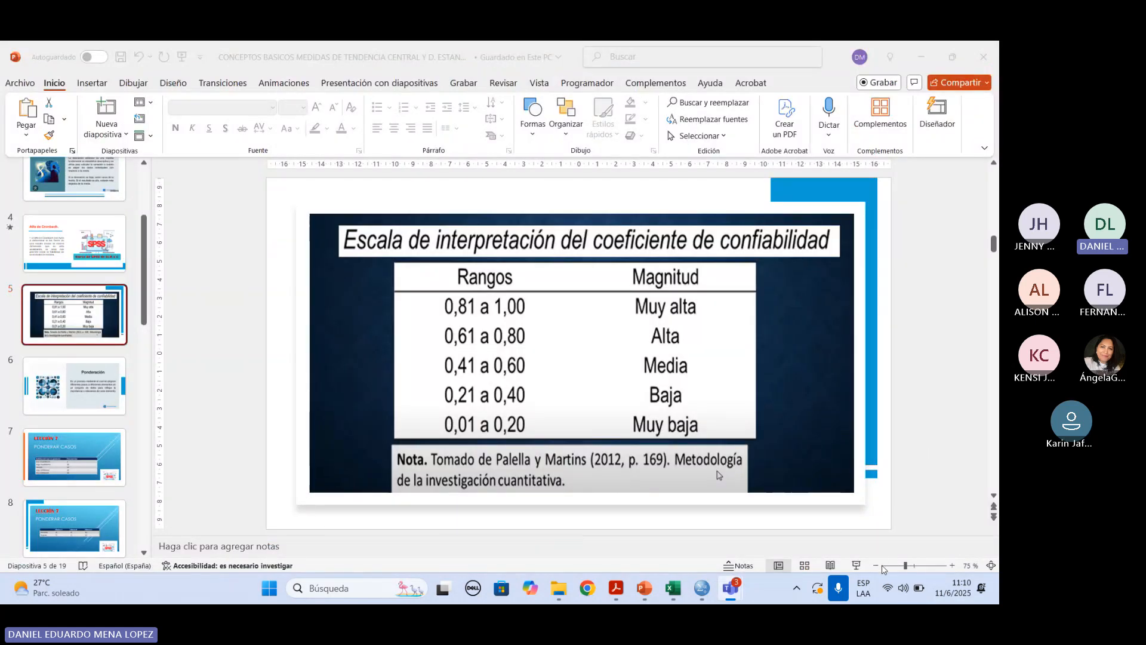
pyautogui.click(857, 564)
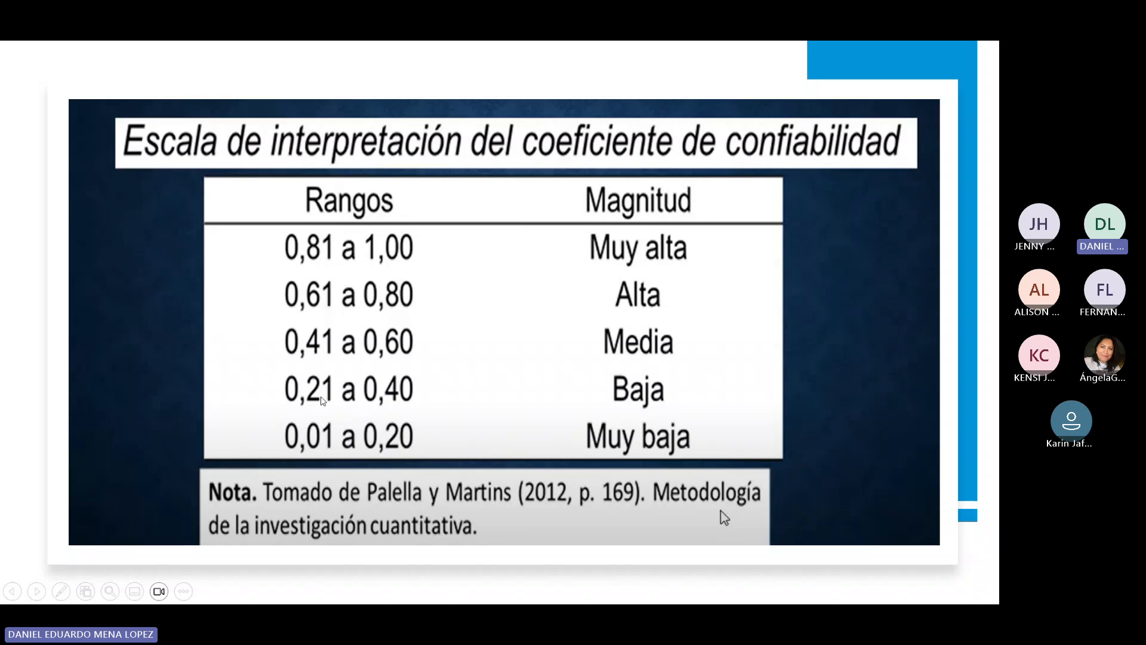
pyautogui.press('Escape')
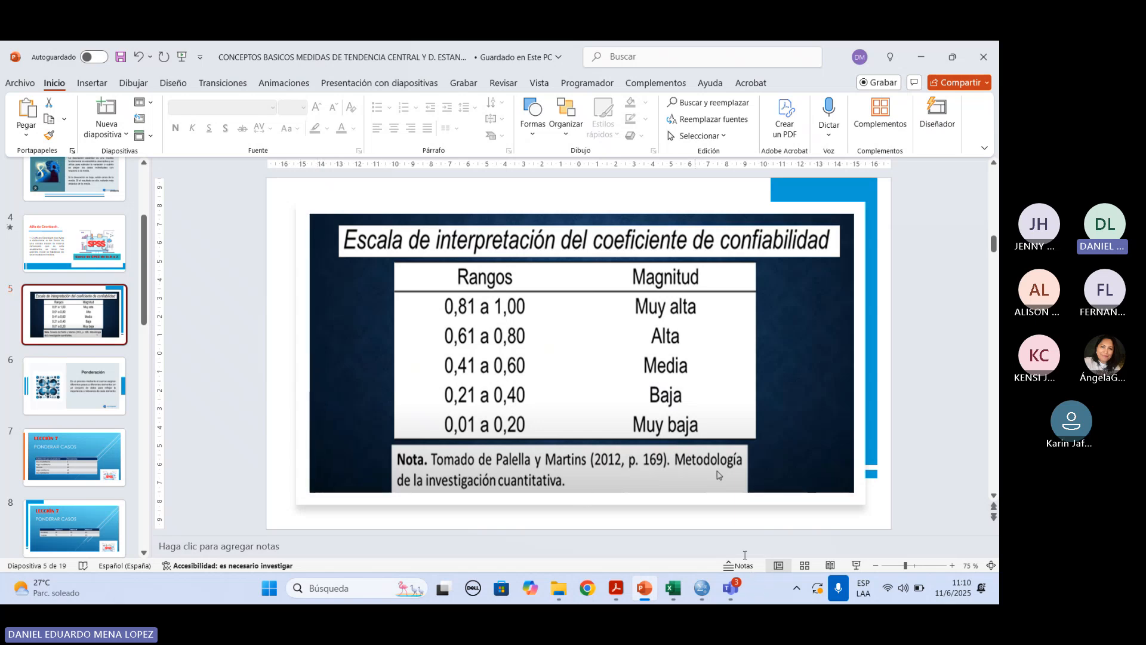
# Switch to the ALFA DE CROMBACH SKALA LIKERT dataset in SPSS and review its variable names, from Empelo to Not_fin, and their value labels
pyautogui.moveTo(696, 587)
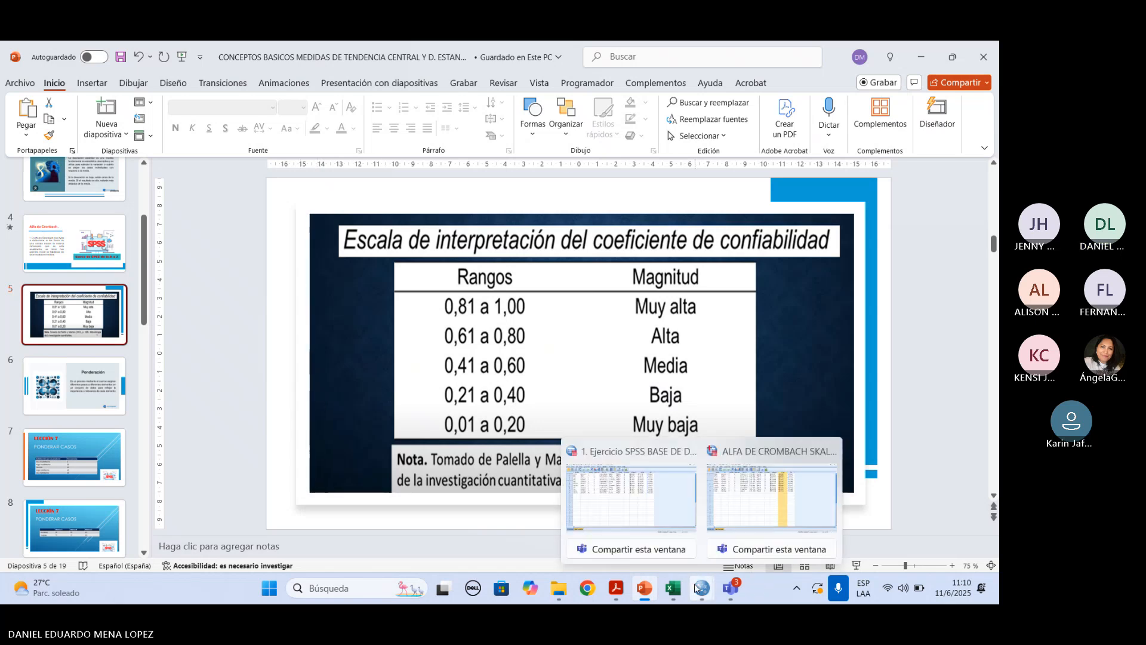
pyautogui.click(772, 498)
pyautogui.click(501, 383)
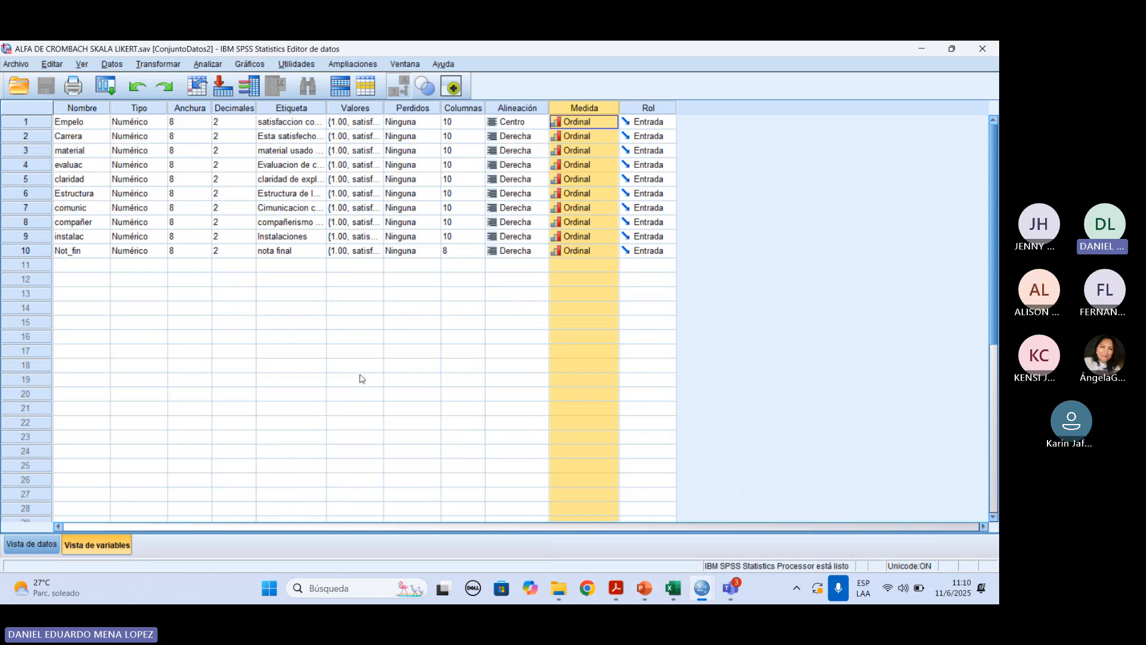
pyautogui.click(358, 379)
pyautogui.moveTo(91, 122); pyautogui.dragTo(93, 250)
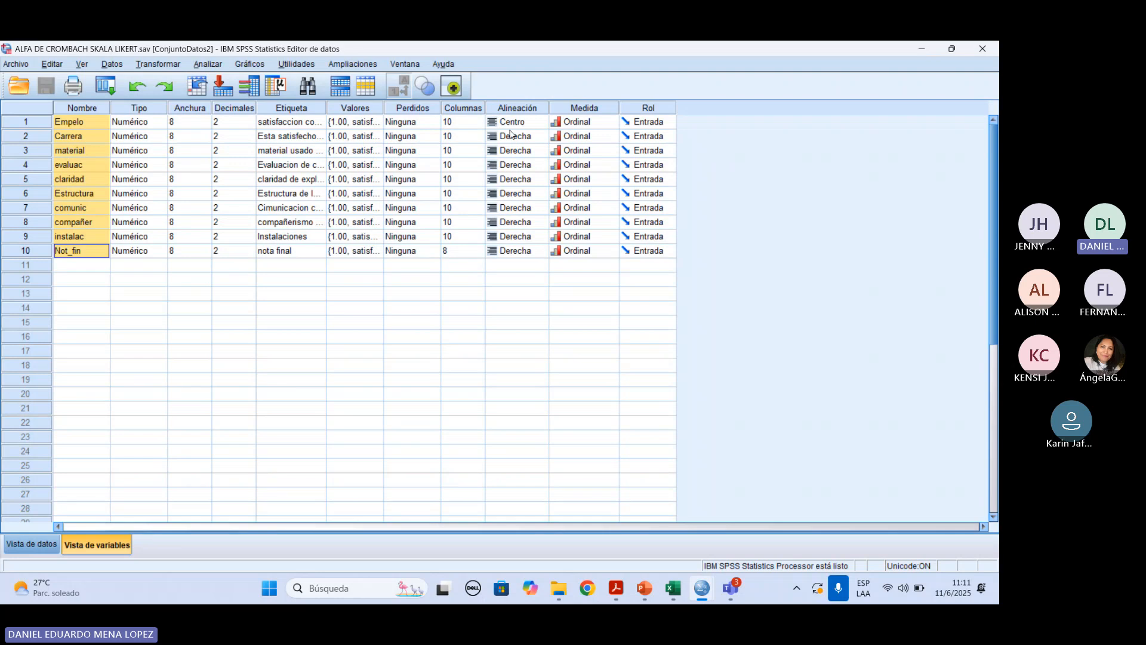
pyautogui.click(352, 110)
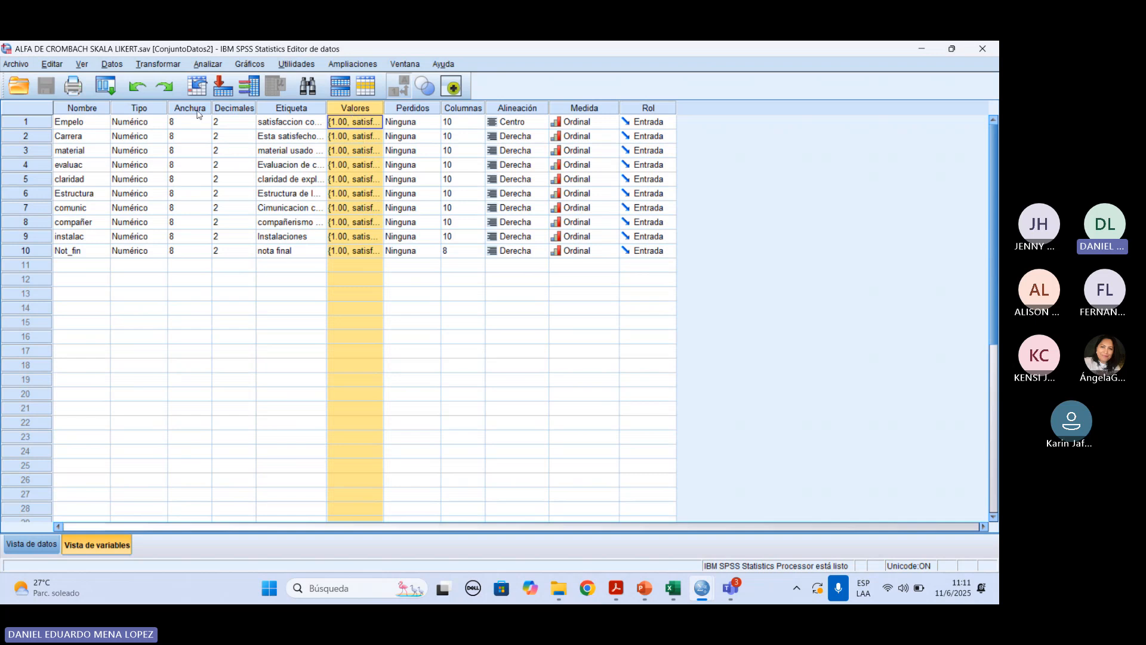
pyautogui.moveTo(89, 123); pyautogui.dragTo(102, 254)
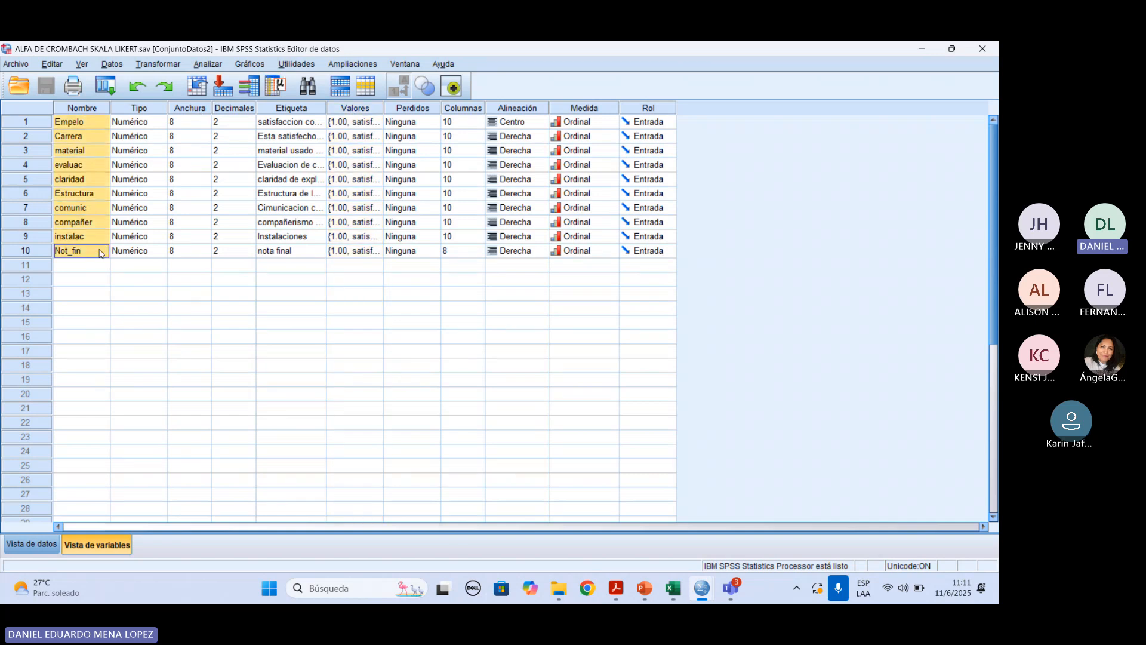
pyautogui.click(208, 64)
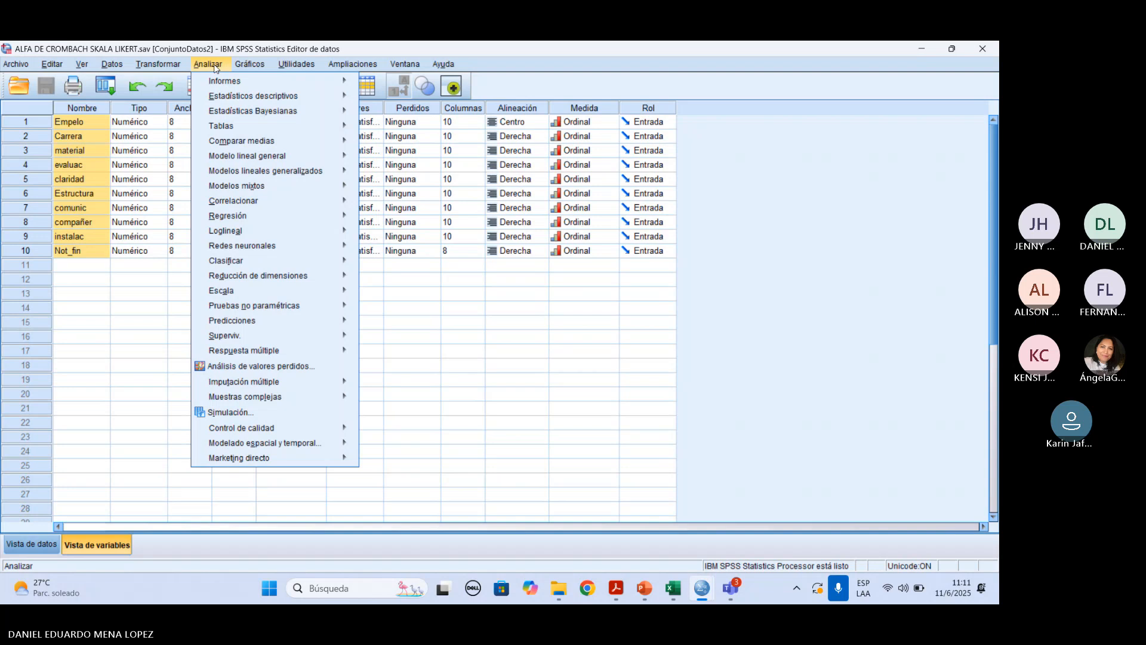
pyautogui.moveTo(237, 293)
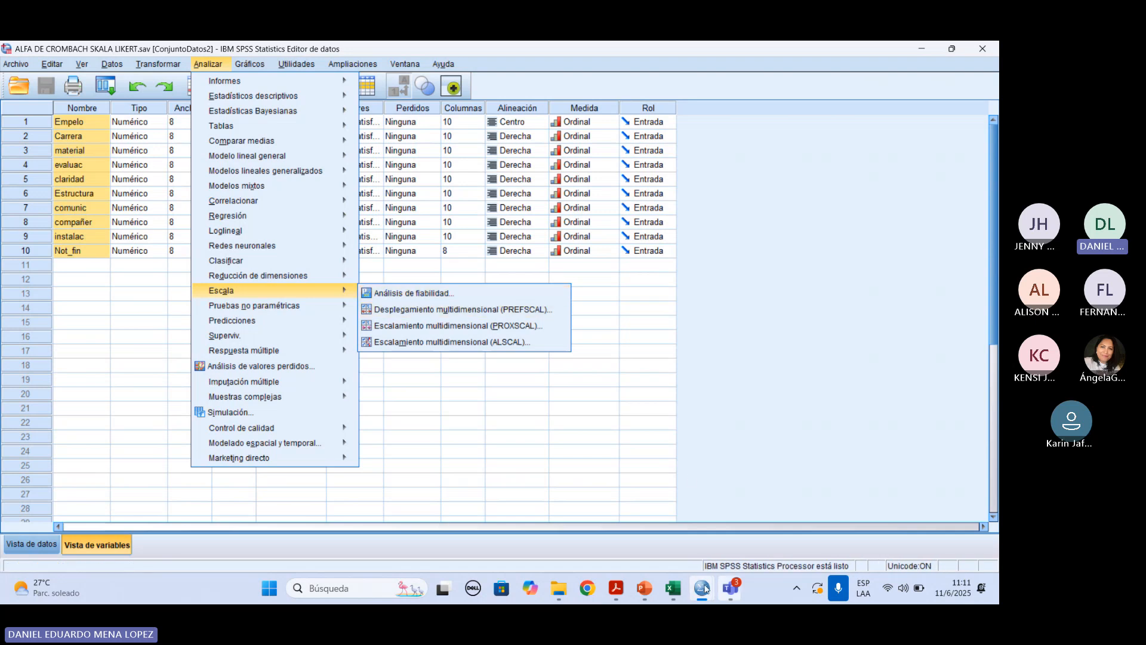
pyautogui.click(645, 588)
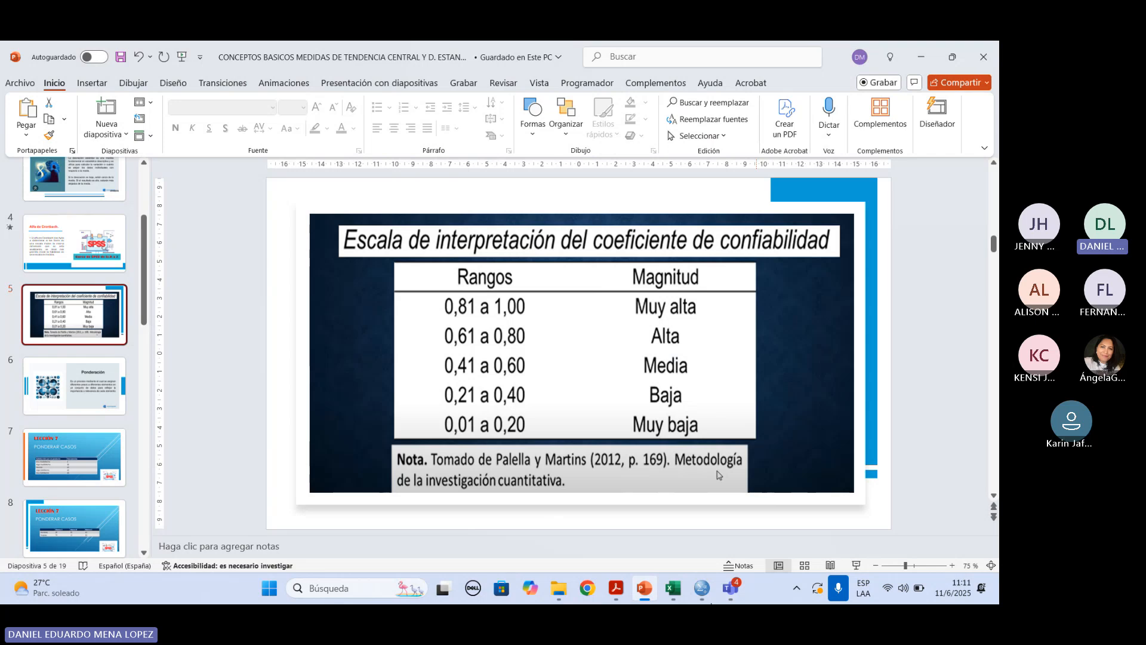
pyautogui.moveTo(702, 588)
pyautogui.click(776, 490)
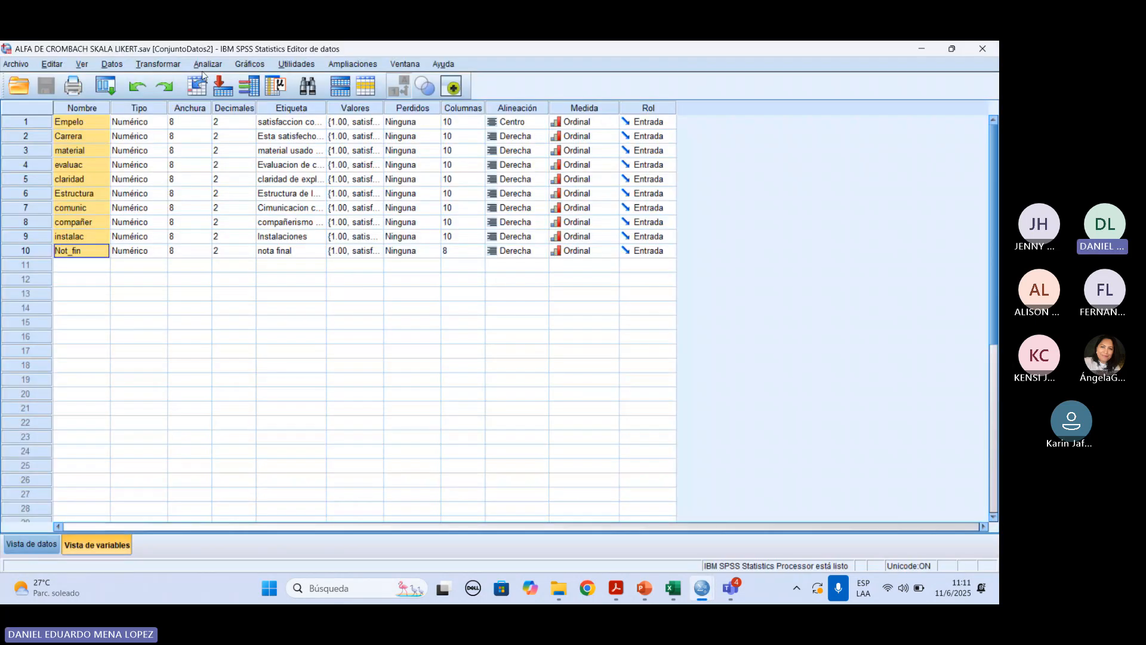
# Open the scale reliability analysis (Análisis de fiabilidad) for the dataset and reposition its dialog
pyautogui.click(203, 65)
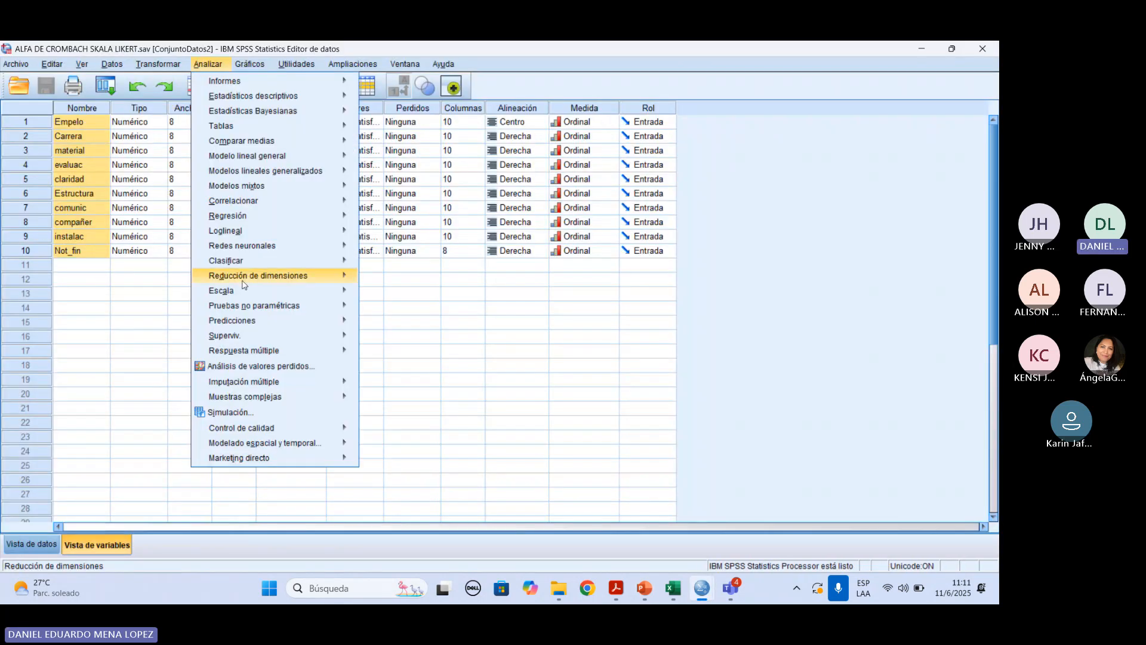
pyautogui.moveTo(348, 293)
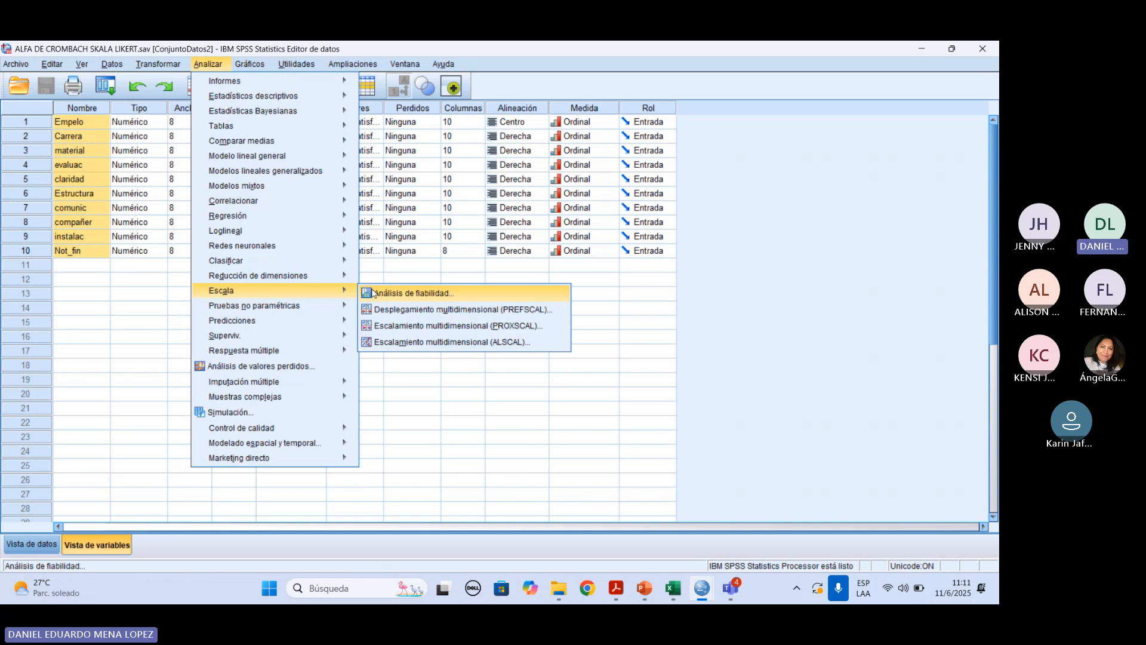
pyautogui.click(392, 292)
pyautogui.rightClick(286, 266)
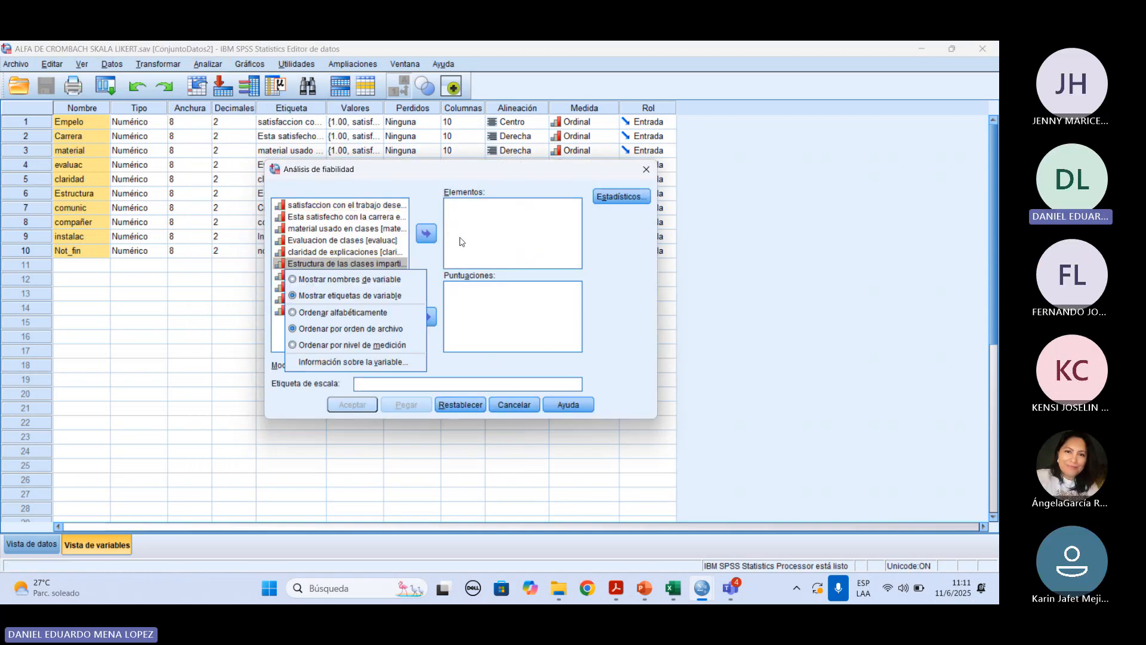
pyautogui.click(526, 174)
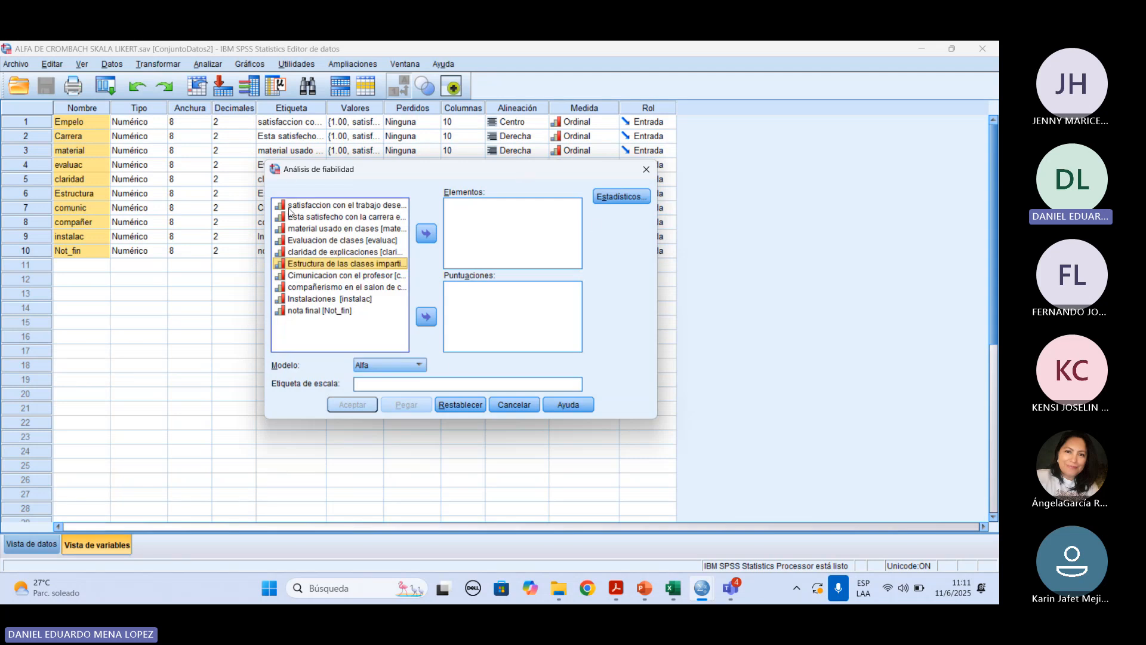
pyautogui.moveTo(394, 176); pyautogui.dragTo(377, 199)
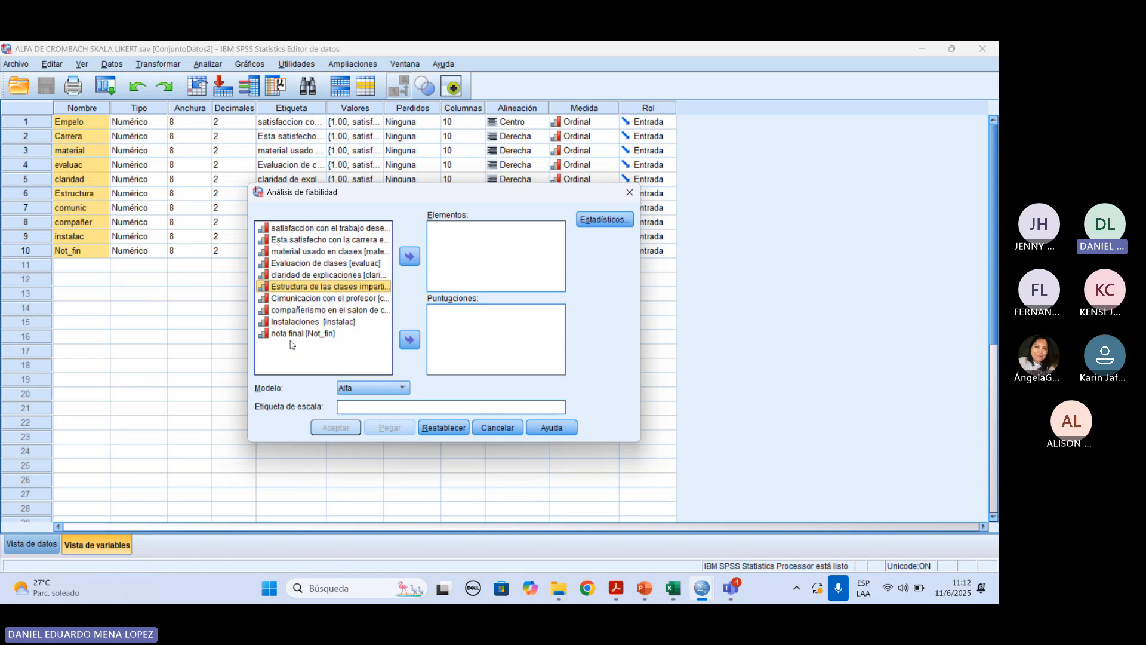
# Add all the variables, from satisfaccion con el trabajo to nota final, as elements of the reliability analysis
pyautogui.click(312, 311)
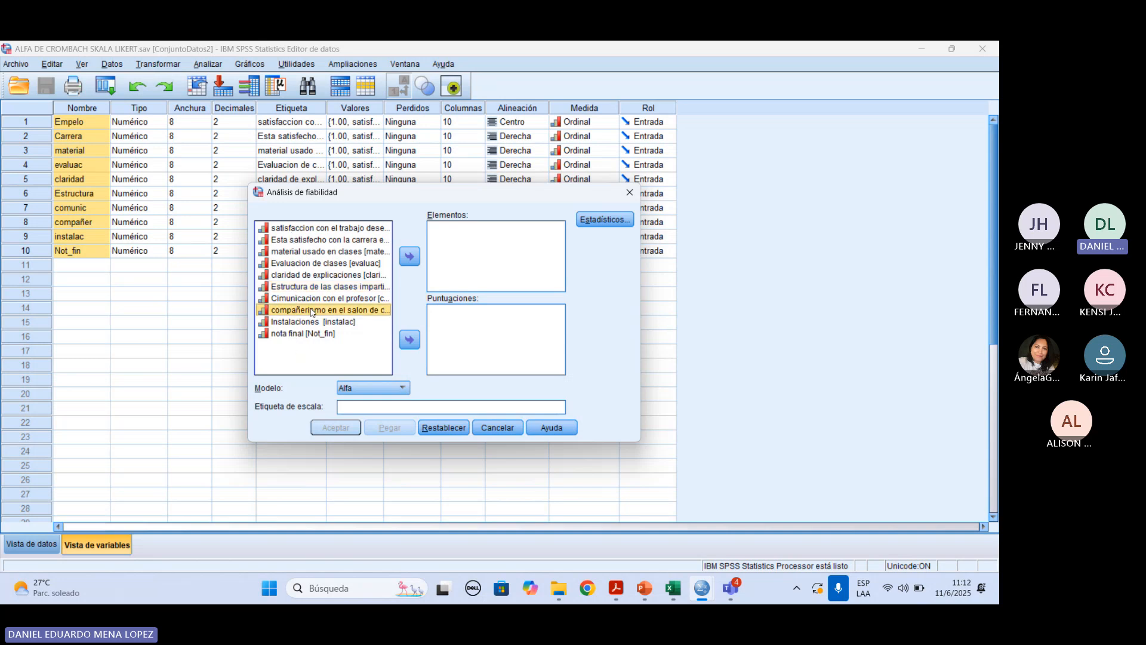
pyautogui.hotkey('ctrl', 'a')
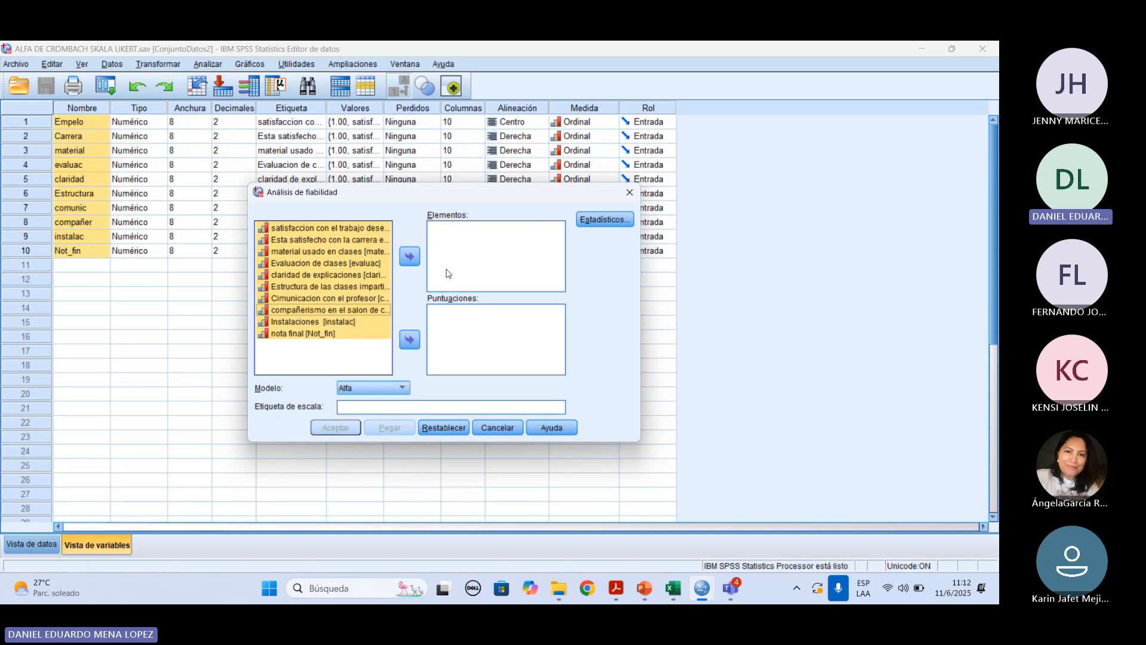
pyautogui.click(410, 255)
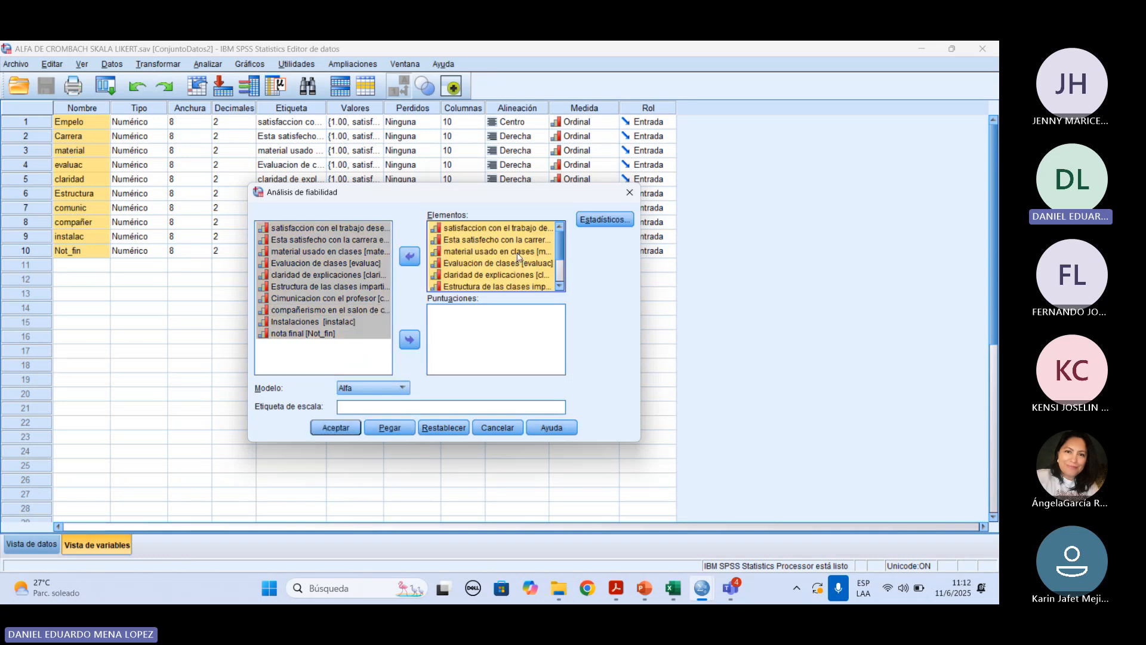
pyautogui.scroll(-2, 515, 251)
pyautogui.scroll(2, 514, 250)
pyautogui.scroll(-2, 514, 252)
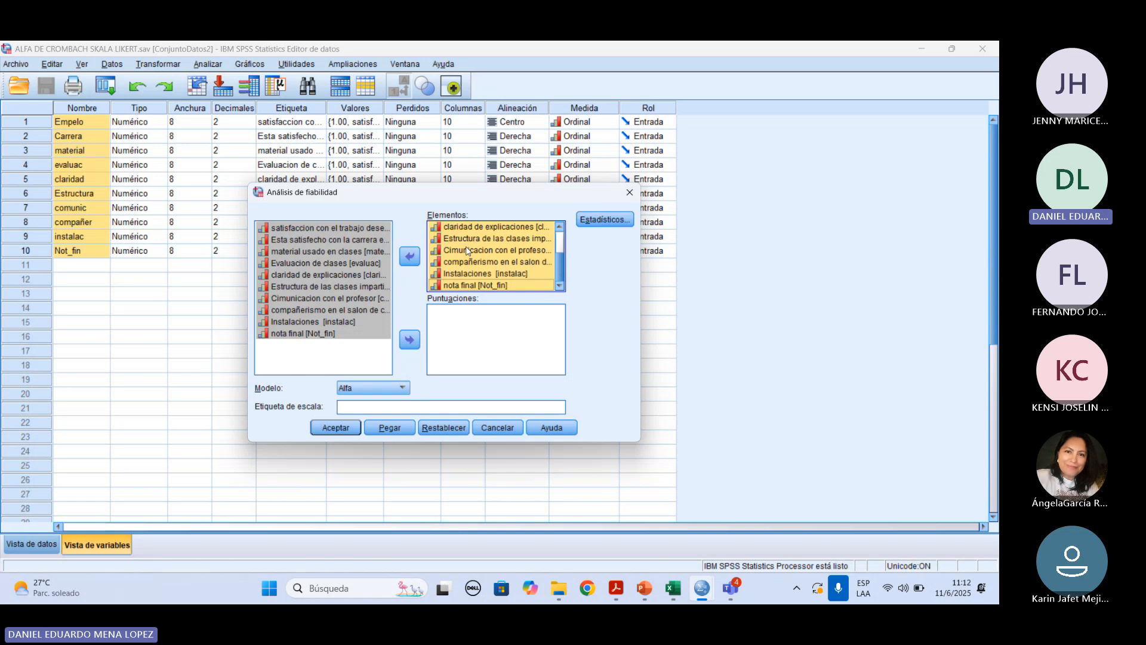
# Inspect the statistics options of the reliability analysis, cancel out of them, and review the list of elements
pyautogui.click(594, 223)
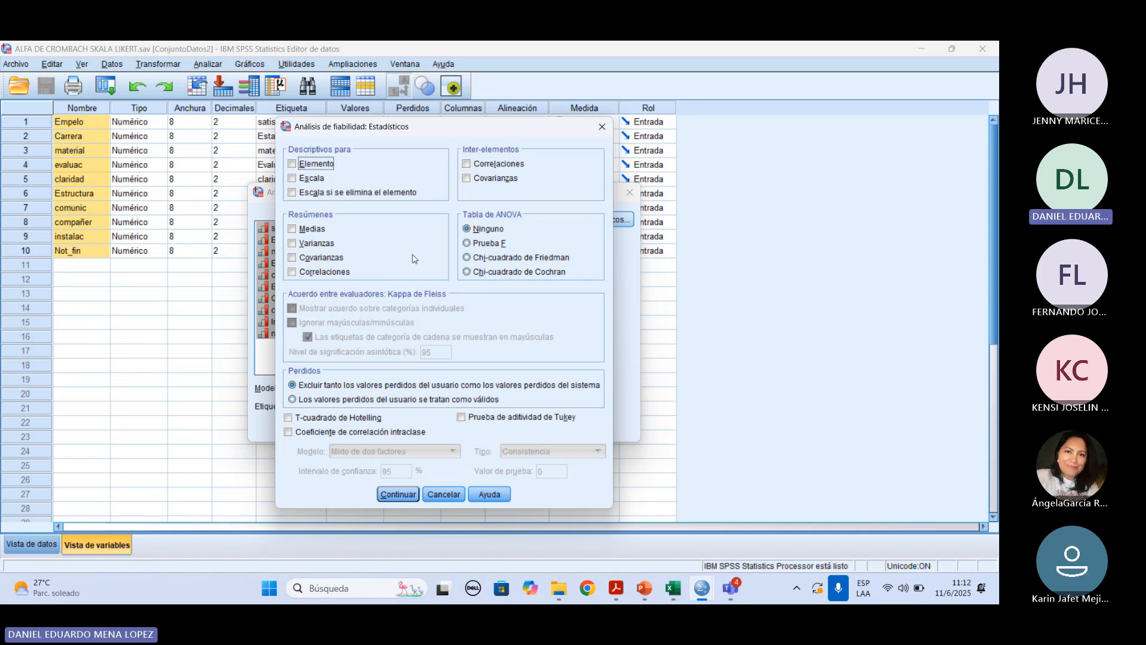
pyautogui.click(443, 494)
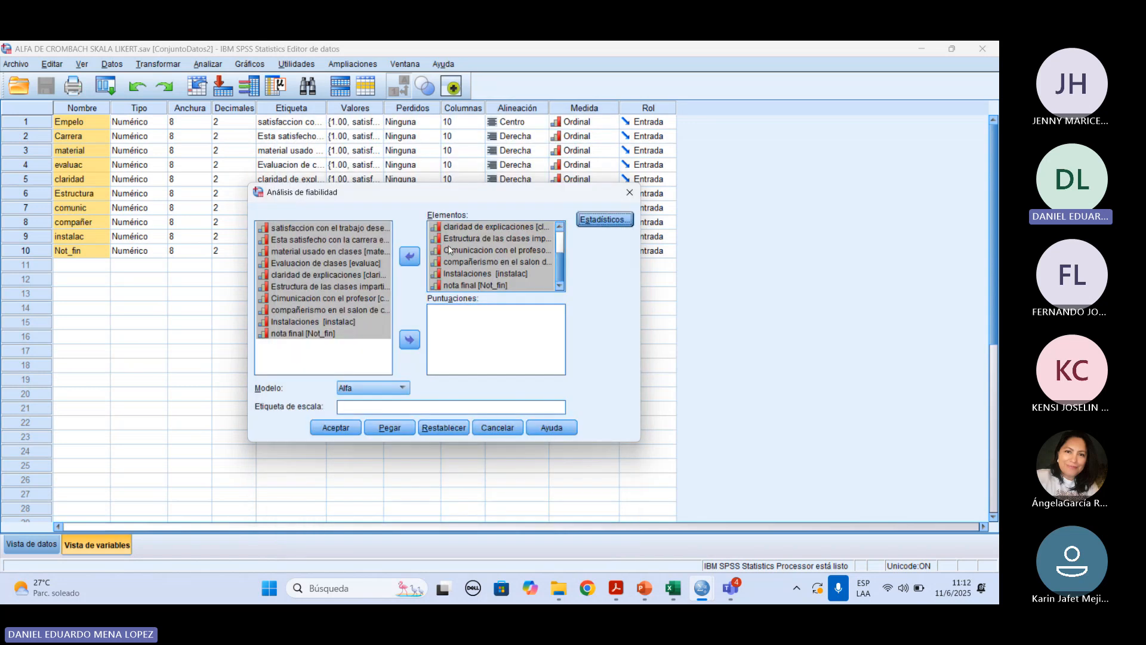
pyautogui.scroll(2, 449, 250)
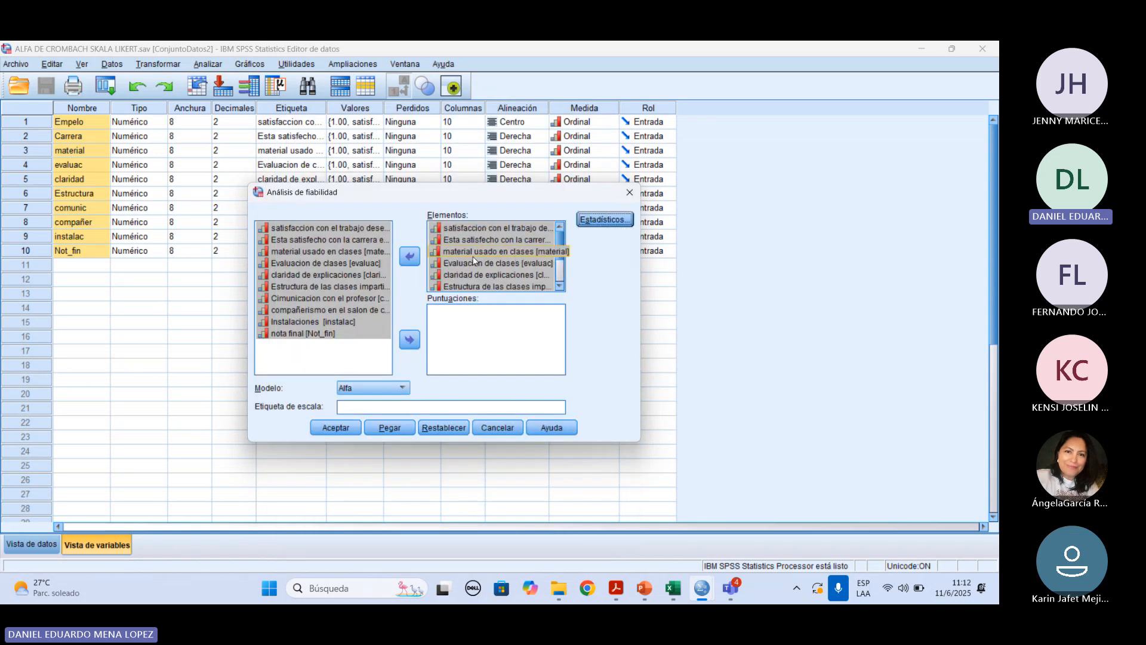
pyautogui.scroll(-2, 474, 261)
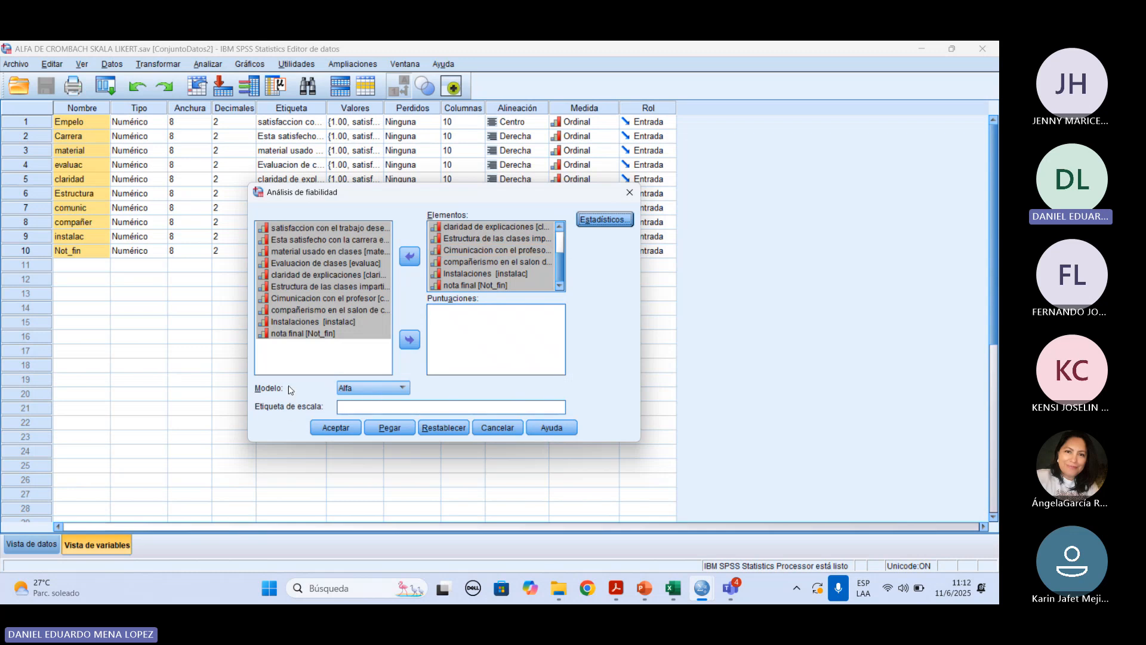
# Run the reliability analysis with the Alfa model and bring up its results in the output viewer
pyautogui.click(403, 388)
pyautogui.click(403, 389)
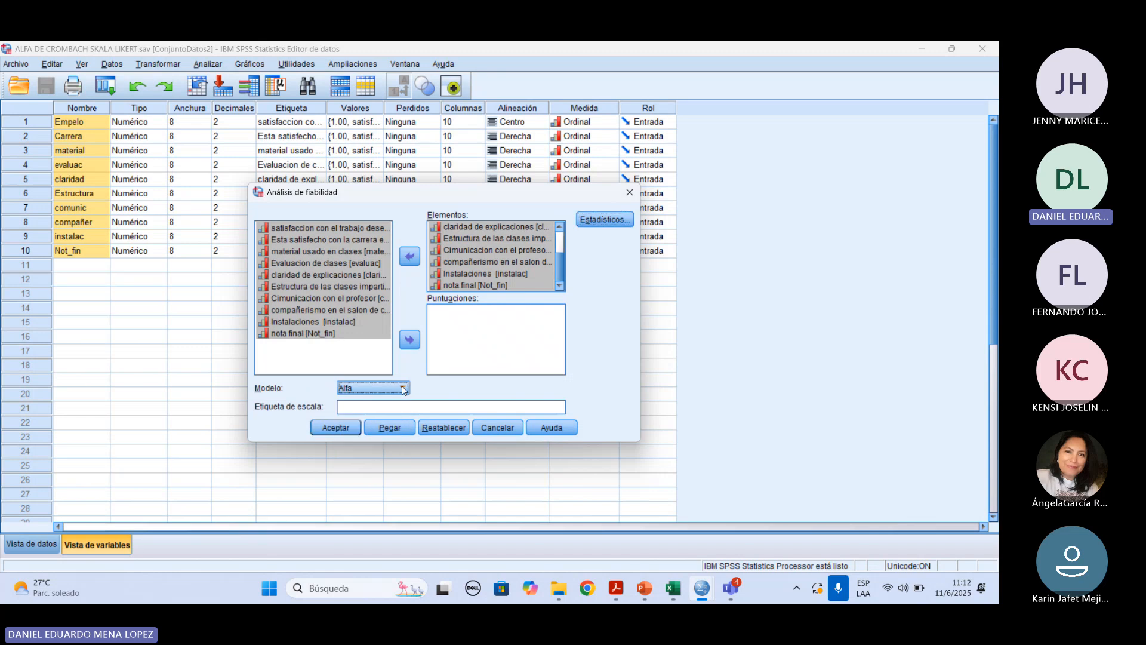
pyautogui.click(335, 428)
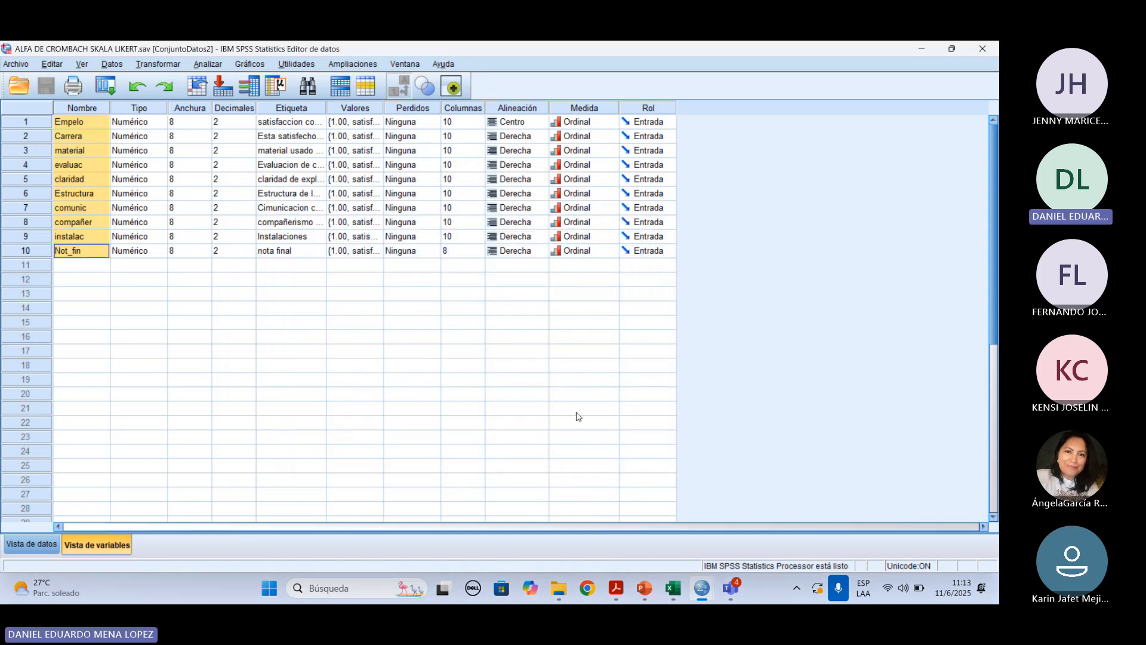
pyautogui.moveTo(704, 591)
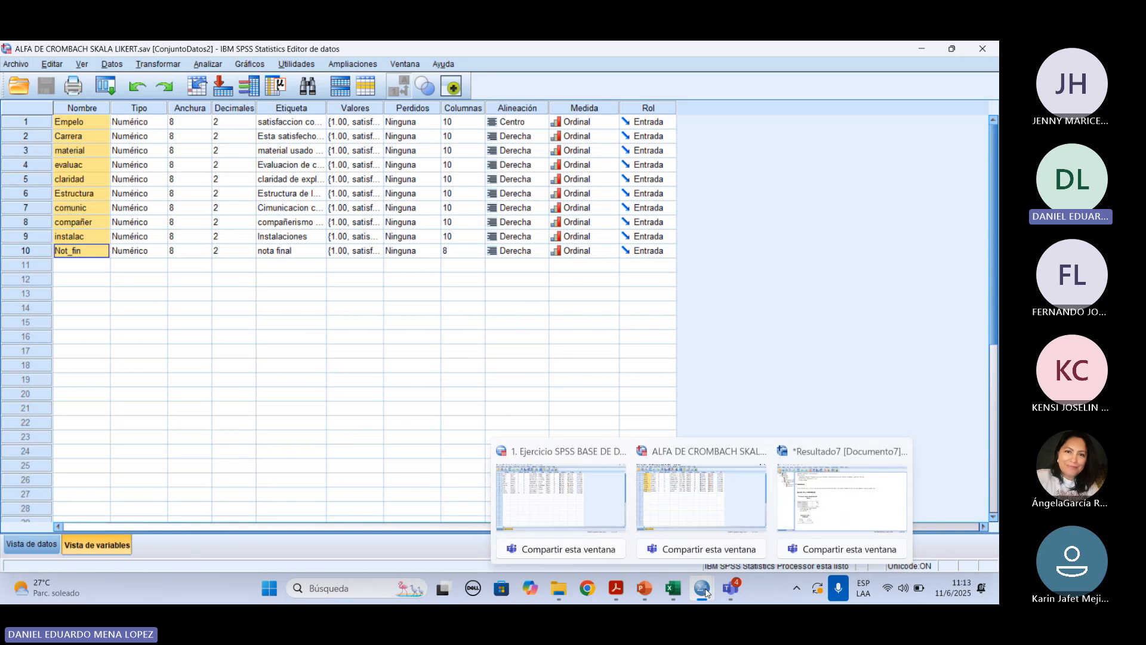
pyautogui.click(842, 495)
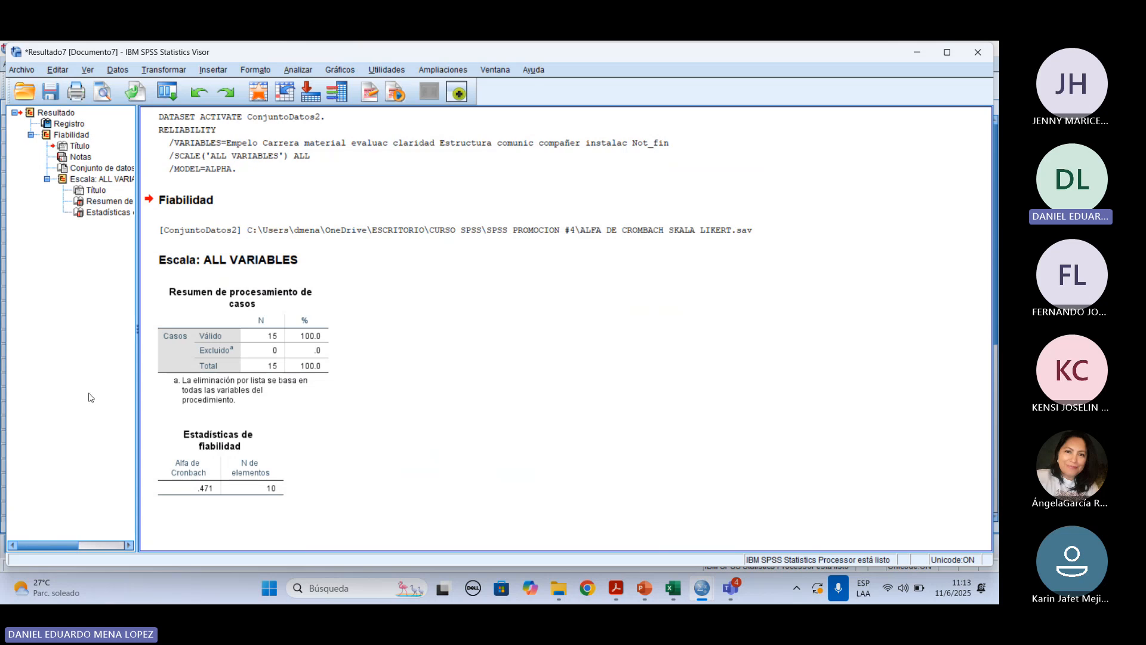
# Compare the case processing summary with the data rows by checking case 15 in the dataset, and return to the output viewer
pyautogui.click(210, 354)
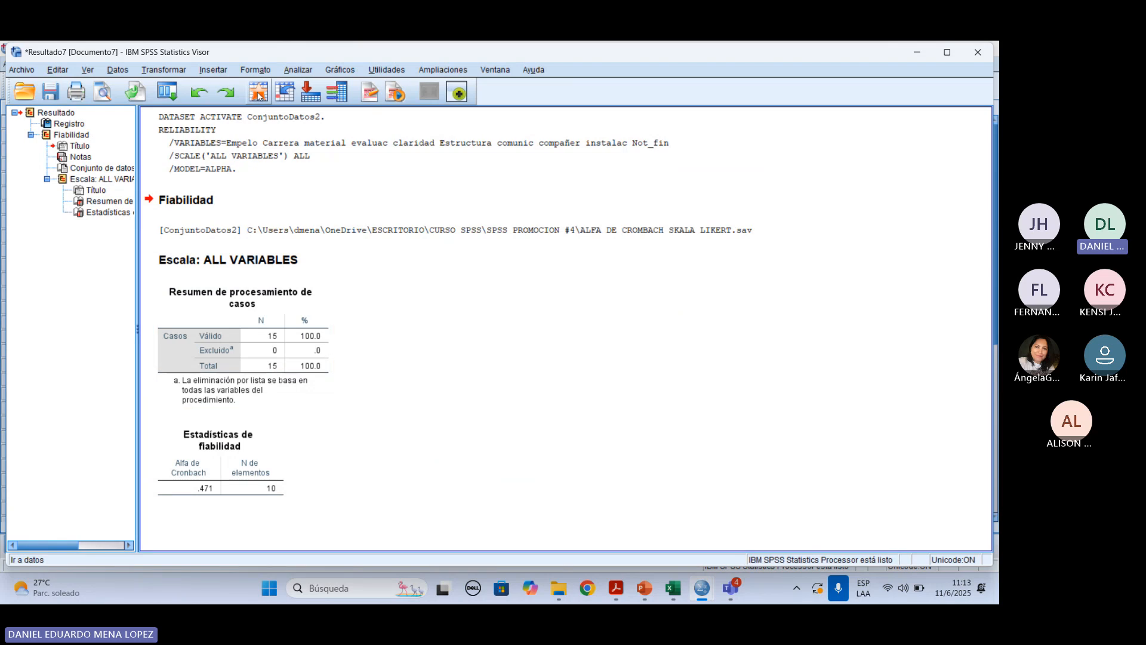
pyautogui.click(3, 537)
pyautogui.click(47, 540)
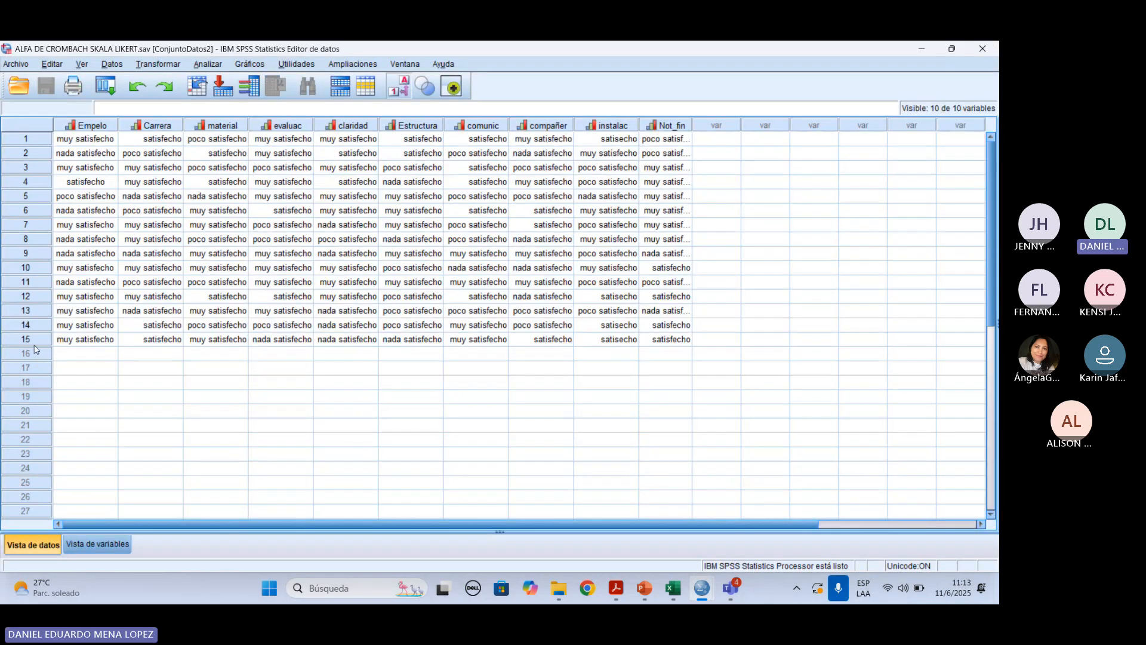
pyautogui.click(23, 345)
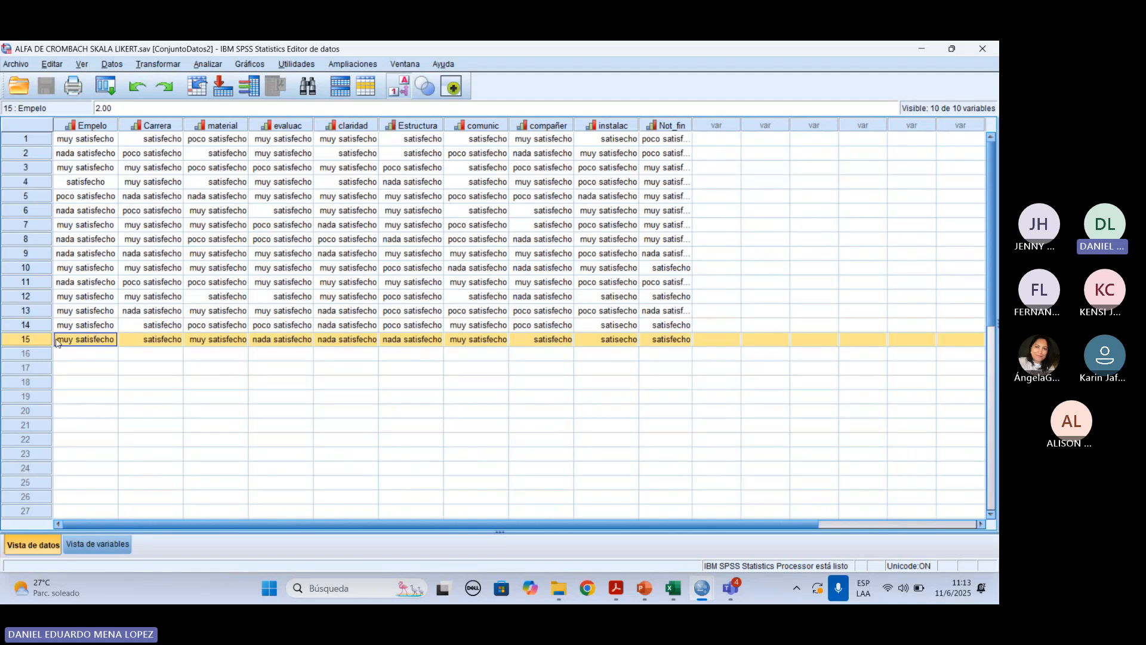
pyautogui.click(702, 588)
pyautogui.click(841, 499)
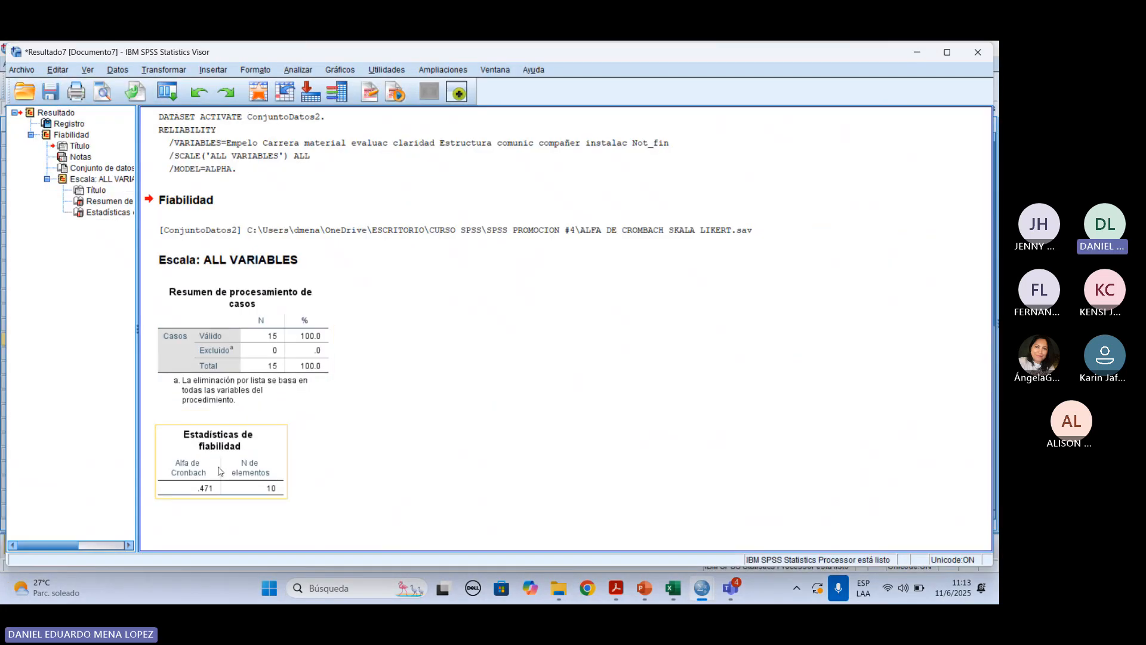
# Show the Estadísticas de fiabilidad table in print preview and enlarge it
pyautogui.click(246, 447)
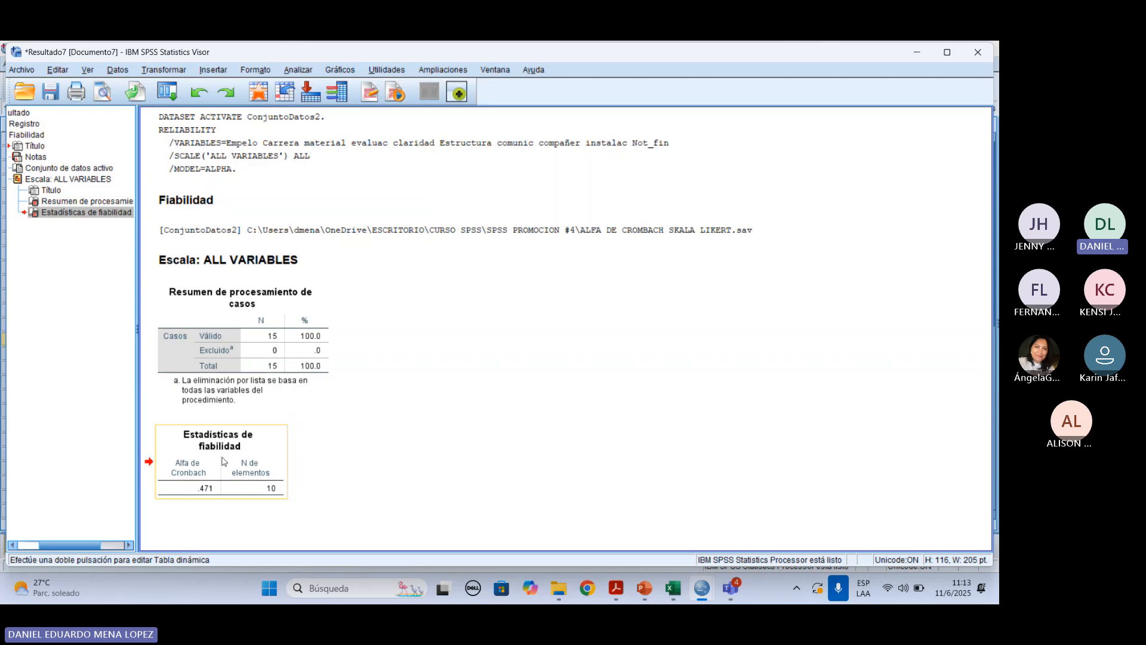
pyautogui.click(103, 91)
pyautogui.click(235, 73)
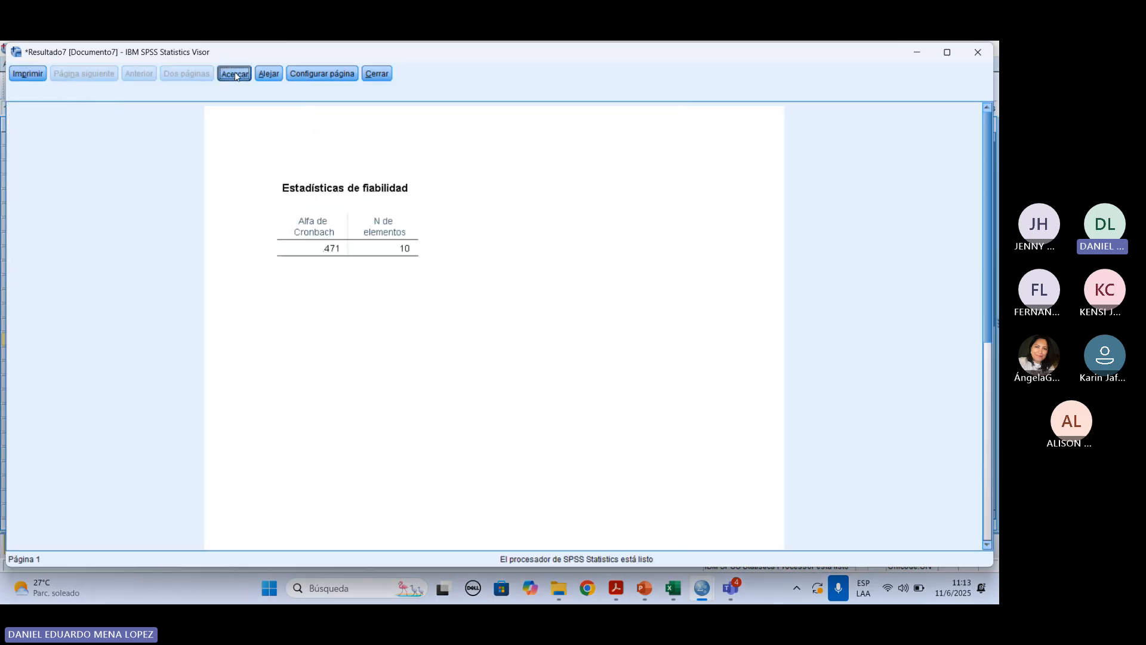
# Examine the Estadísticas de fiabilidad table at different magnifications in the print preview and close the preview
pyautogui.click(234, 73)
pyautogui.click(268, 73)
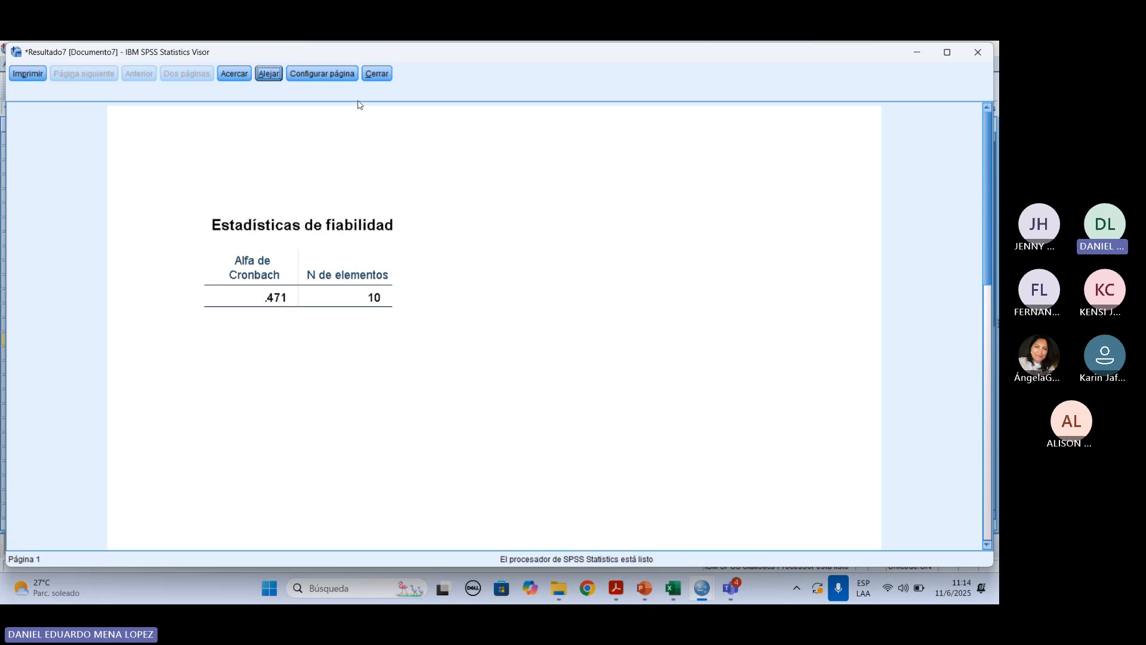
pyautogui.click(376, 74)
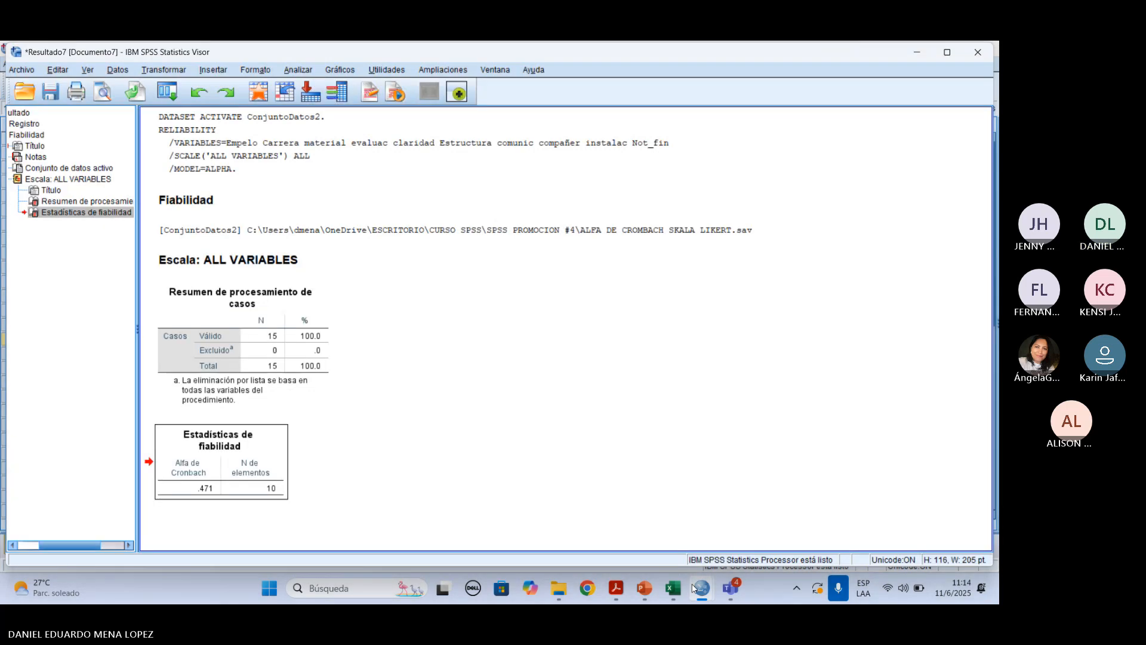
# Switch to PowerPoint, present the slide "Escala de interpretación del coeficiente de confiabilidad", and return to the SPSS output viewer
pyautogui.click(693, 588)
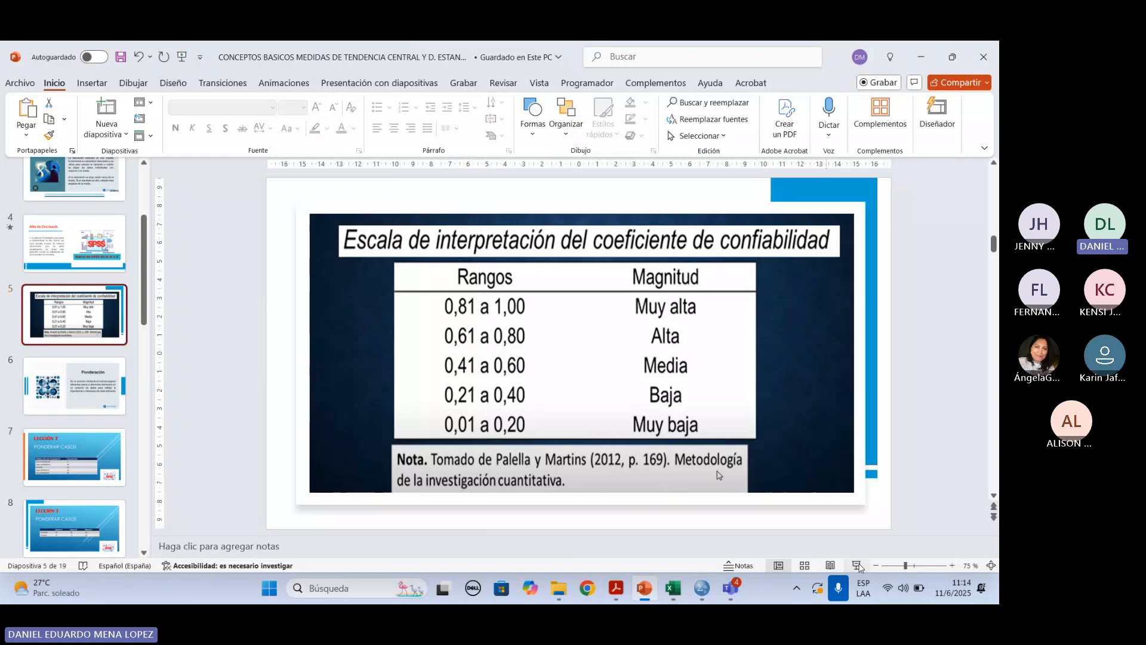
pyautogui.click(857, 566)
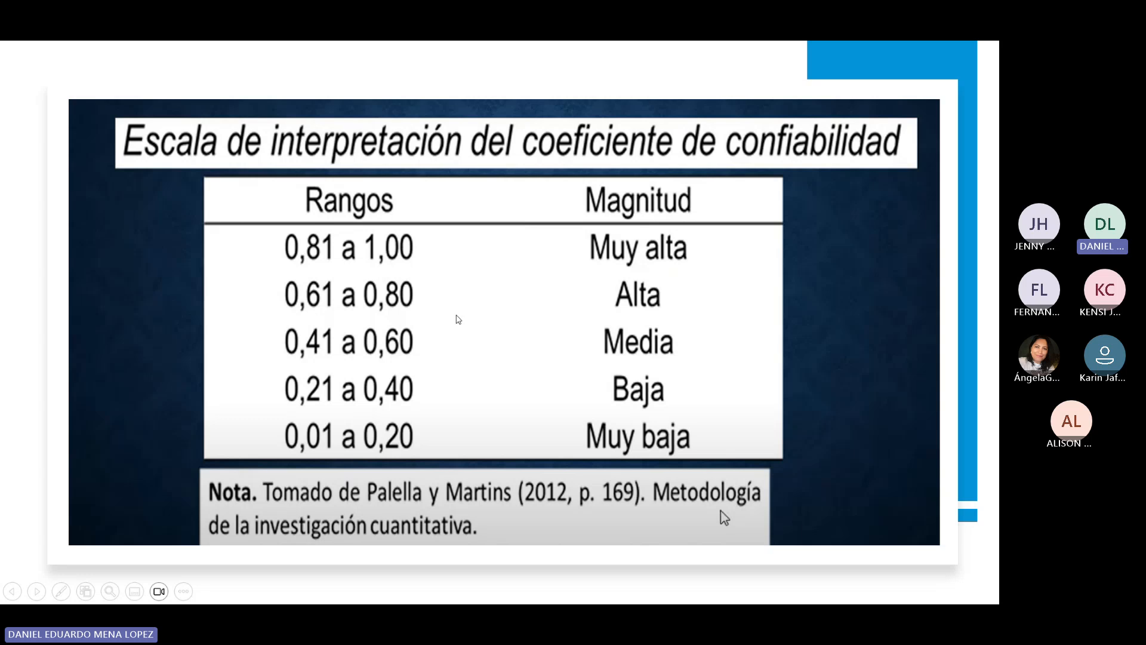
pyautogui.press('Escape')
pyautogui.moveTo(702, 588)
pyautogui.click(831, 507)
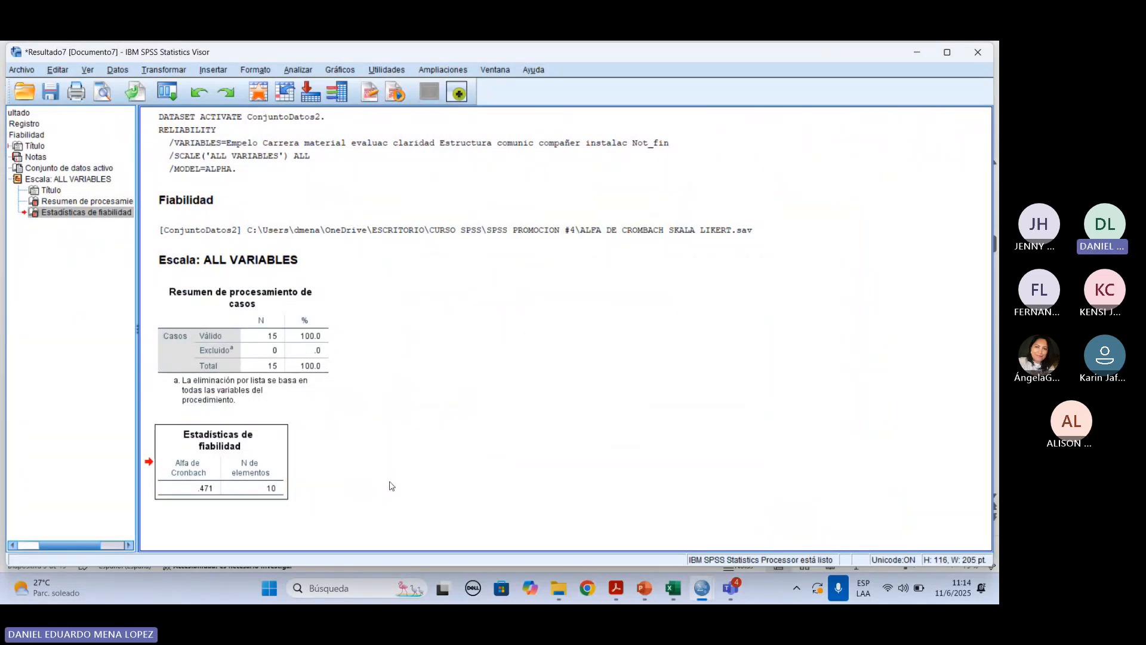
# Show the variable definitions of the ALFA DE CROMBACH SKALA LIKERT dataset and highlight the Medida column
pyautogui.click(258, 92)
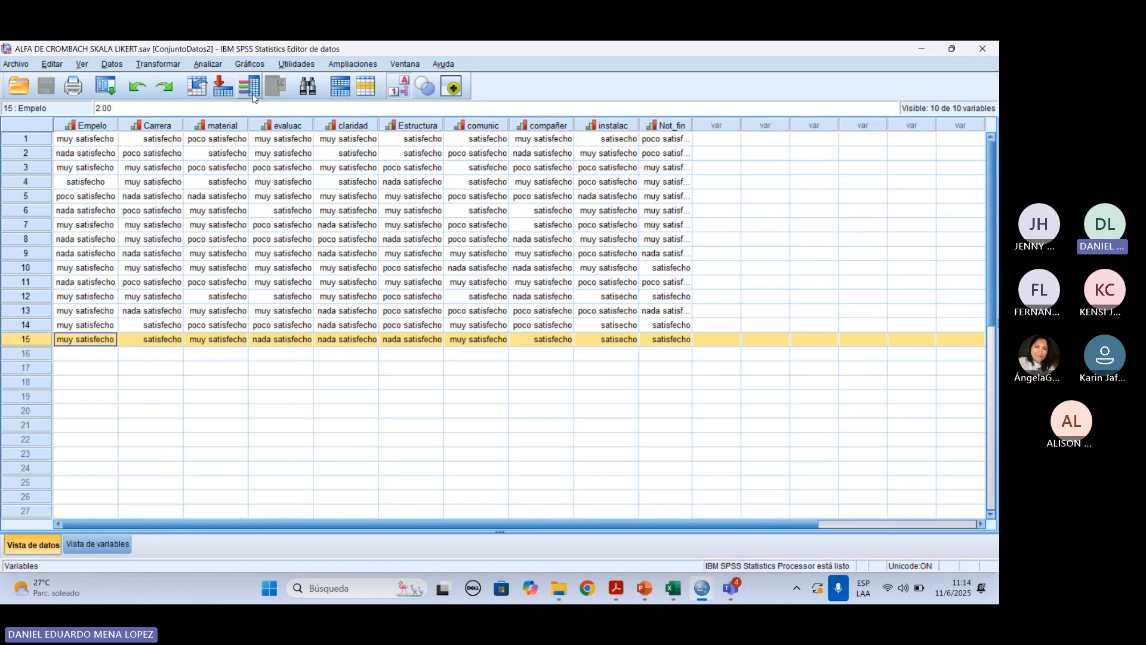
pyautogui.hotkey('ctrl', 't')
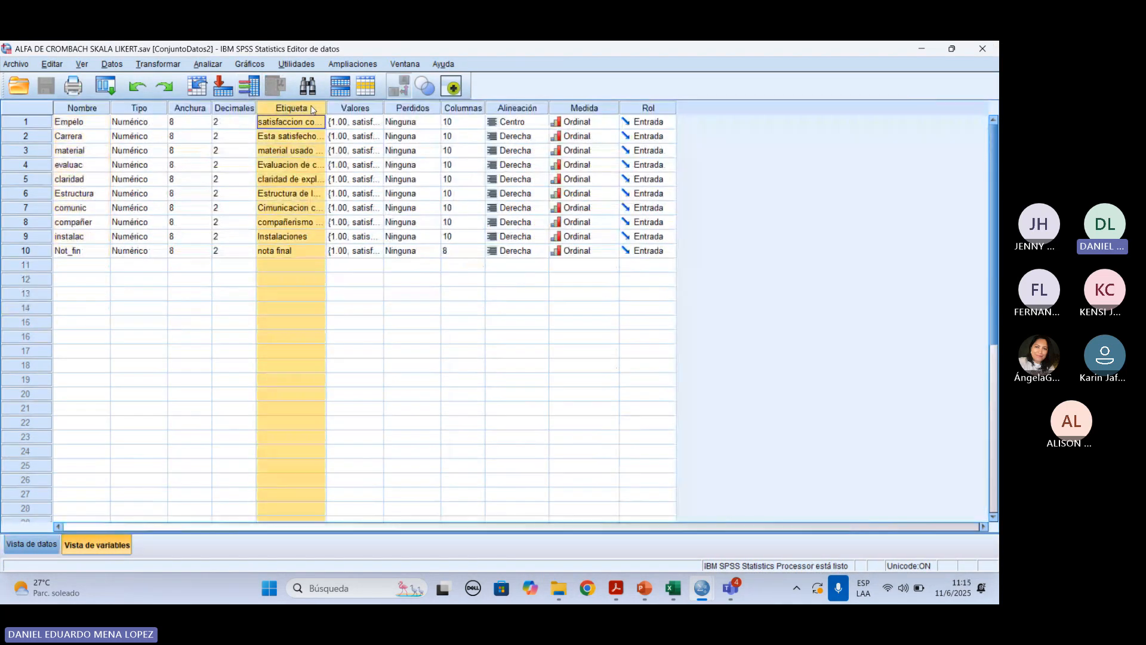
pyautogui.click(593, 110)
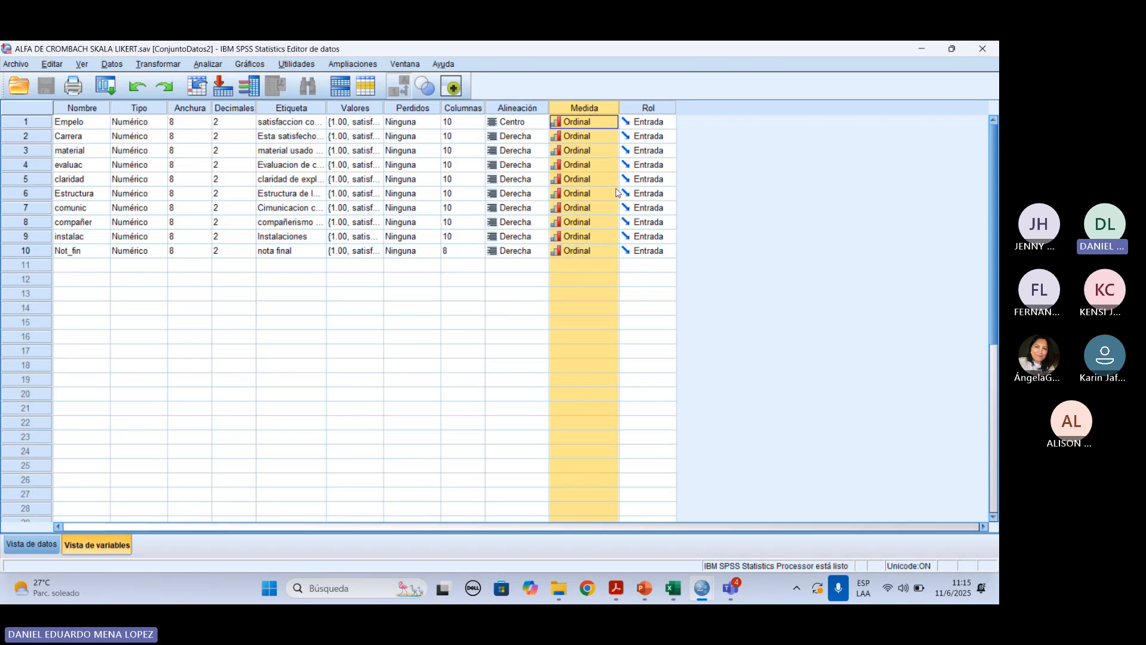
# Switch to the Cronbach's alpha exercise workbook in Excel and examine the METRICA table and the list of students 1 to 15
pyautogui.click(673, 588)
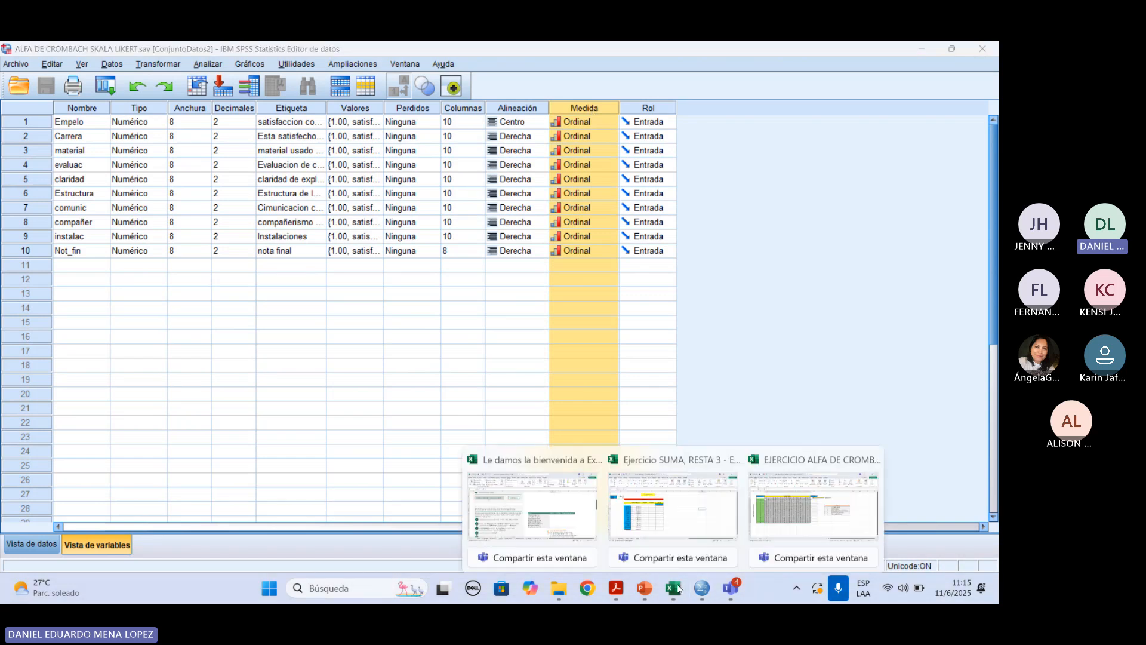
pyautogui.click(772, 514)
pyautogui.press('Escape')
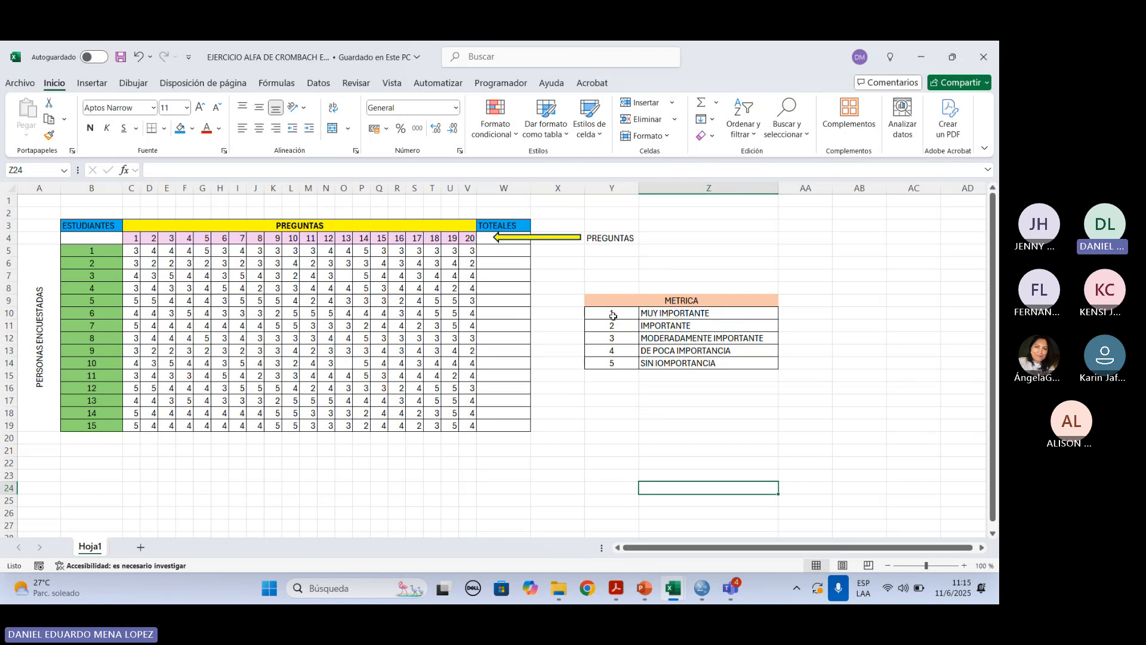
pyautogui.moveTo(612, 302); pyautogui.dragTo(701, 371)
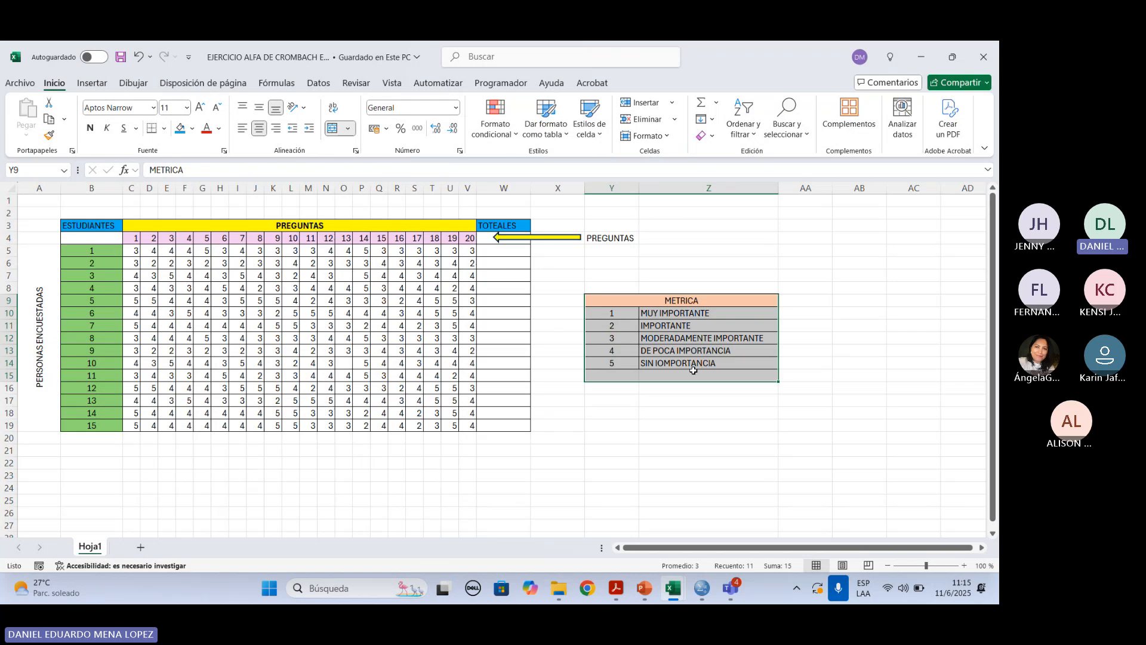
pyautogui.moveTo(83, 253); pyautogui.dragTo(89, 426)
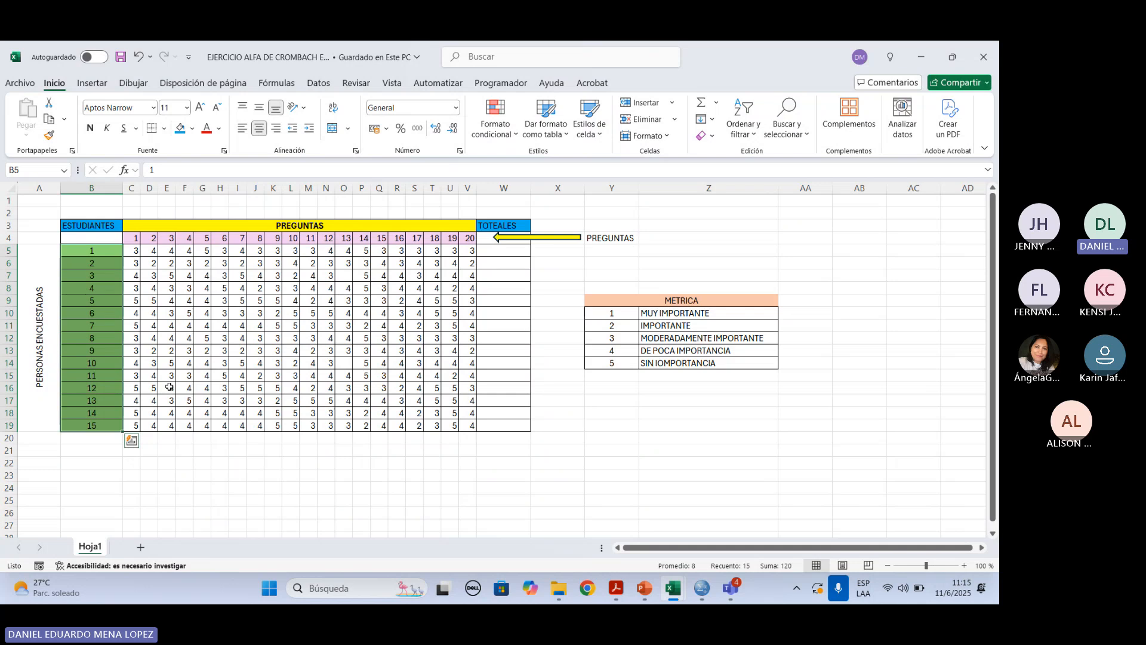
pyautogui.click(85, 426)
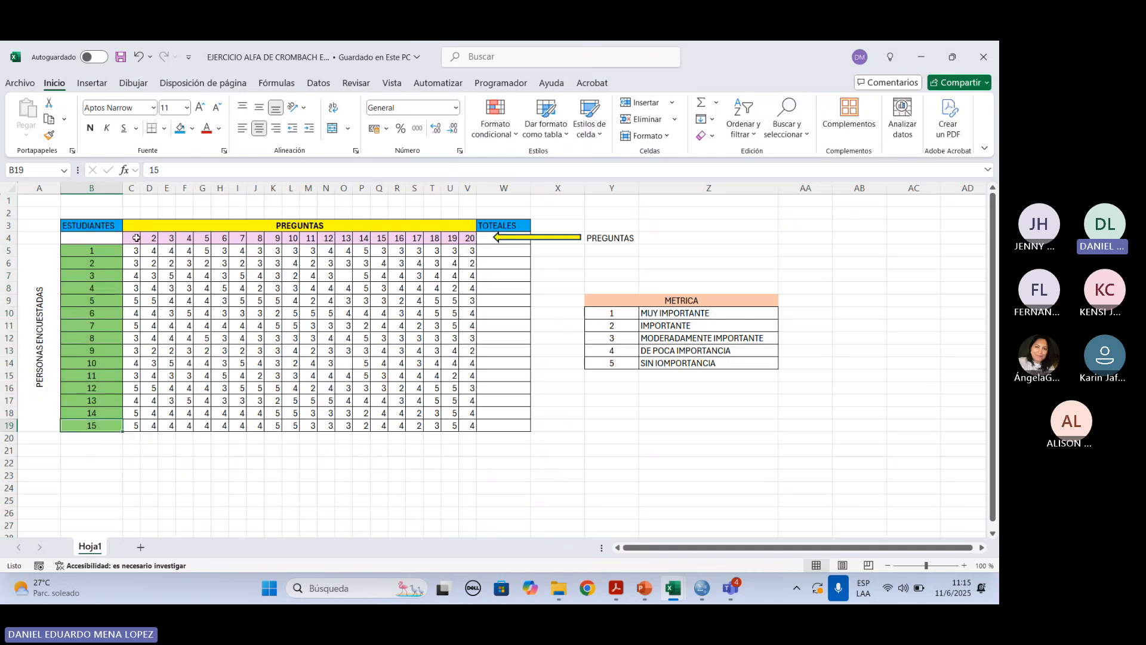
# Review the question headers 1 to 20 and compare student 1's answer to question 2 with the METRICA codes
pyautogui.click(6, 238)
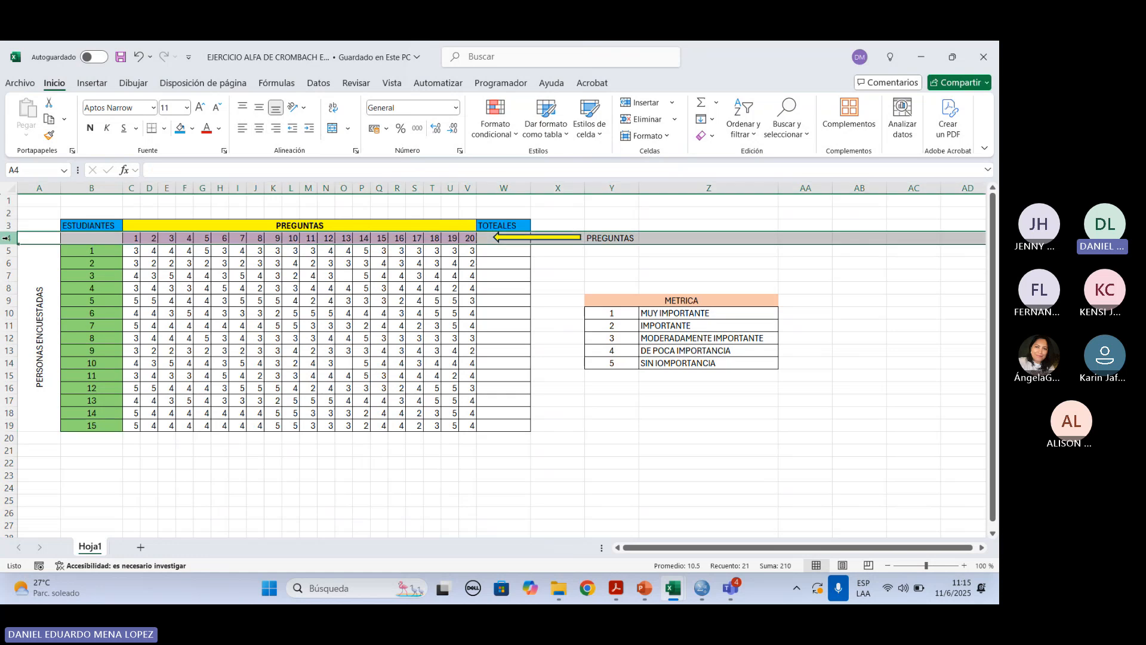
pyautogui.click(136, 240)
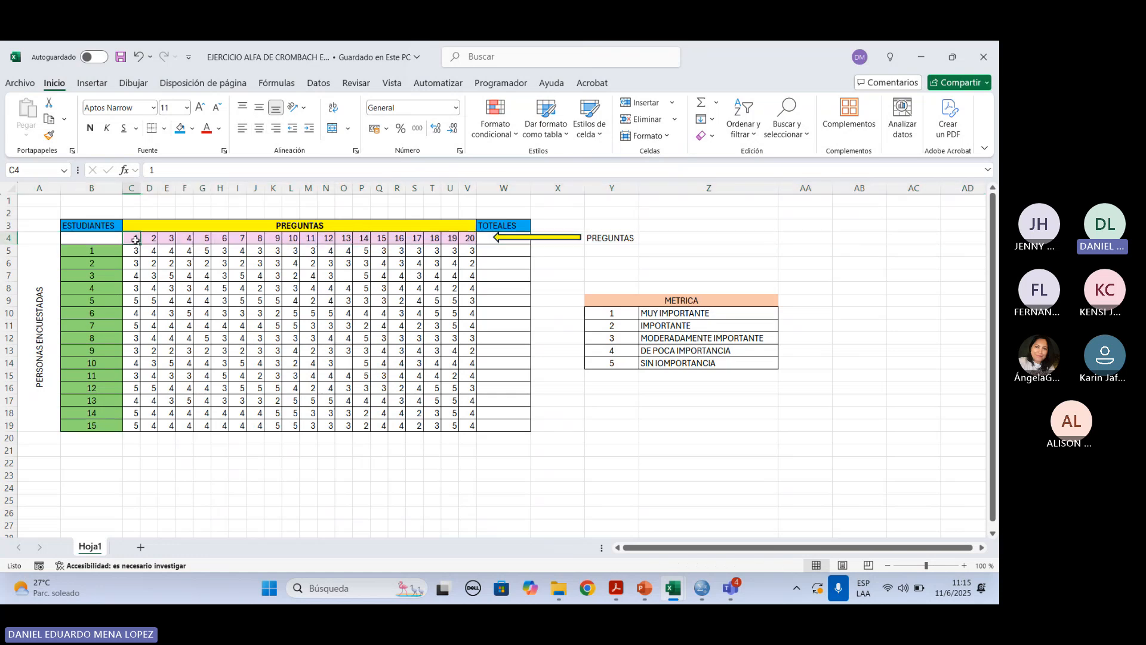
pyautogui.click(472, 238)
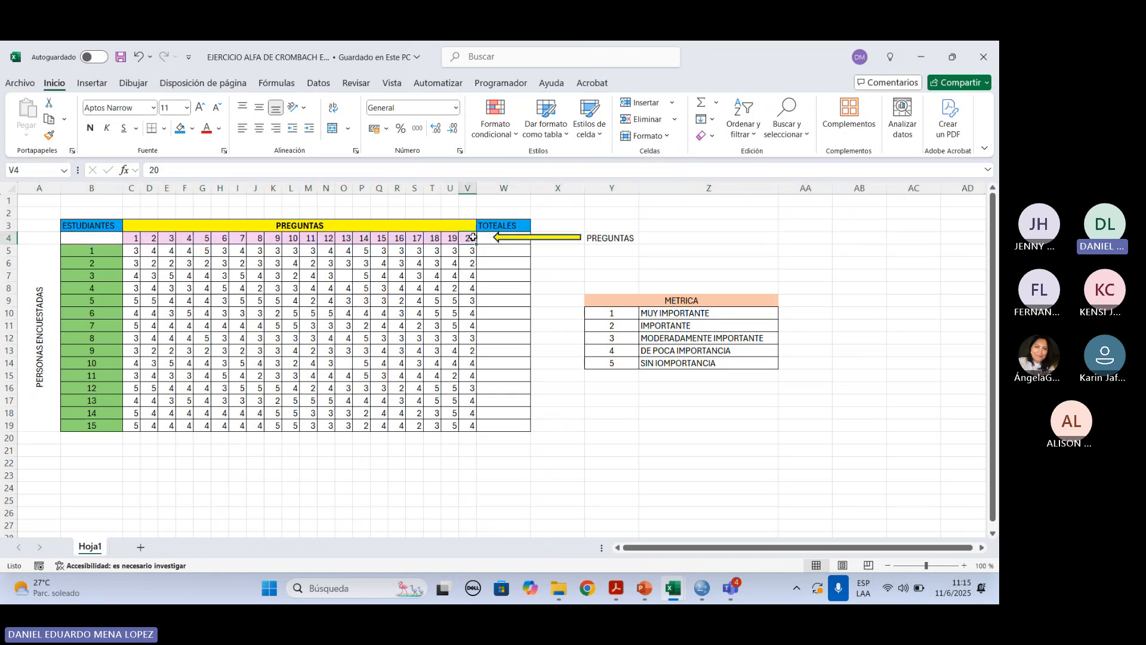
pyautogui.click(151, 254)
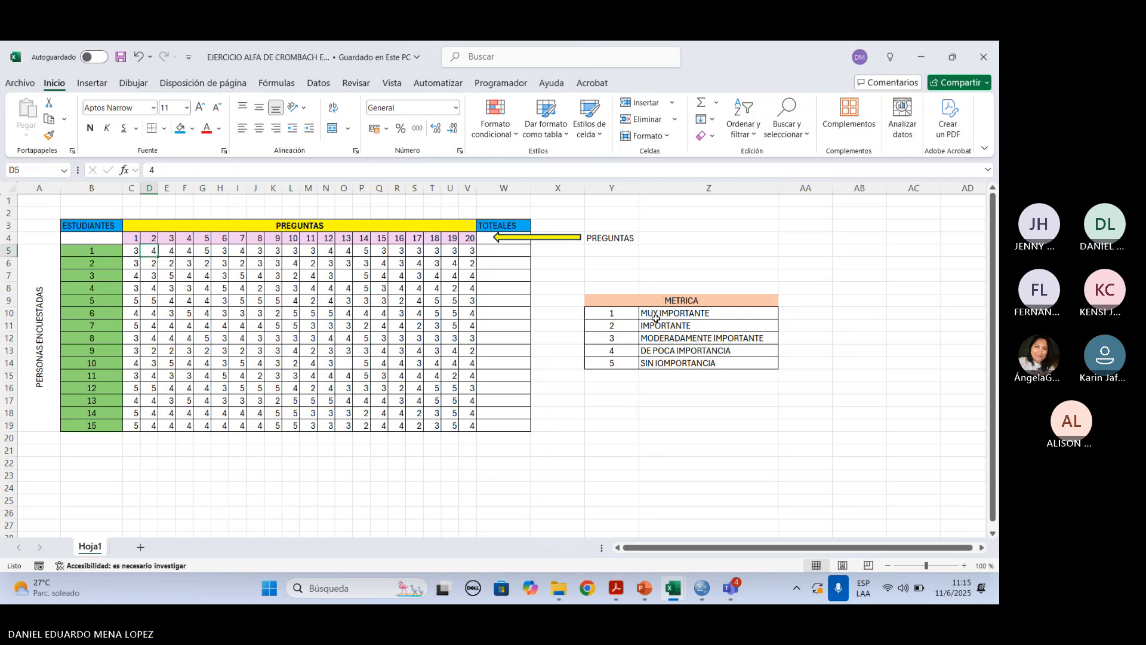
pyautogui.click(624, 314)
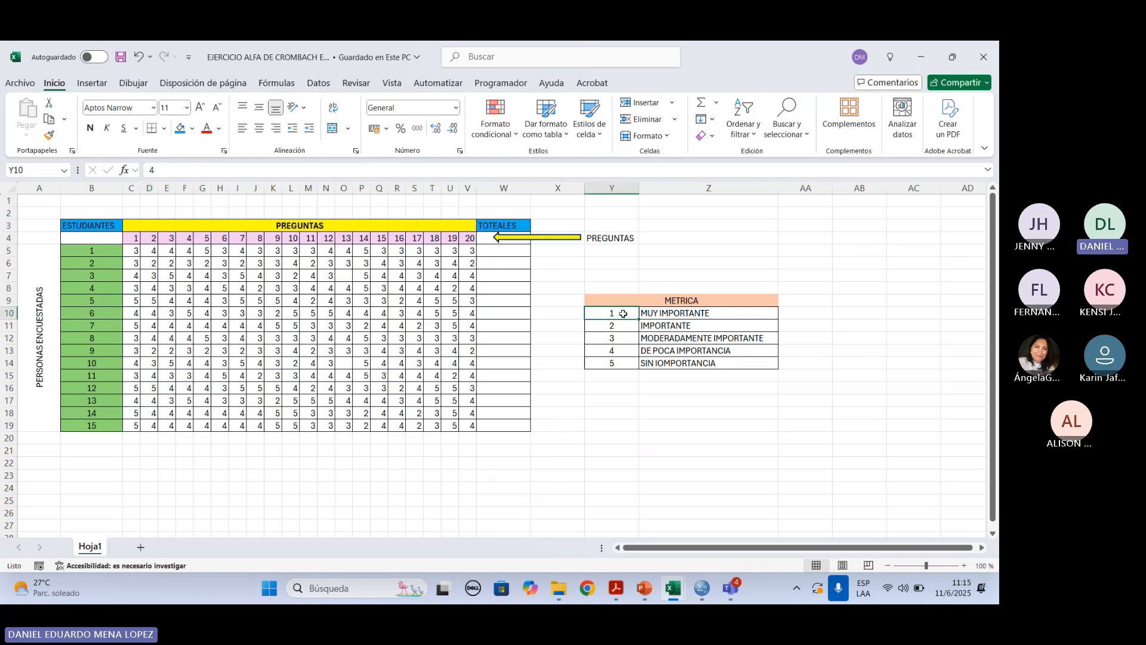
pyautogui.click(618, 328)
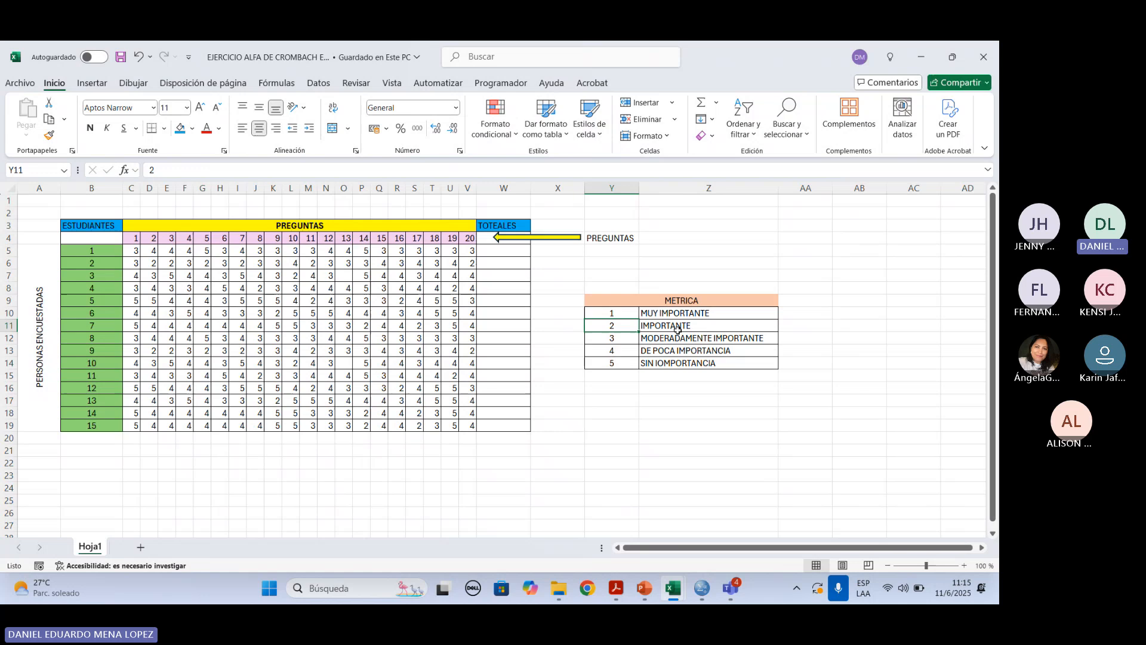
pyautogui.click(627, 338)
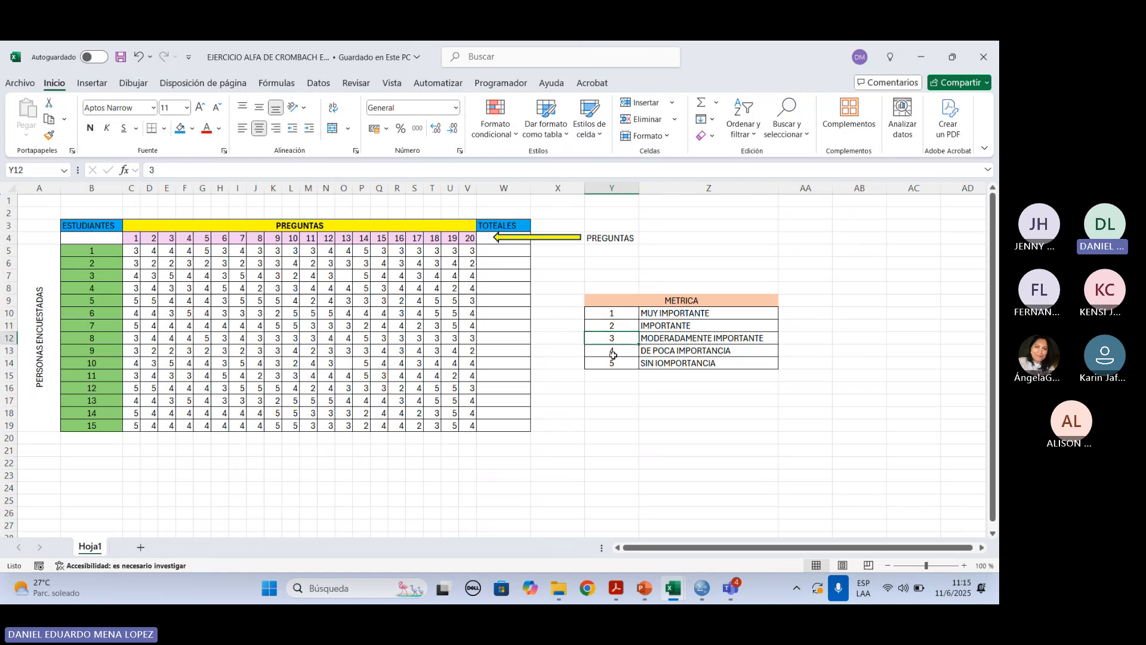
# Correct the METRICA label for code 5 to "SIN IMPORTANCIA" and save the workbook
pyautogui.doubleClick(666, 365)
pyautogui.press('BackSpace')
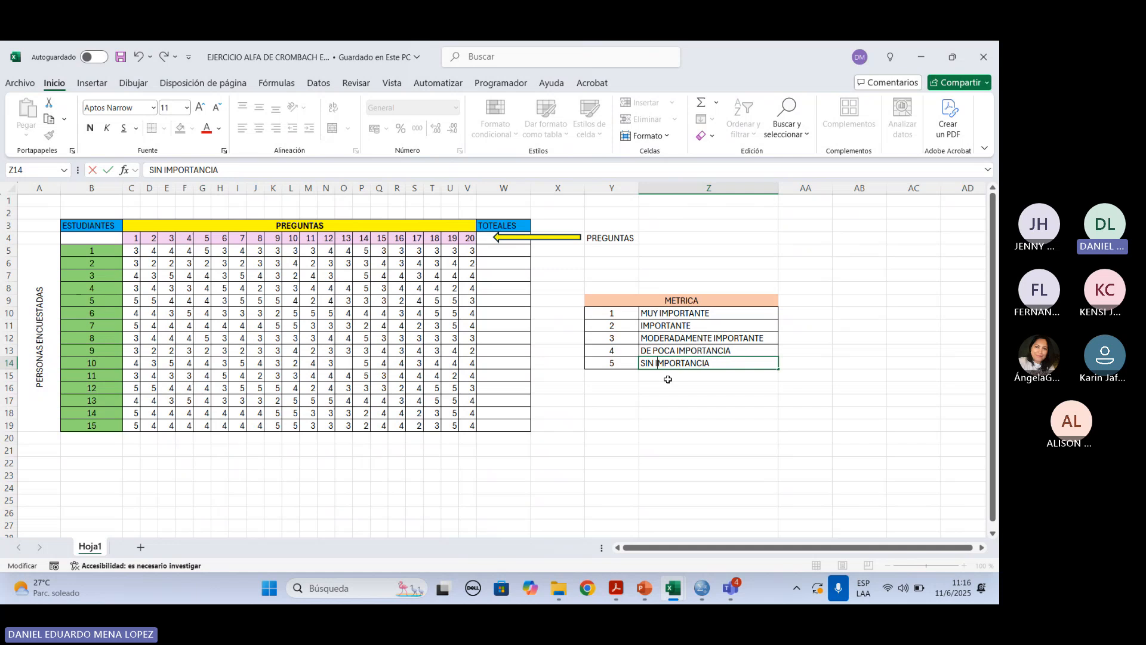
pyautogui.write('p')
pyautogui.press('BackSpace')
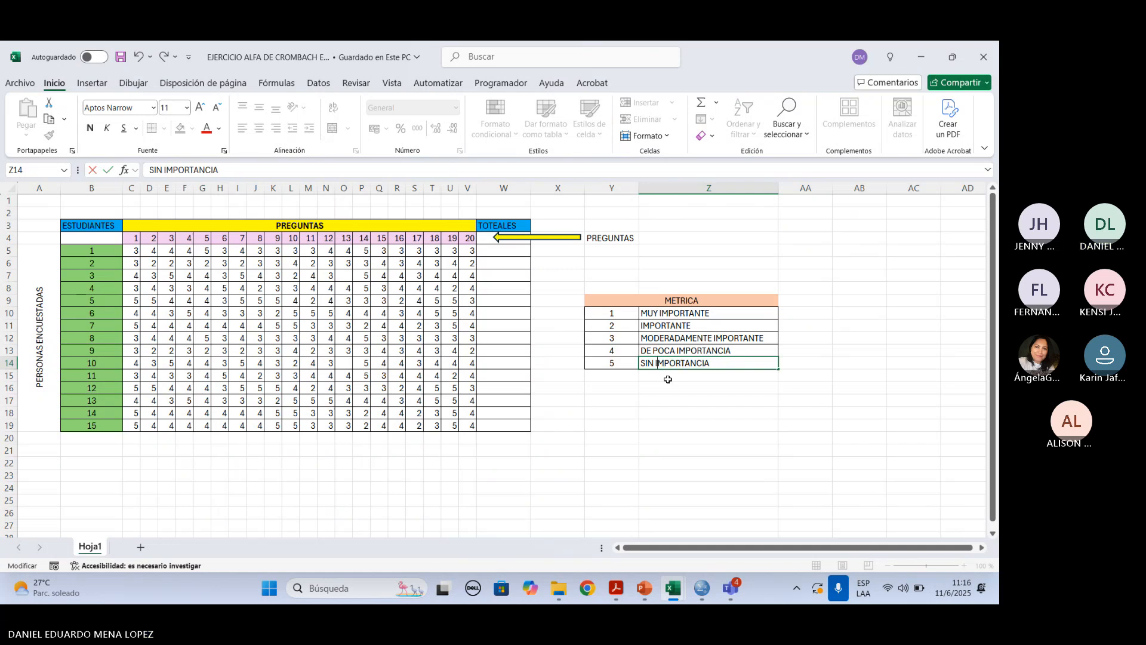
pyautogui.click(122, 59)
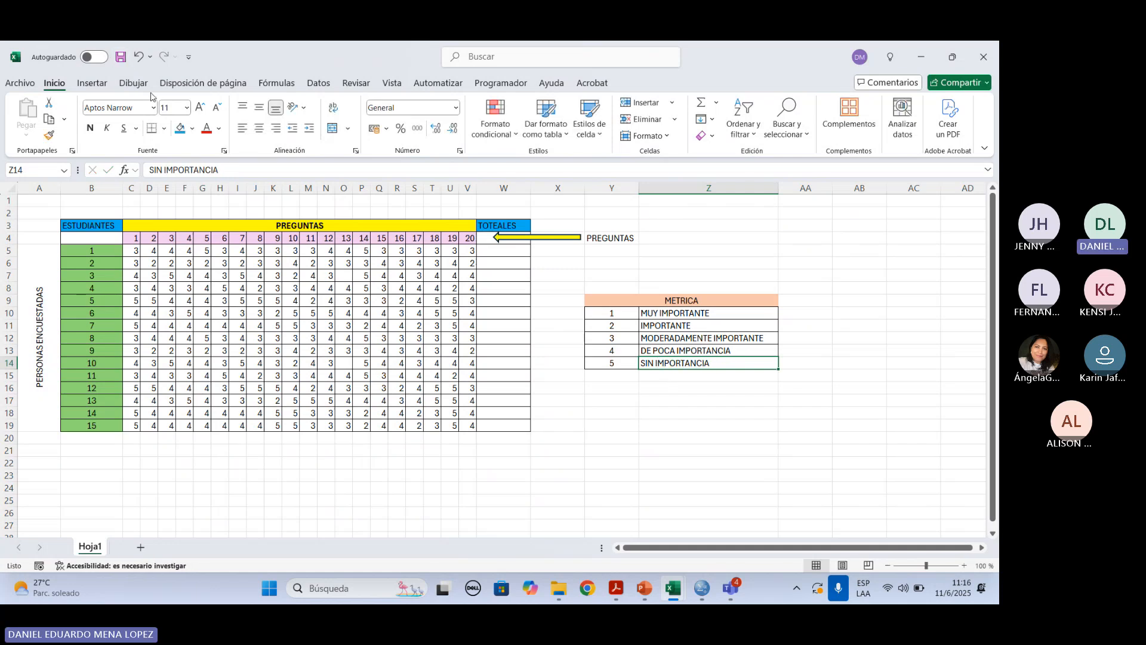
# Check the first and last student rows and copy all responses to questions 1 to 20 for students 1 to 15 (C5:V19)
pyautogui.click(93, 251)
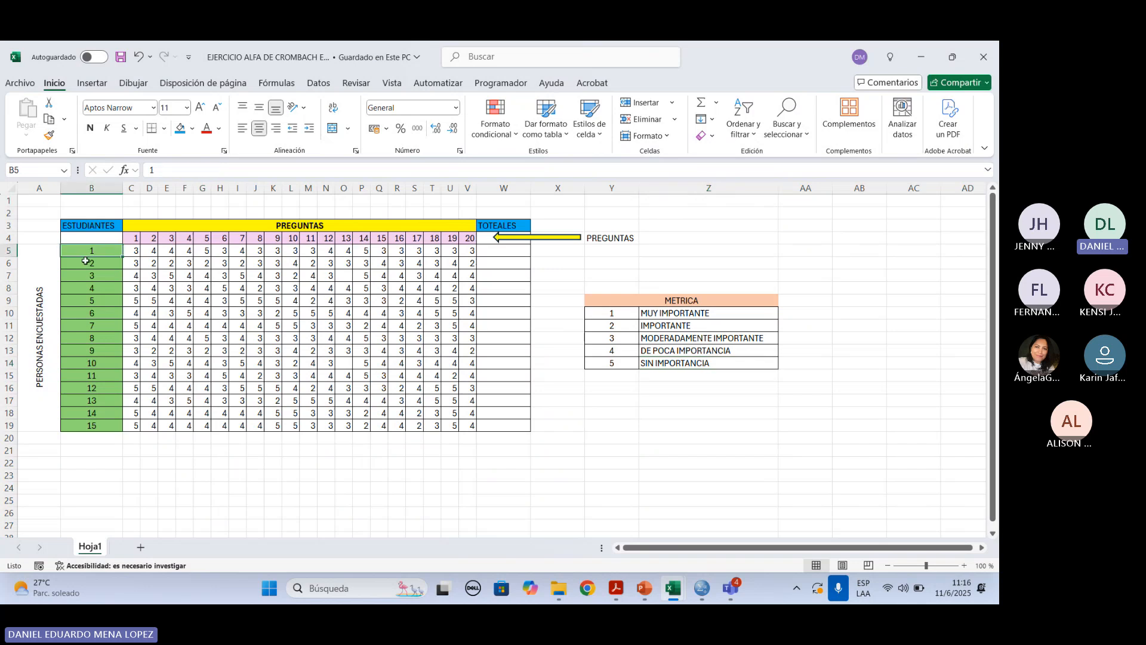
pyautogui.click(135, 247)
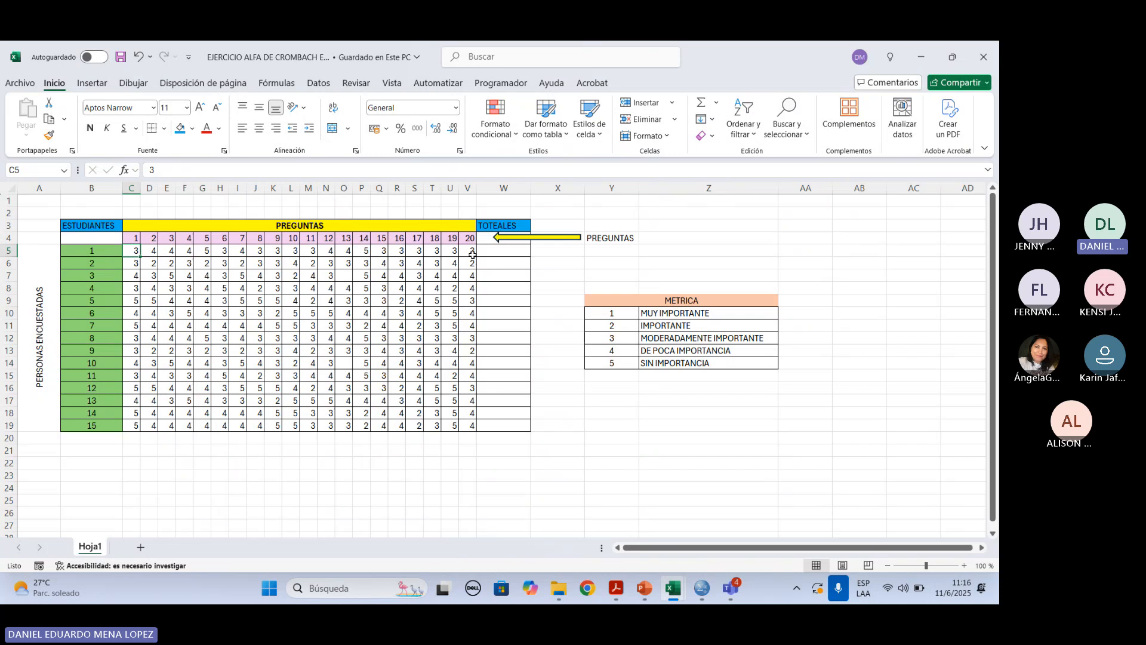
pyautogui.click(111, 425)
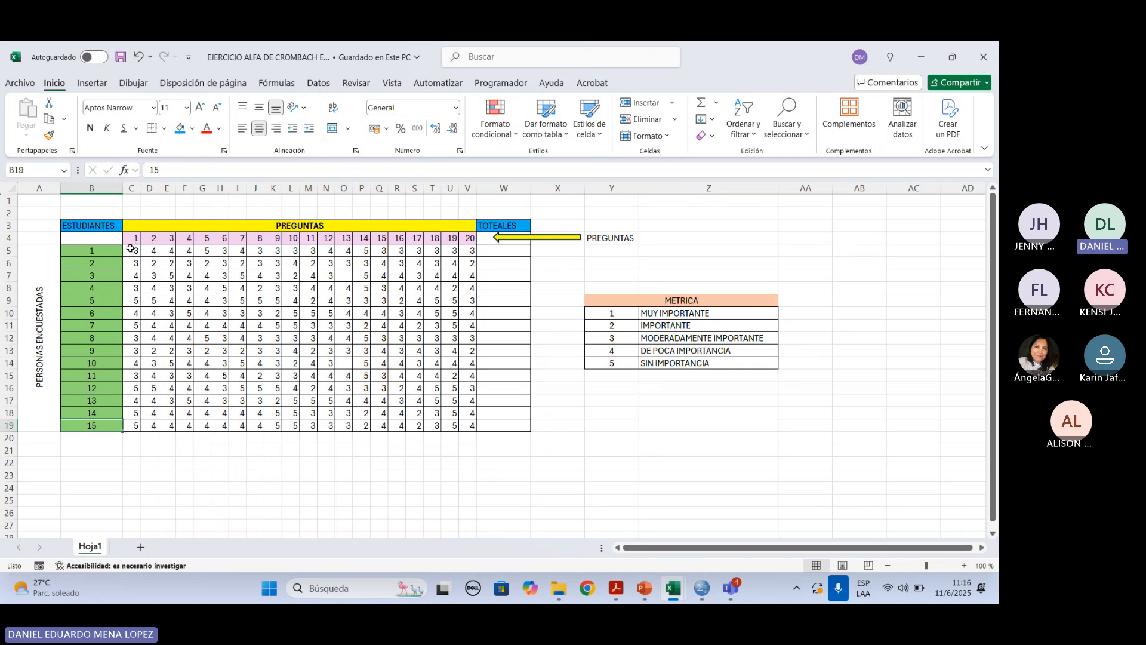
pyautogui.moveTo(131, 248); pyautogui.dragTo(464, 427)
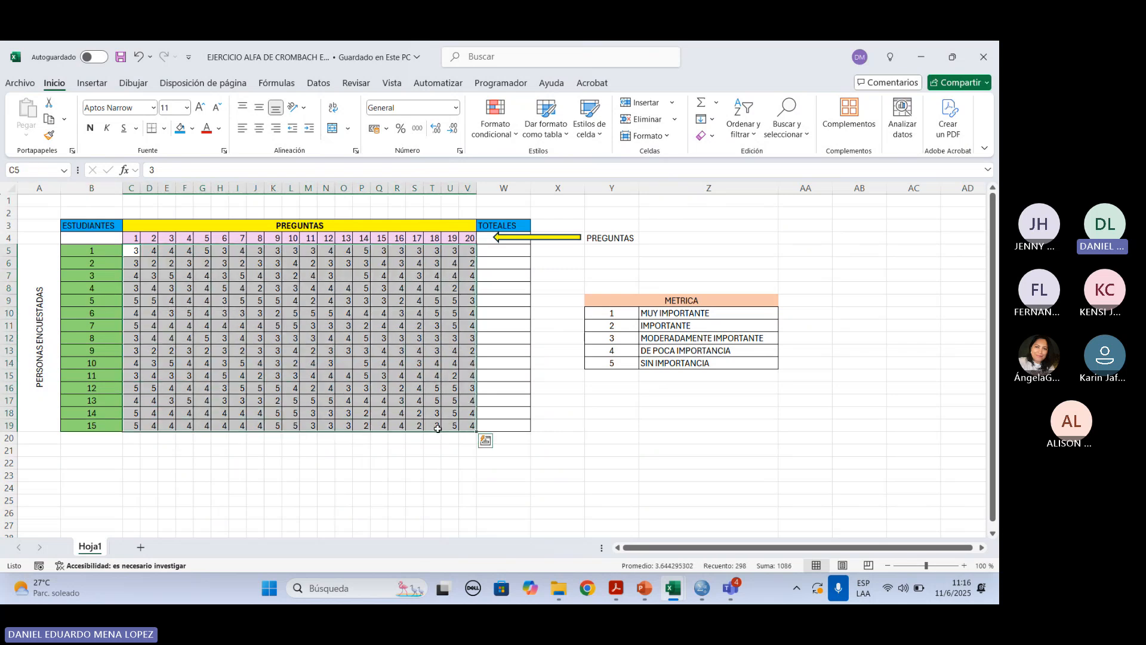
pyautogui.rightClick(210, 308)
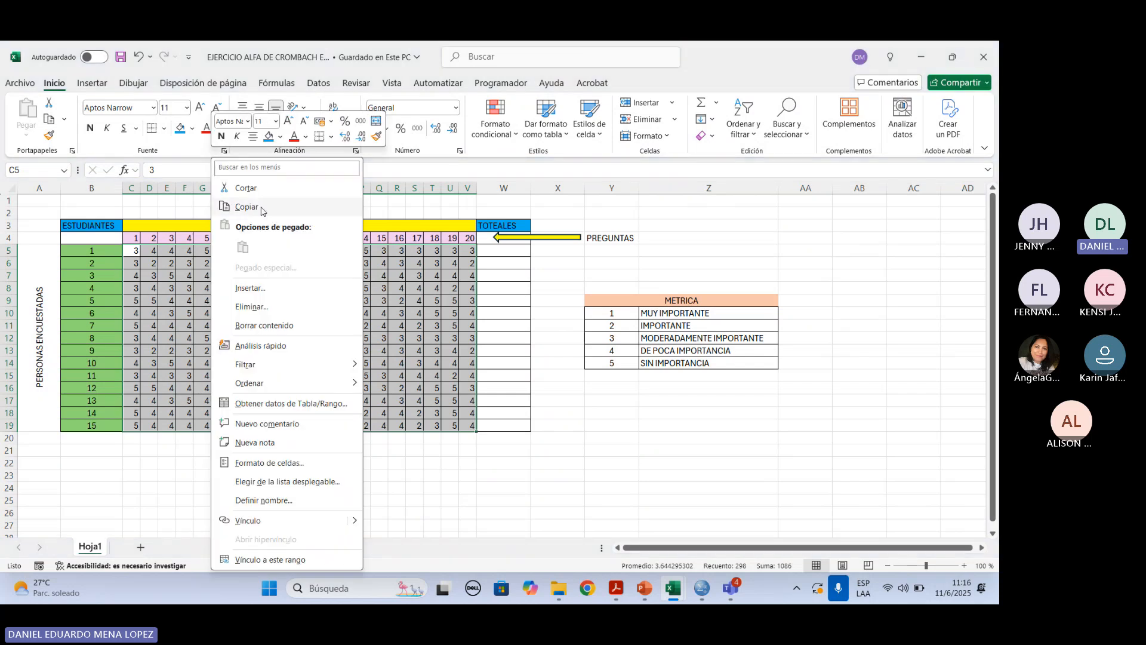
pyautogui.click(261, 208)
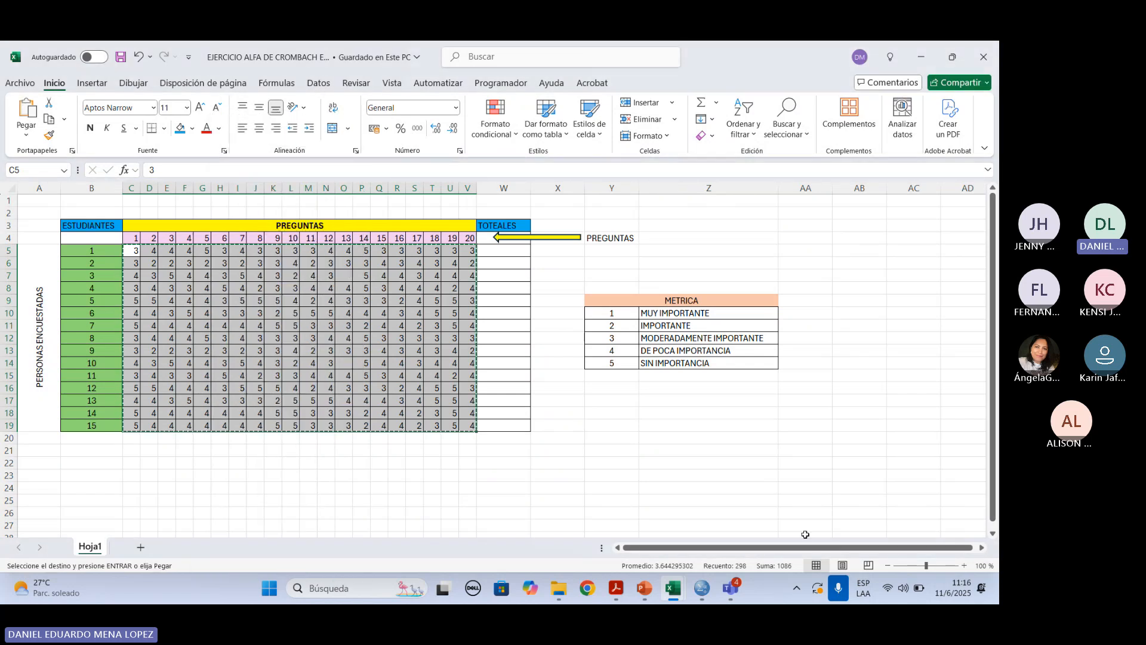
# Switch to the SPSS data editor, create a new empty dataset, and show its data view
pyautogui.click(703, 591)
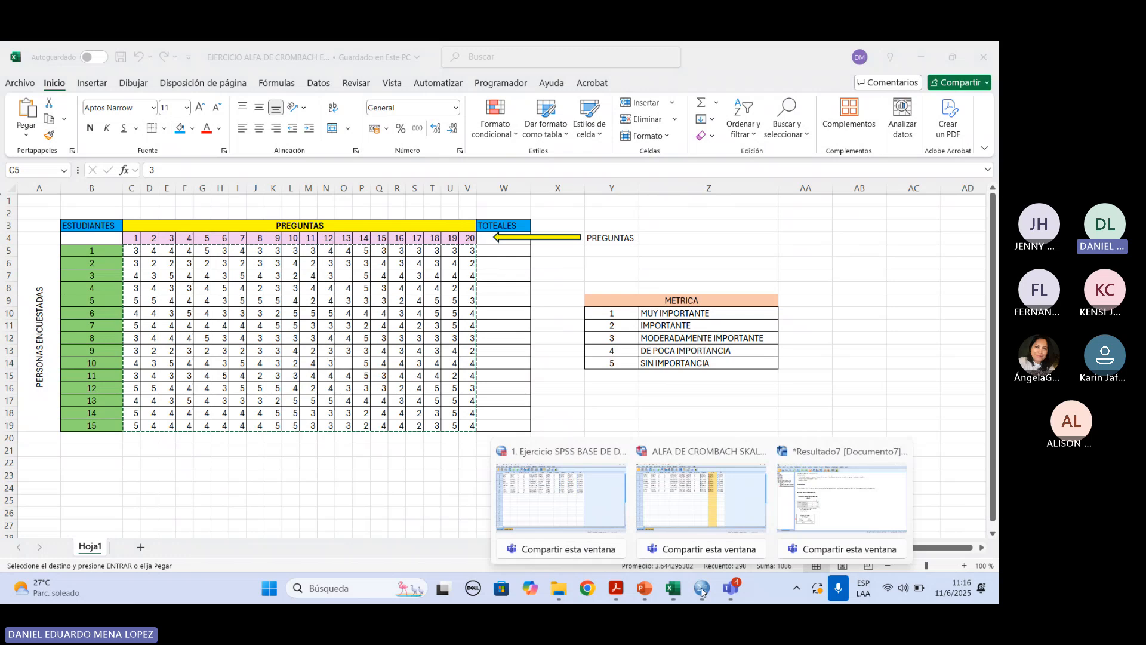
pyautogui.click(702, 496)
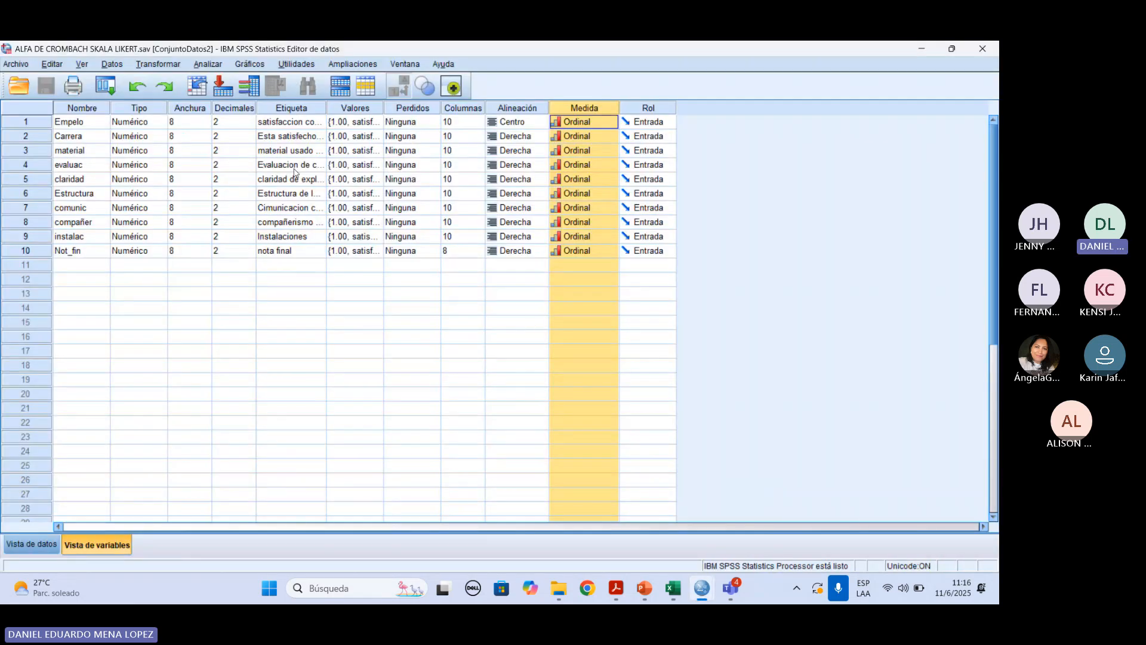
pyautogui.click(23, 64)
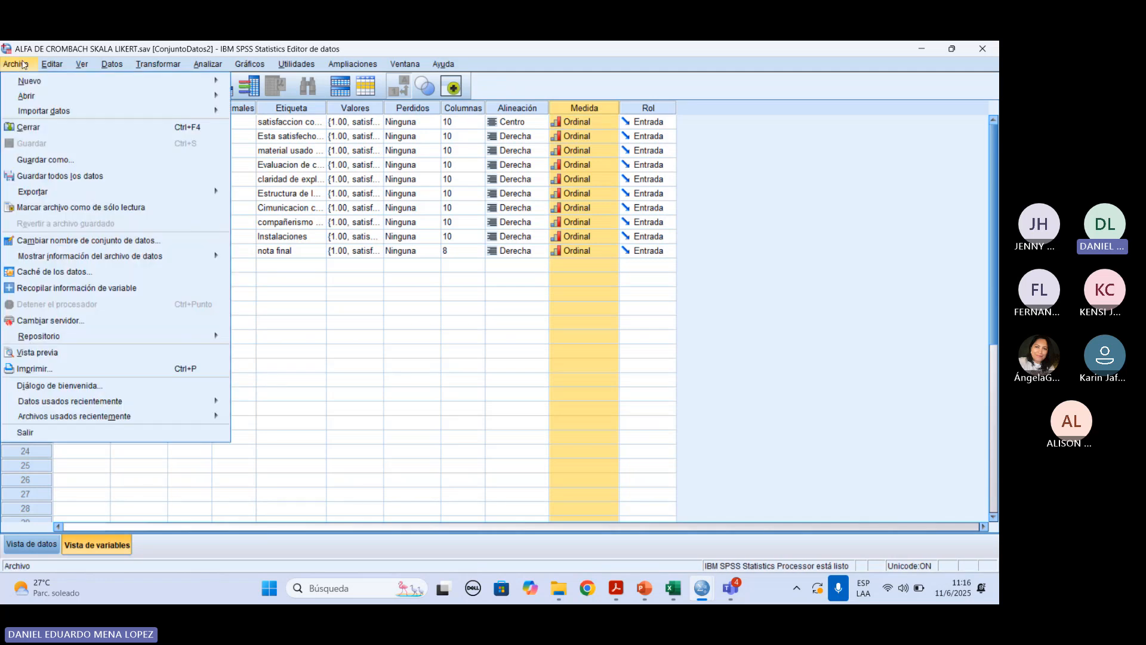
pyautogui.moveTo(36, 80)
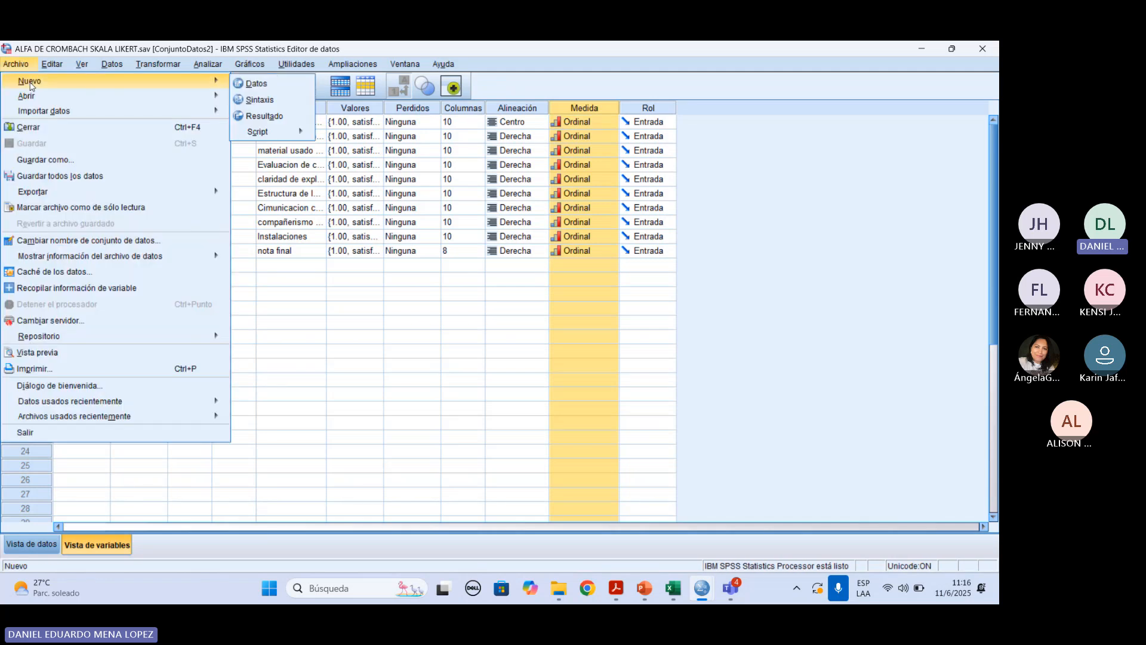
pyautogui.click(301, 92)
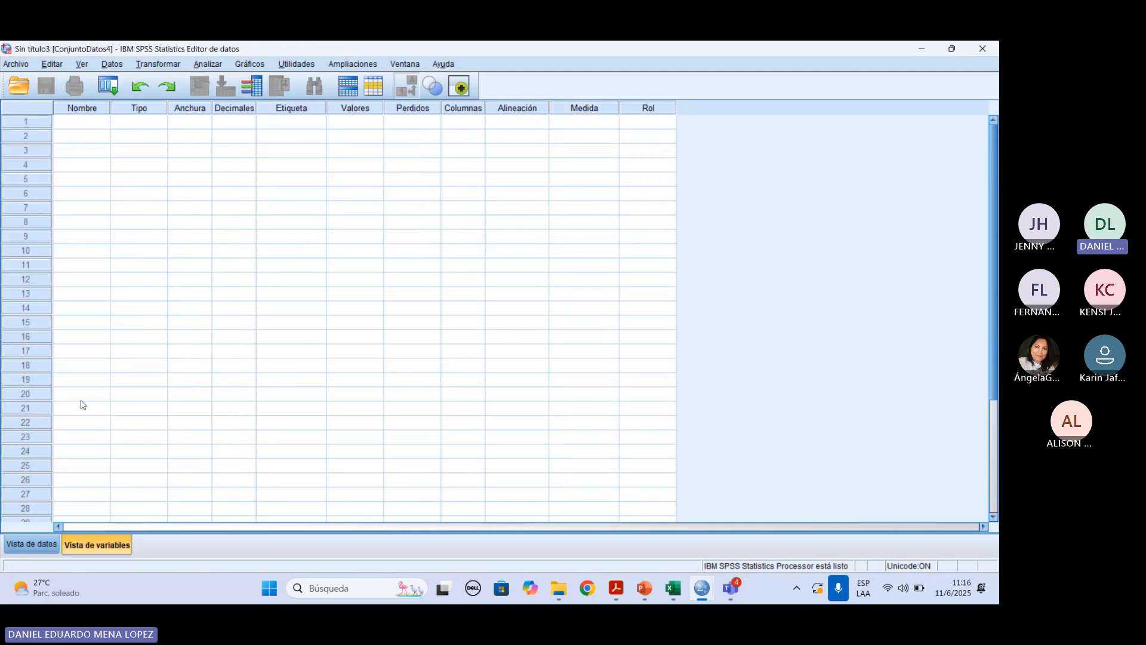
pyautogui.click(33, 544)
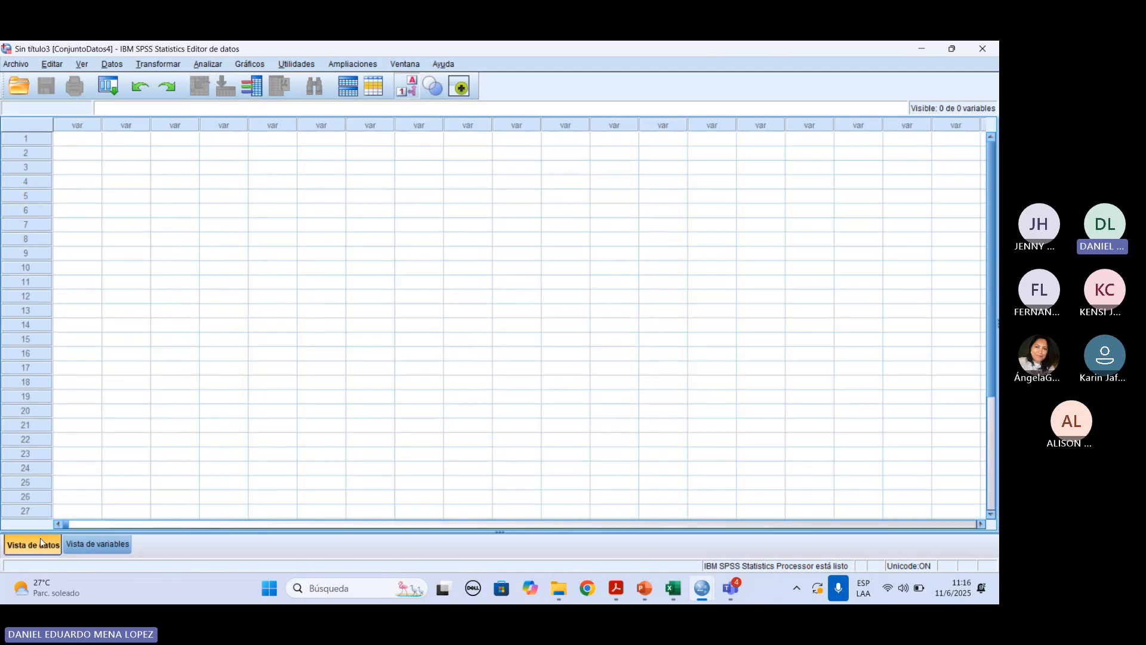
# Paste the copied responses of the 15 students into the empty dataset, starting at the first cell
pyautogui.rightClick(83, 146)
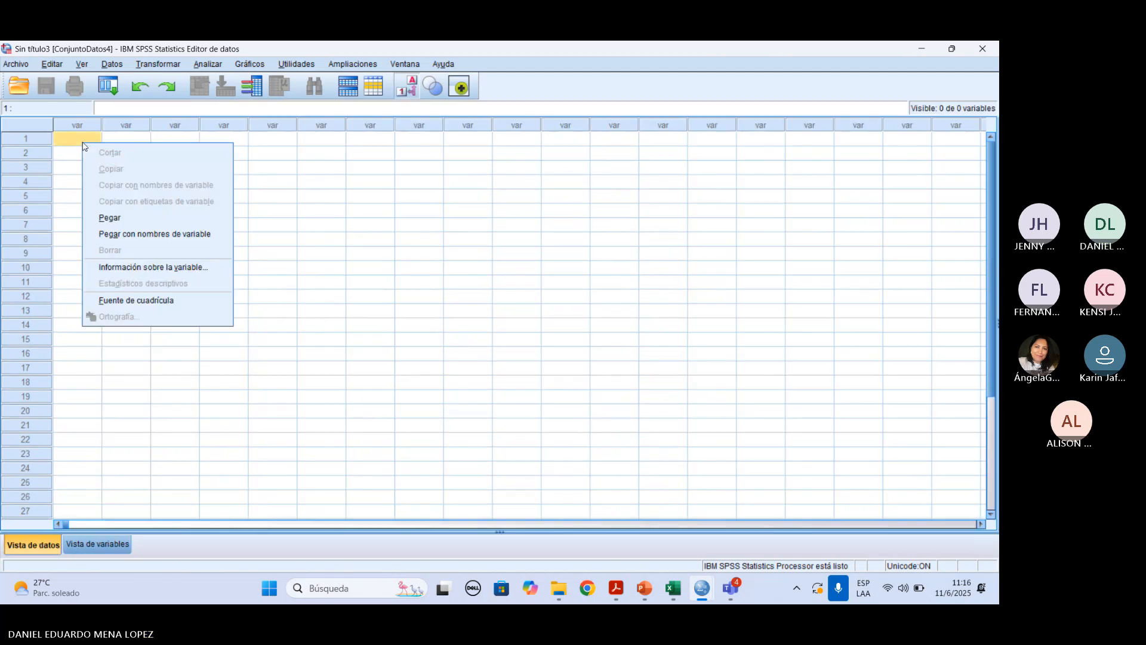
pyautogui.click(131, 223)
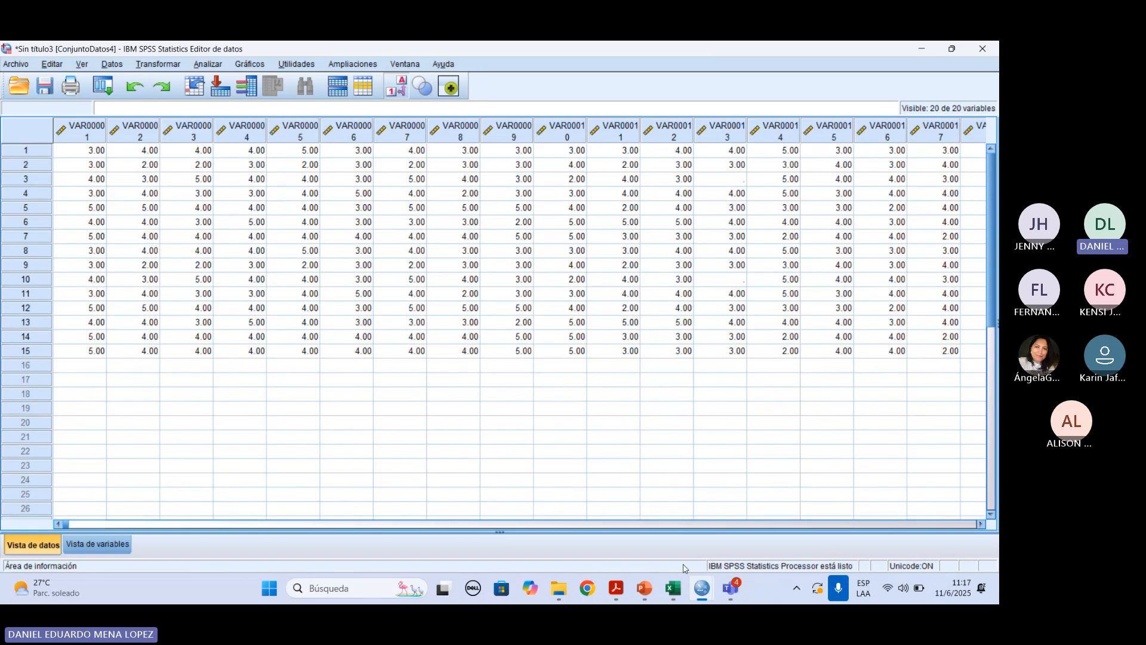
pyautogui.click(675, 586)
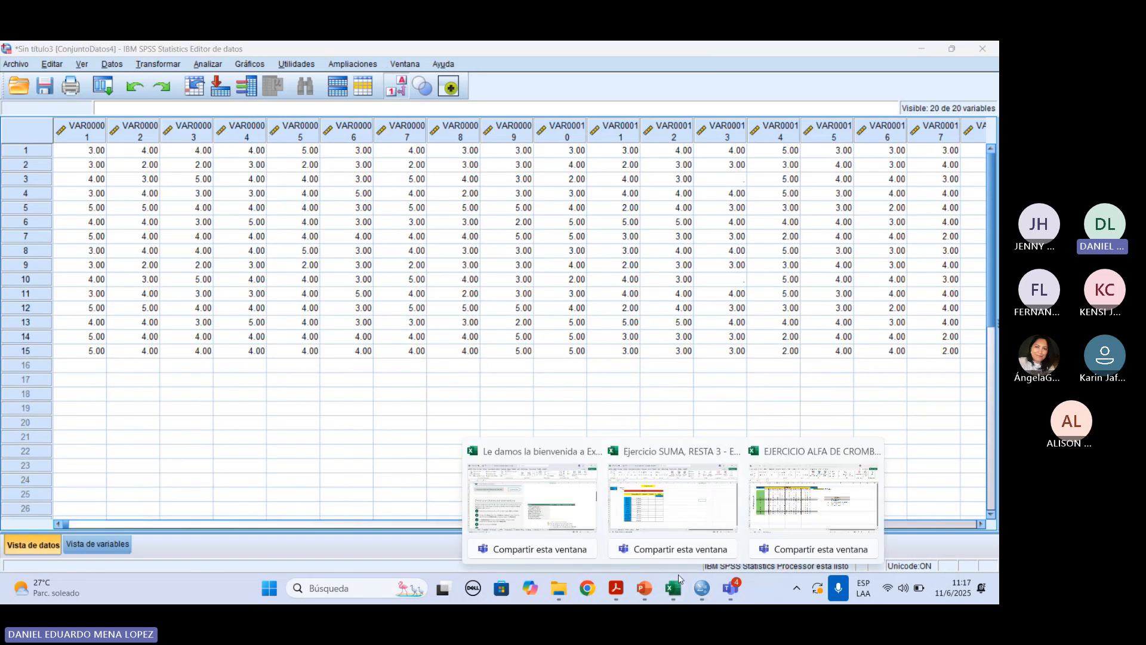
pyautogui.click(294, 396)
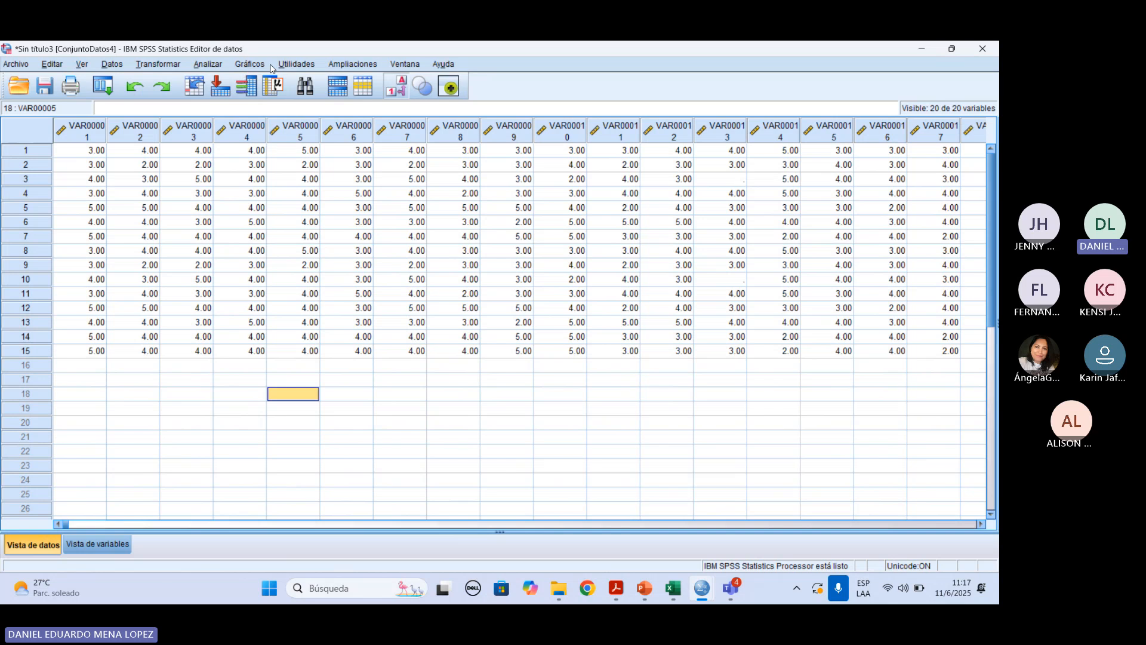
# Start a reliability analysis and add all variables, VAR00001 to VAR00020, as its elements
pyautogui.click(206, 64)
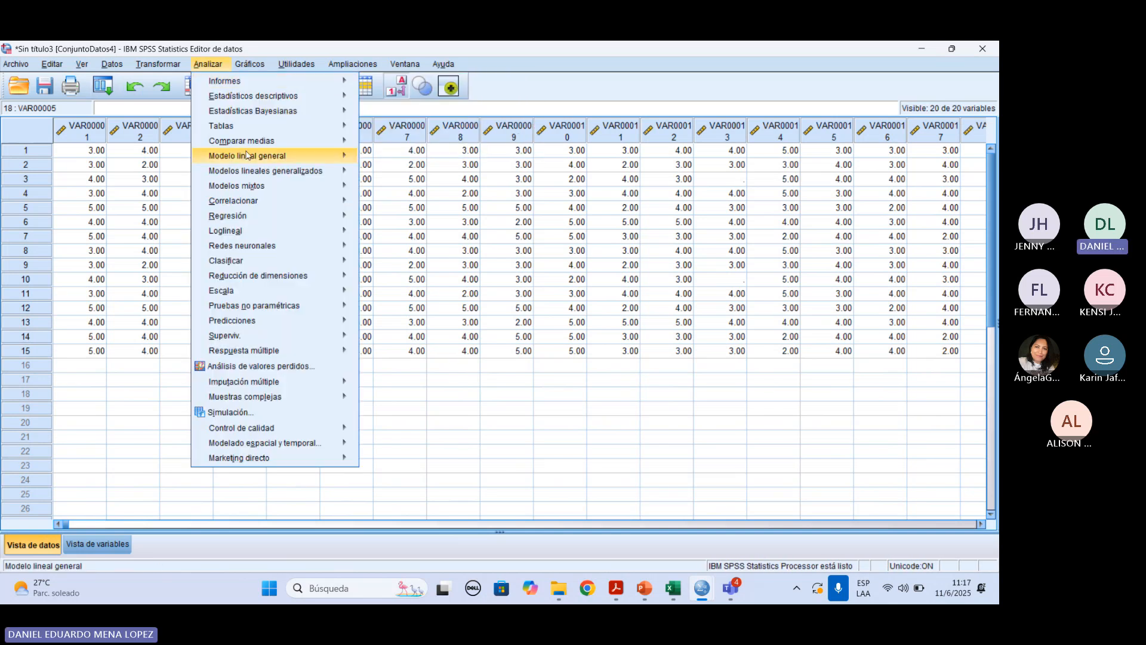
pyautogui.moveTo(246, 291)
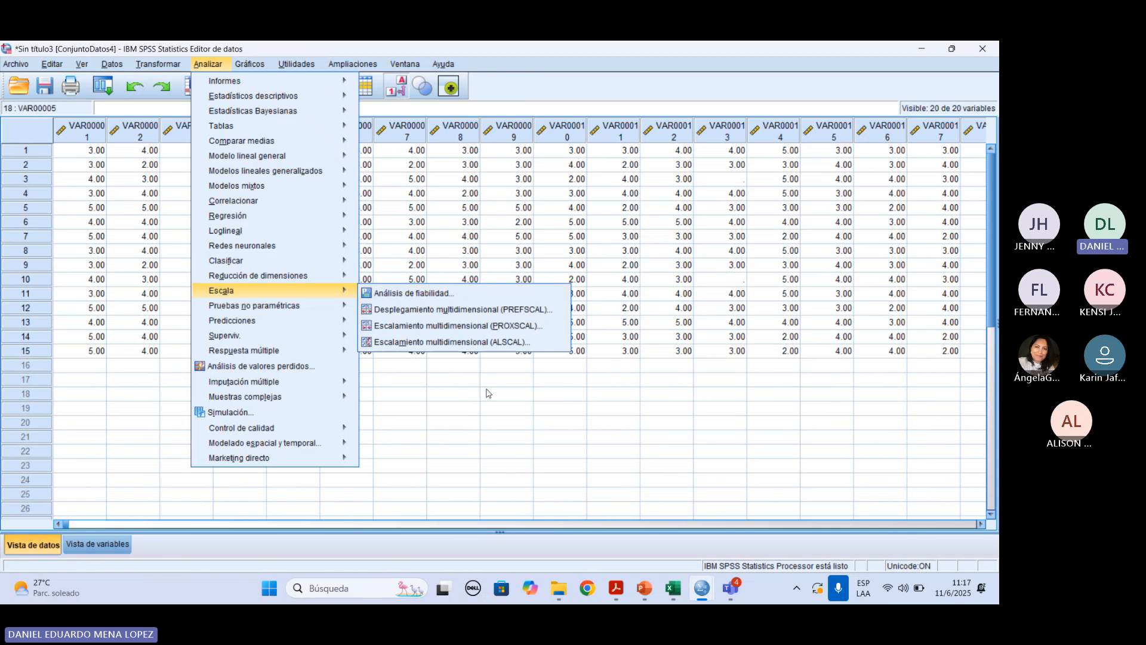
pyautogui.click(111, 90)
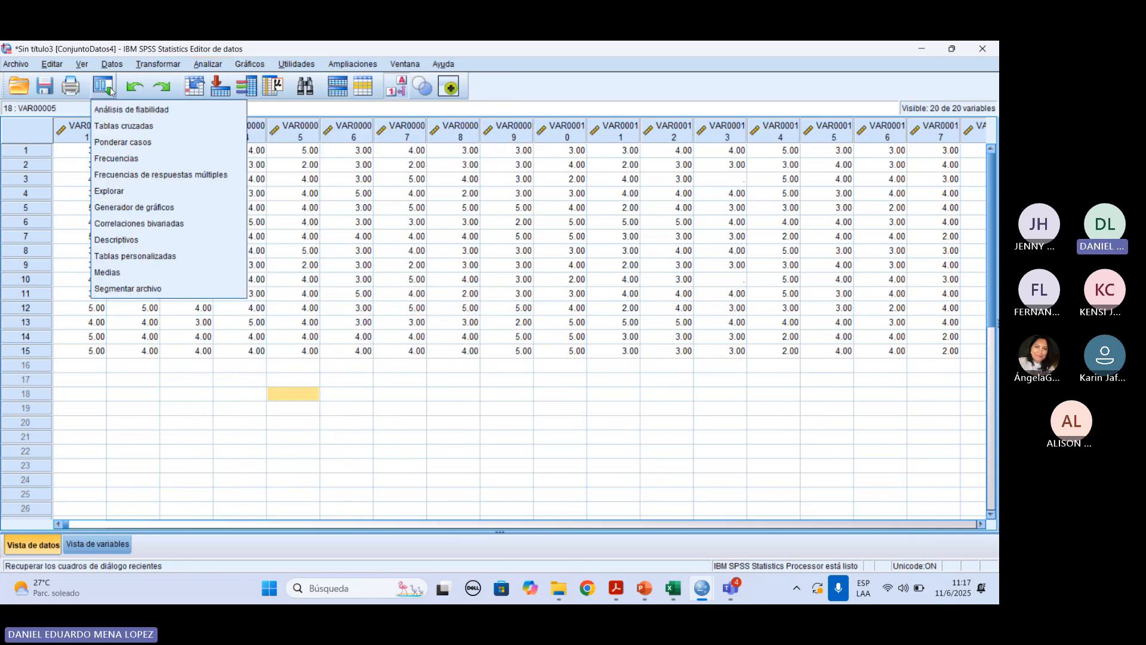
pyautogui.click(111, 109)
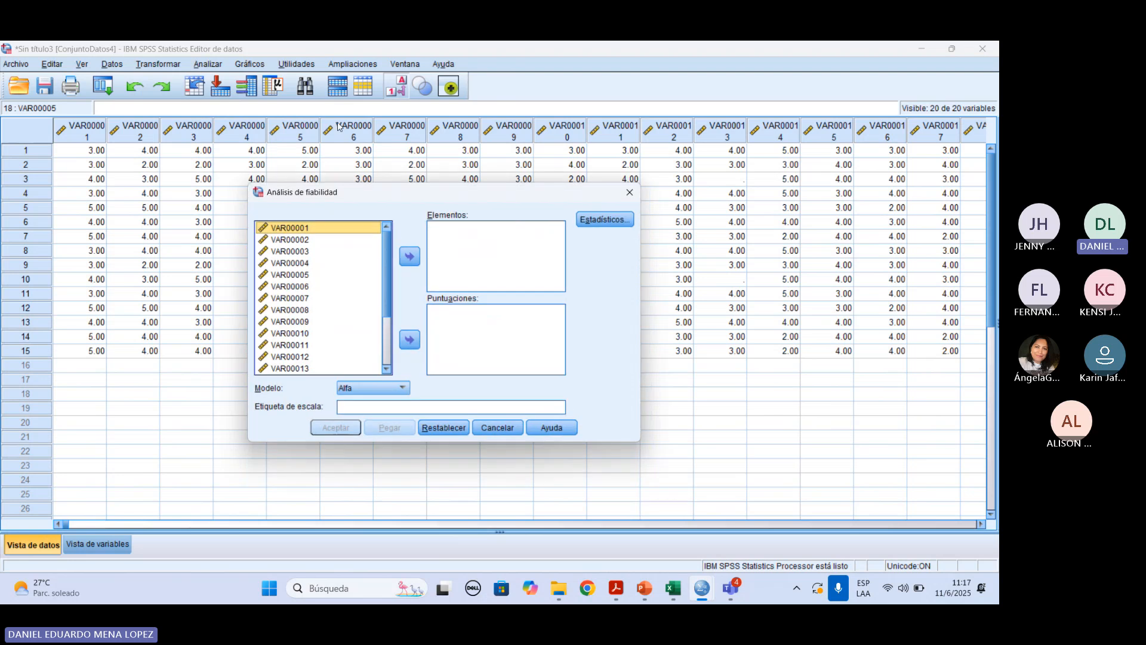
pyautogui.scroll(-3, 308, 290)
pyautogui.scroll(3, 312, 292)
pyautogui.click(309, 289)
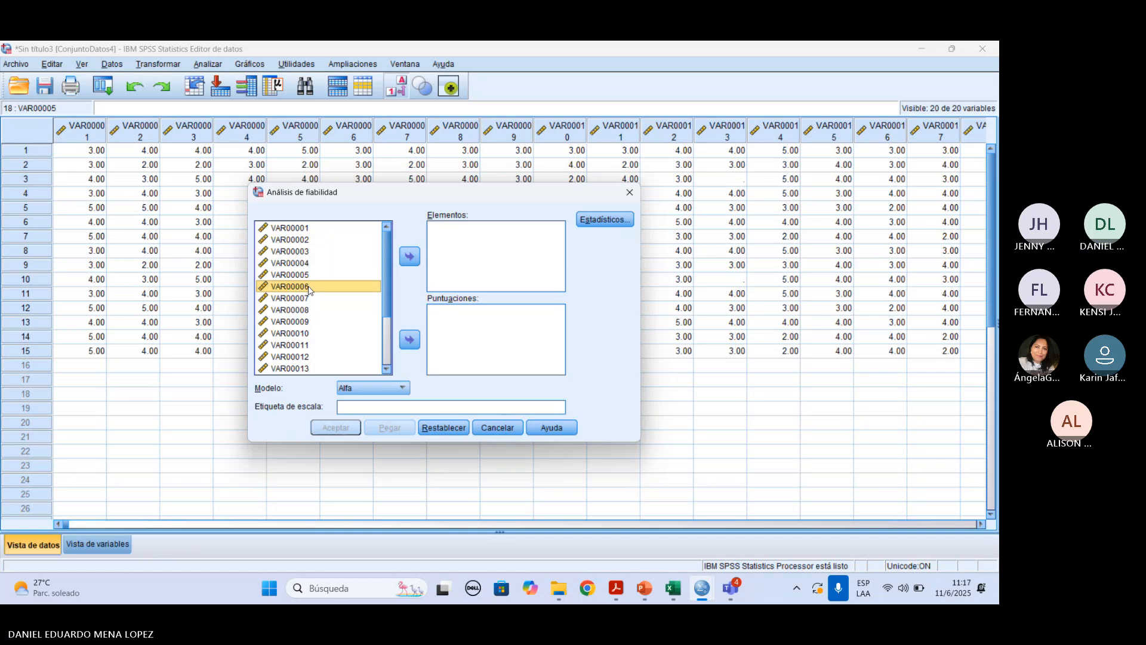
pyautogui.hotkey('ctrl', 'a')
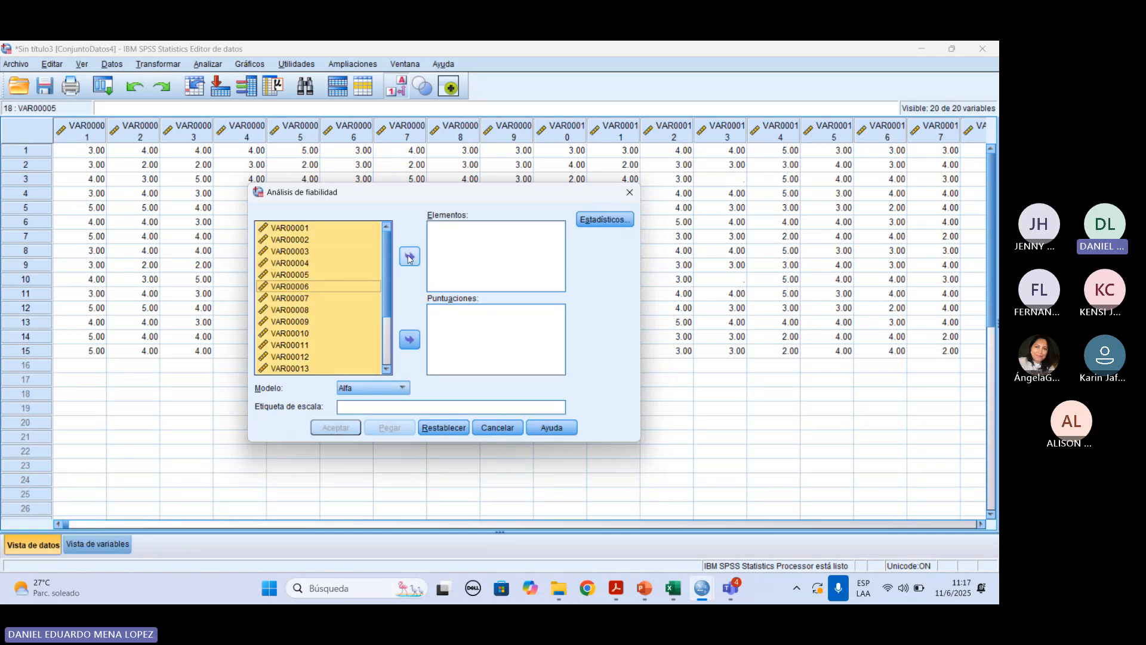
pyautogui.click(409, 257)
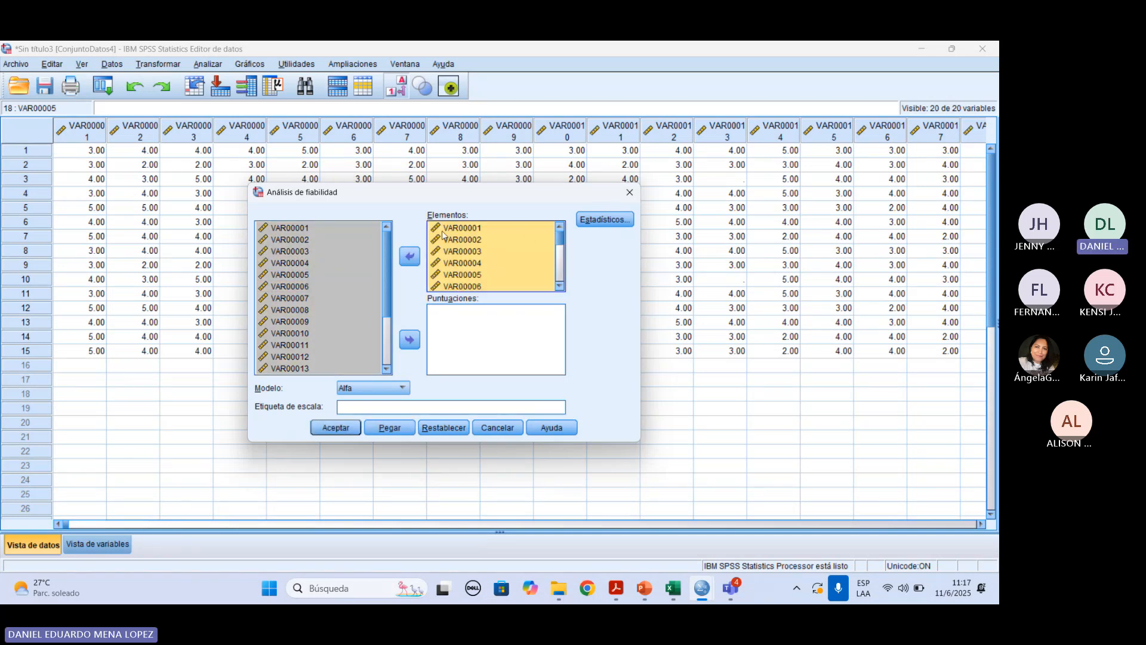
# Keep Alfa as the reliability model and run the analysis
pyautogui.click(398, 390)
pyautogui.click(364, 403)
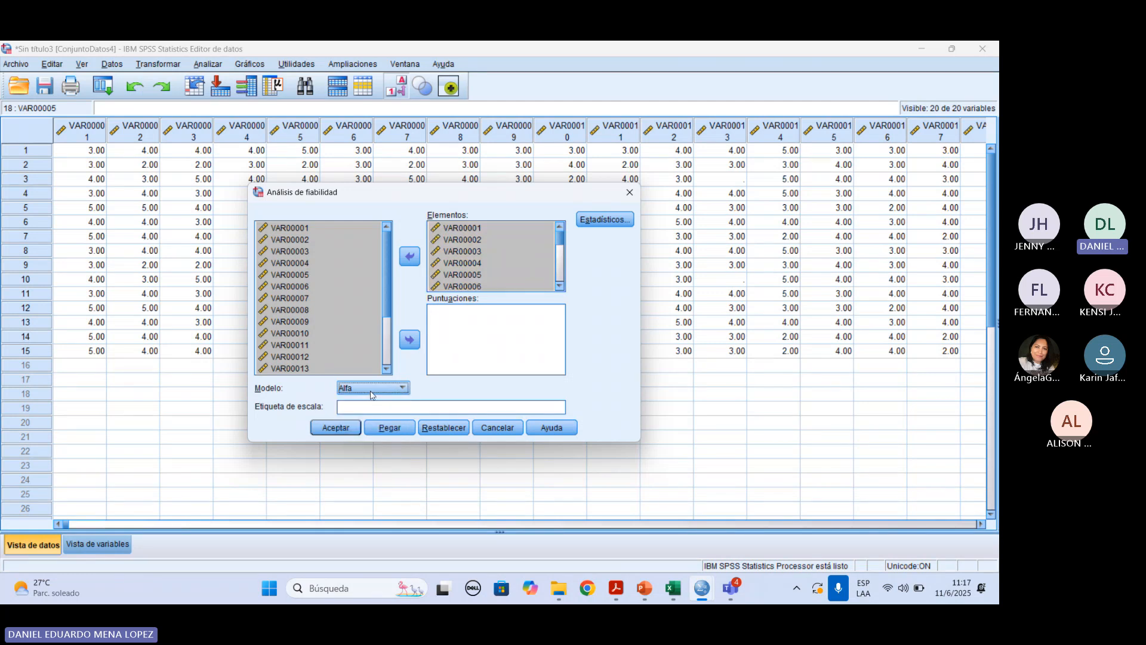
pyautogui.click(336, 427)
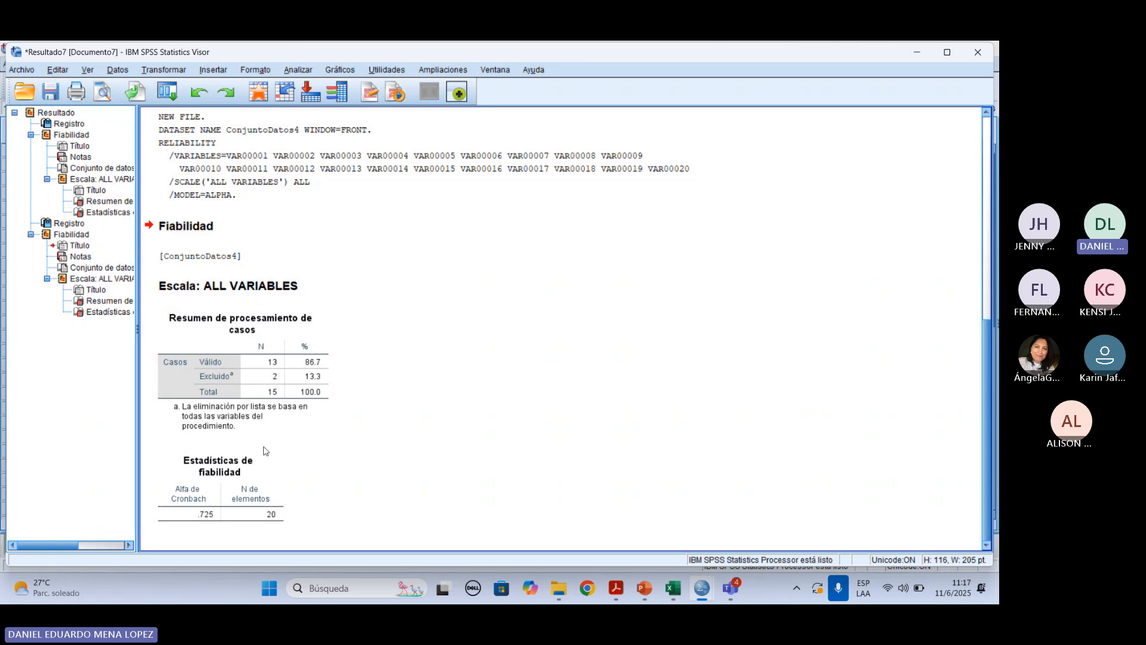
# Preview the reliability statistics table enlarged to read Cronbach's alpha and the number of elements, and close the preview
pyautogui.click(221, 505)
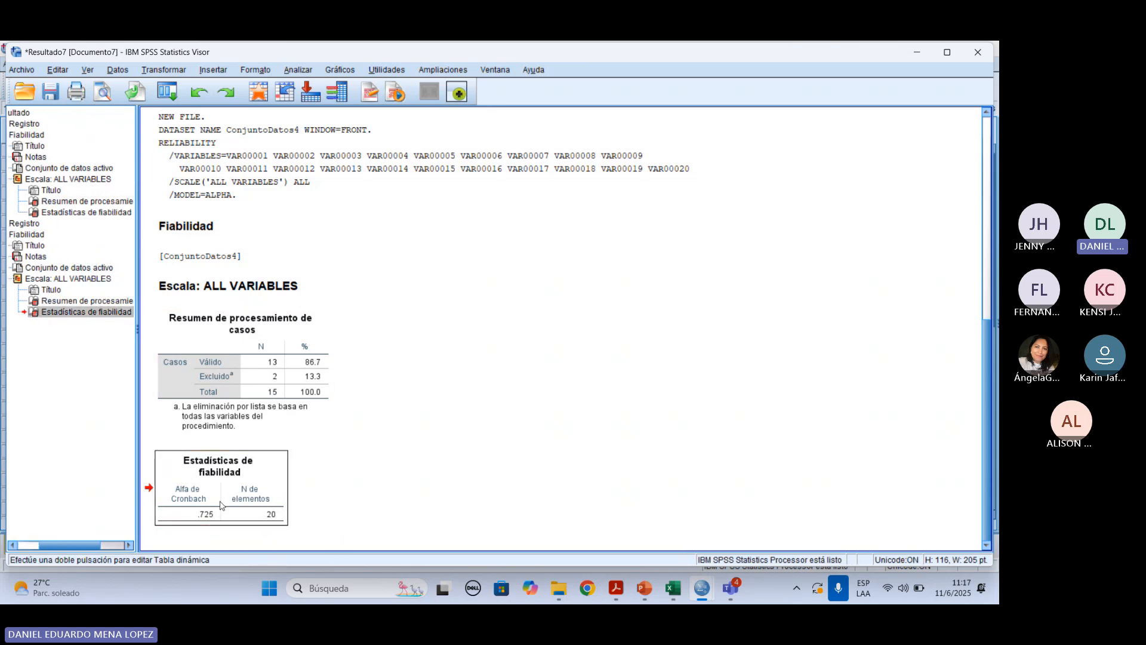
pyautogui.click(104, 92)
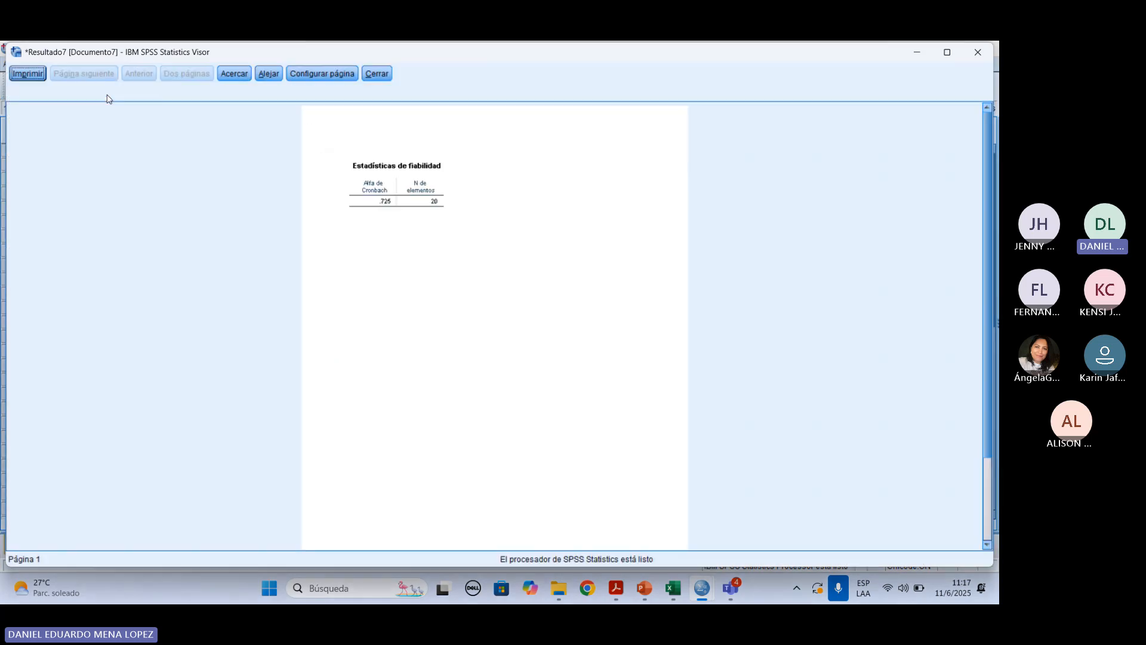
pyautogui.click(239, 76)
pyautogui.click(239, 76)
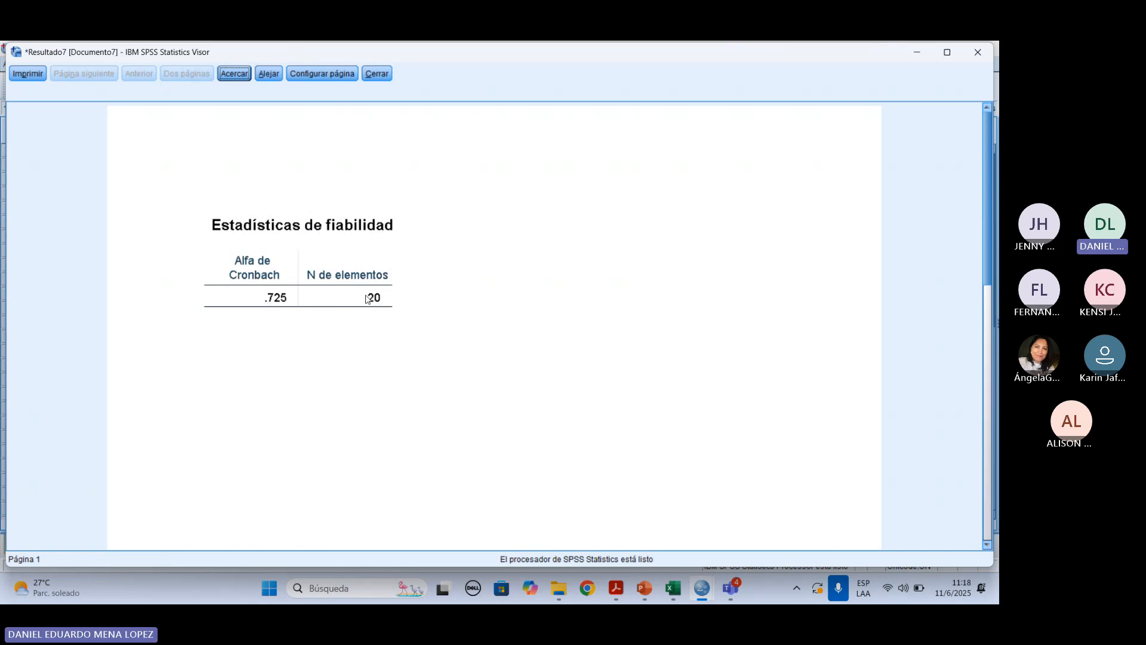
pyautogui.click(377, 74)
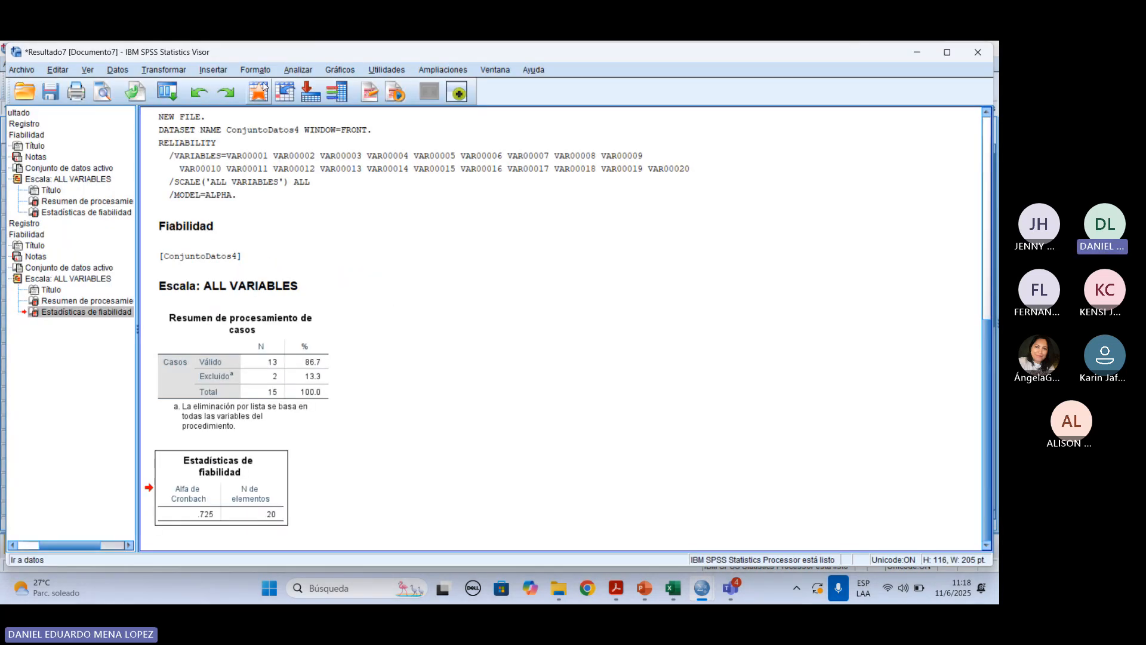
# Check the new dataset's variable definitions and data values, and return to the reliability results
pyautogui.click(262, 88)
pyautogui.click(92, 542)
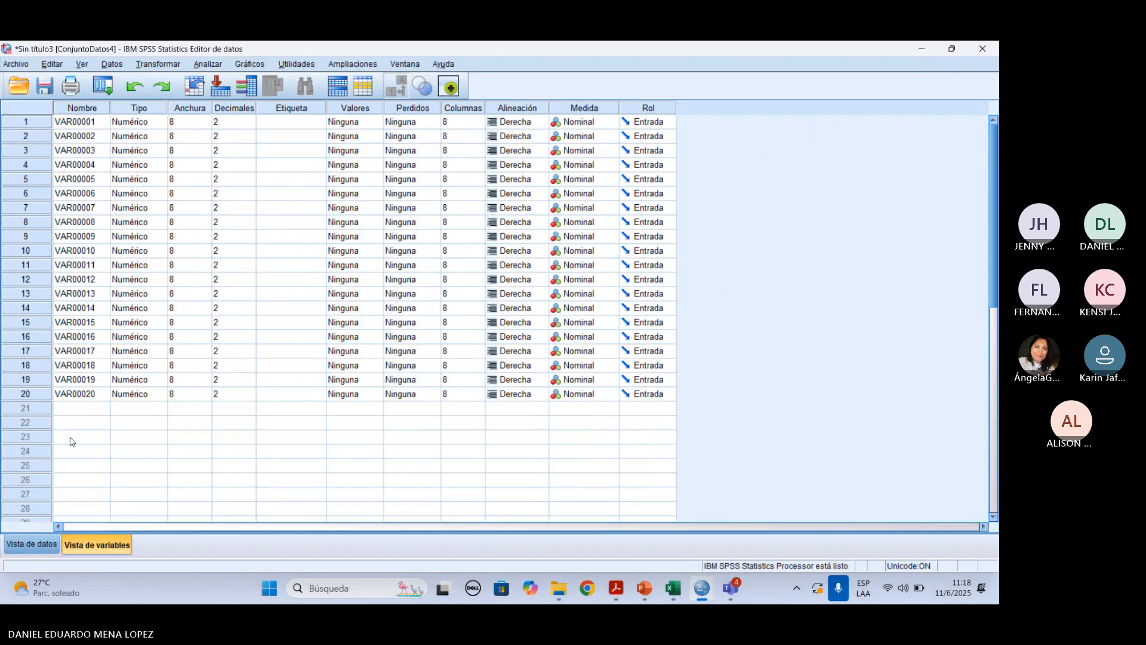
pyautogui.click(36, 545)
pyautogui.moveTo(702, 588)
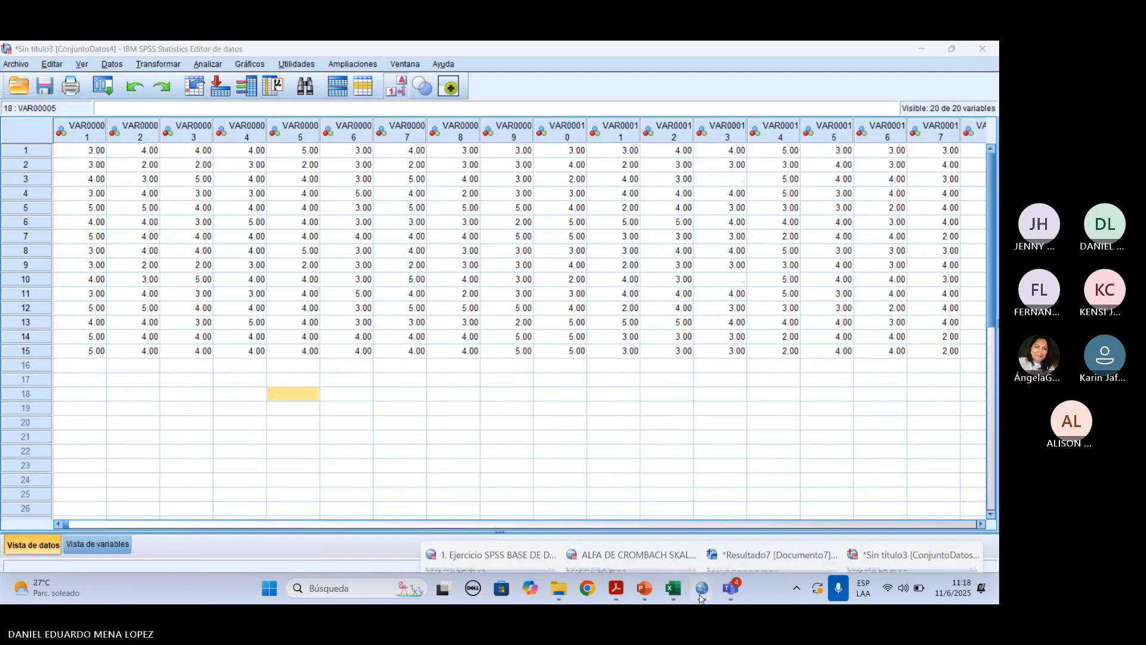
pyautogui.click(776, 517)
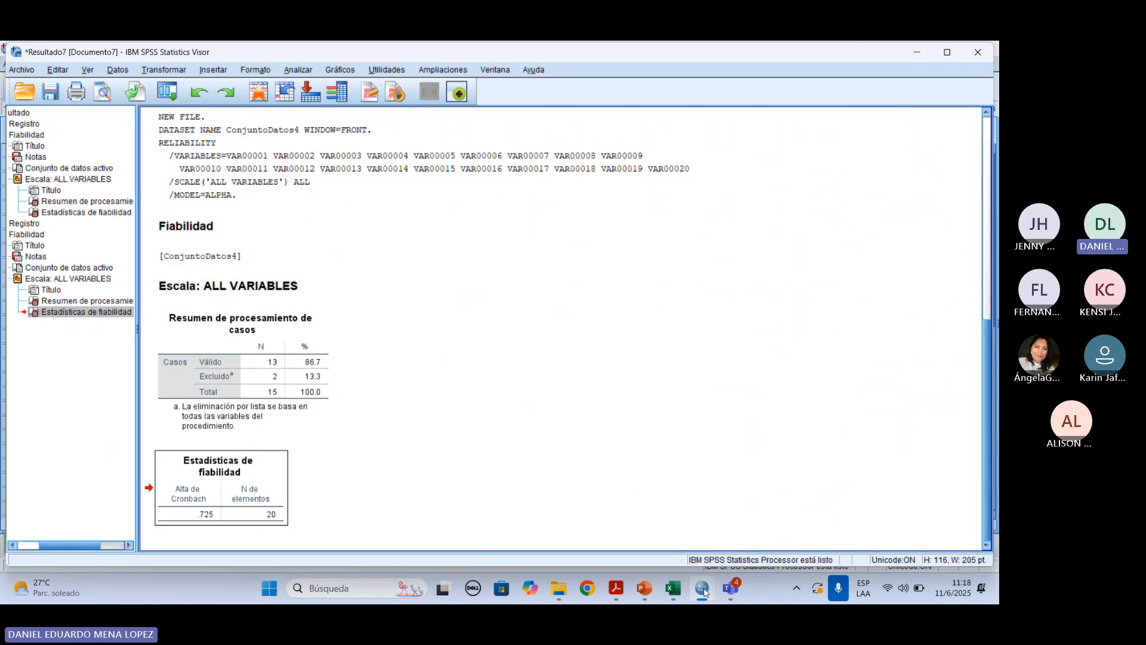
pyautogui.moveTo(704, 590)
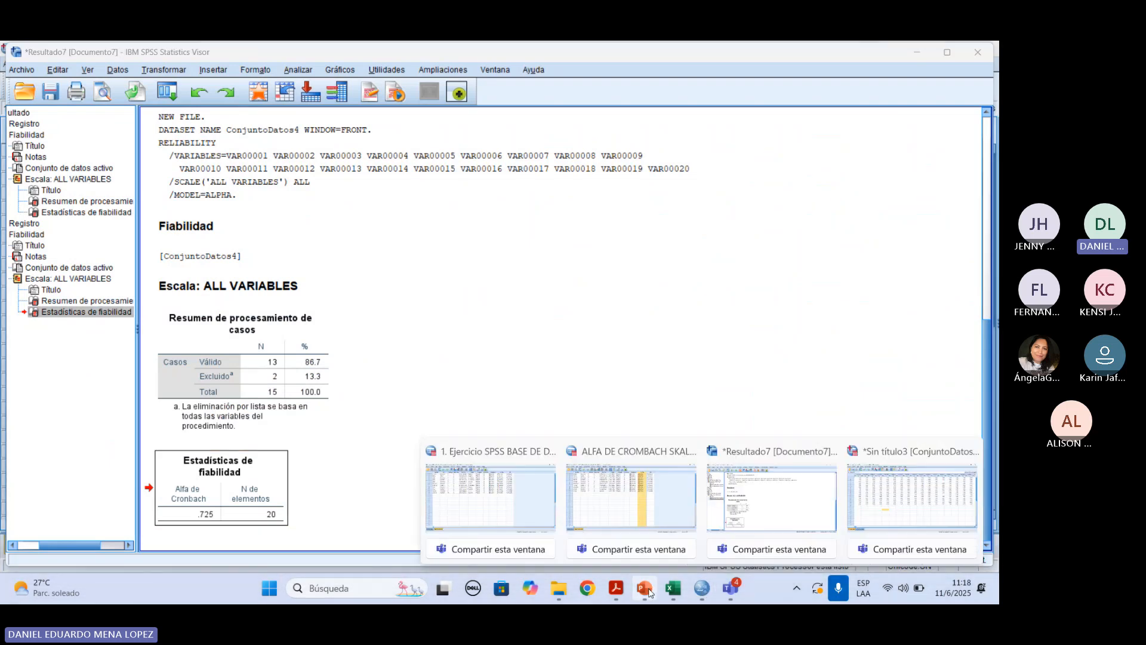
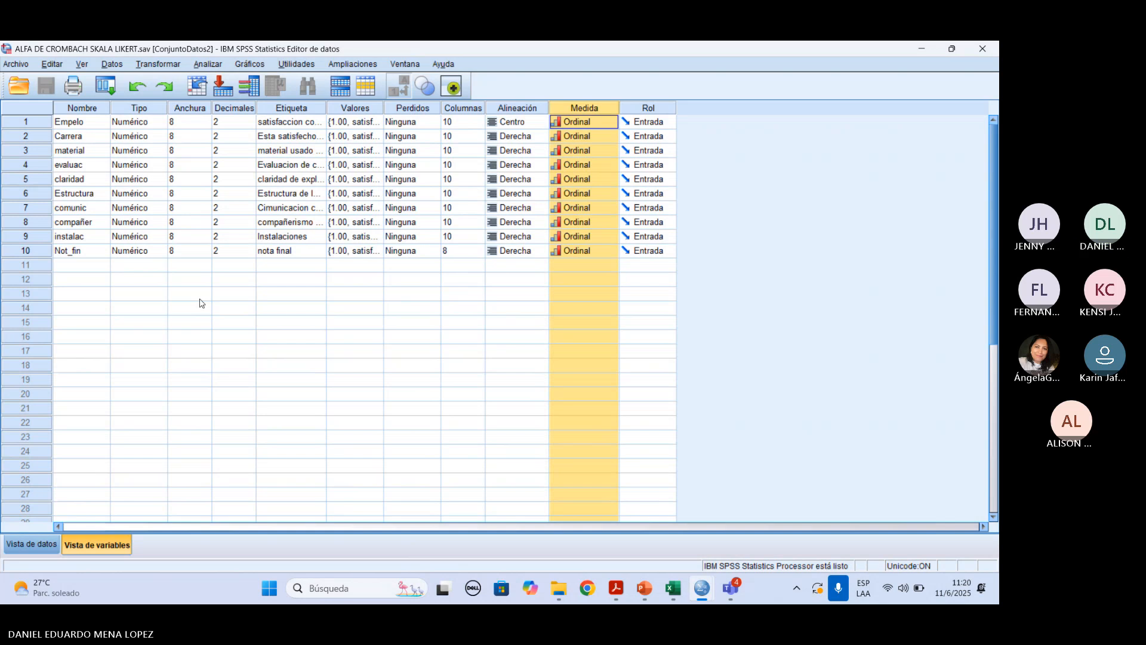
# Start opening an existing data file and browse to the CURSO SPSS folder
pyautogui.click(16, 65)
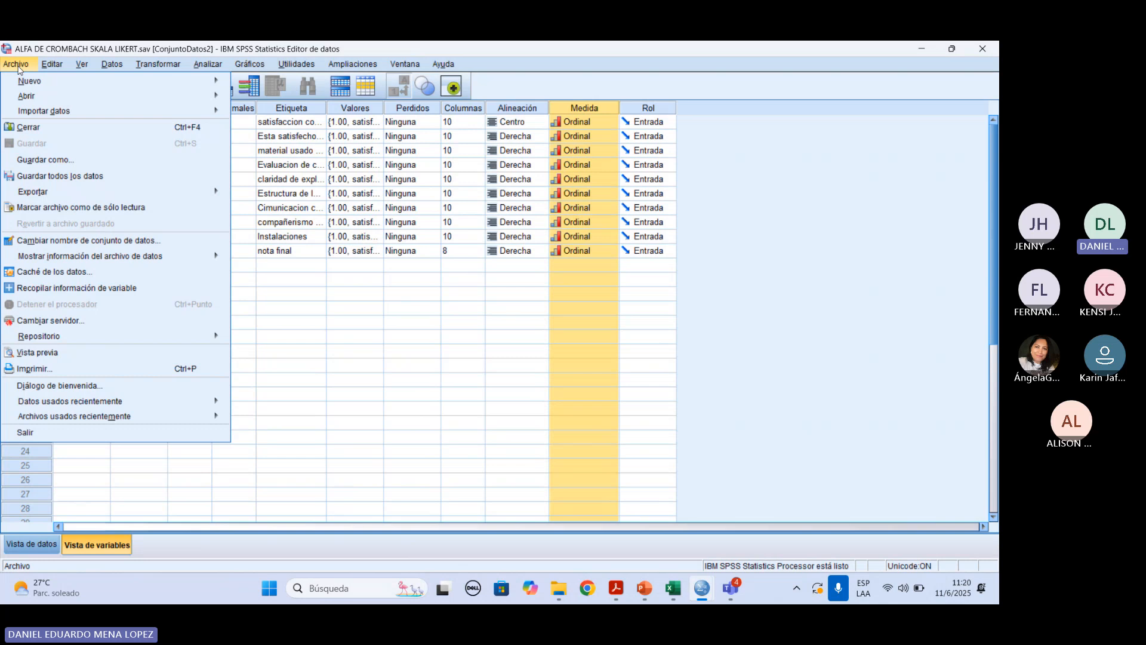
pyautogui.moveTo(33, 96)
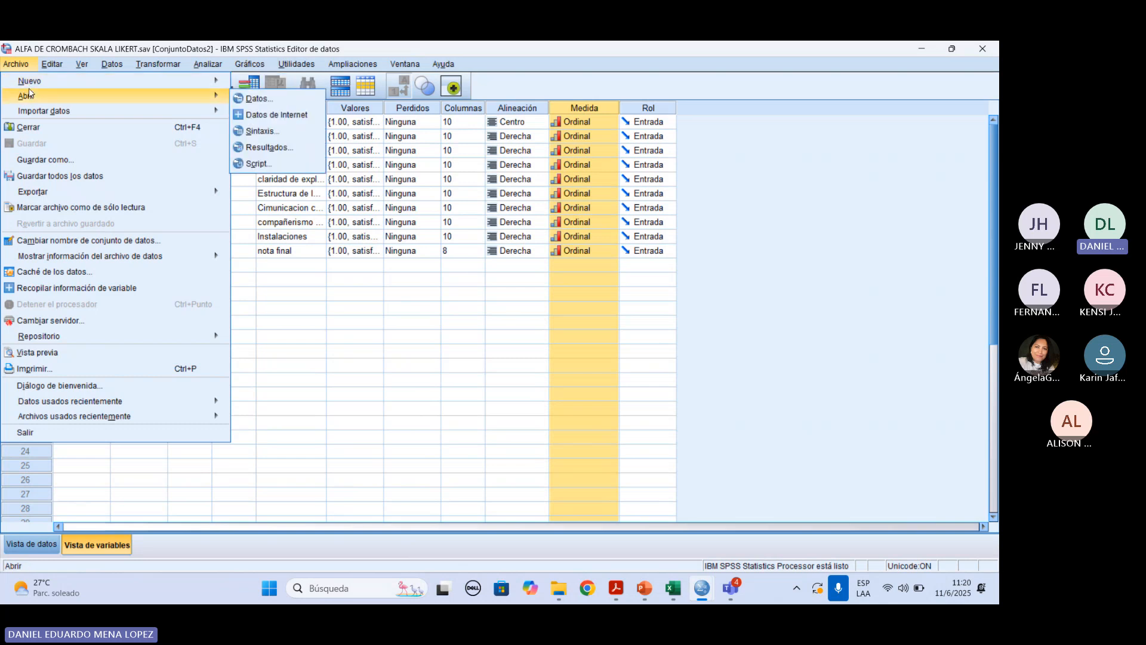
pyautogui.click(253, 99)
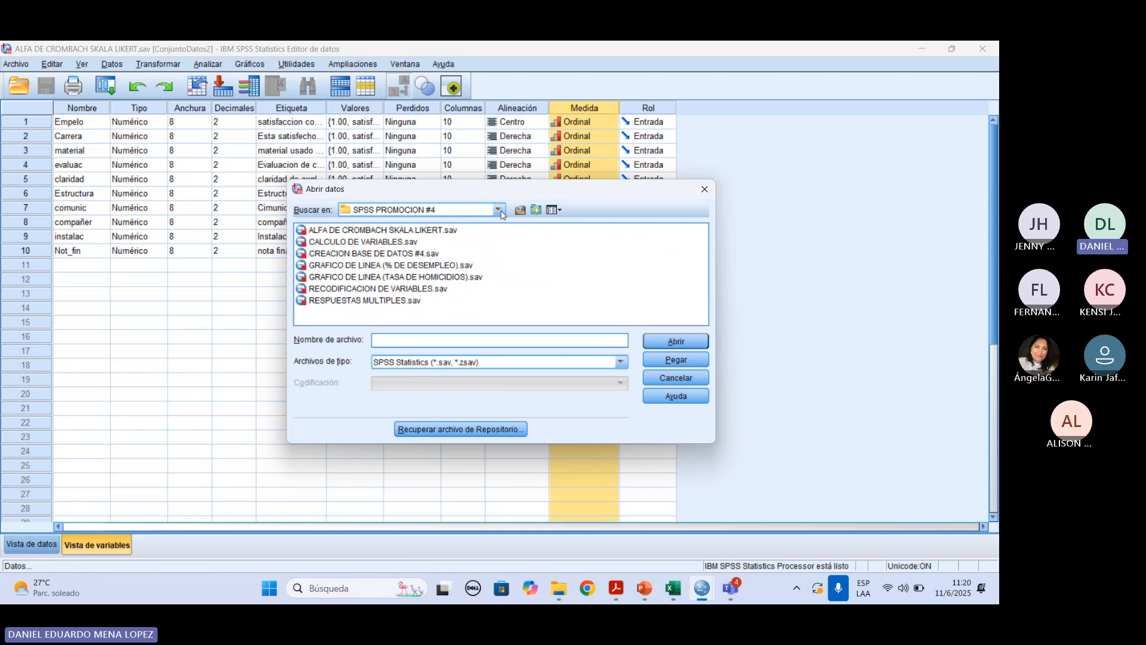
pyautogui.click(499, 209)
pyautogui.scroll(-5, 411, 287)
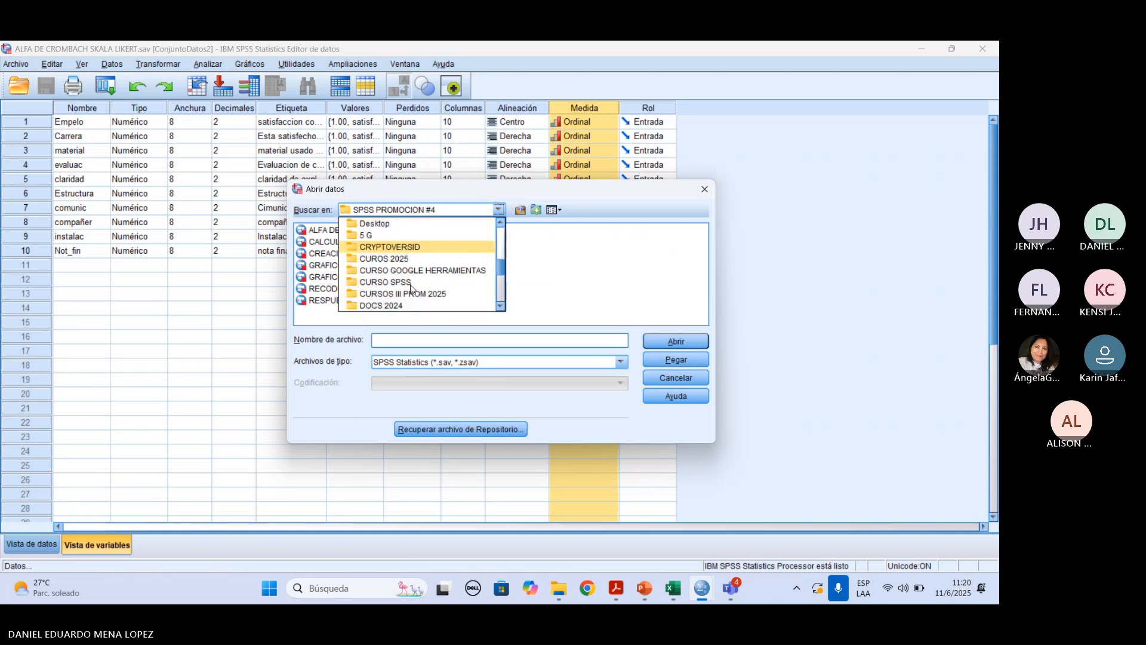
pyautogui.click(387, 258)
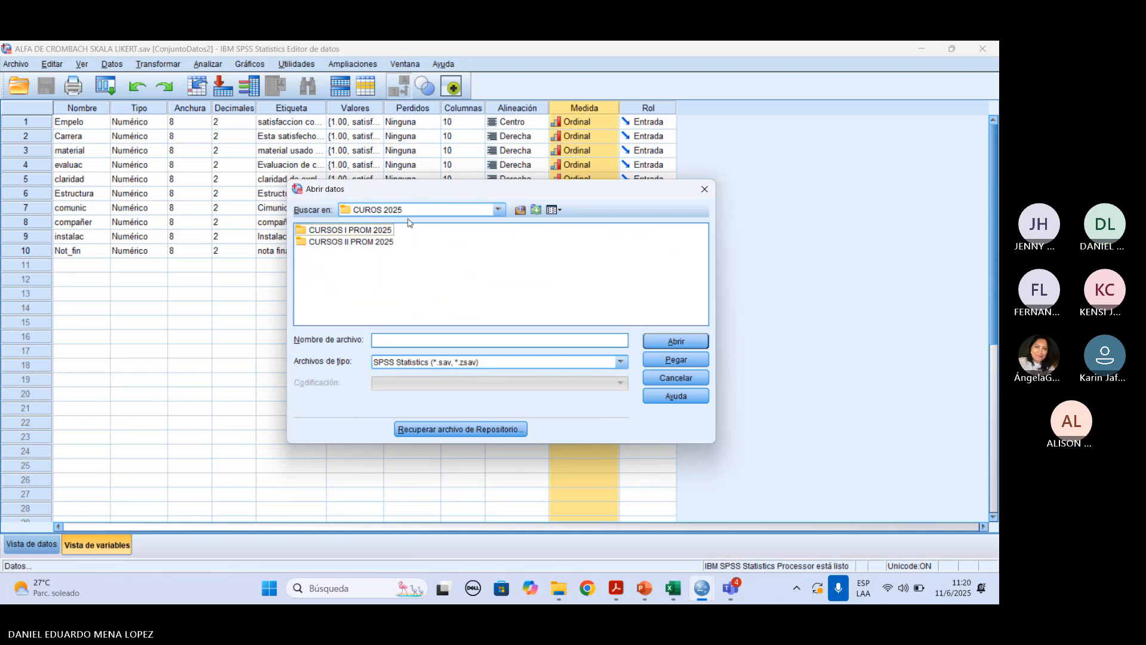
pyautogui.click(497, 210)
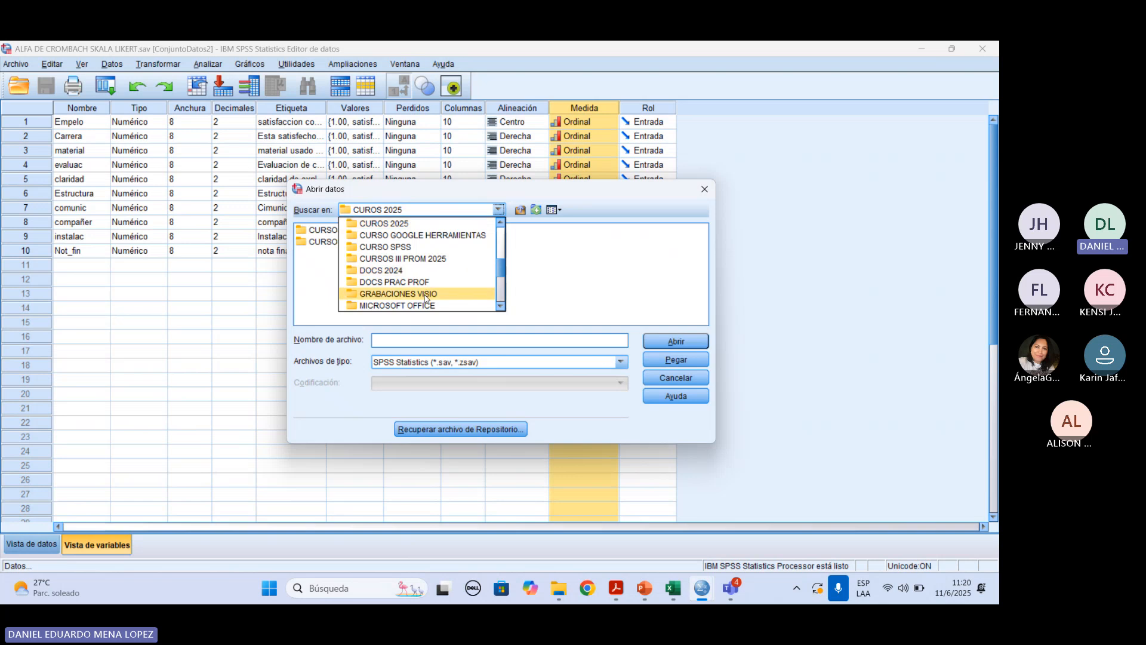
pyautogui.scroll(-1, 427, 295)
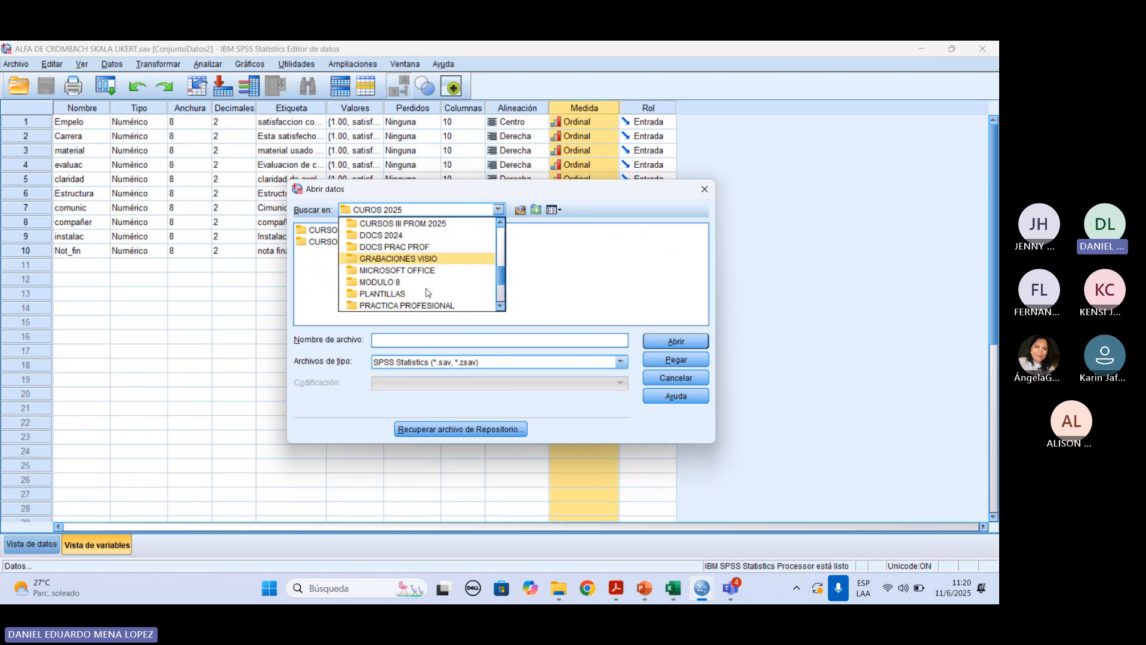
pyautogui.scroll(1, 426, 263)
pyautogui.click(424, 246)
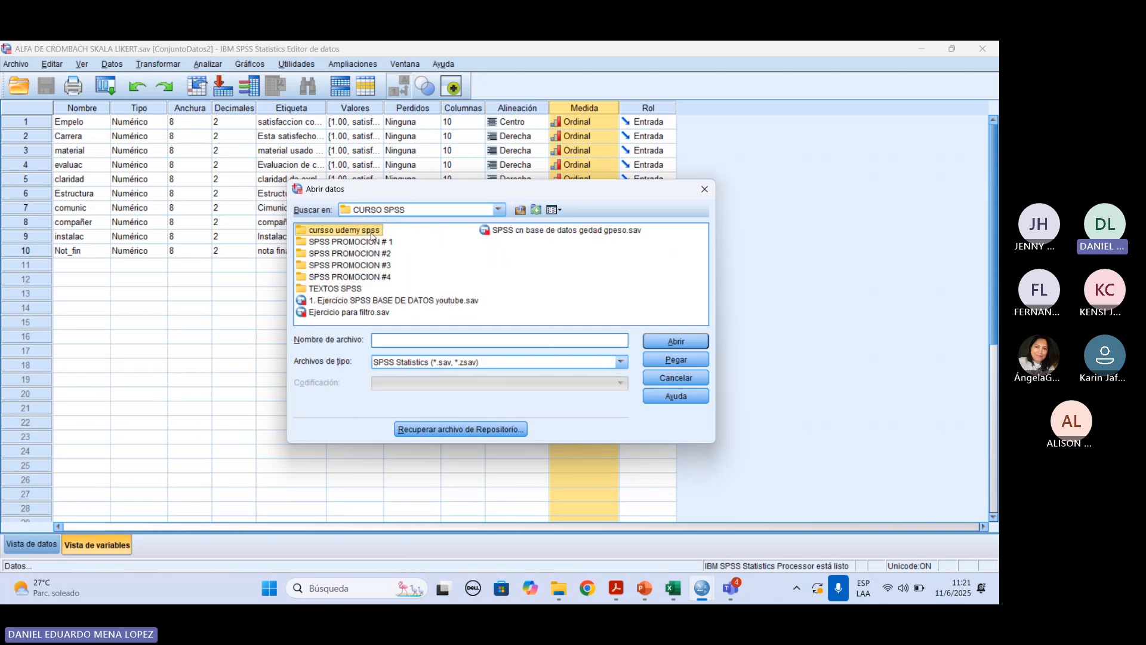
# Browse into the cursso udemy spss folder and on to its bases de datos subfolder
pyautogui.doubleClick(347, 231)
pyautogui.doubleClick(348, 231)
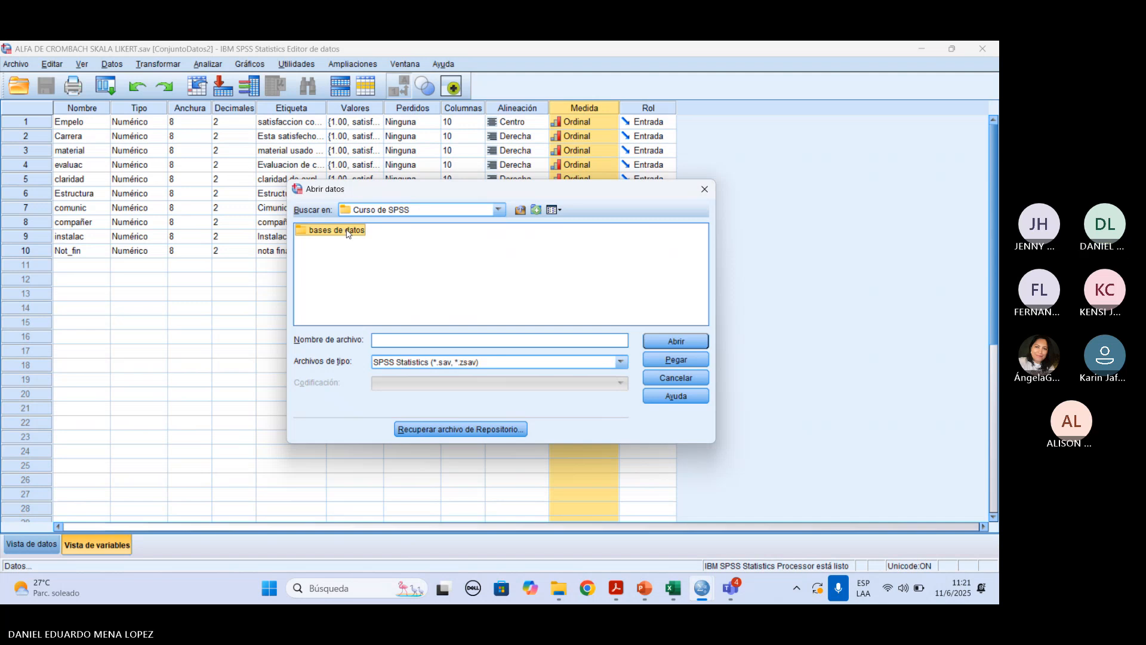
pyautogui.doubleClick(347, 232)
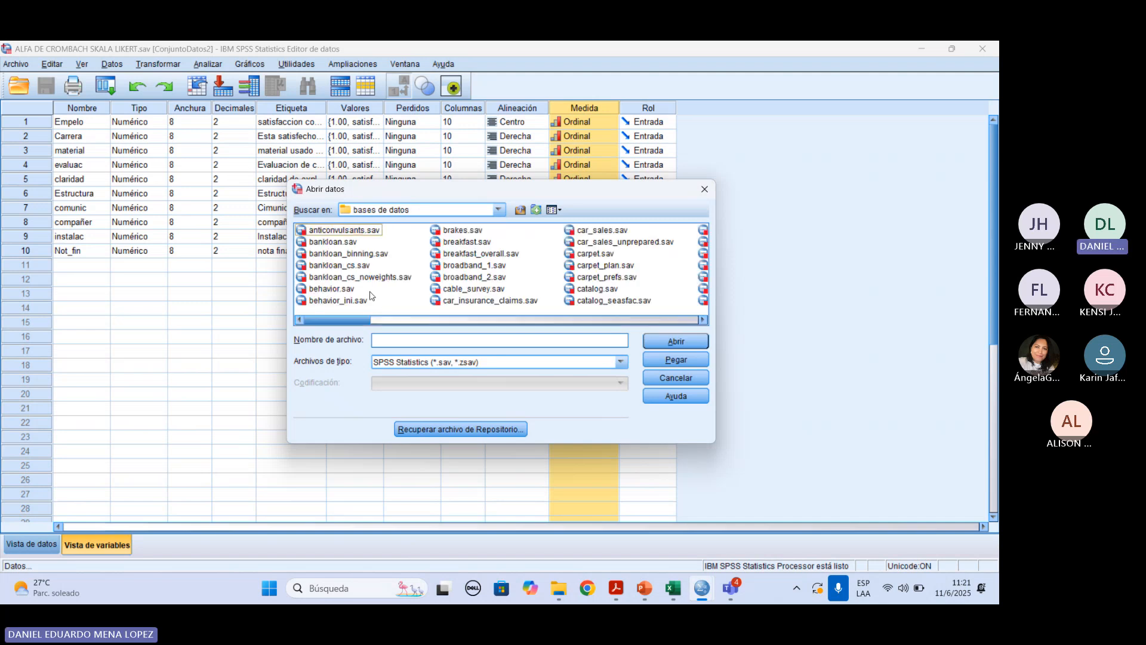
# Look through the sample data files in the bases de datos folder for a suitable dataset
pyautogui.click(703, 320)
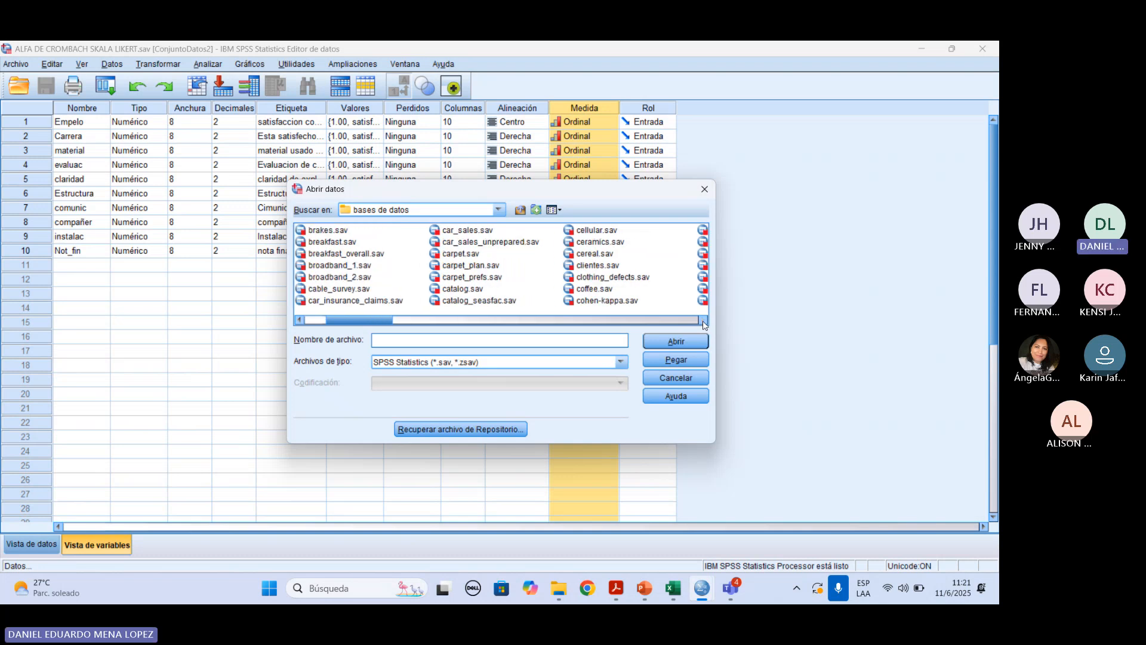
pyautogui.click(703, 321)
pyautogui.click(703, 320)
pyautogui.click(703, 321)
pyautogui.click(704, 320)
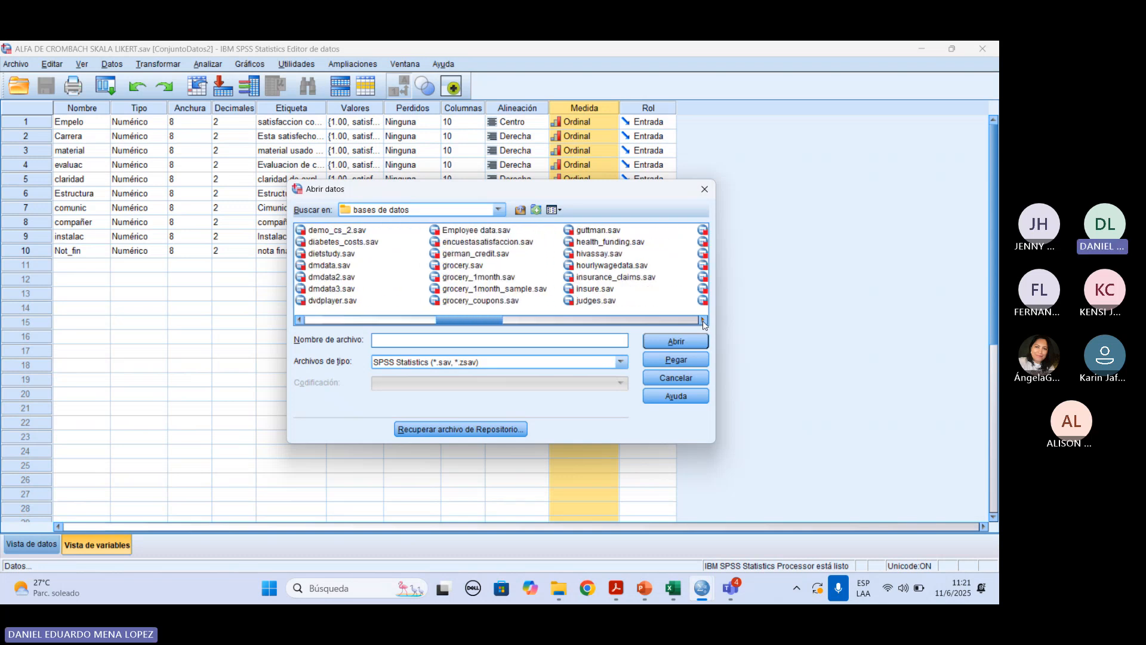
pyautogui.click(703, 321)
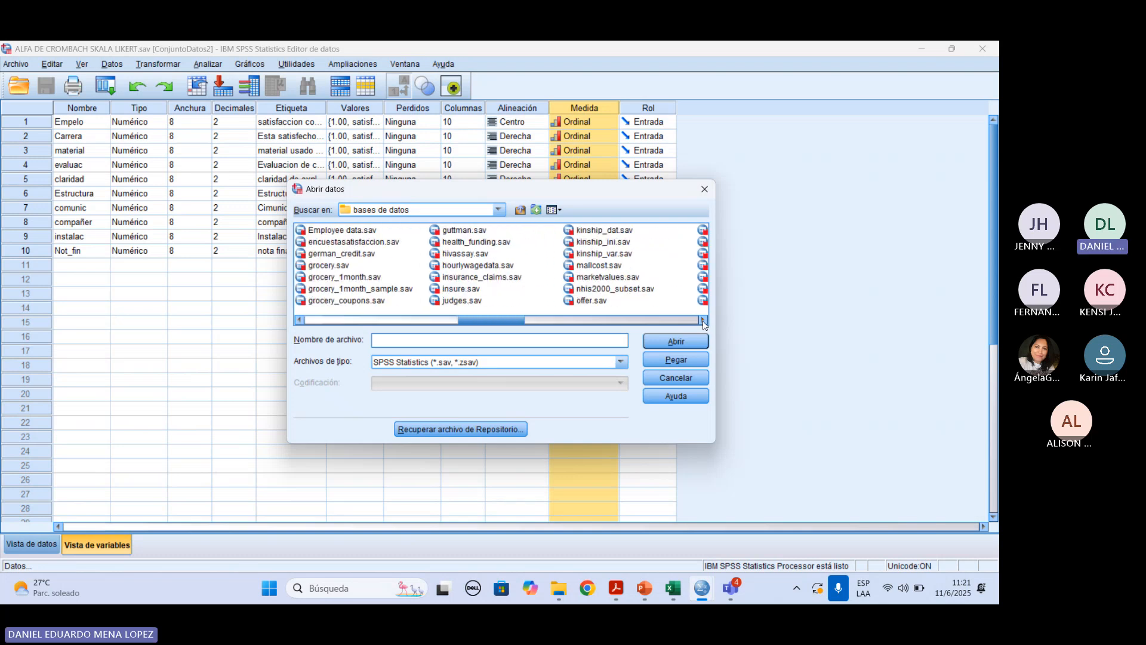
pyautogui.click(298, 320)
pyautogui.click(297, 321)
pyautogui.click(298, 320)
pyautogui.click(297, 320)
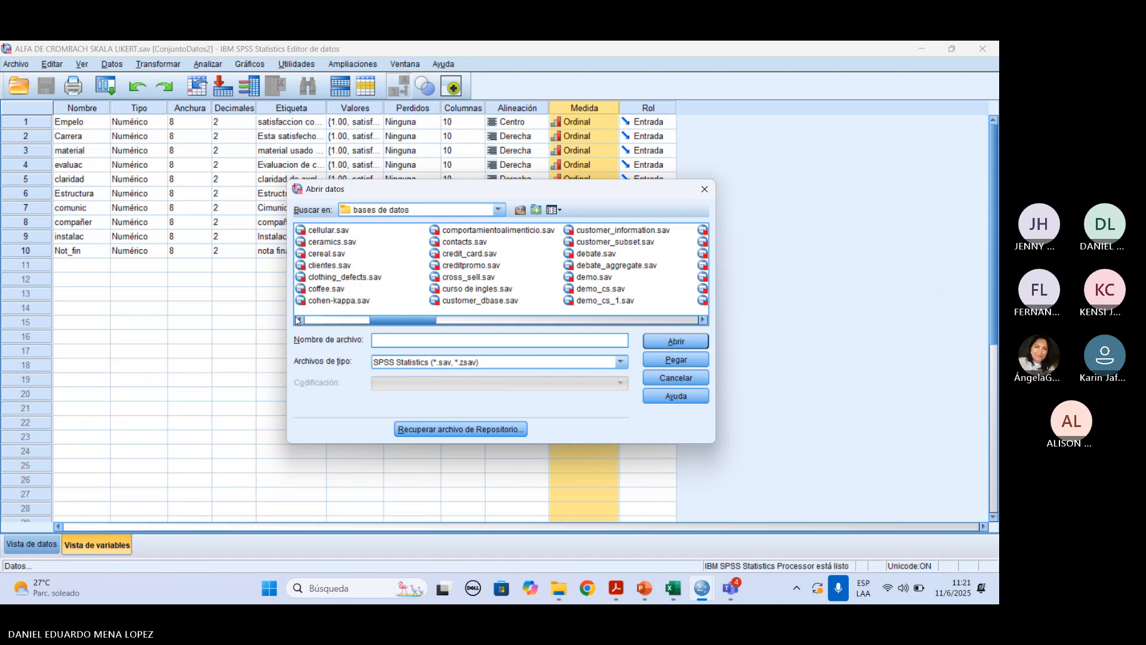
pyautogui.click(297, 321)
pyautogui.click(297, 320)
pyautogui.click(298, 320)
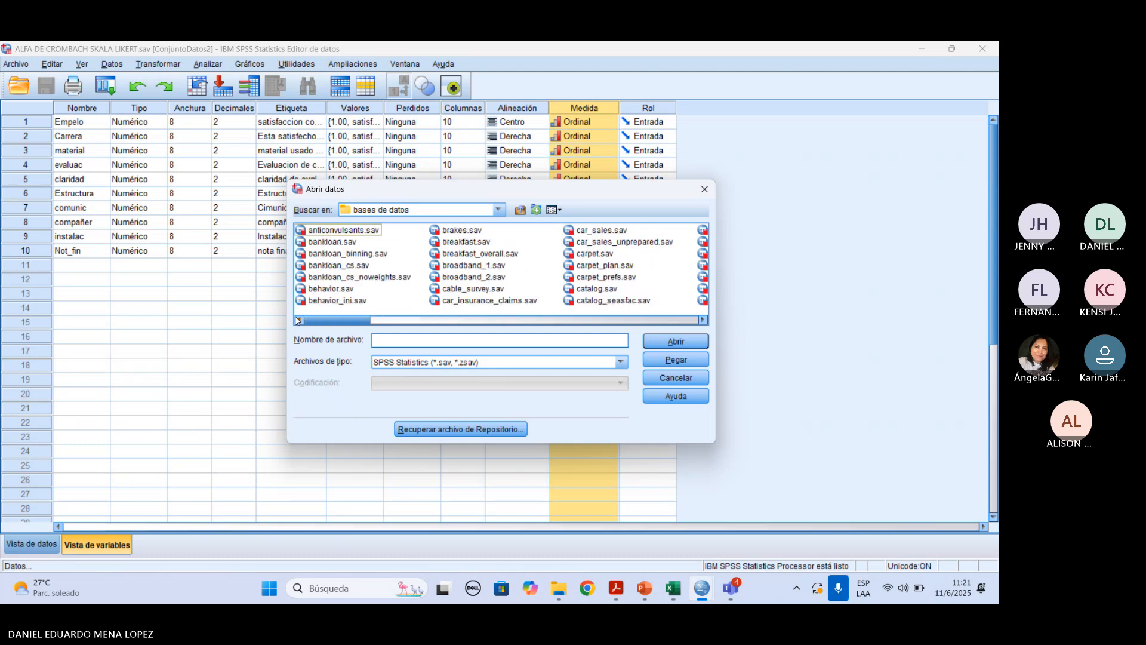
pyautogui.click(703, 321)
pyautogui.click(703, 321)
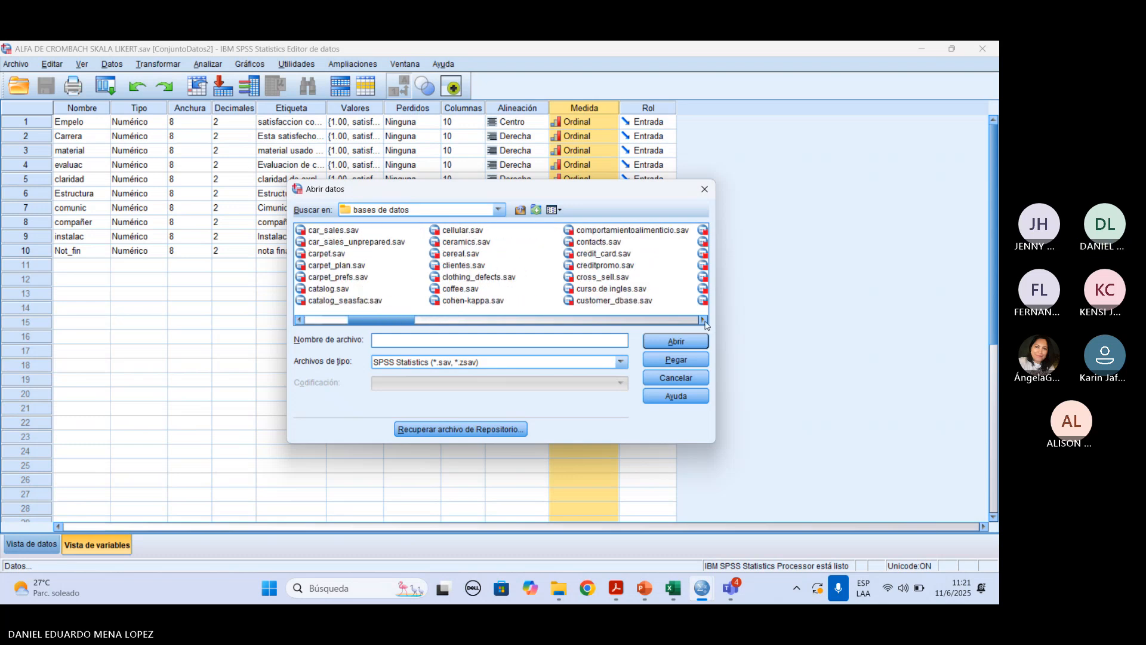
pyautogui.click(704, 321)
pyautogui.click(704, 320)
pyautogui.click(703, 321)
pyautogui.click(704, 321)
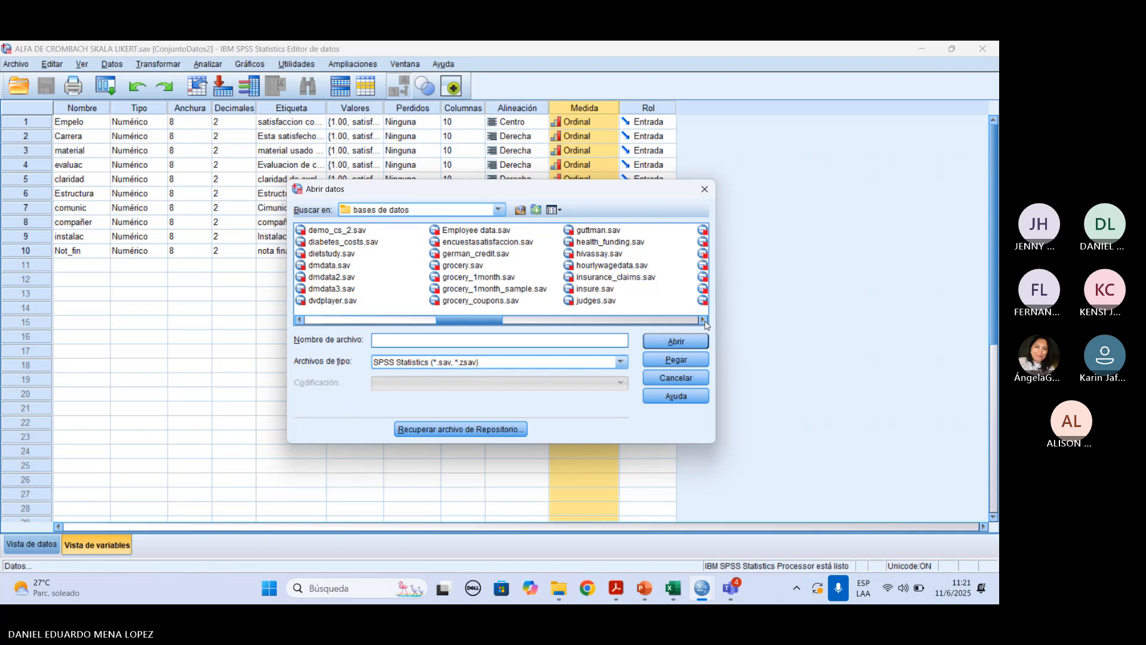
pyautogui.click(704, 320)
pyautogui.click(703, 321)
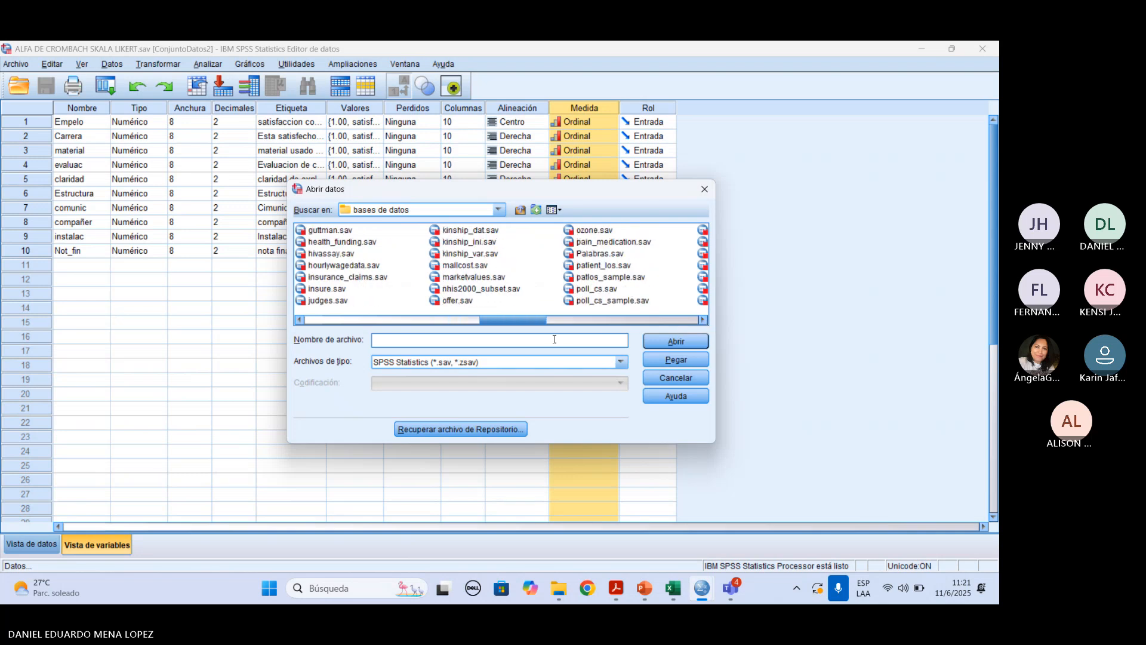
pyautogui.click(704, 321)
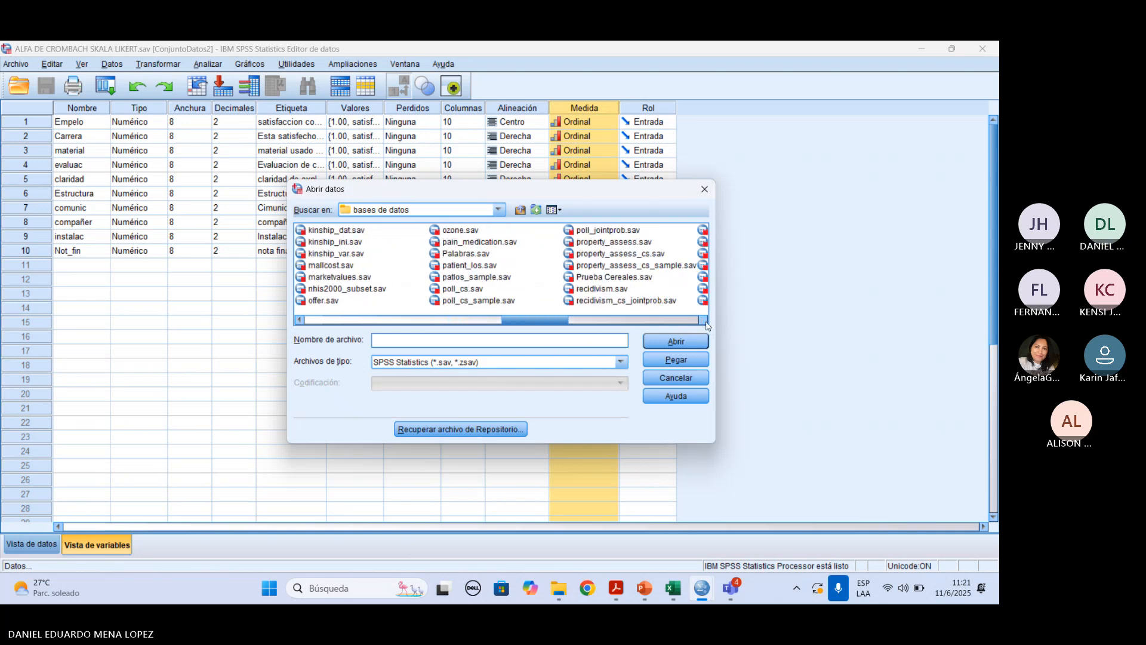
pyautogui.click(703, 321)
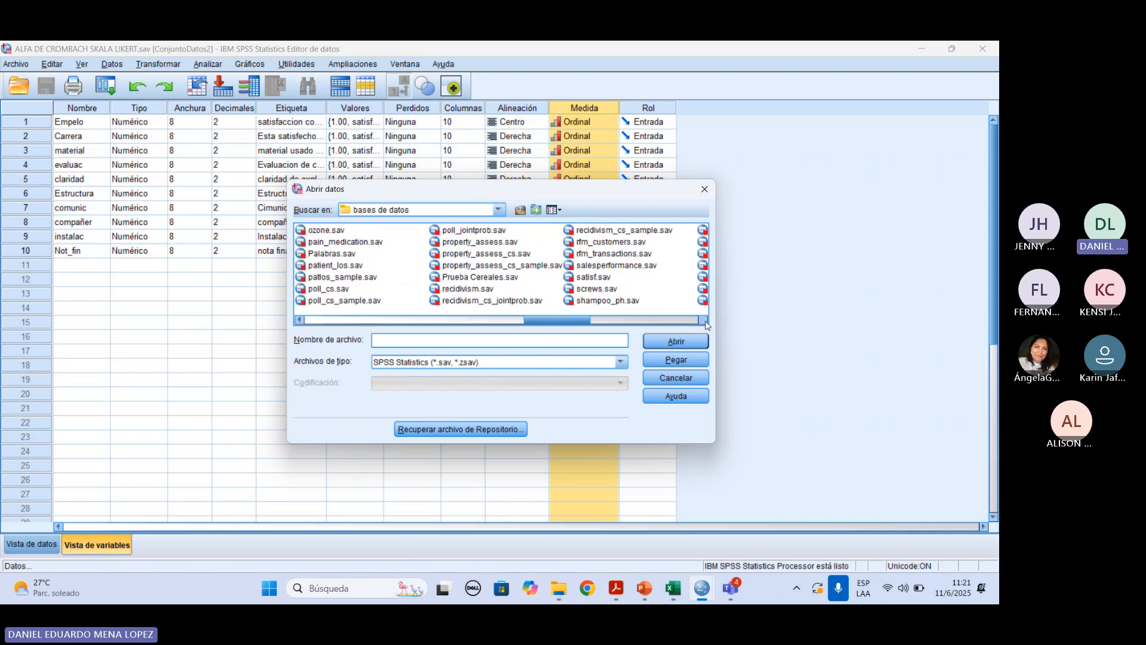
# Open the Employee data.sav file from the bases de datos folder
pyautogui.click(300, 321)
pyautogui.click(300, 321)
pyautogui.click(300, 321)
pyautogui.click(300, 321)
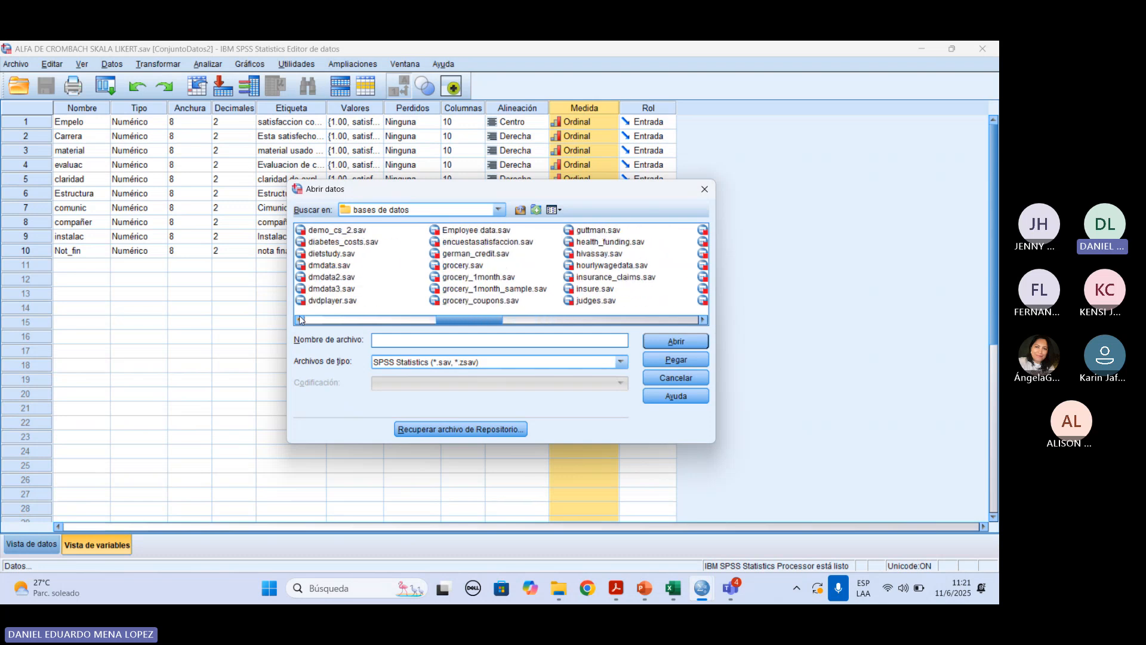
pyautogui.click(501, 231)
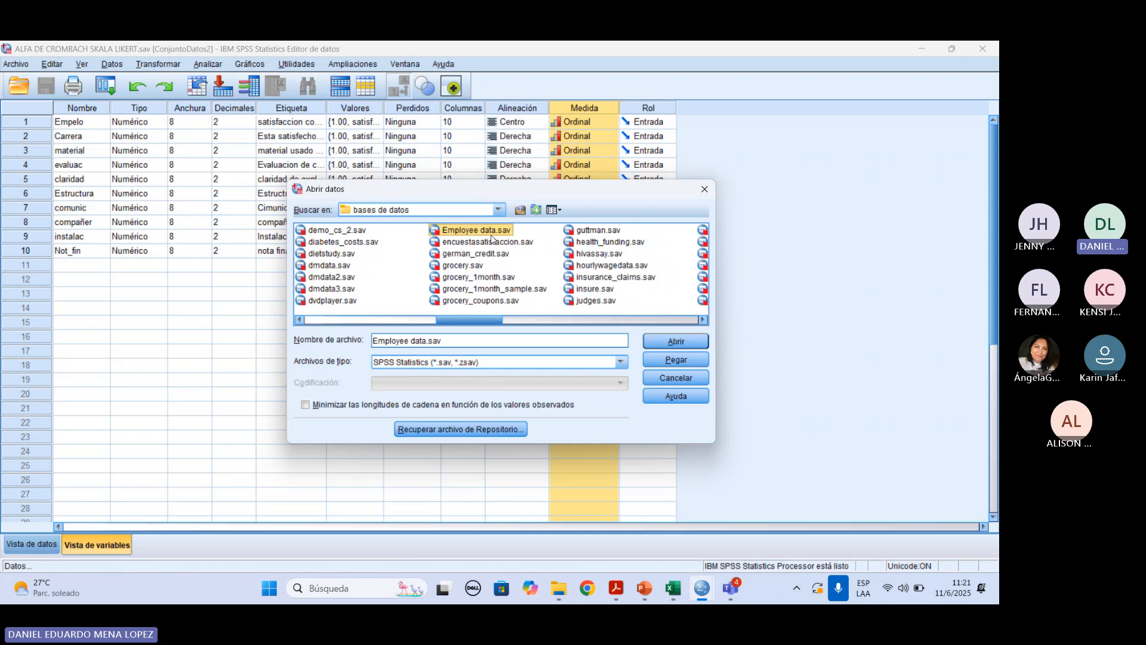
pyautogui.click(661, 340)
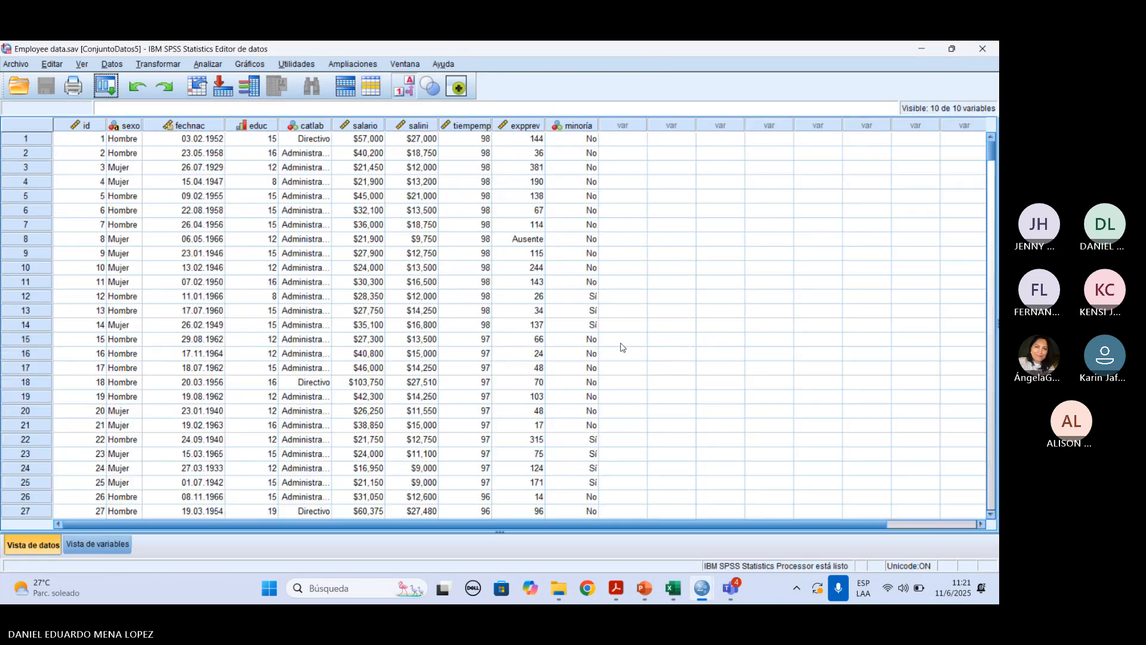
# Examine the employee dataset's variable definitions and look through its data records
pyautogui.click(97, 544)
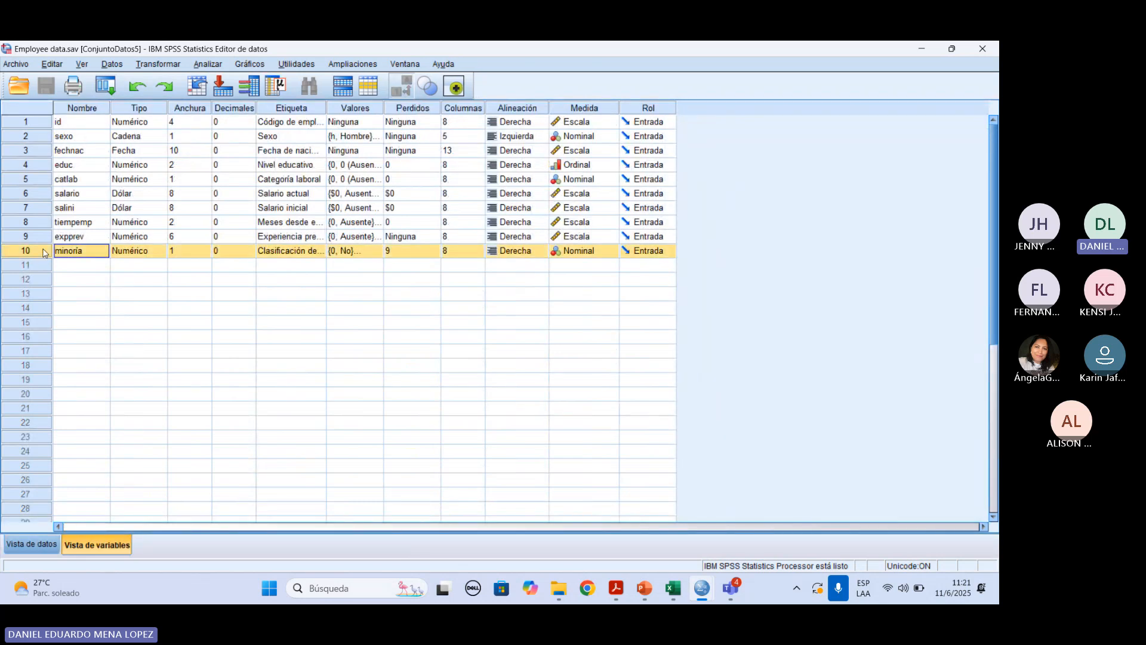
pyautogui.click(45, 126)
pyautogui.moveTo(45, 127); pyautogui.dragTo(39, 251)
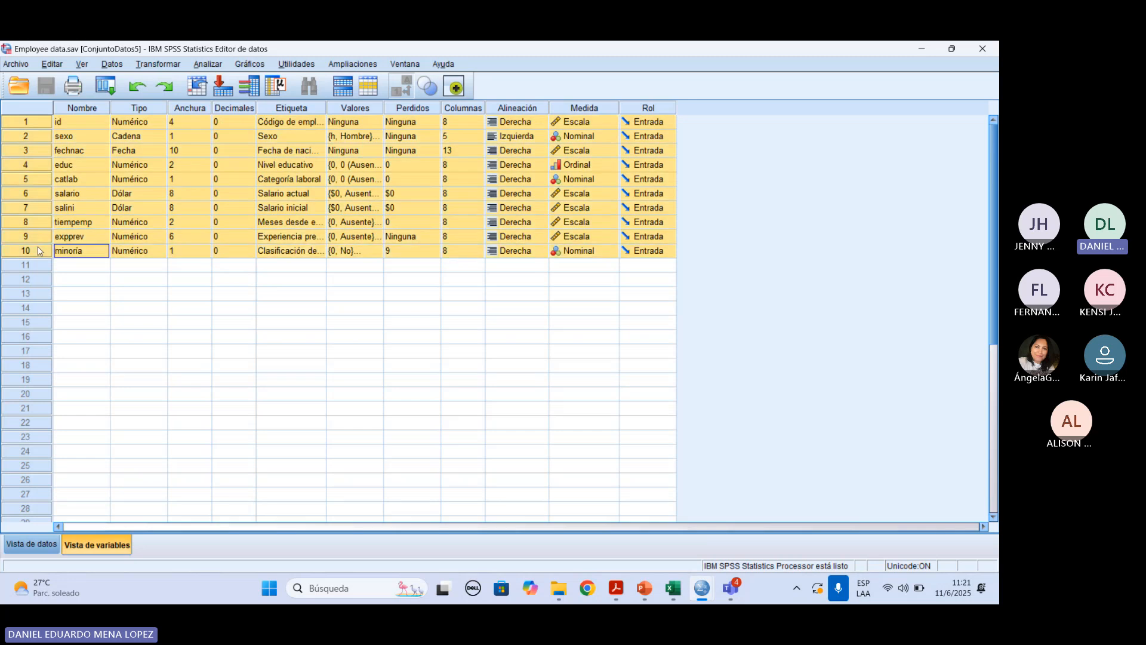
pyautogui.click(36, 544)
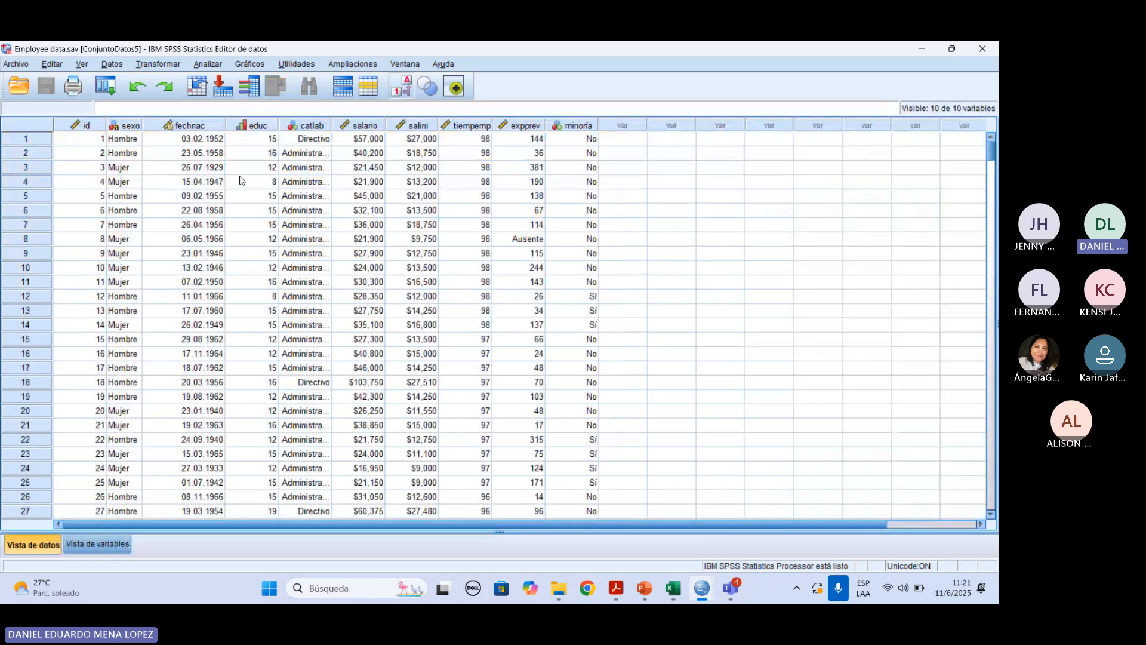
pyautogui.scroll(-20, 242, 181)
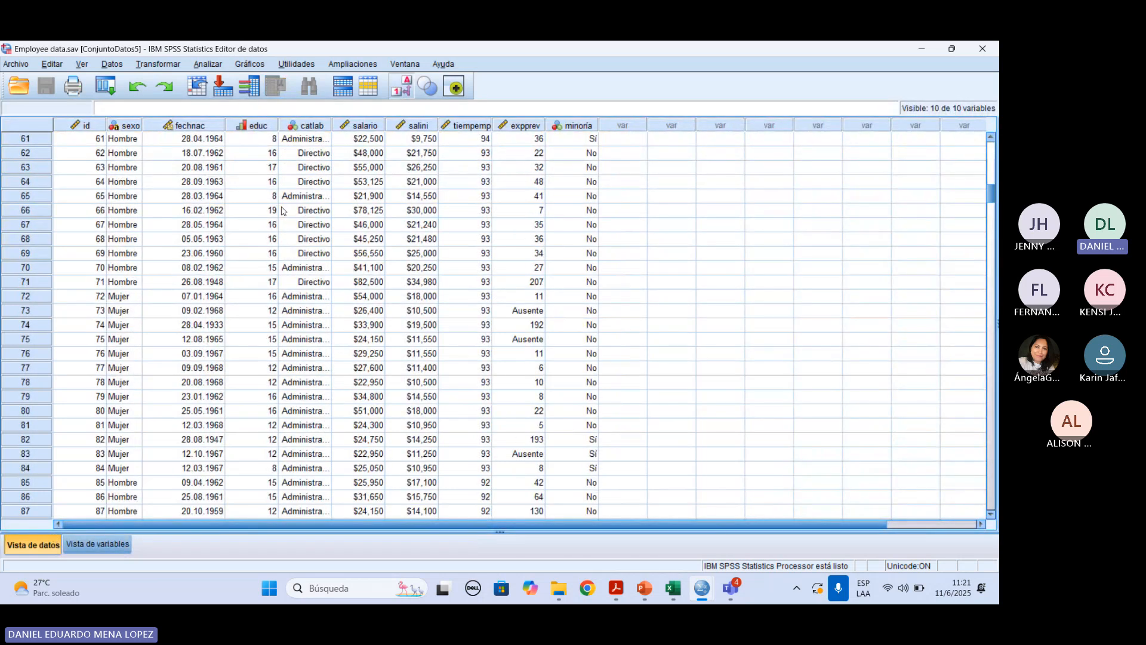
pyautogui.scroll(8, 366, 288)
pyautogui.scroll(12, 366, 288)
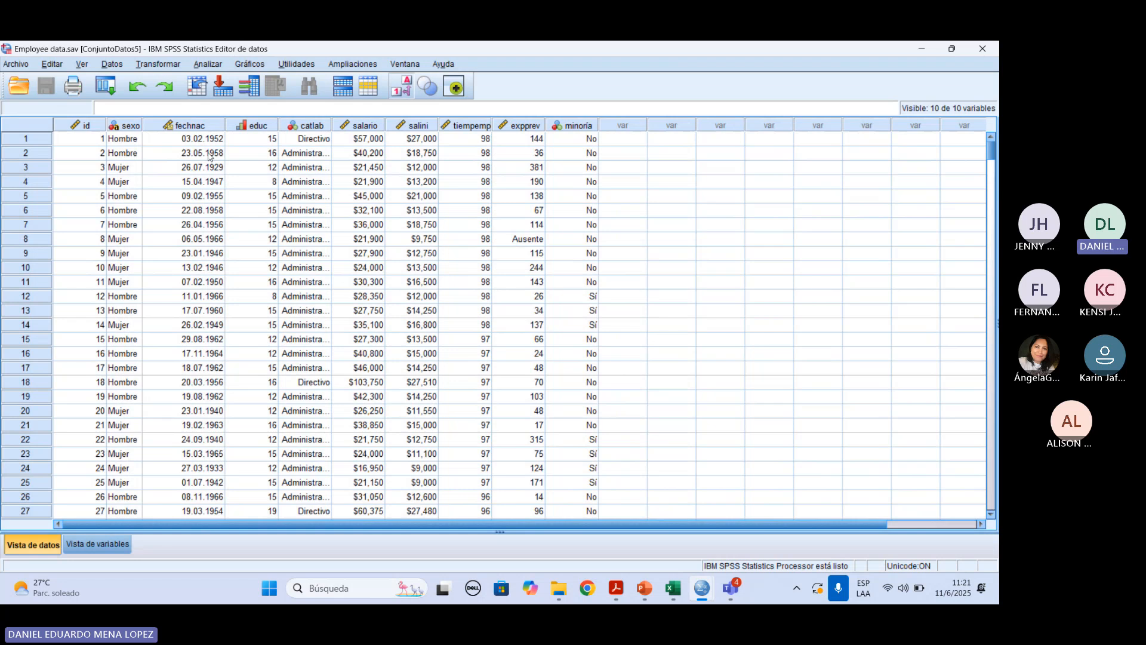
# Run a Frequencies analysis on the Sexo variable with frequency tables shown
pyautogui.click(108, 87)
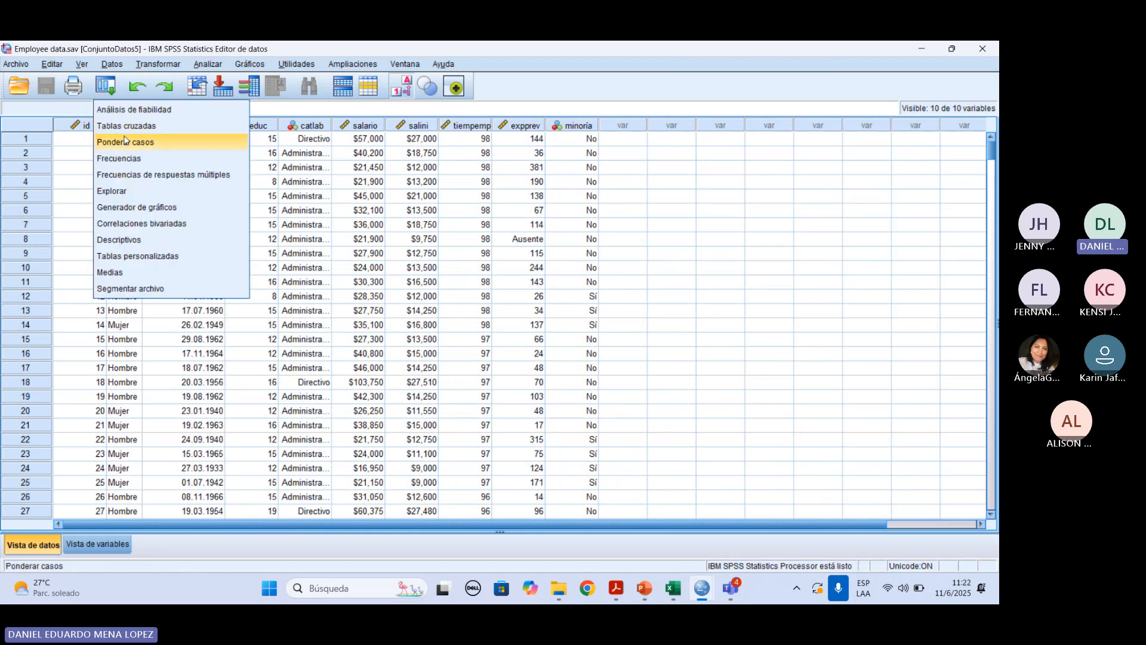
pyautogui.click(128, 160)
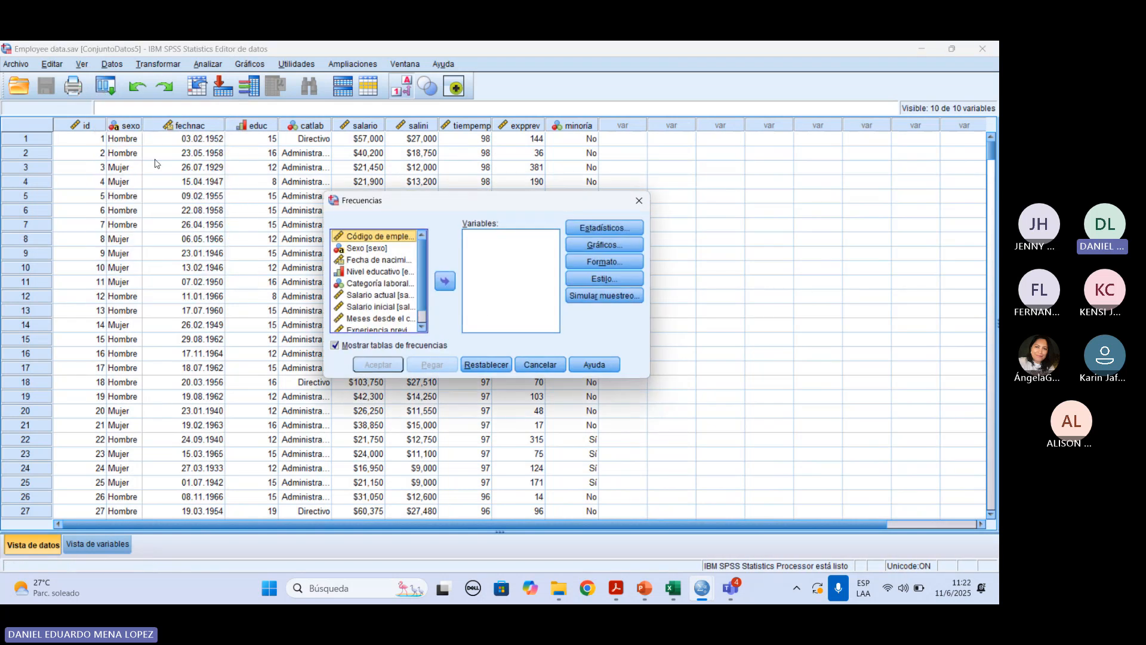
pyautogui.click(380, 250)
pyautogui.click(445, 281)
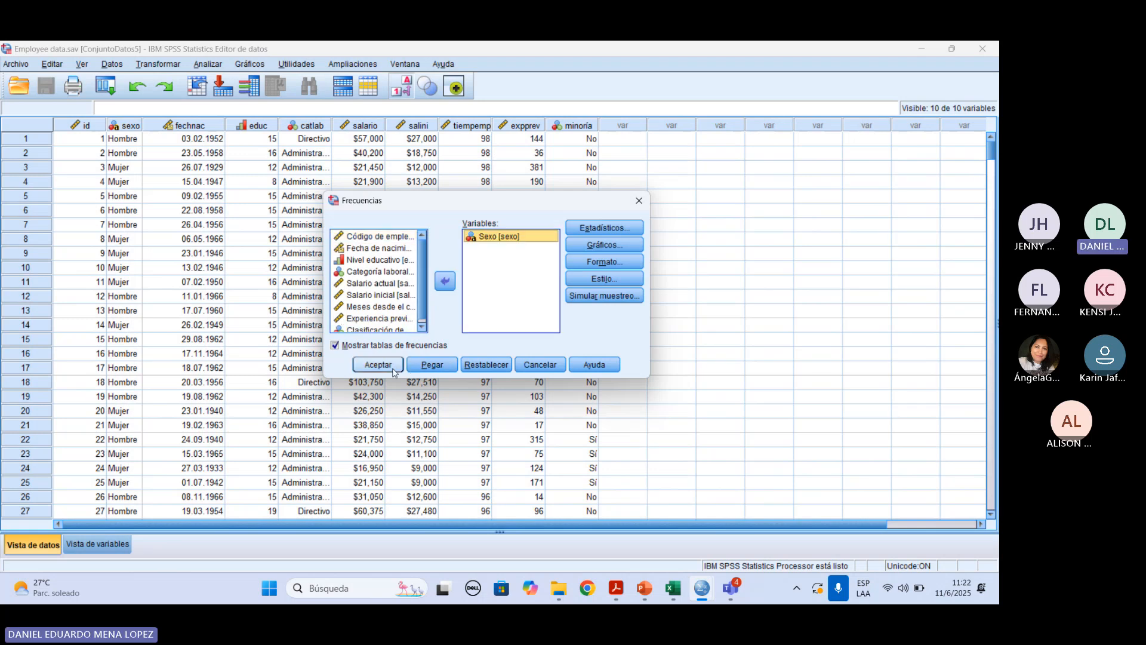
pyautogui.click(378, 365)
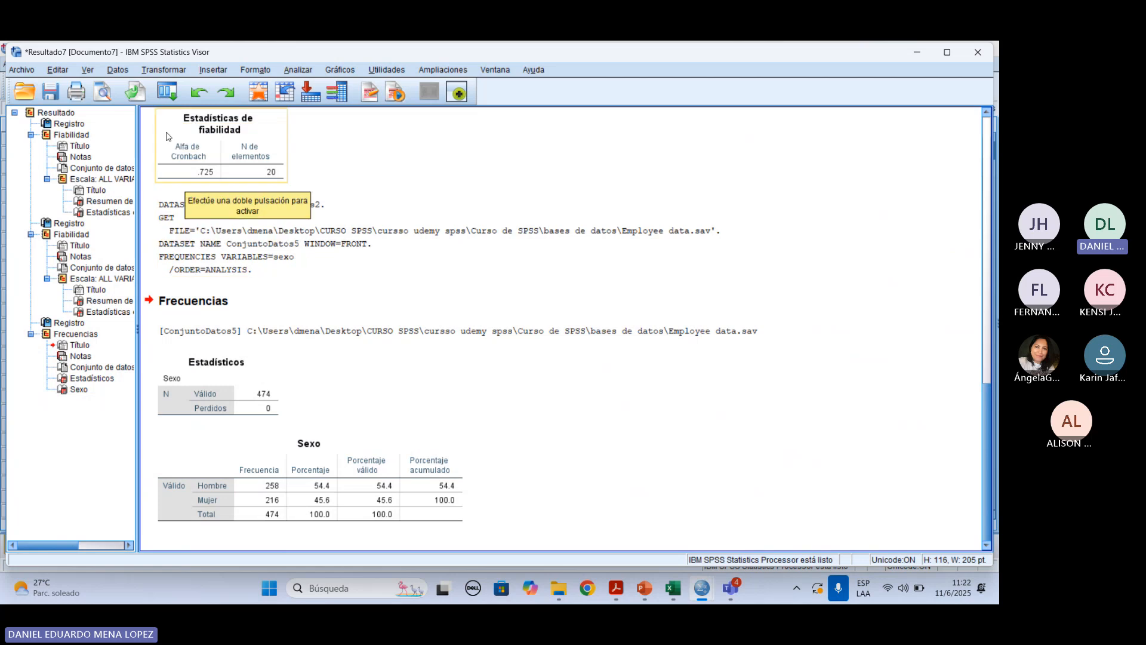
# Return from the frequency results to the employee dataset and show its variable definitions
pyautogui.click(257, 95)
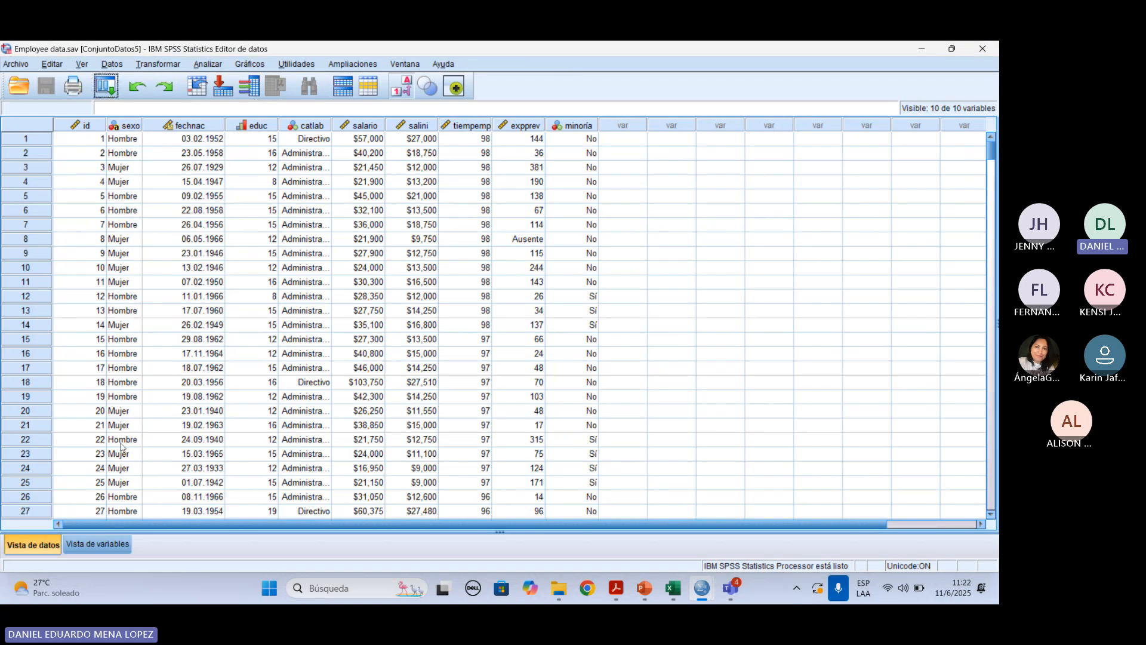
pyautogui.click(97, 544)
pyautogui.click(150, 343)
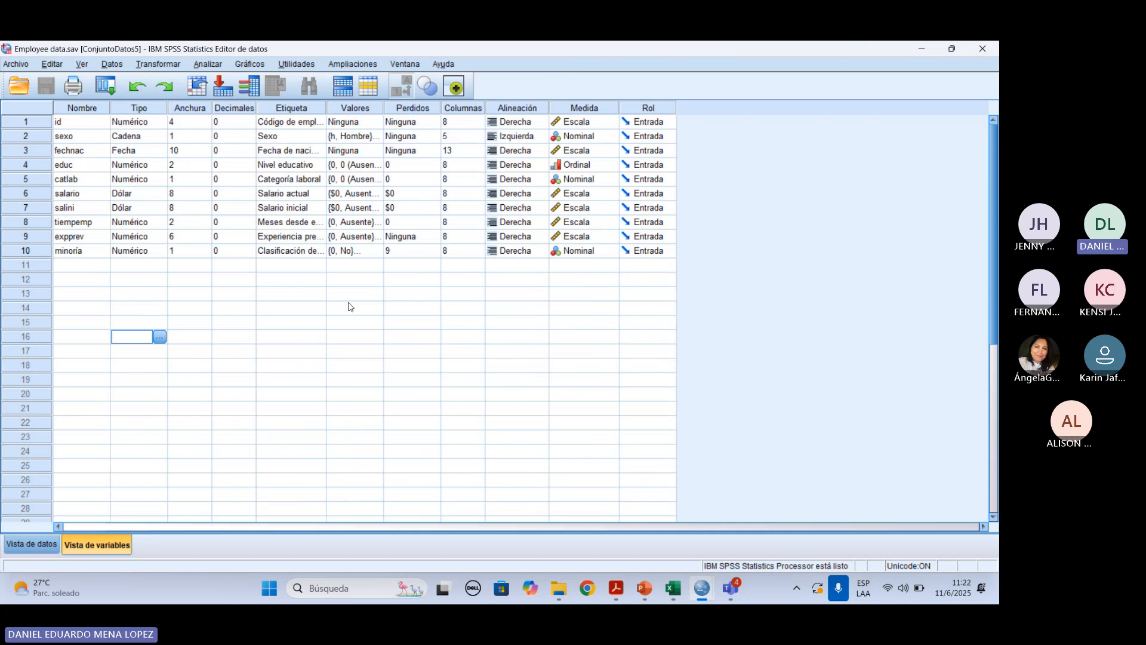
# Open the Explore analysis for the employee dataset and display its source variables by name instead of label
pyautogui.click(216, 64)
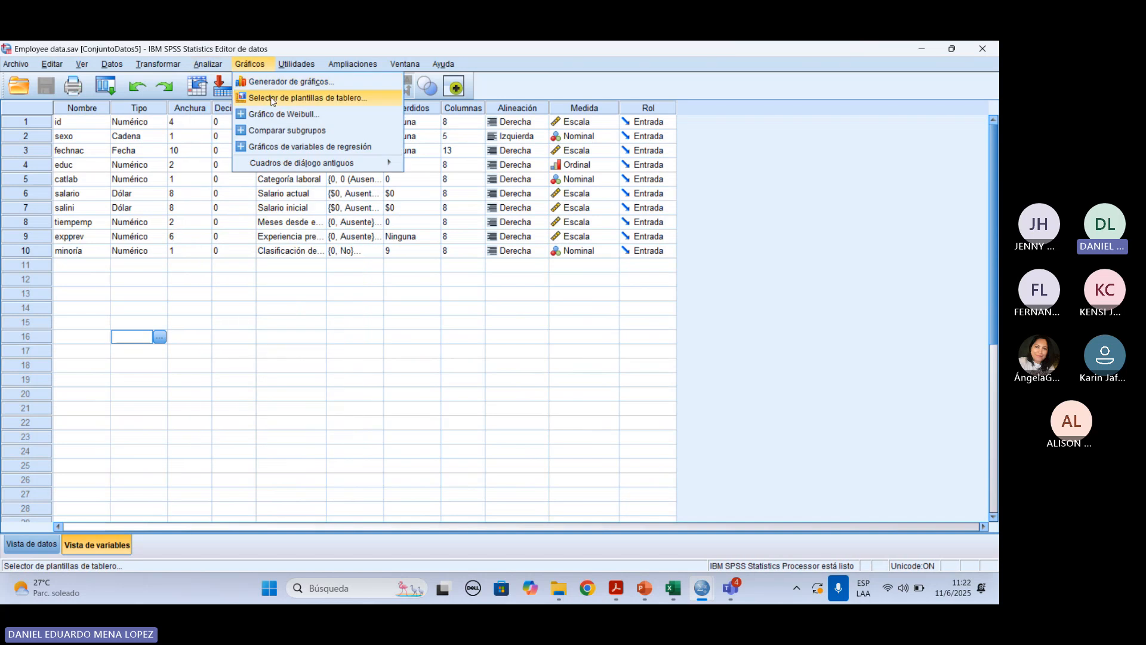
pyautogui.moveTo(221, 97)
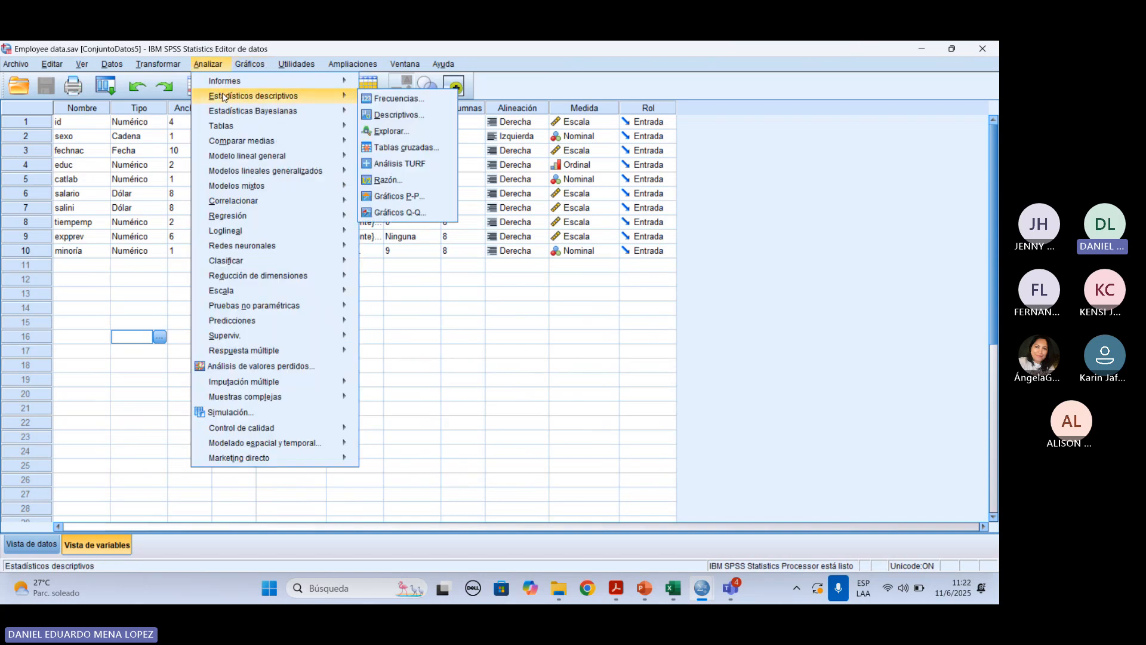
pyautogui.click(392, 132)
pyautogui.moveTo(452, 229); pyautogui.dragTo(423, 196)
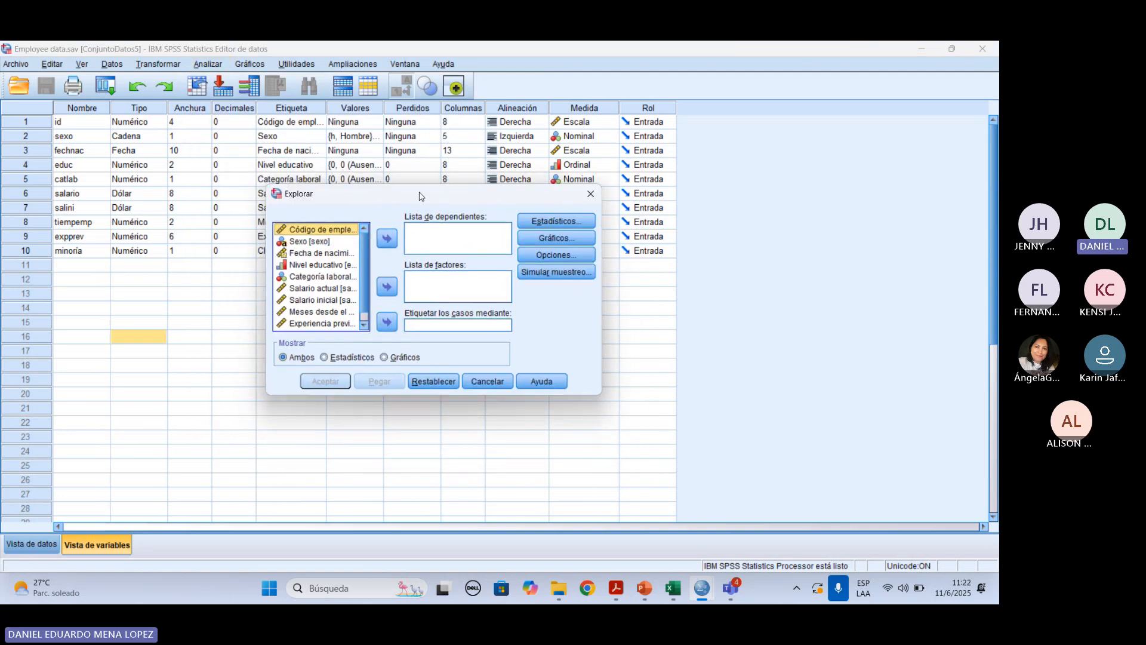
pyautogui.rightClick(303, 254)
pyautogui.click(324, 268)
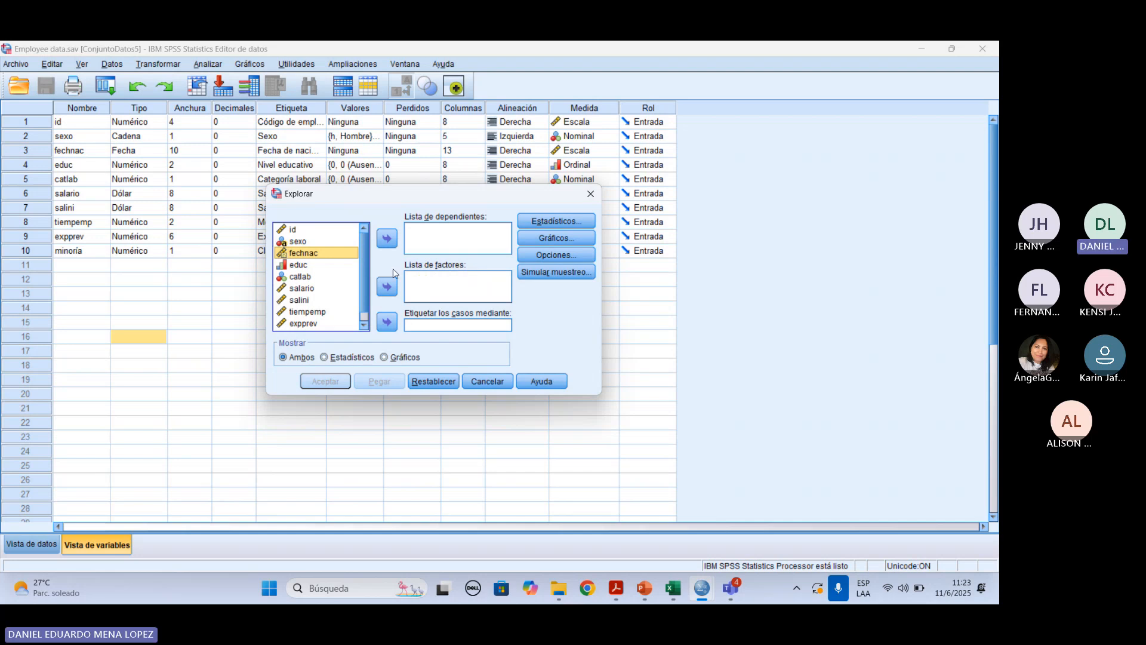
# Look through the variable names available for the Explore analysis and cancel it
pyautogui.scroll(-1, 364, 270)
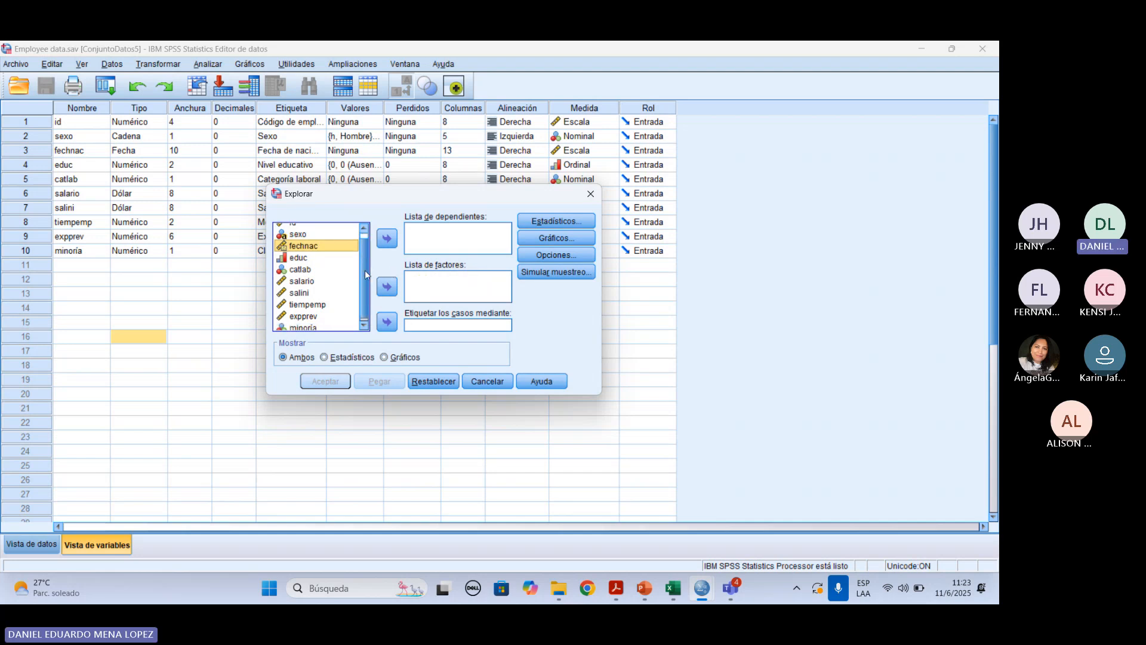
pyautogui.scroll(1, 365, 274)
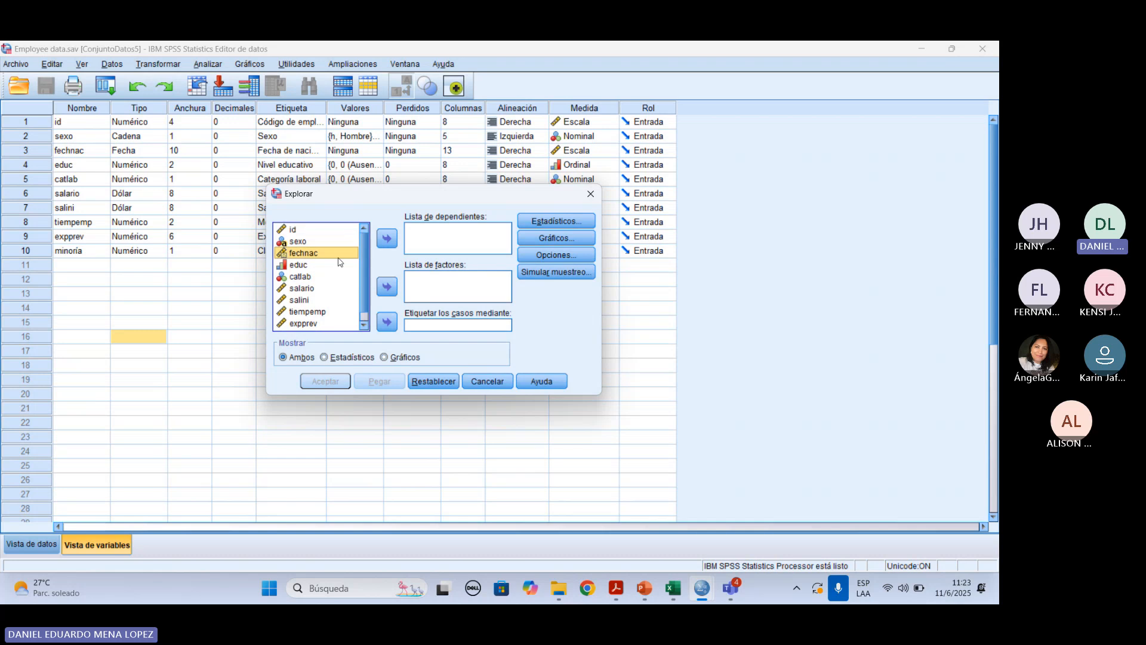
pyautogui.scroll(-1, 357, 278)
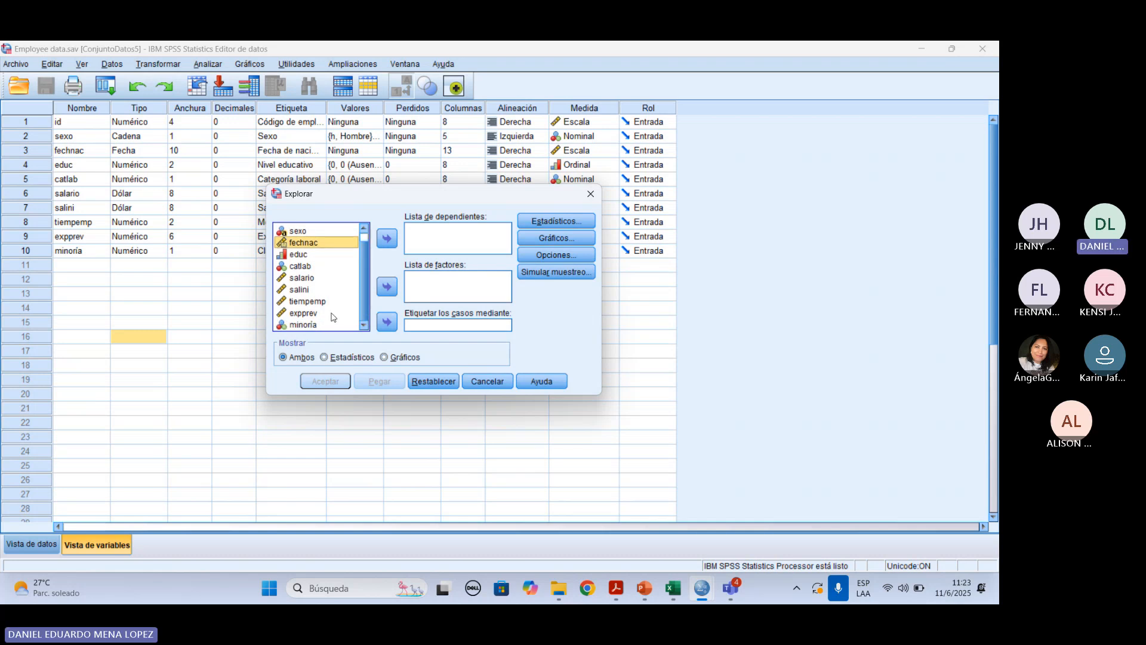
pyautogui.scroll(1, 336, 304)
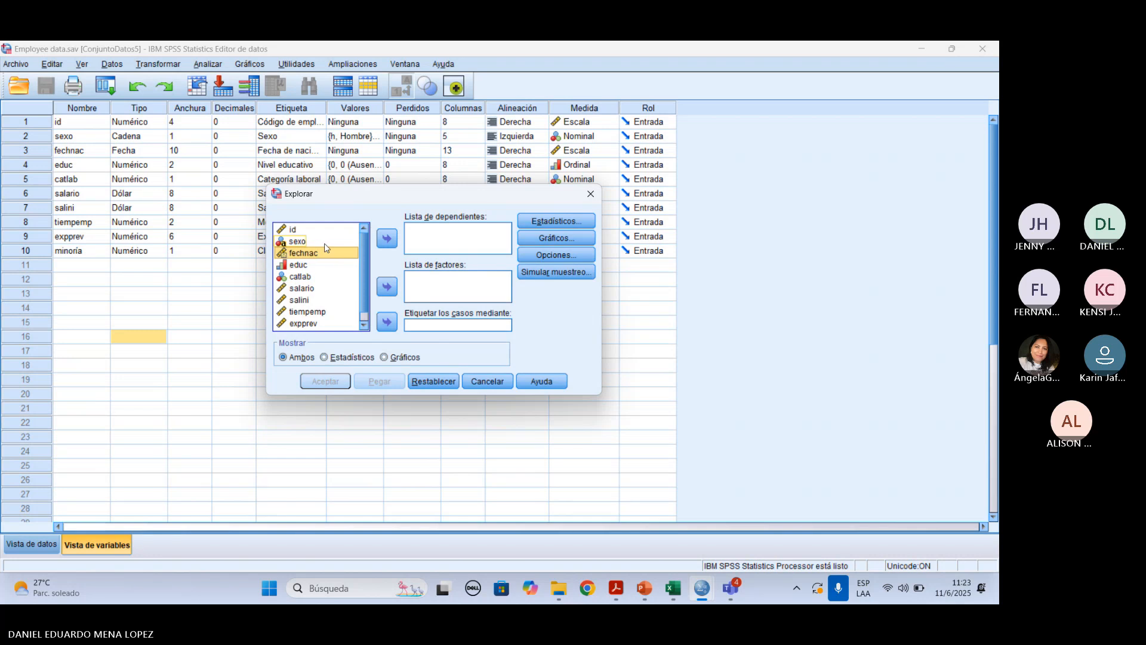
pyautogui.click(481, 379)
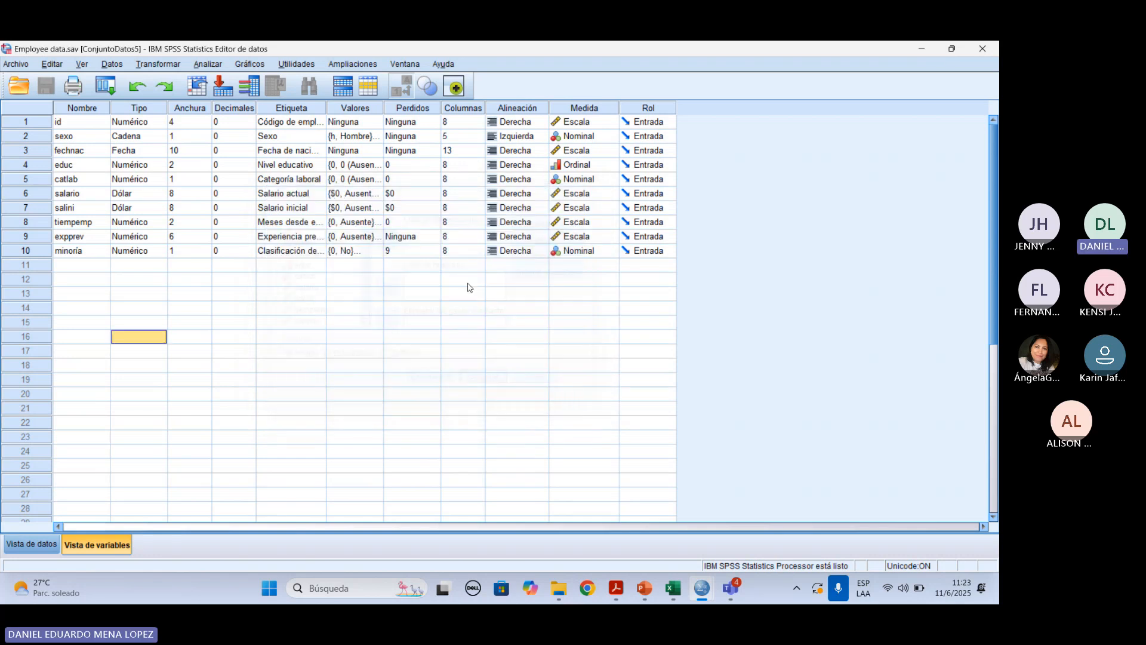
# Review the value labels defined for the sexo variable, h for Hombre and m for Mujer, and accept them
pyautogui.click(357, 137)
pyautogui.click(380, 137)
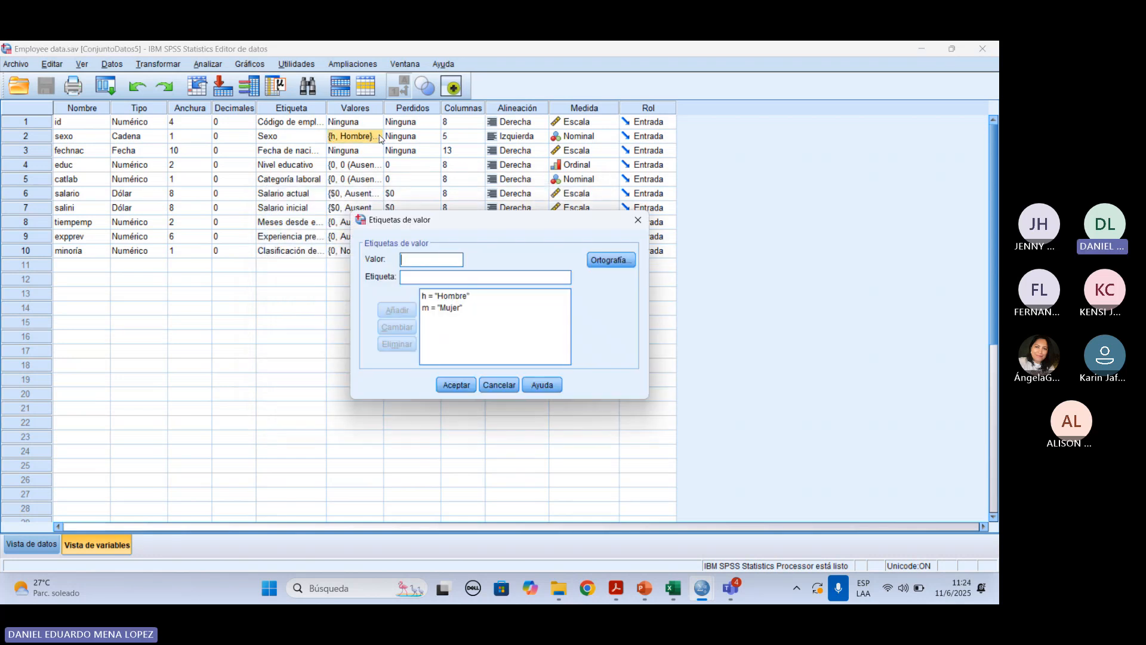
pyautogui.click(431, 298)
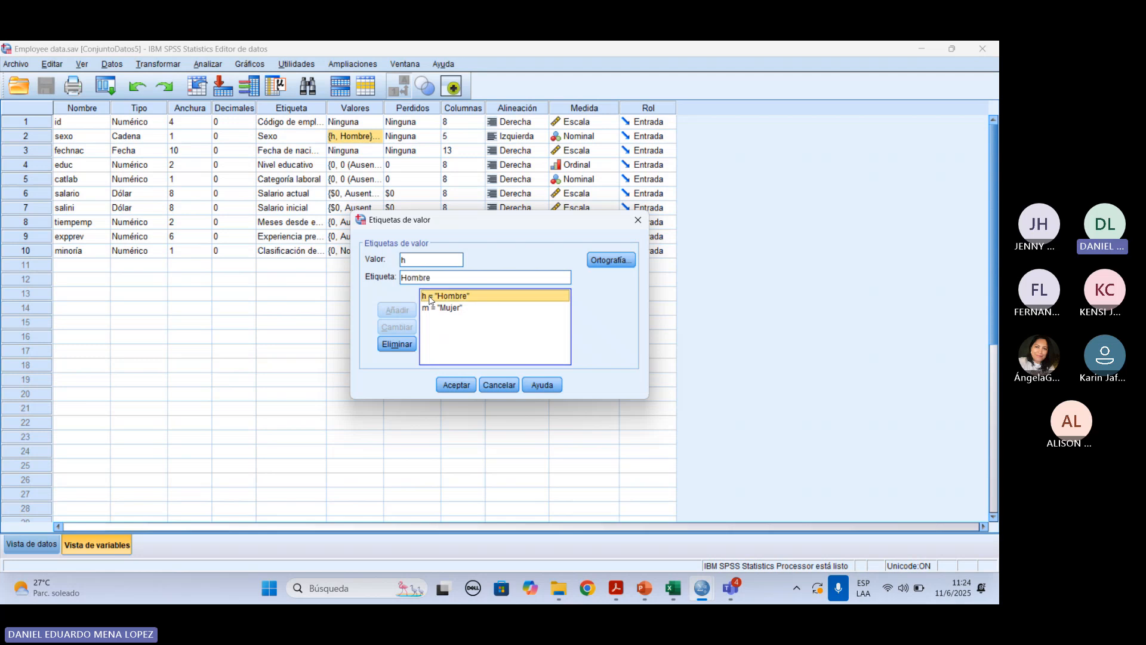
pyautogui.click(432, 309)
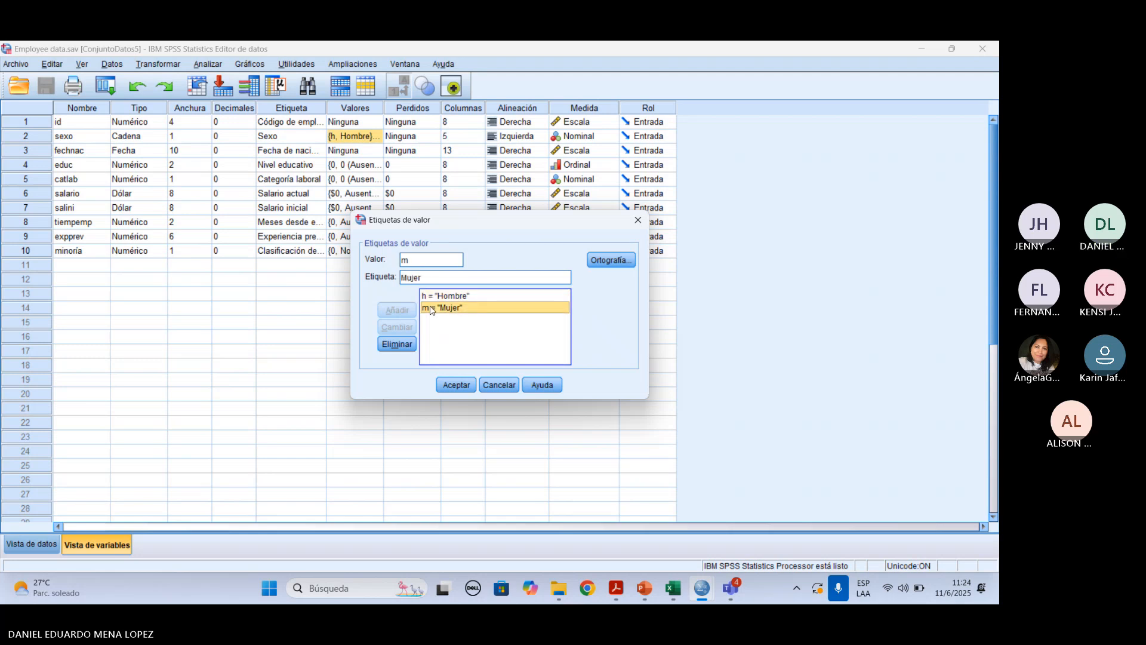
pyautogui.click(466, 386)
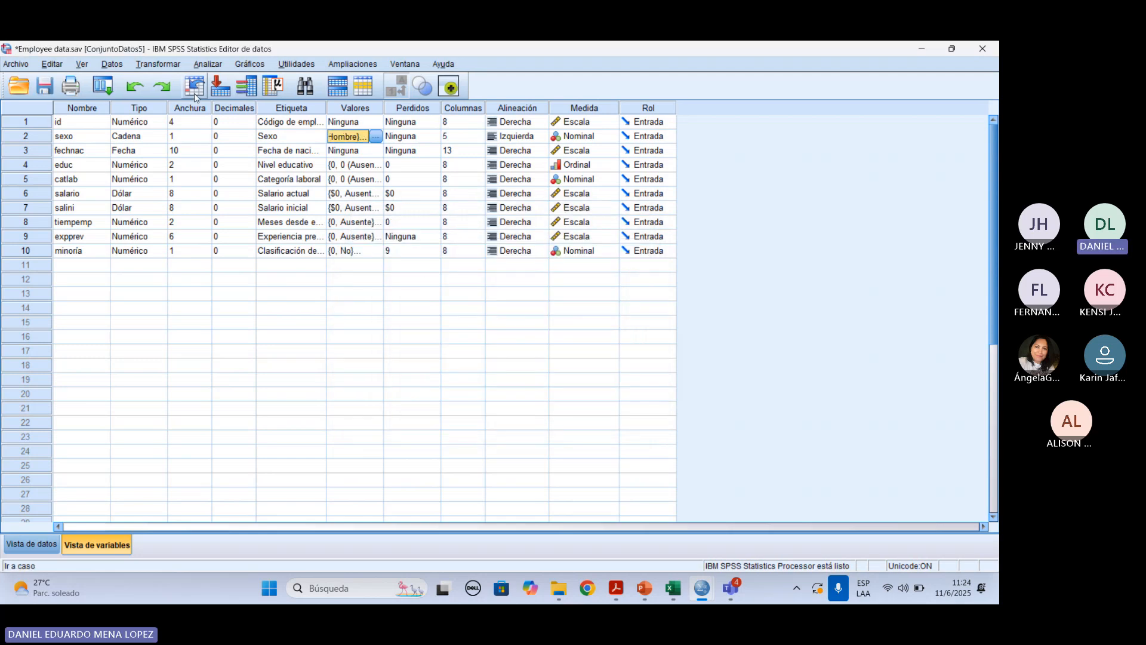
# Open the Explore analysis for the employee dataset and set Sexo as the factor
pyautogui.click(103, 87)
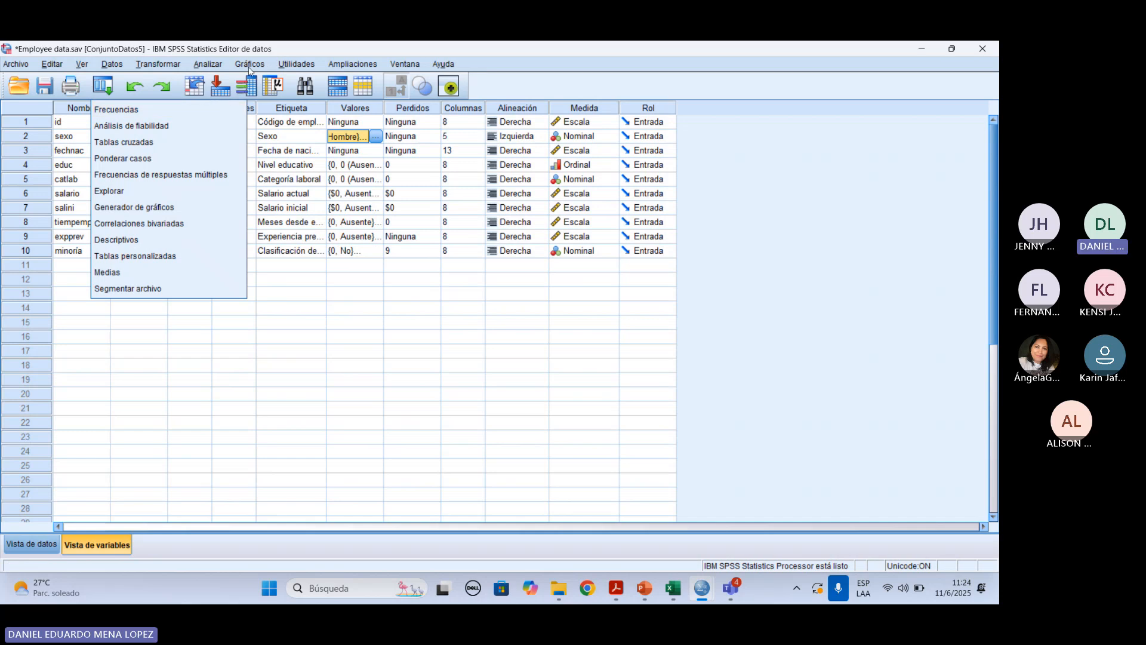
pyautogui.click(208, 63)
pyautogui.moveTo(343, 96)
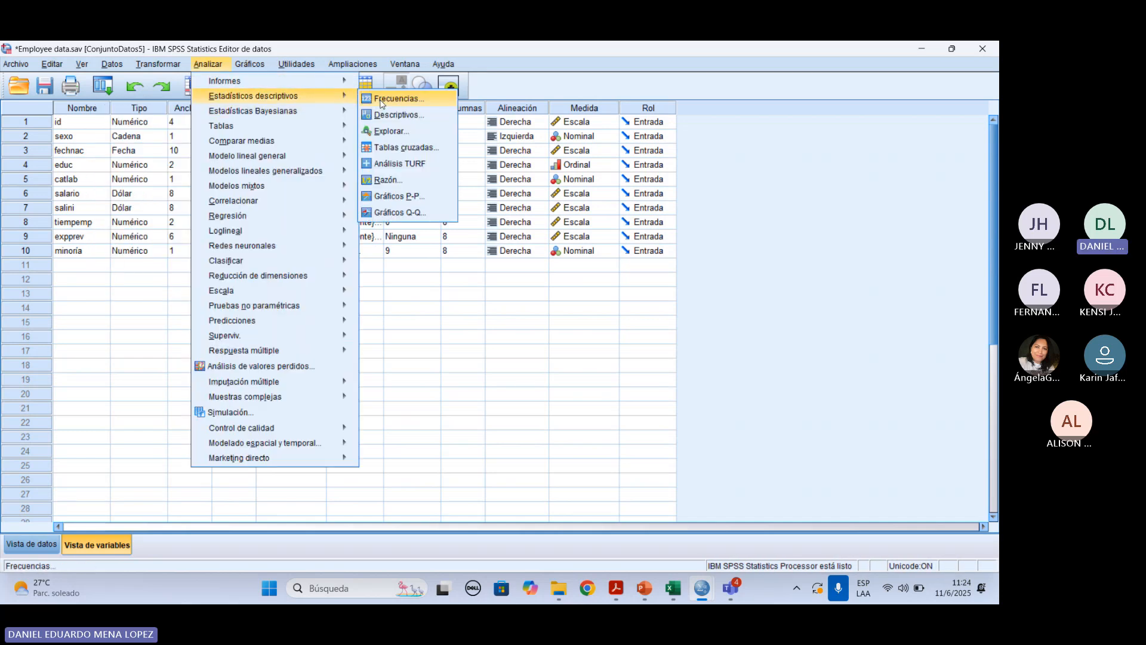
pyautogui.click(390, 131)
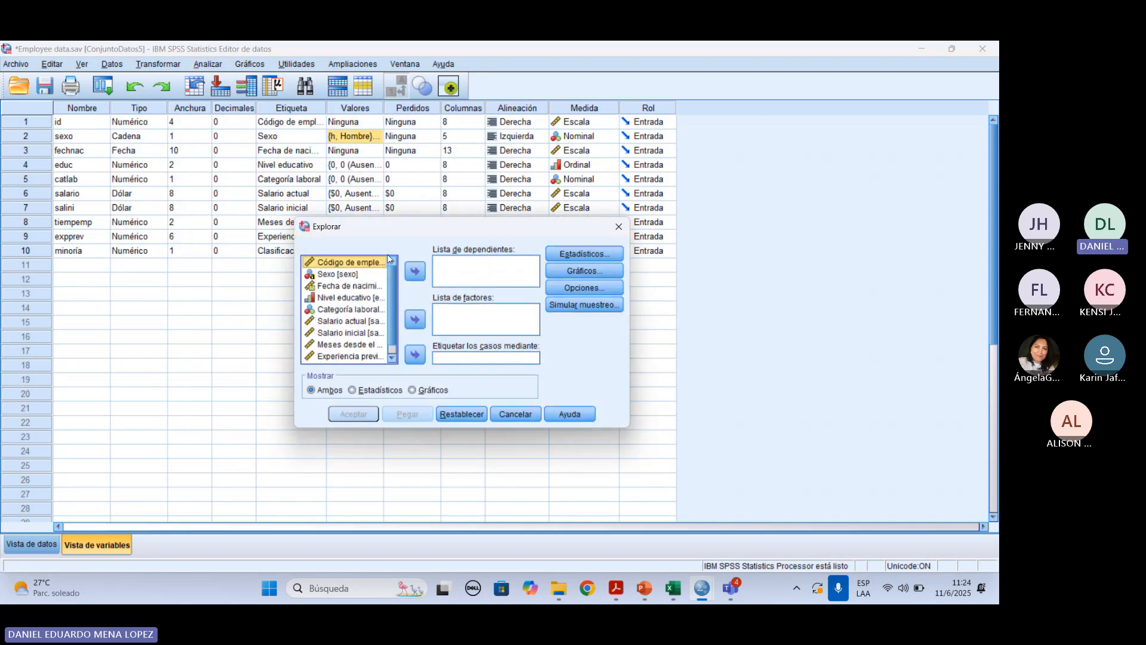
pyautogui.click(357, 278)
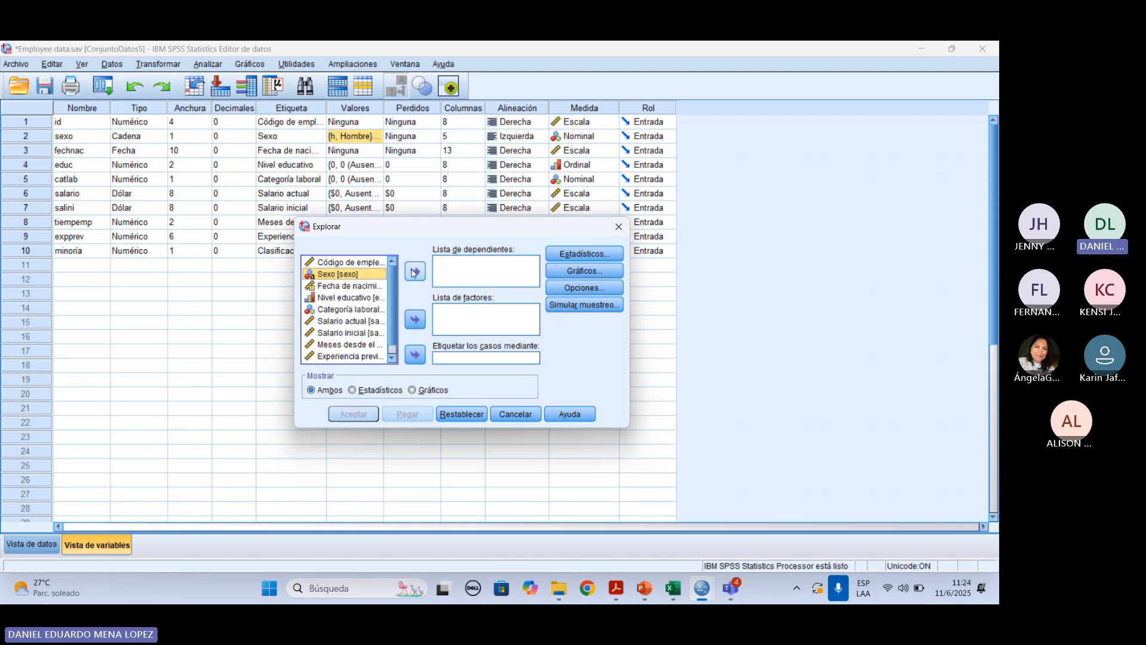
pyautogui.click(416, 322)
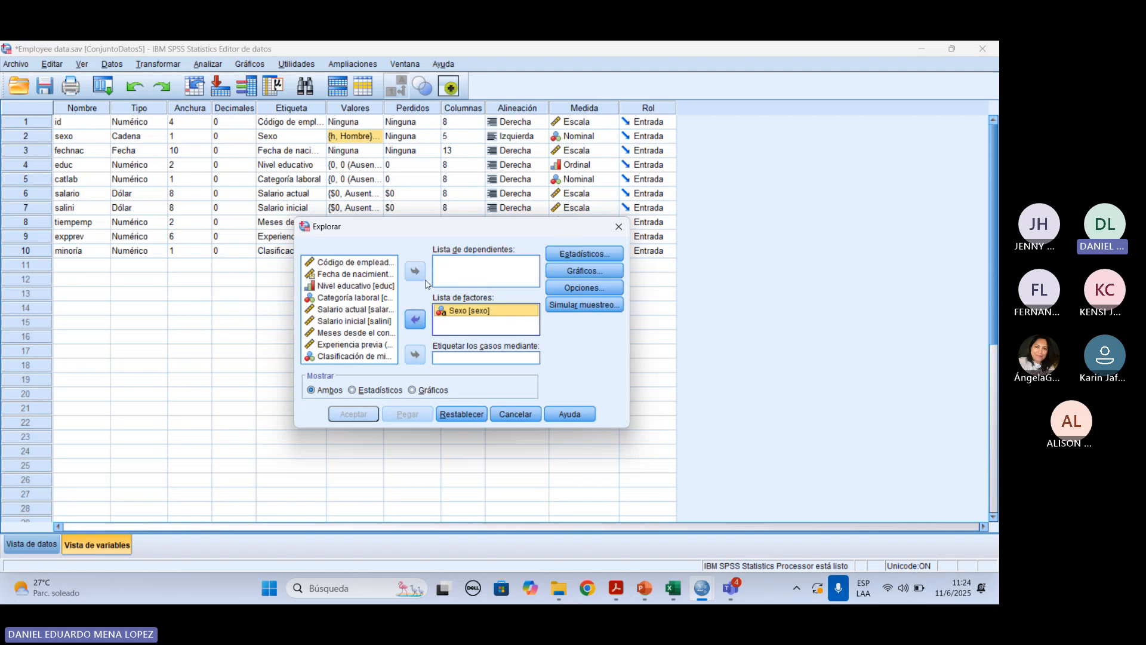
# List the Explore variables by name, add salario as the dependent variable, and run the analysis
pyautogui.rightClick(319, 302)
pyautogui.click(354, 310)
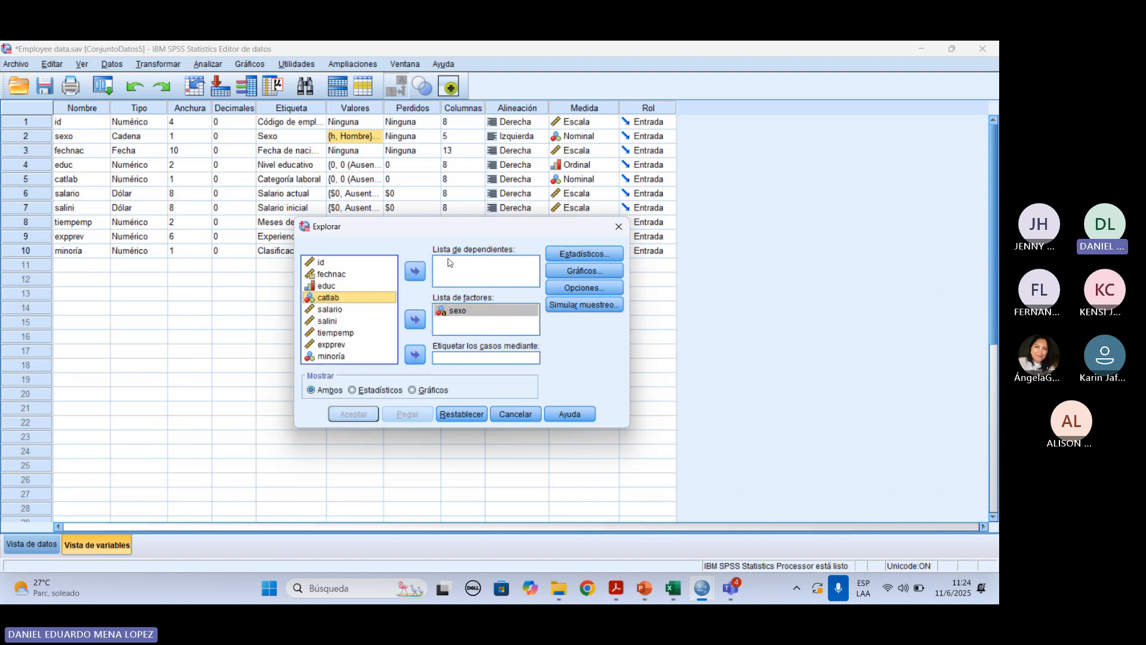
pyautogui.click(344, 310)
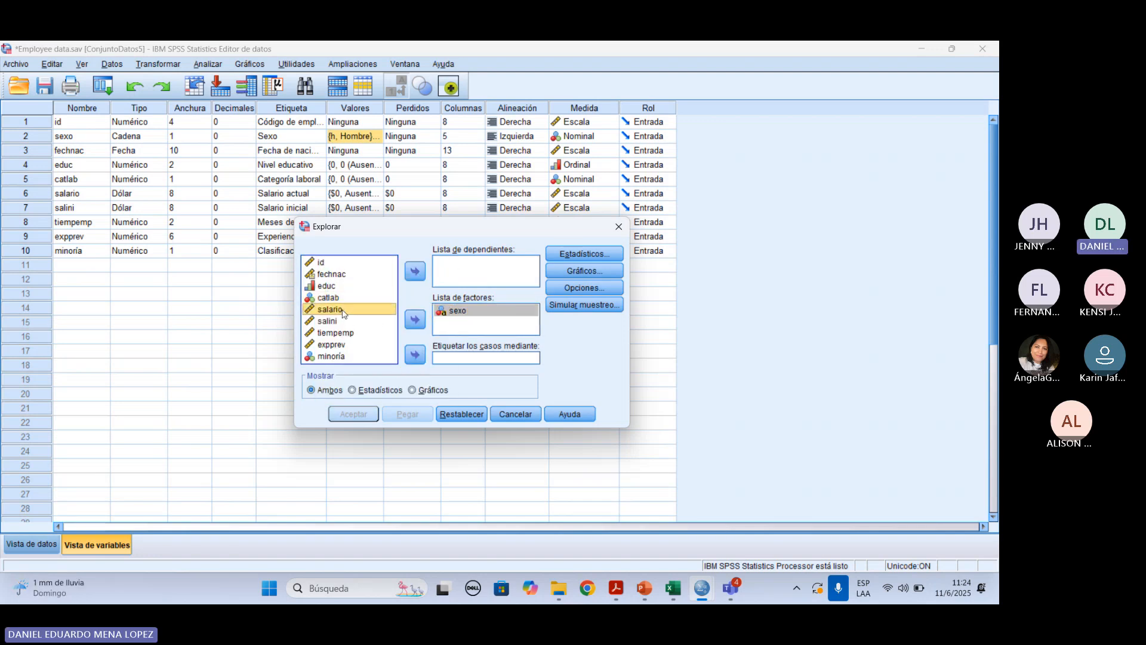
pyautogui.click(414, 272)
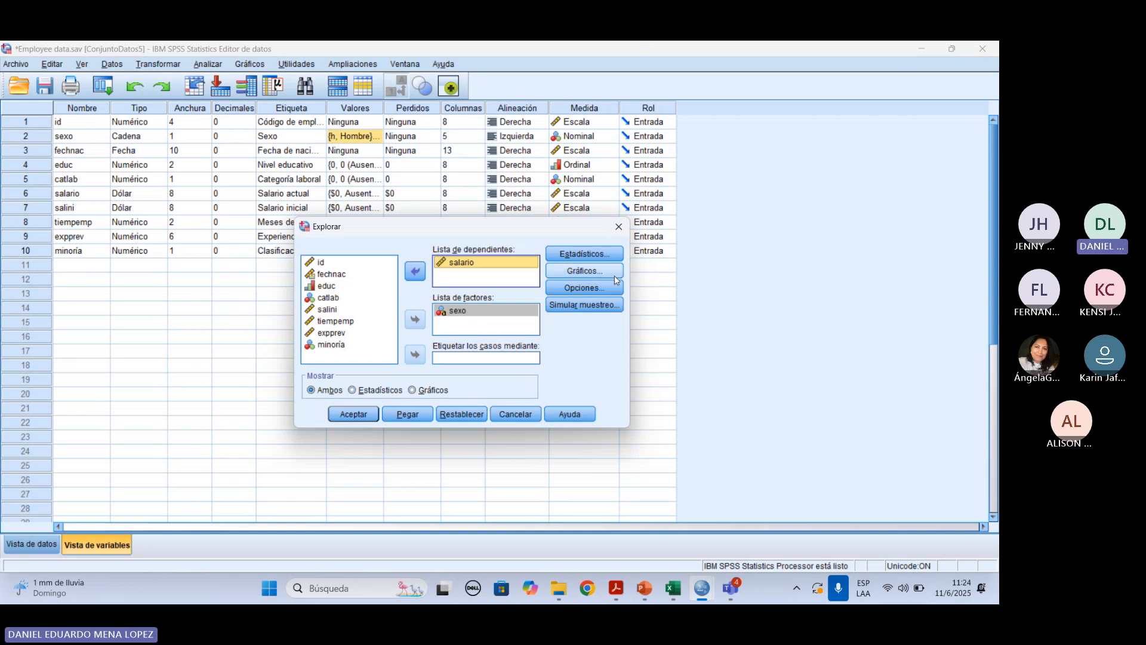
pyautogui.click(350, 416)
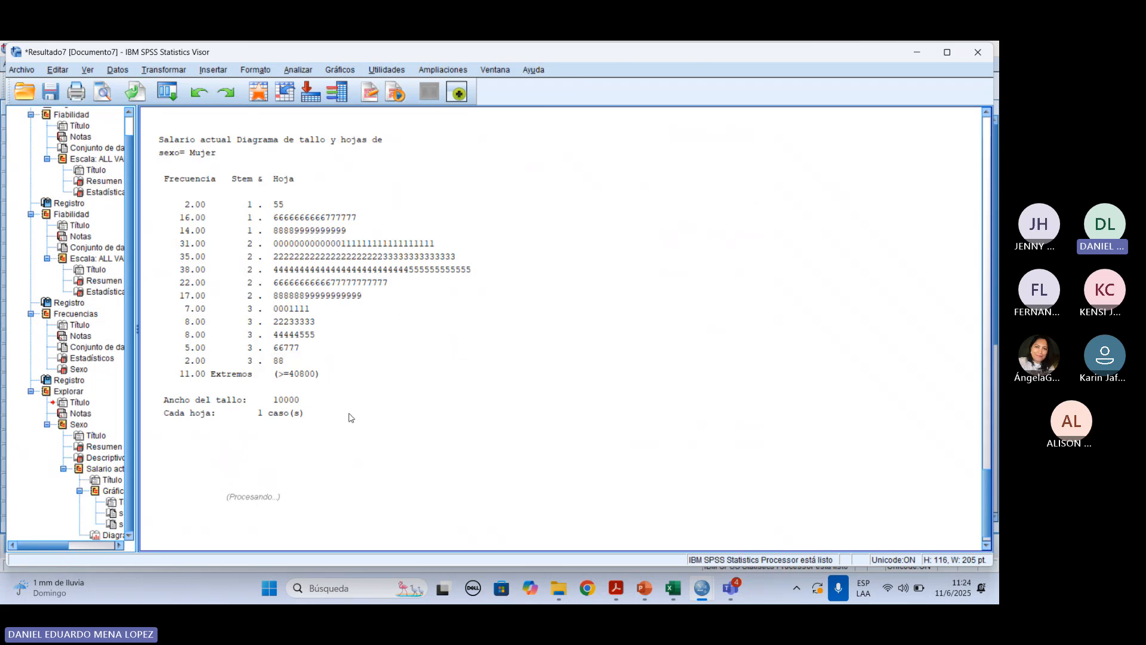
# Select the Descriptivos table in the Explore results and show it enlarged in the print preview
pyautogui.scroll(-5, 420, 429)
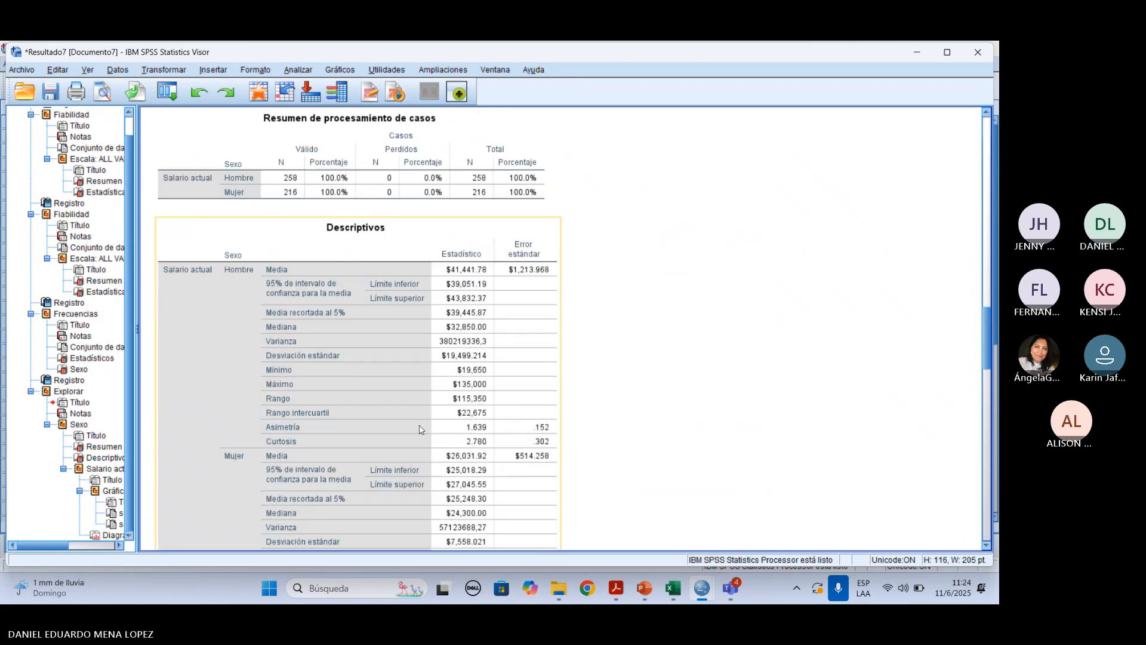
pyautogui.click(406, 351)
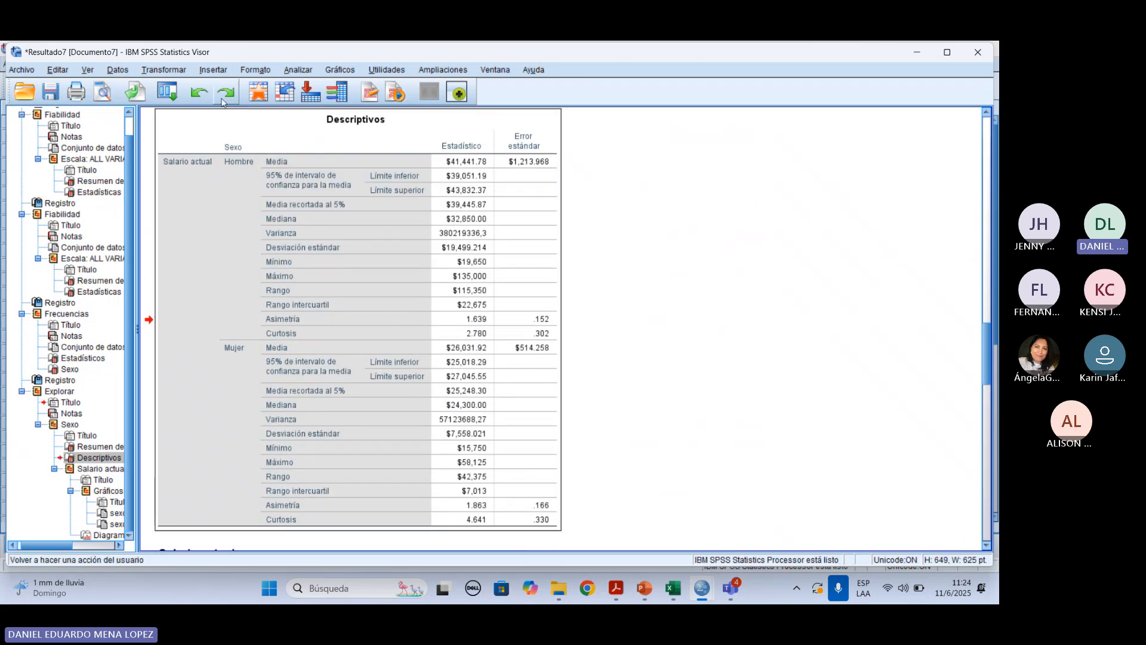
pyautogui.click(102, 93)
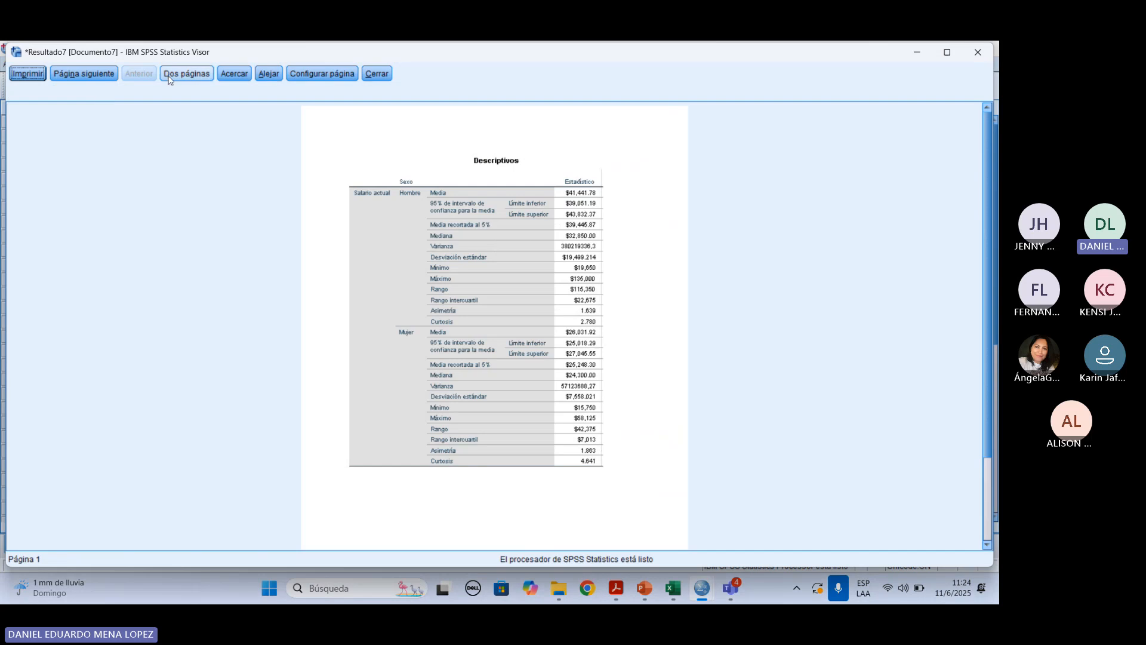
pyautogui.click(234, 74)
# Examine the current salary descriptives for Hombre and Mujer, comparing their statistics, and close the preview
pyautogui.scroll(-2, 597, 245)
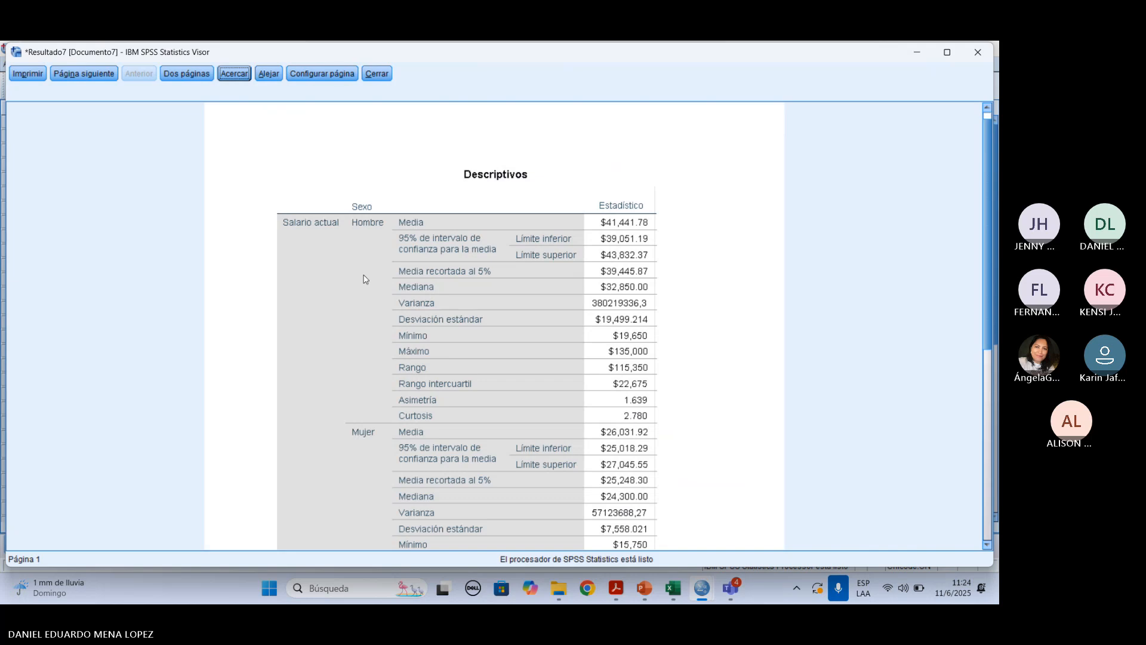
pyautogui.scroll(-2, 418, 263)
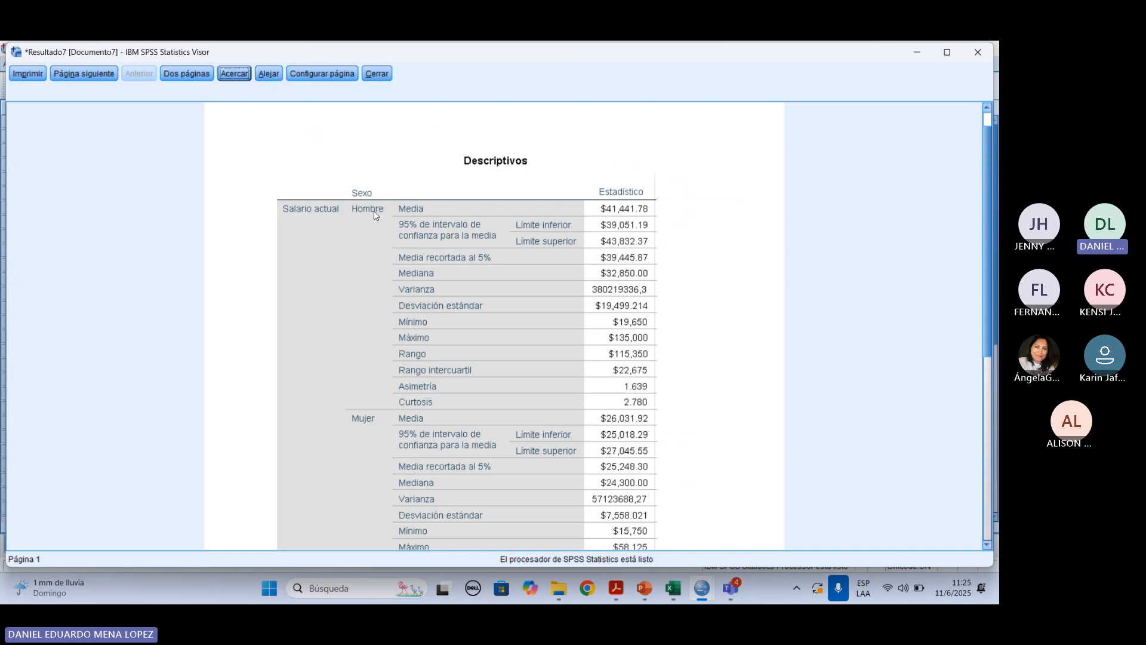
pyautogui.scroll(-6, 374, 215)
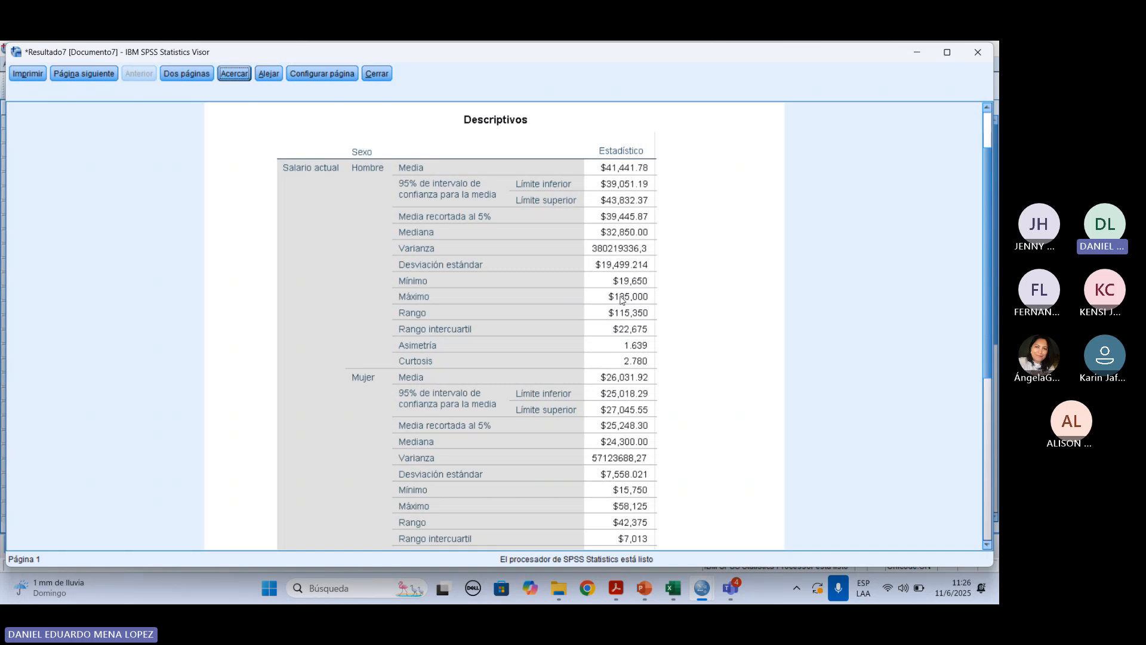
pyautogui.scroll(-1, 454, 336)
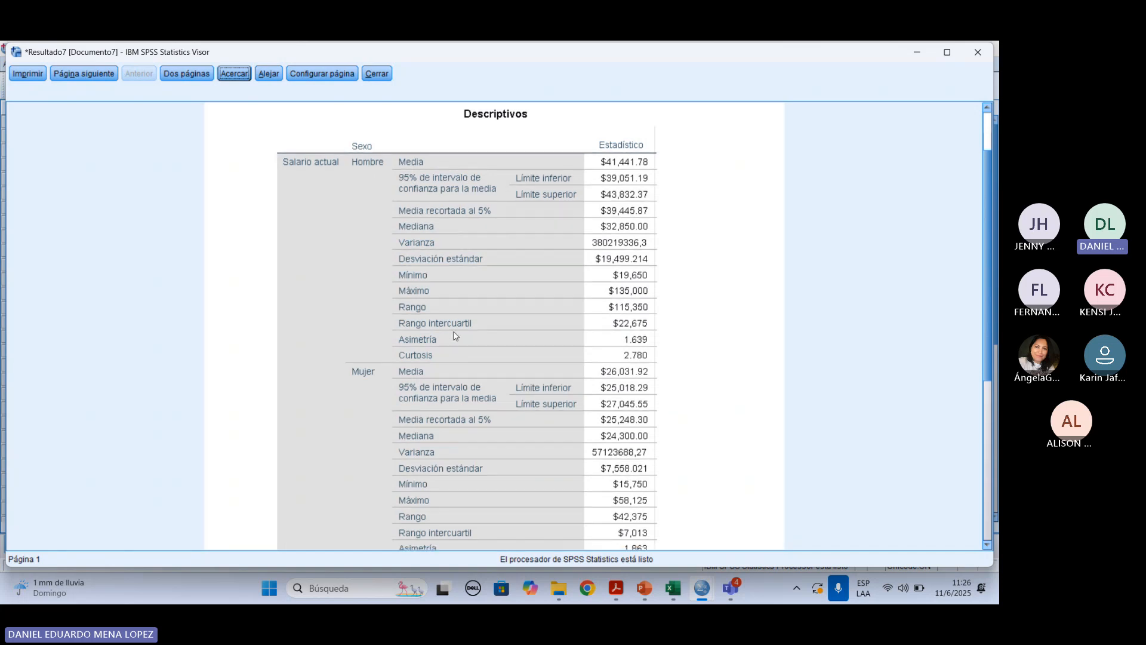
pyautogui.scroll(-3, 463, 293)
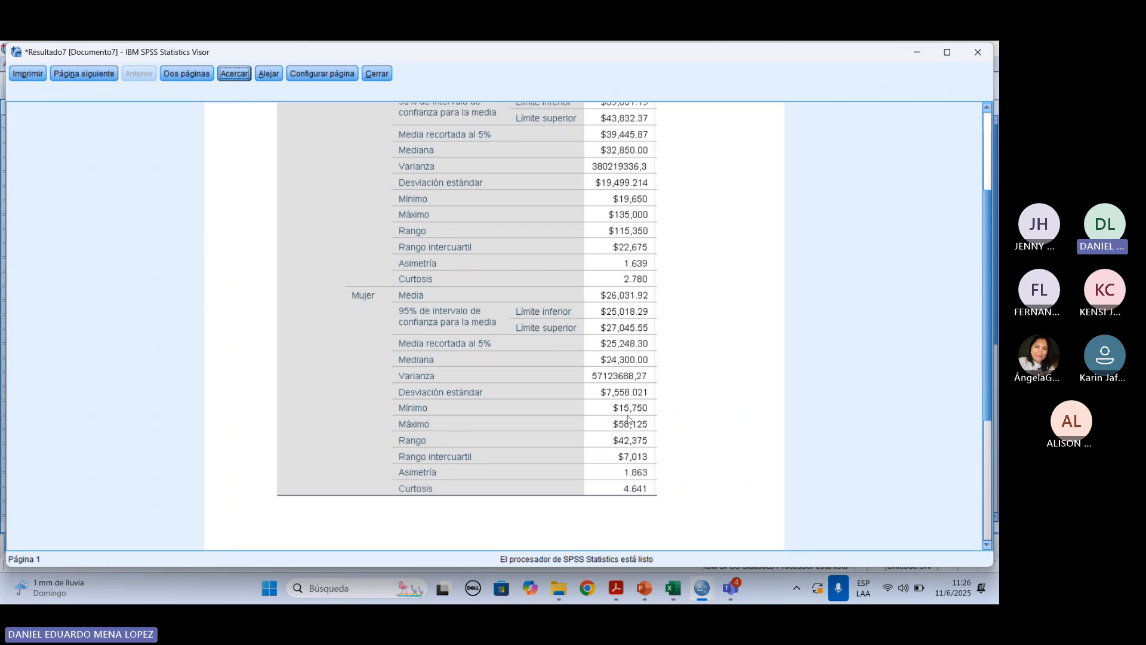
pyautogui.scroll(2, 467, 317)
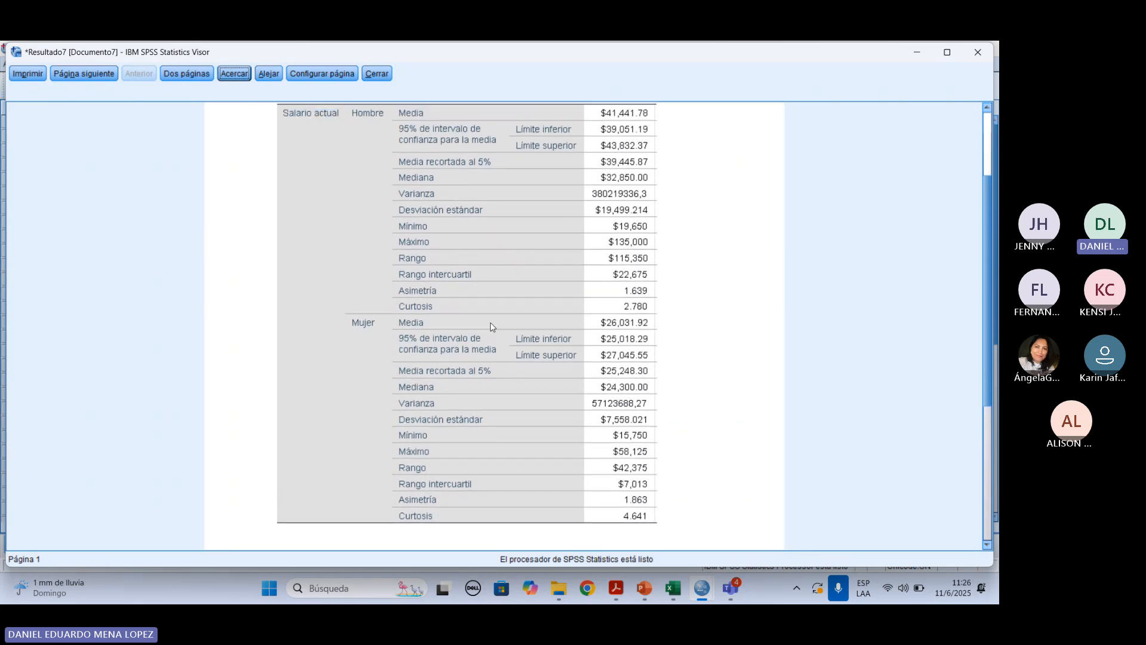
pyautogui.scroll(1, 489, 327)
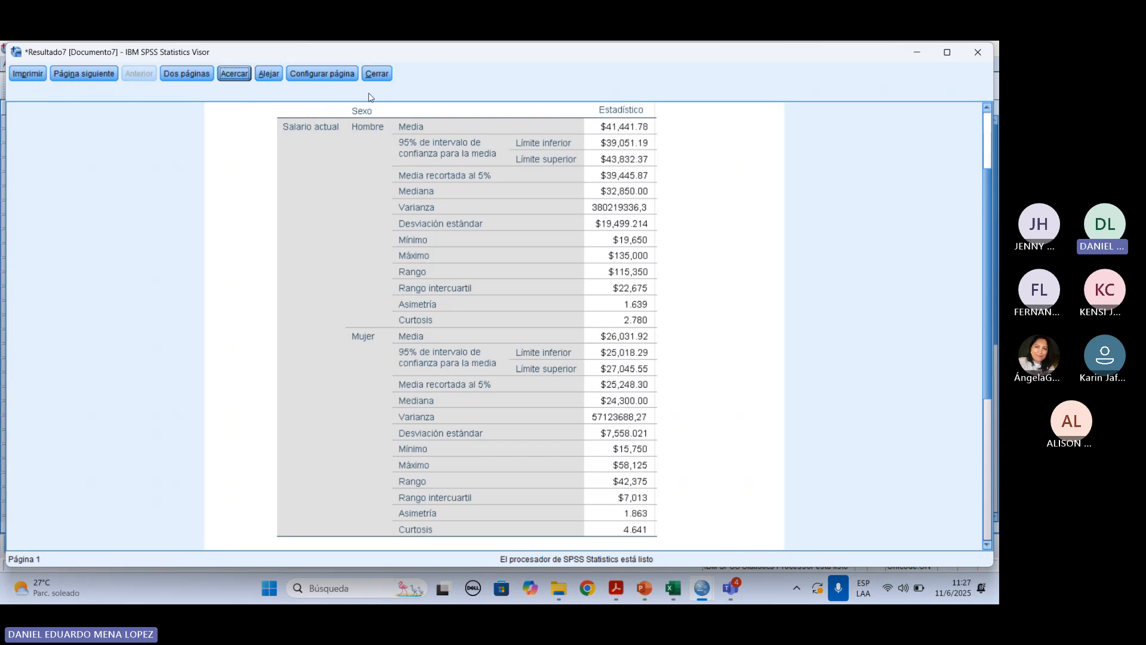
pyautogui.click(368, 73)
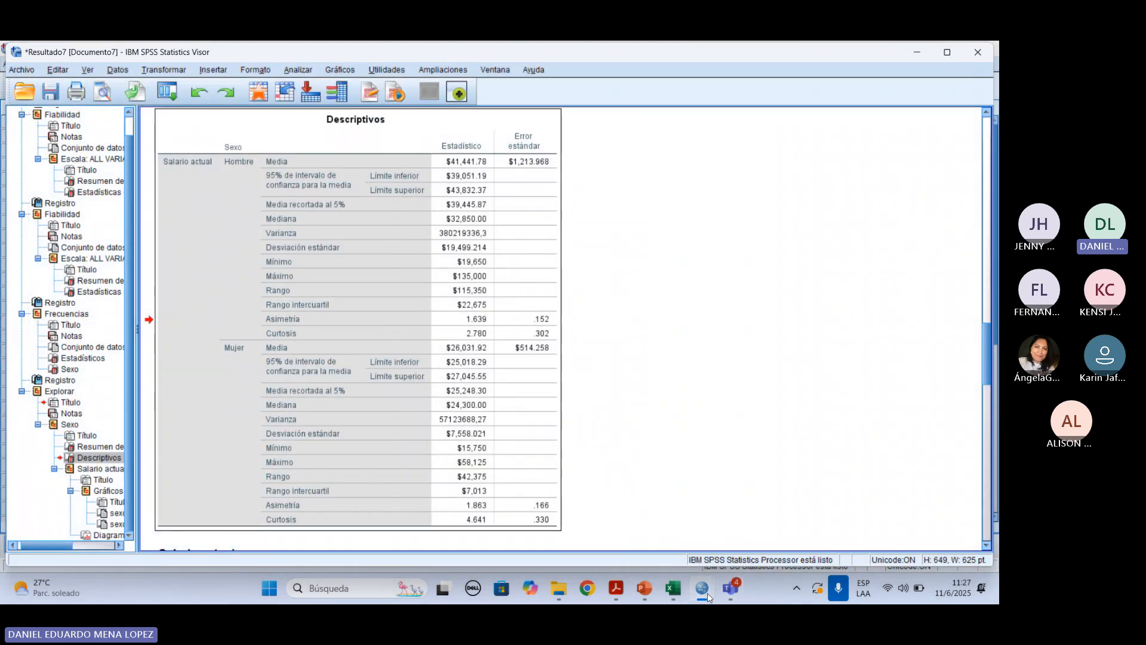
# Switch to the dataset "1. Ejercicio SPSS BASE DE DATOS youtube.sav" and go through its variables from n_form to leer_escri
pyautogui.moveTo(709, 597)
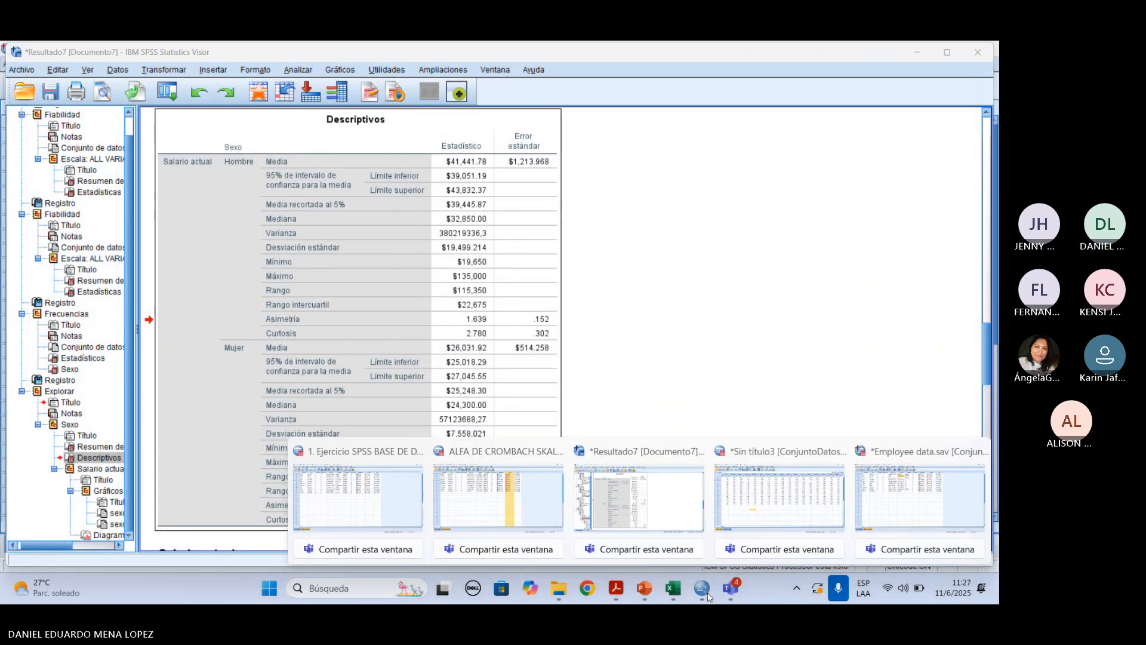
pyautogui.click(392, 522)
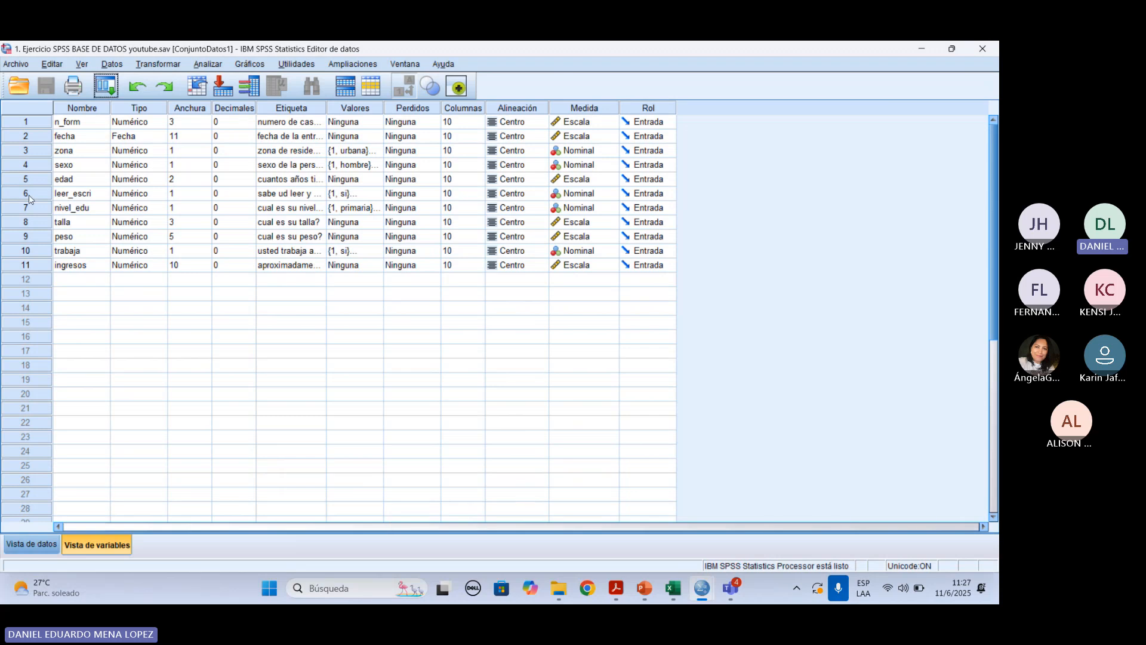
pyautogui.click(79, 126)
pyautogui.click(82, 140)
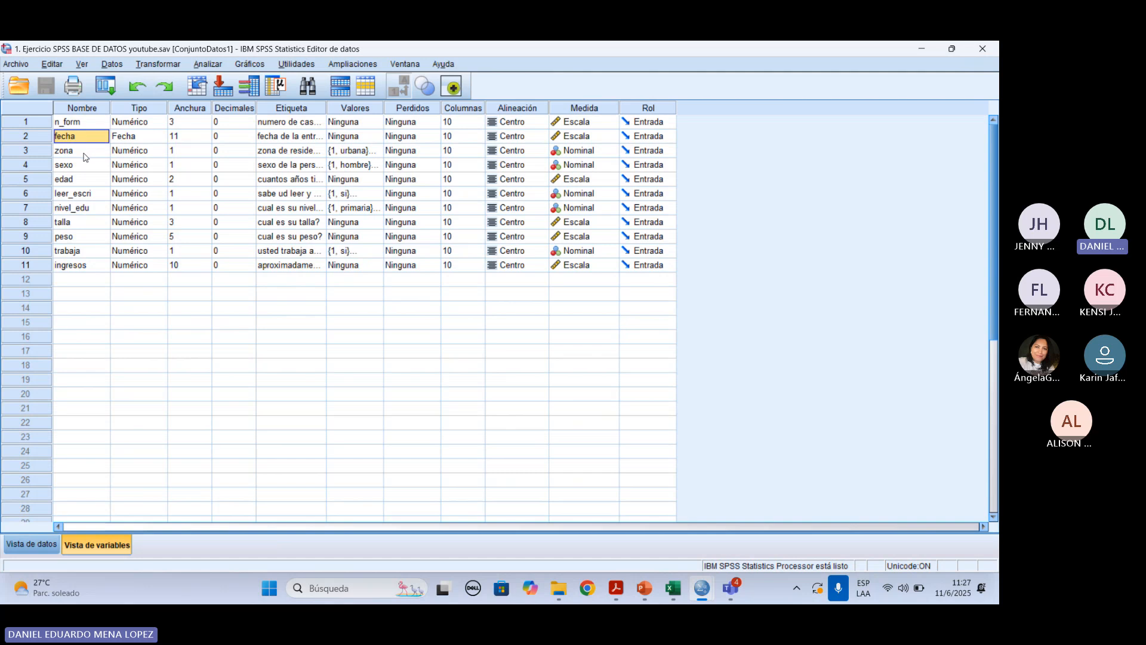
pyautogui.click(84, 153)
pyautogui.click(86, 167)
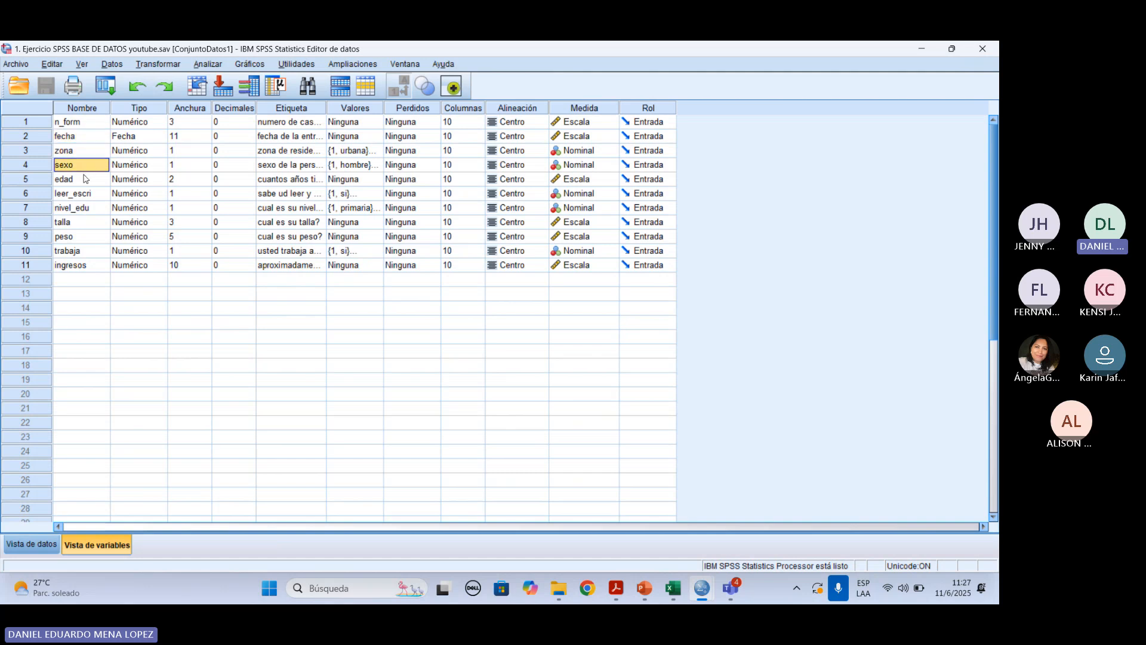
pyautogui.click(84, 181)
pyautogui.click(88, 197)
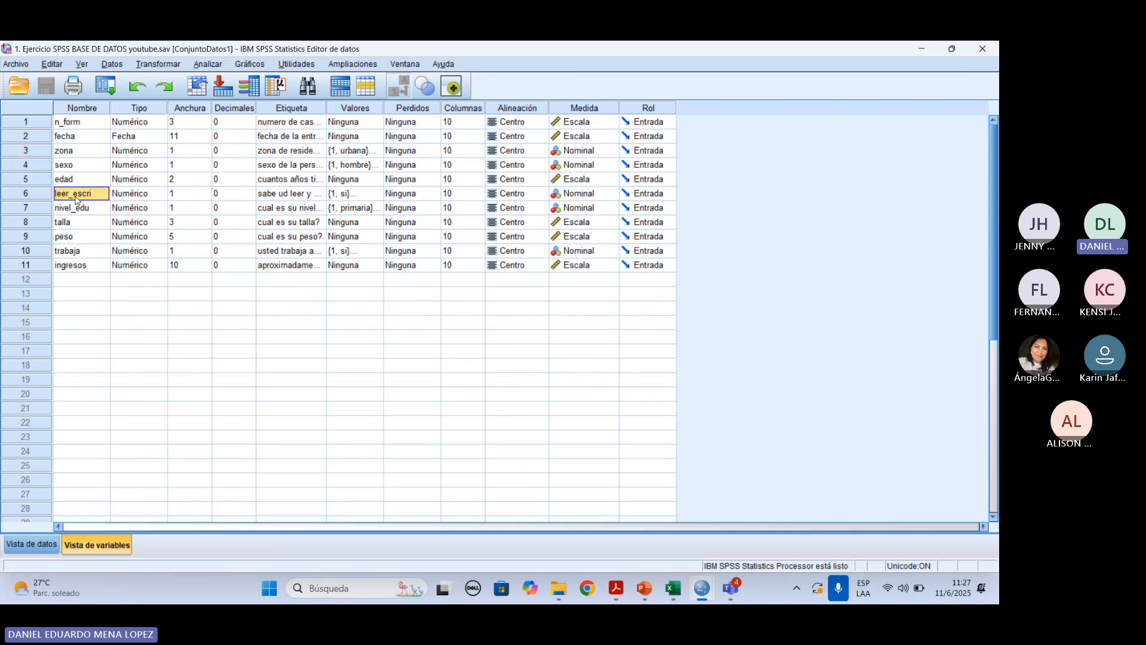
# Open the Explore analysis for this dataset, list its variables by name, and set nivel_edu as the factor
pyautogui.click(110, 93)
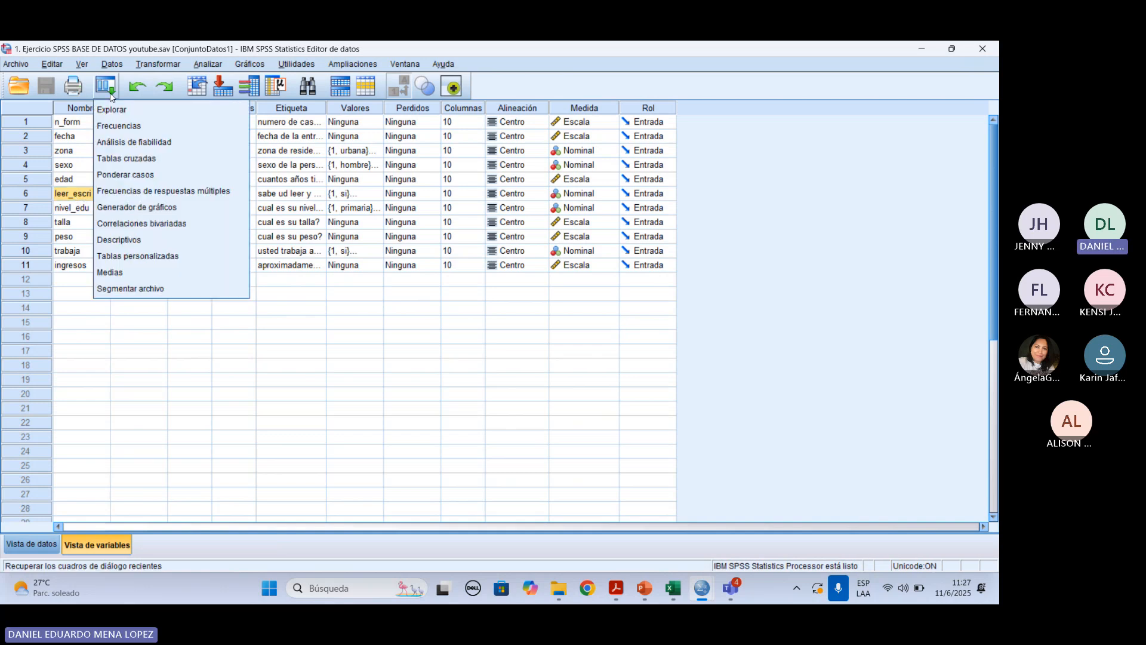
pyautogui.click(128, 110)
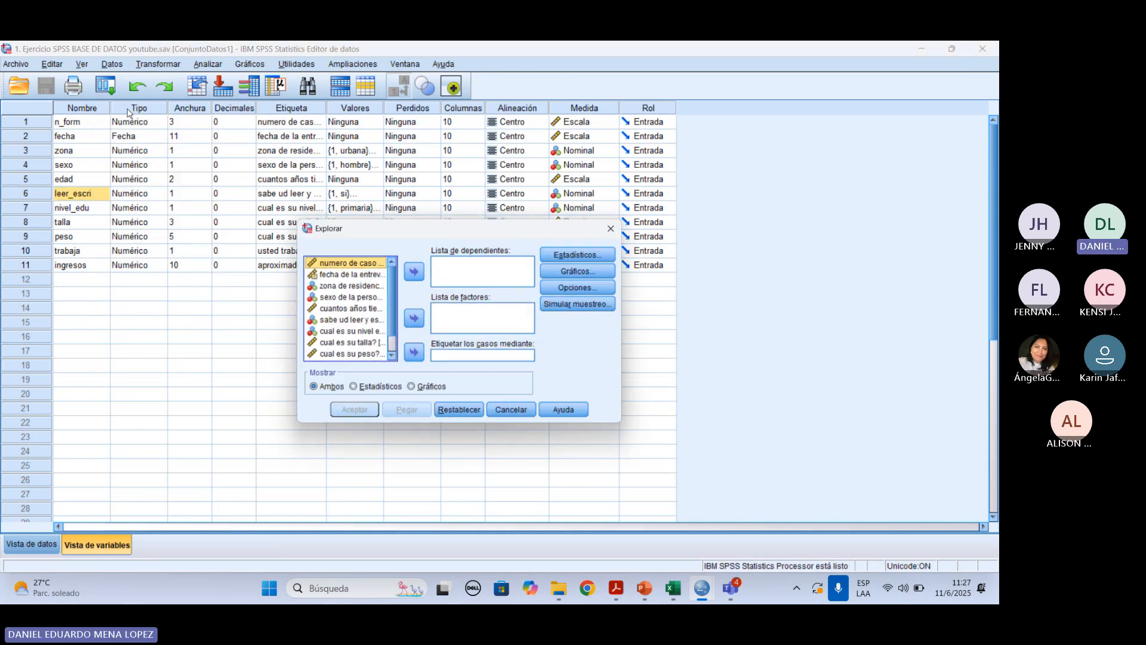
pyautogui.rightClick(345, 289)
pyautogui.click(347, 301)
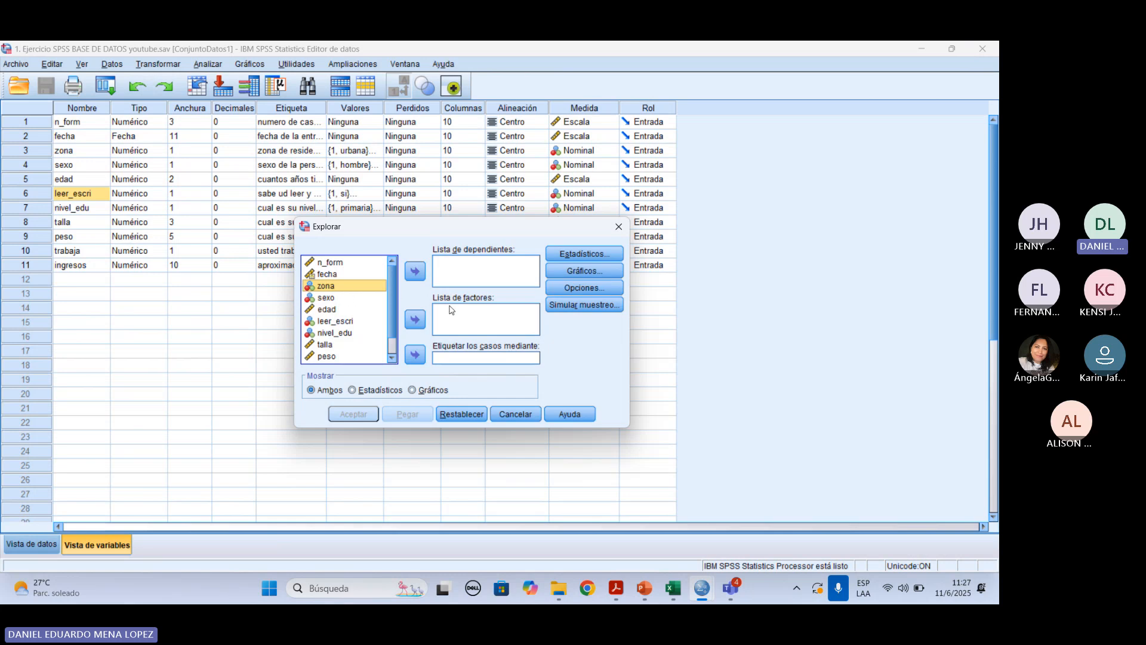
pyautogui.click(337, 335)
pyautogui.click(415, 320)
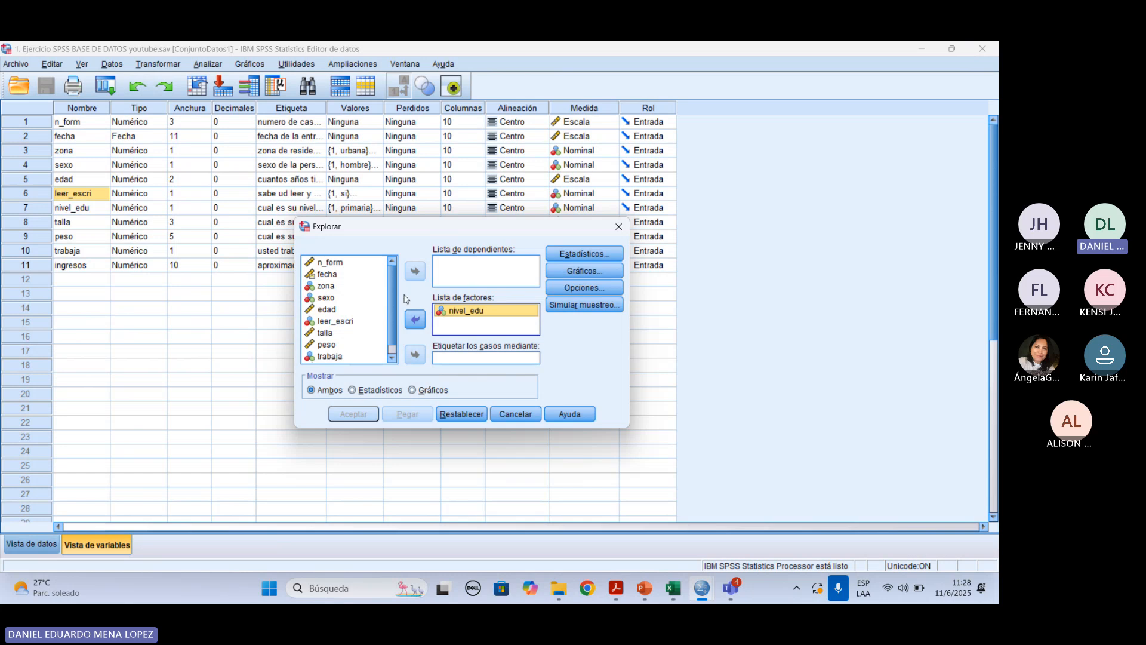
# Add peso as the dependent variable in Explore and run the analysis
pyautogui.scroll(-1, 355, 317)
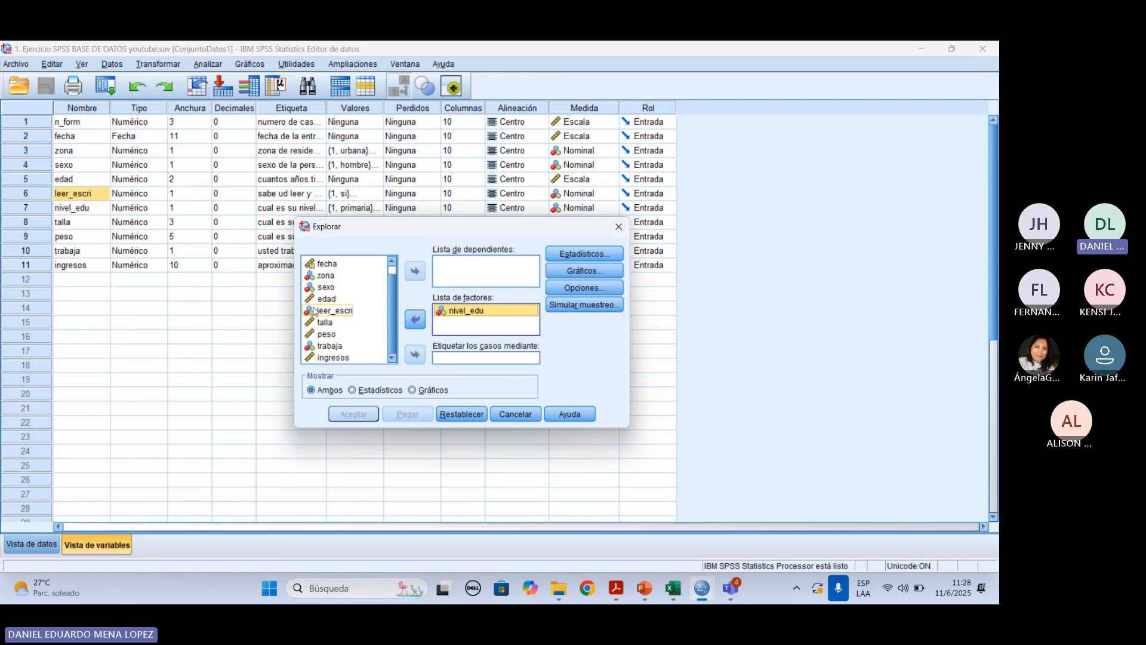
pyautogui.click(332, 335)
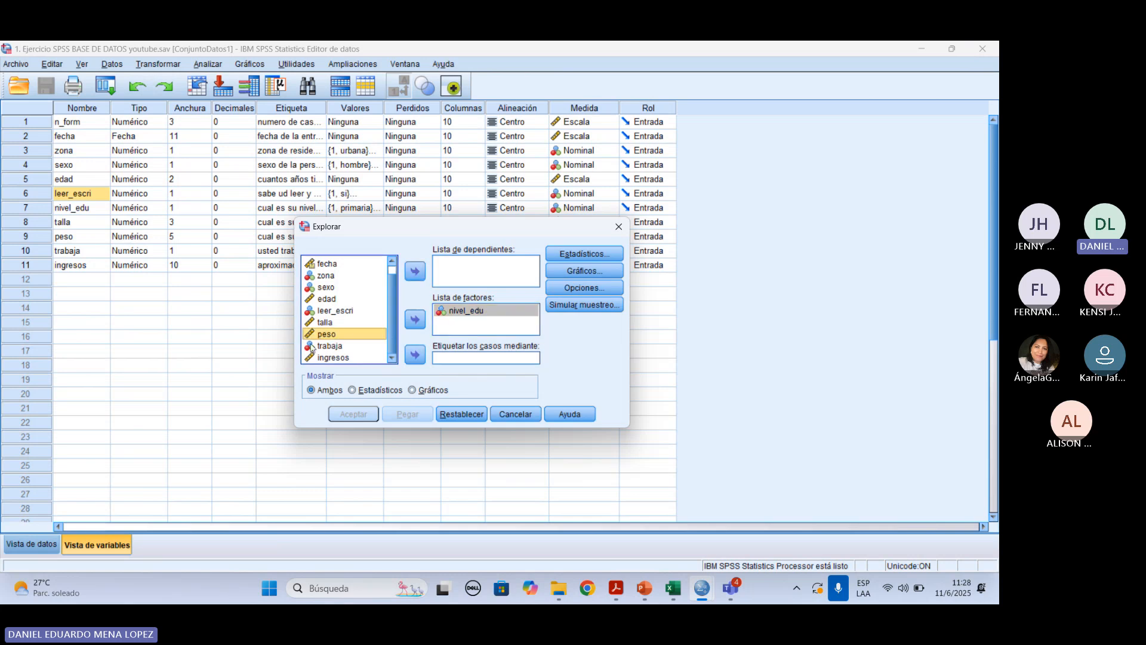
pyautogui.click(416, 273)
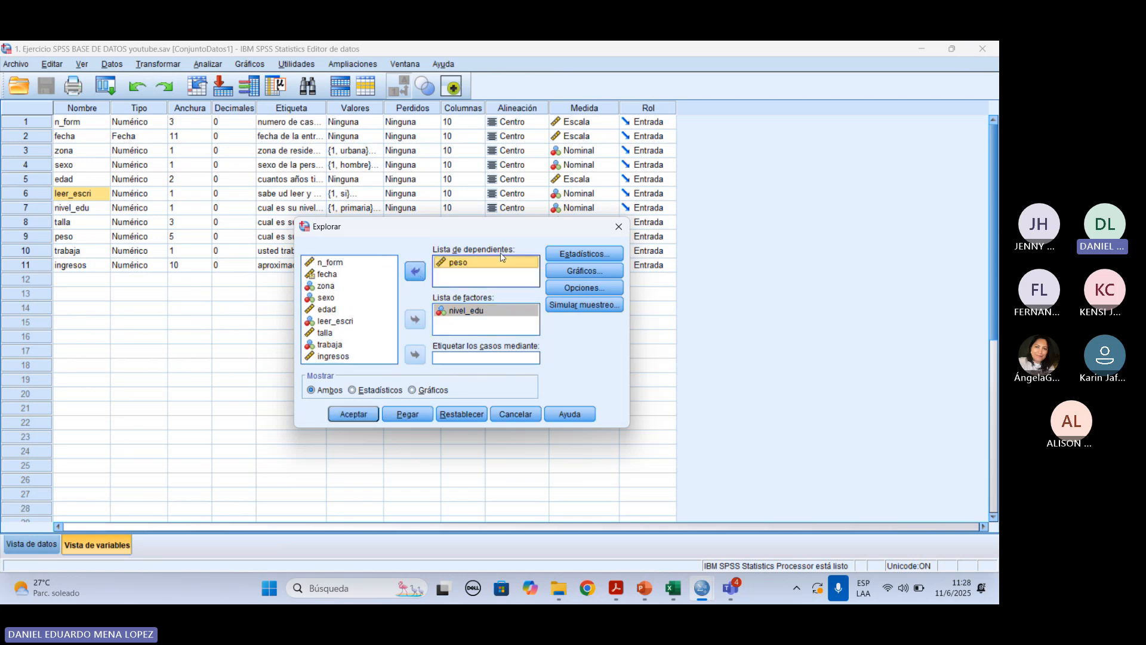
pyautogui.click(360, 413)
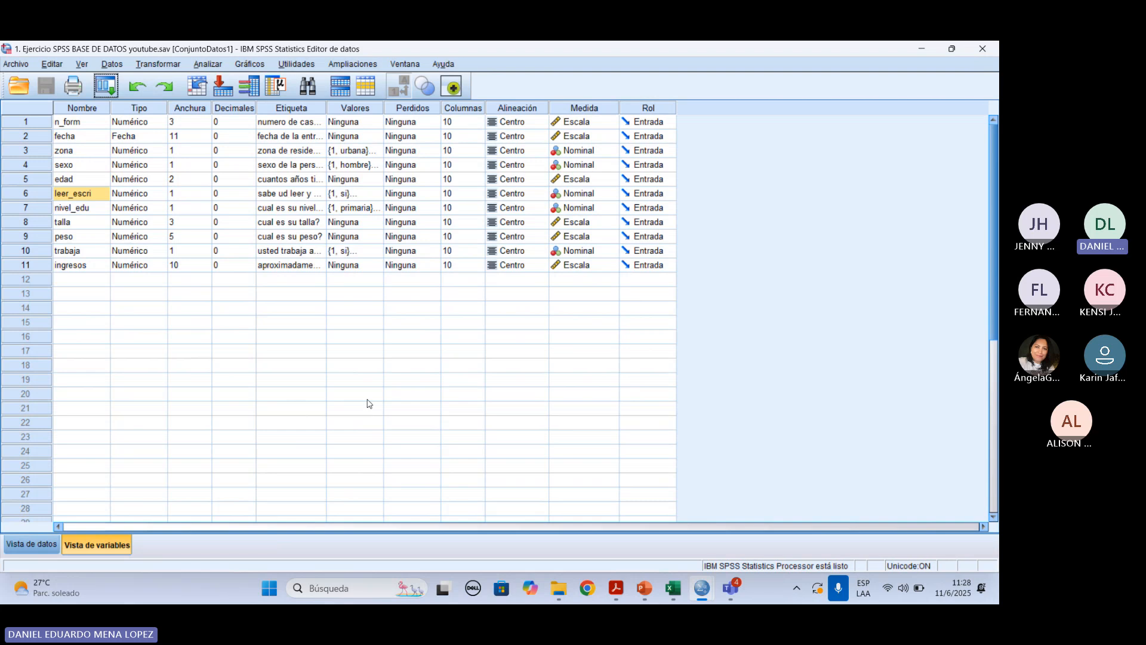
# Switch to the Resultado7 output and go through the weight Descriptivos table for every education level, from primaria to ninguno
pyautogui.moveTo(702, 588)
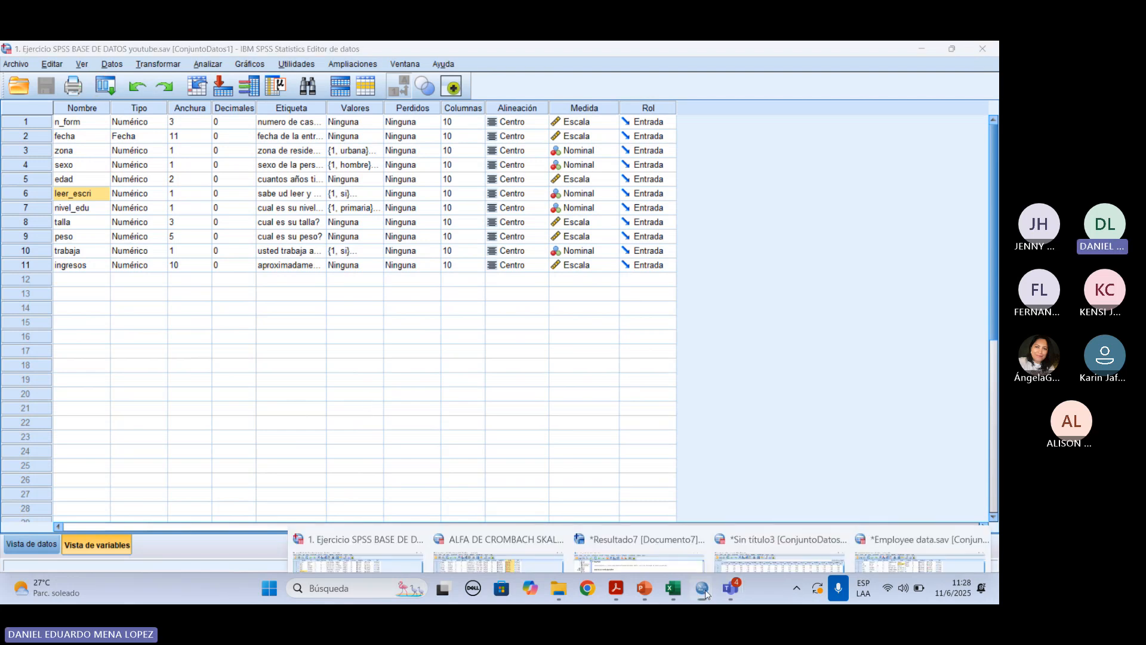
pyautogui.click(639, 501)
pyautogui.click(317, 399)
pyautogui.scroll(-10, 325, 398)
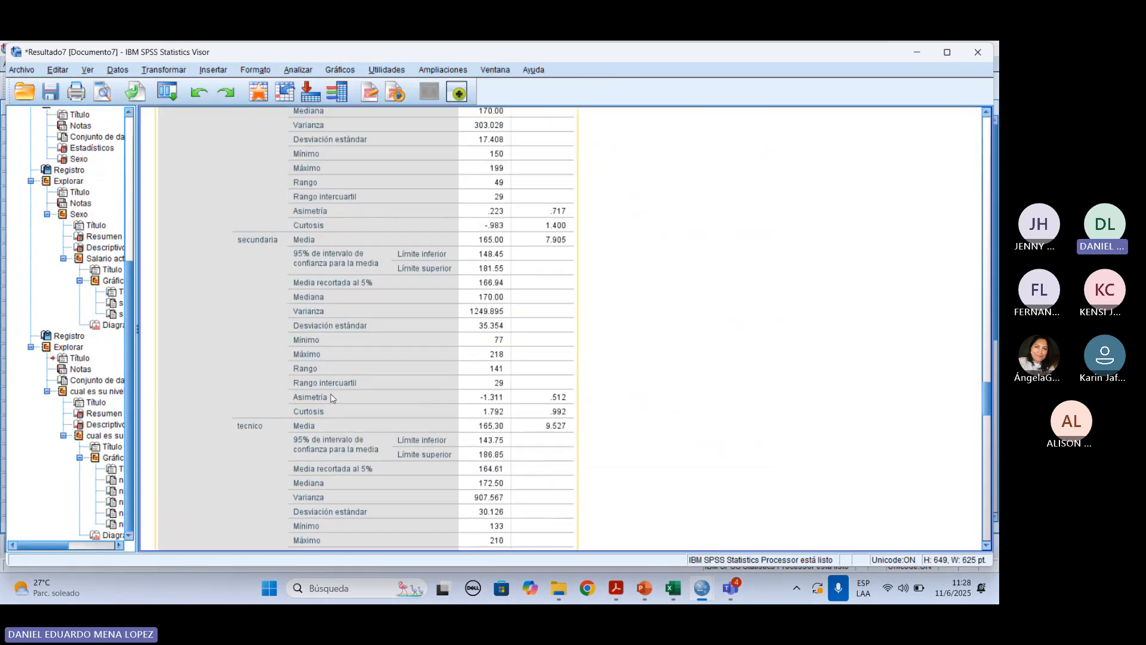
pyautogui.scroll(-5, 335, 398)
pyautogui.scroll(15, 334, 385)
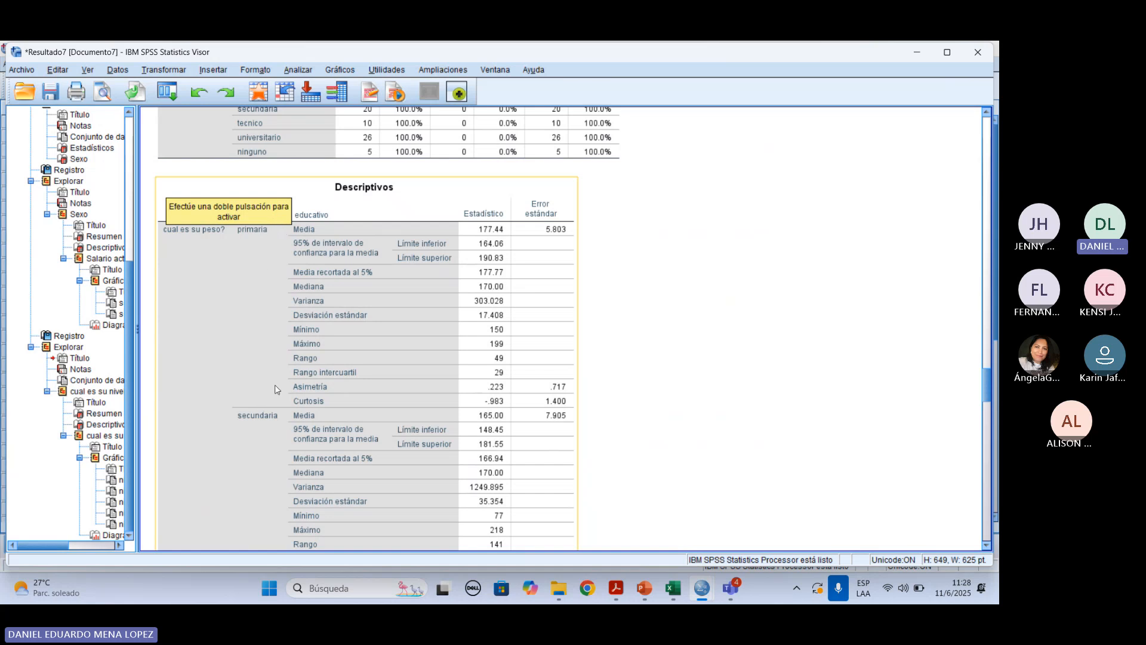
pyautogui.scroll(-3, 274, 390)
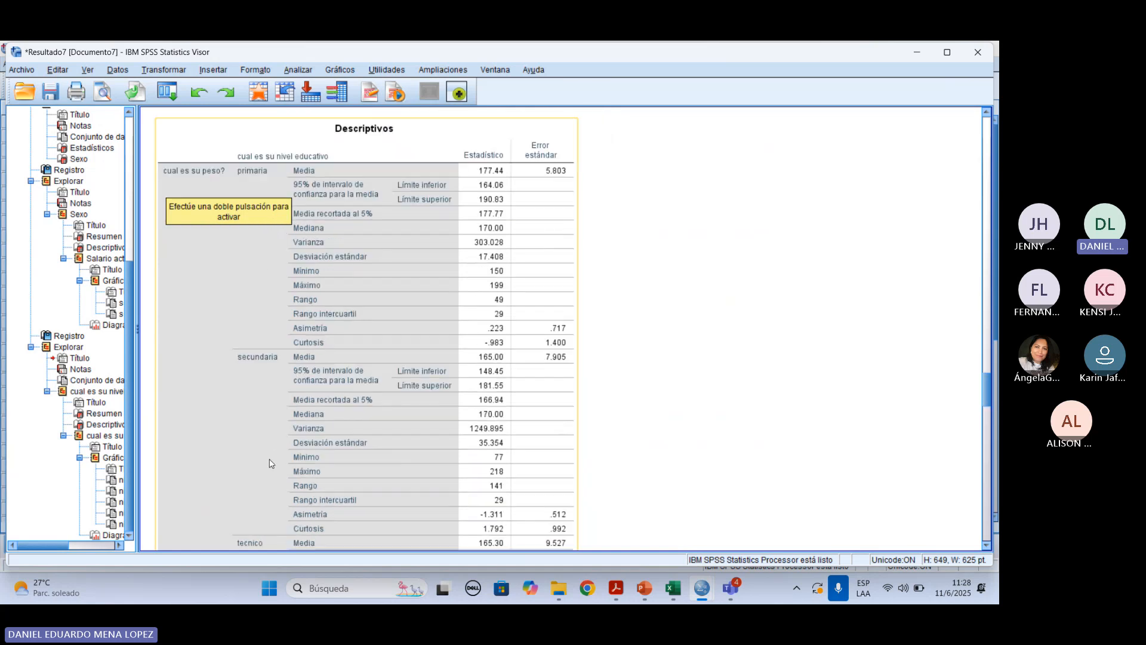
pyautogui.scroll(-12, 269, 442)
pyautogui.scroll(-6, 266, 346)
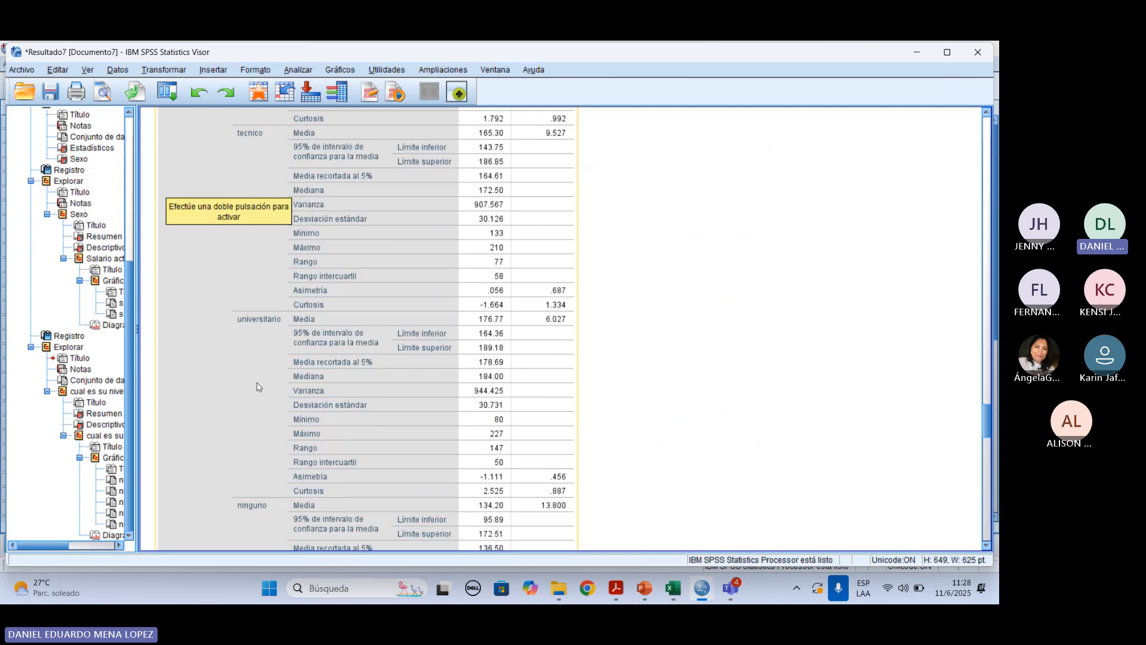
pyautogui.scroll(-9, 261, 358)
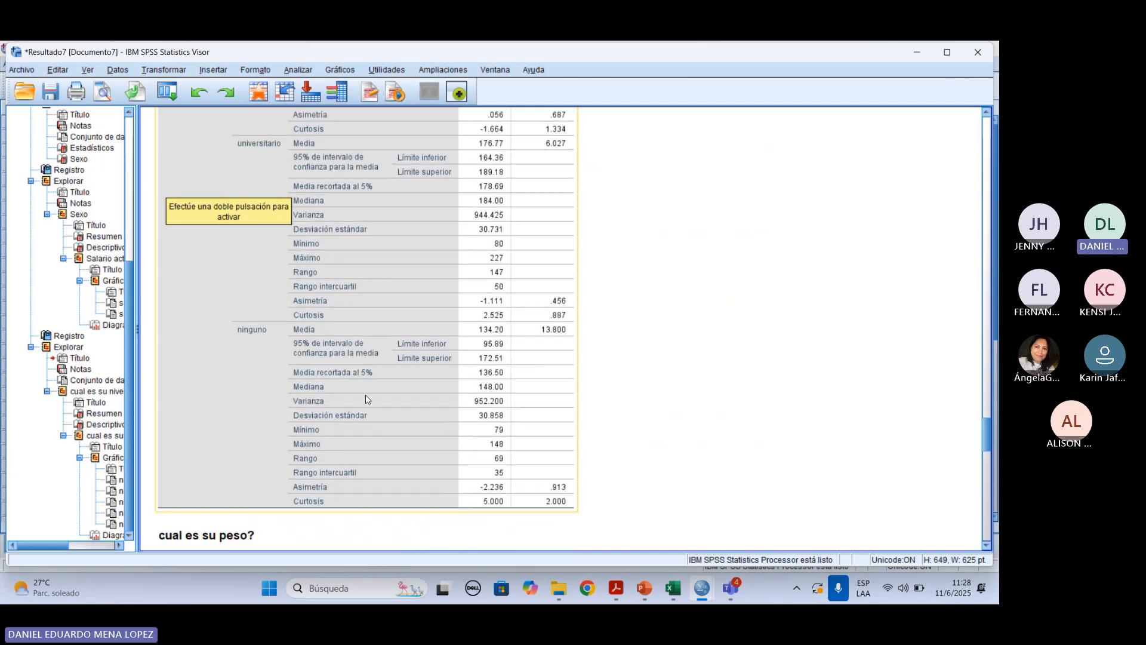
pyautogui.scroll(20, 369, 397)
pyautogui.scroll(6, 370, 377)
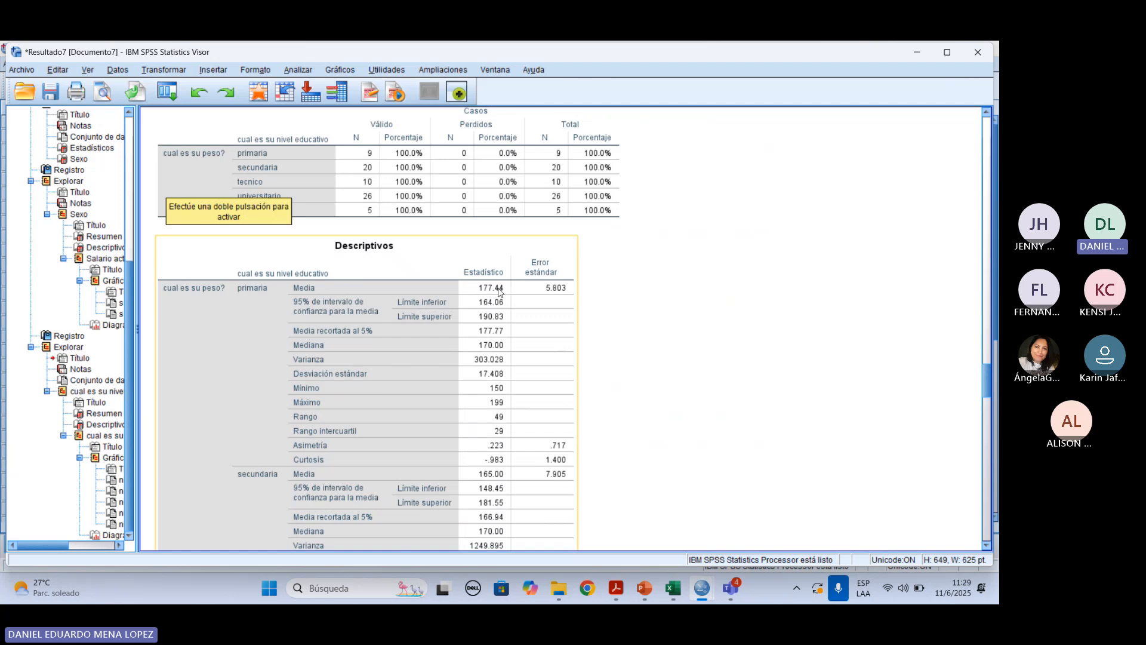
# Select the weight Descriptivos table and compare the mean, spread, minimum and maximum across the education levels
pyautogui.click(487, 390)
pyautogui.scroll(3, 406, 460)
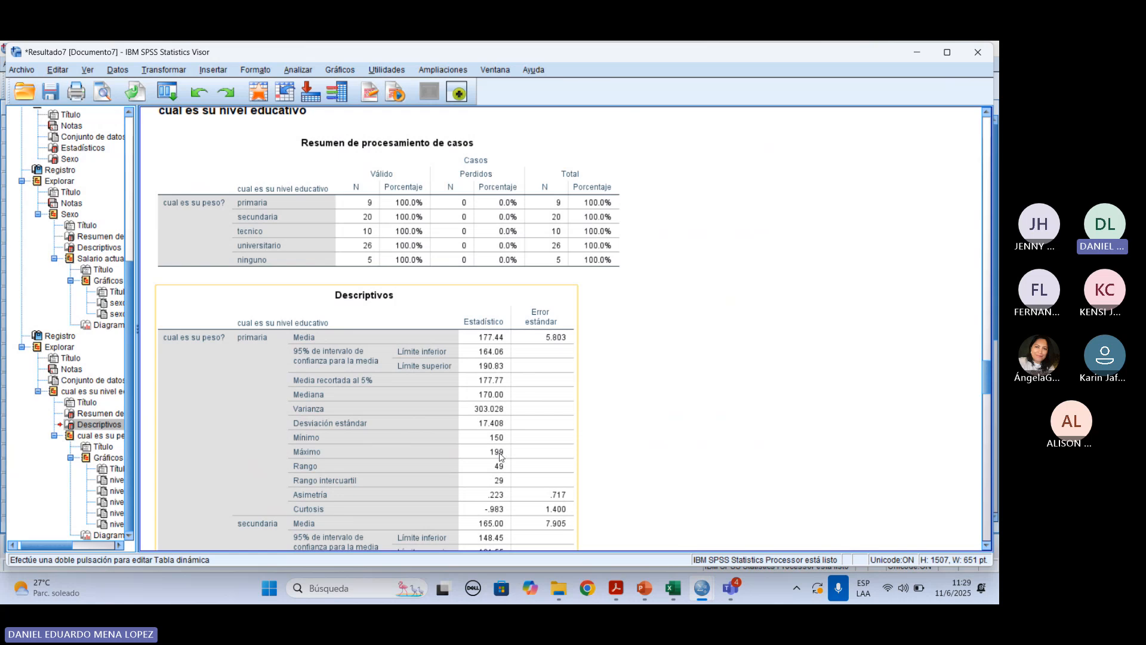
pyautogui.scroll(-4, 501, 457)
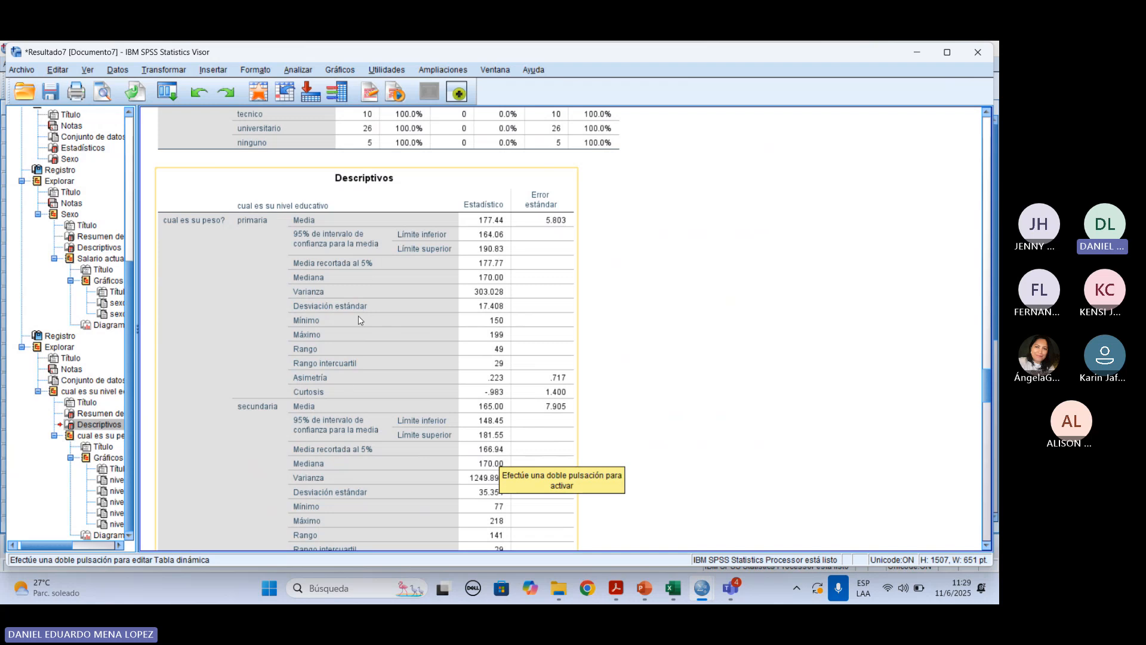
pyautogui.scroll(-2, 368, 408)
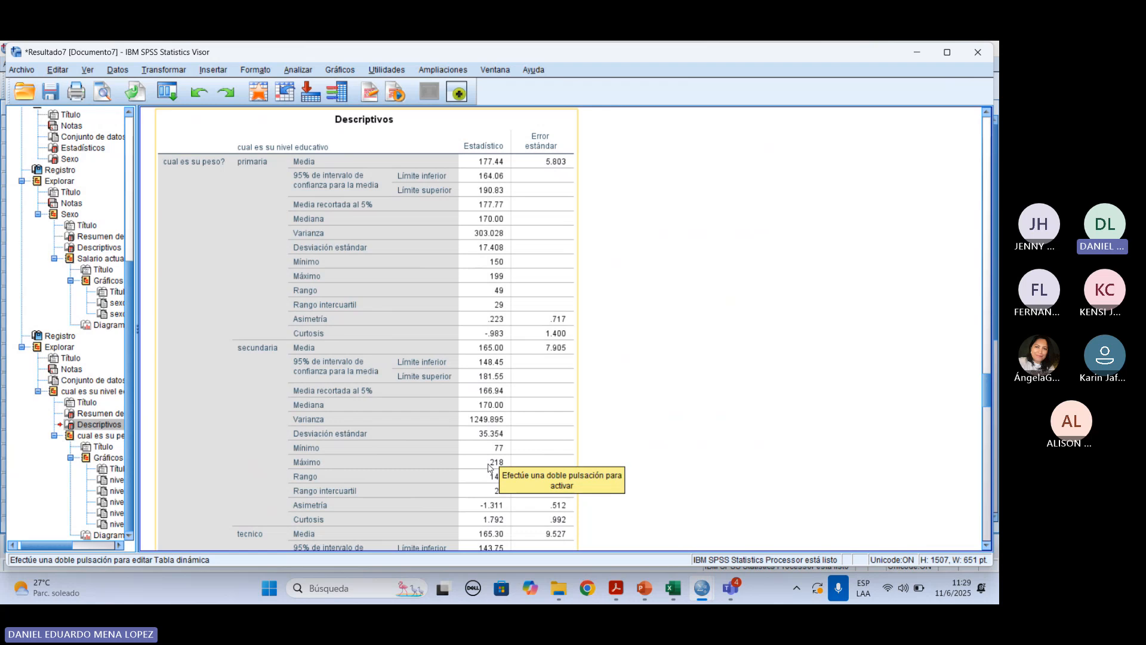
pyautogui.scroll(-6, 490, 459)
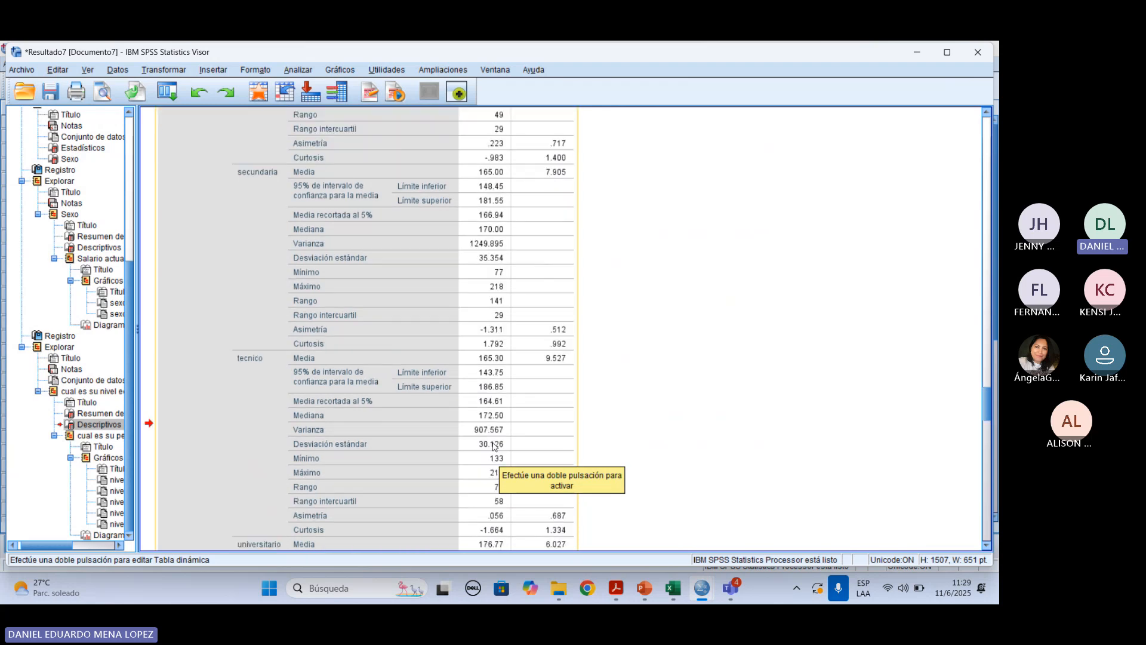
pyautogui.scroll(-4, 493, 445)
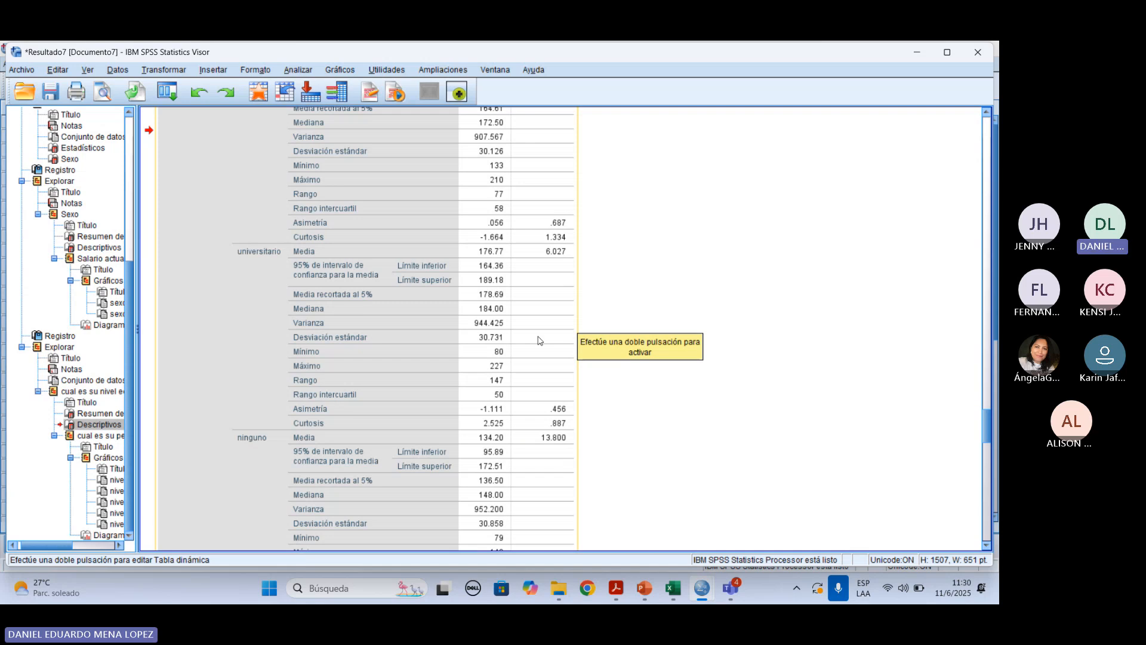
pyautogui.scroll(5, 490, 355)
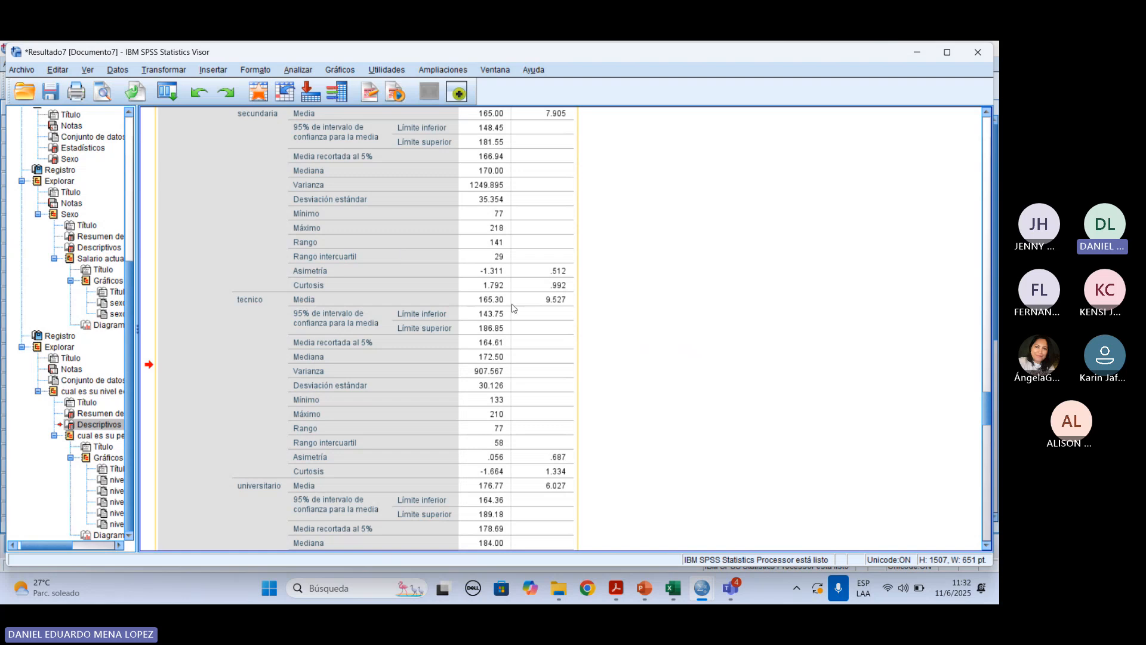
# Return to the dataset "1. Ejercicio SPSS BASE DE DATOS youtube.sav" and add a variable named Electrod in row 12
pyautogui.moveTo(704, 591)
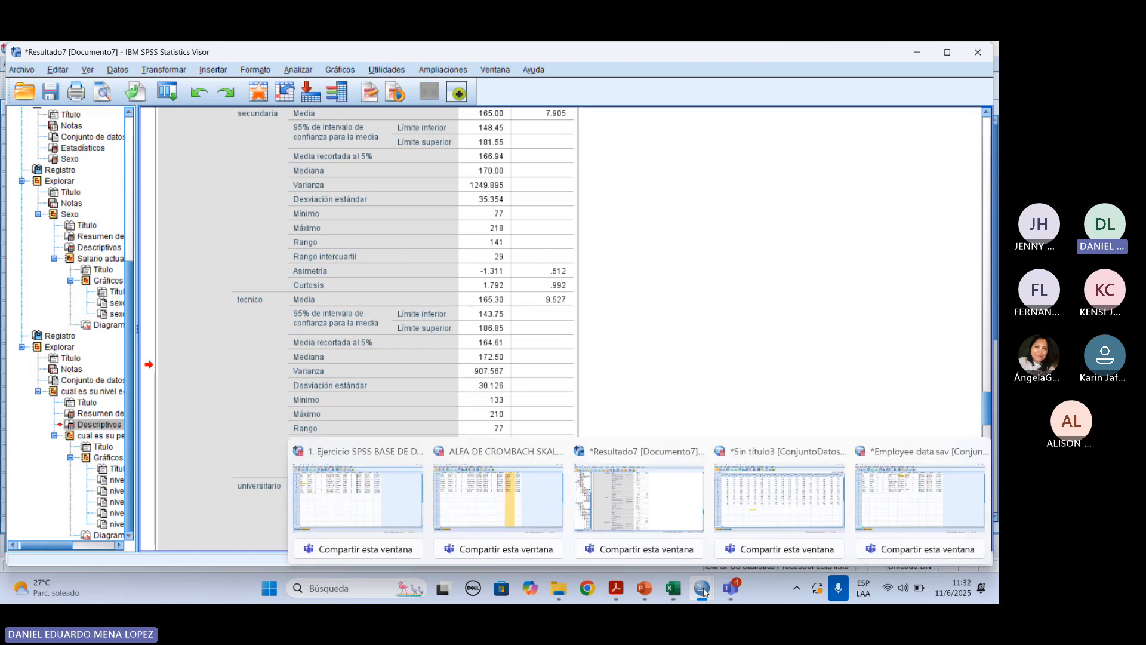
pyautogui.click(358, 507)
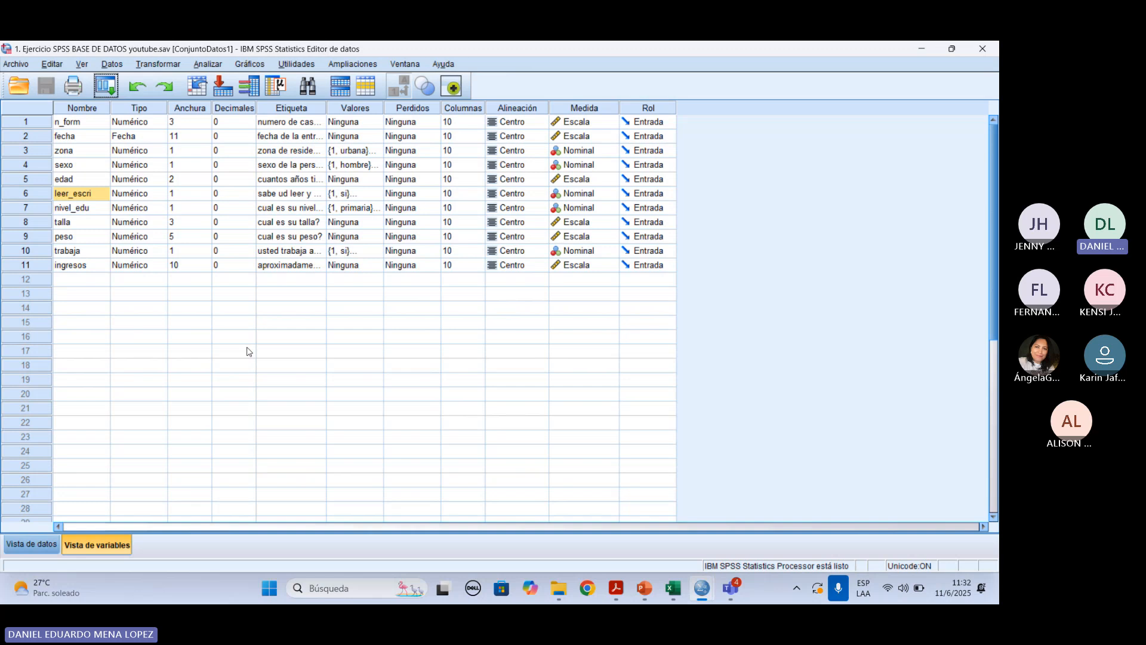
pyautogui.click(92, 282)
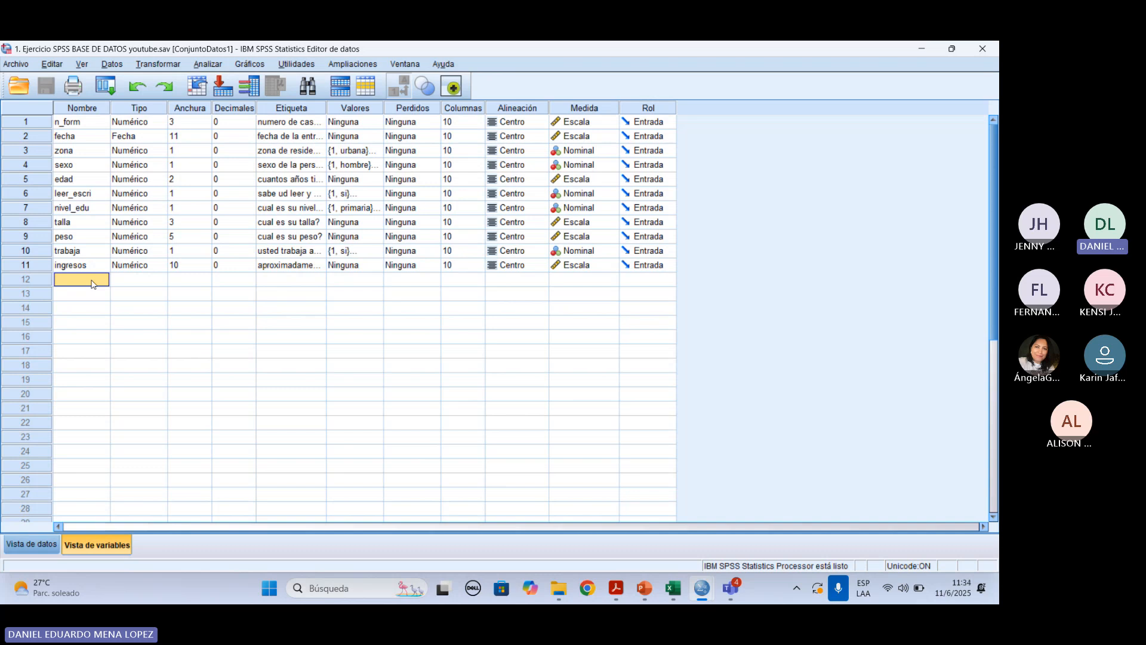
pyautogui.click(92, 280)
pyautogui.write('Elec')
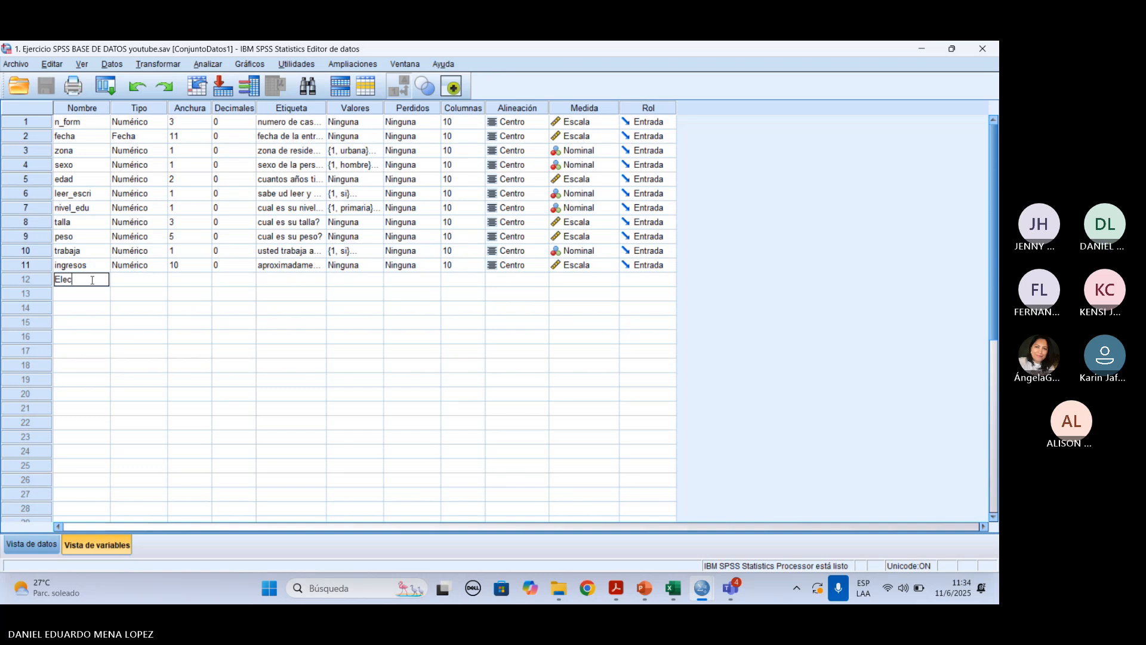
pyautogui.write('trod')
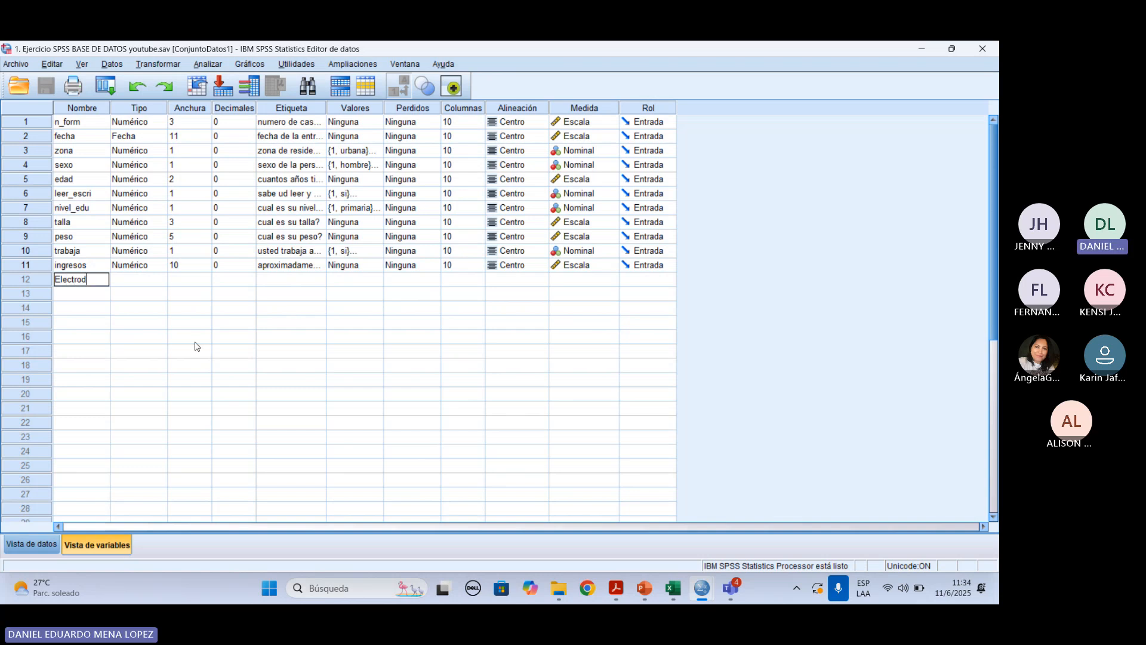
pyautogui.click(217, 338)
pyautogui.click(27, 280)
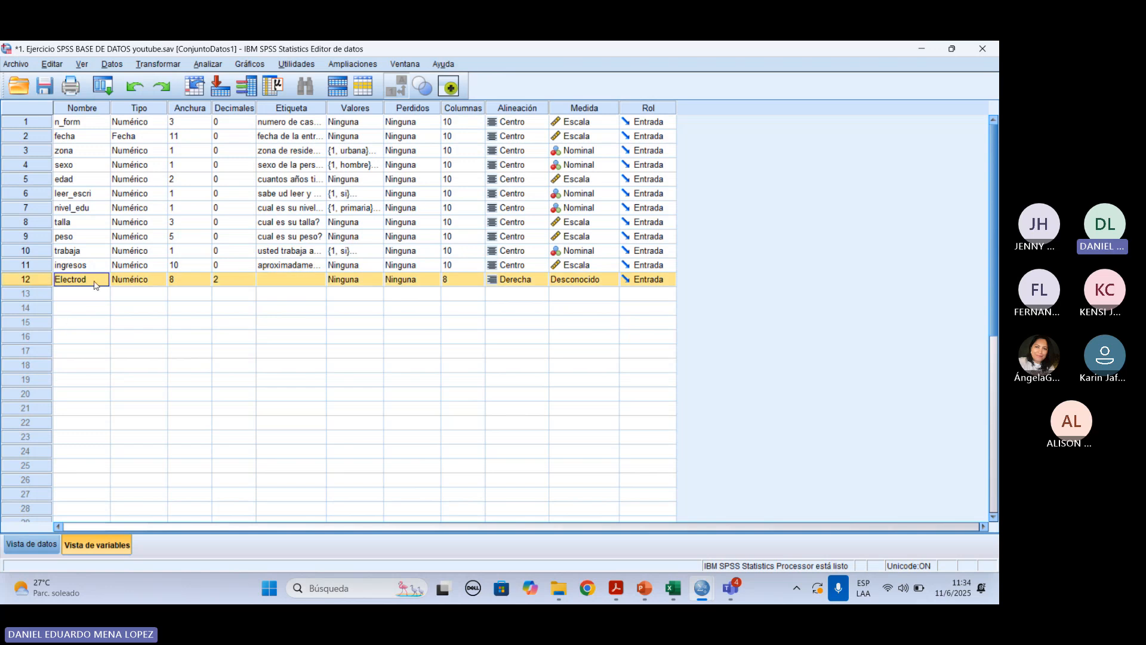
# Set the label of the Electrod variable to "Que electrodomesticos tiene en su hogar?"
pyautogui.click(294, 280)
pyautogui.click(293, 280)
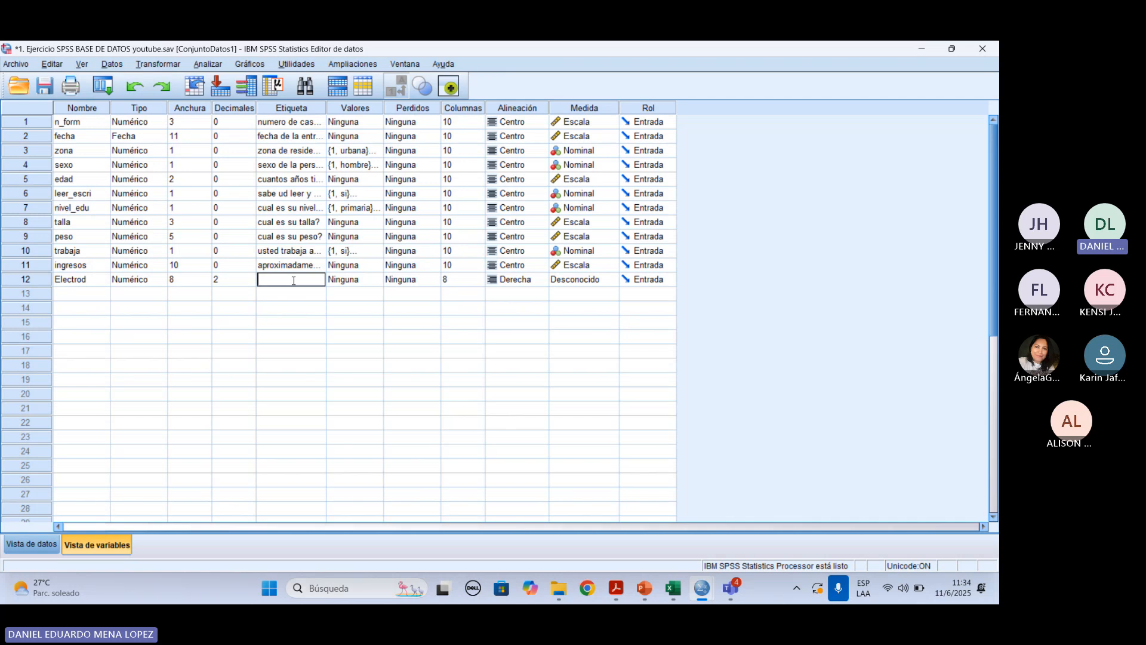
pyautogui.write('Que elect')
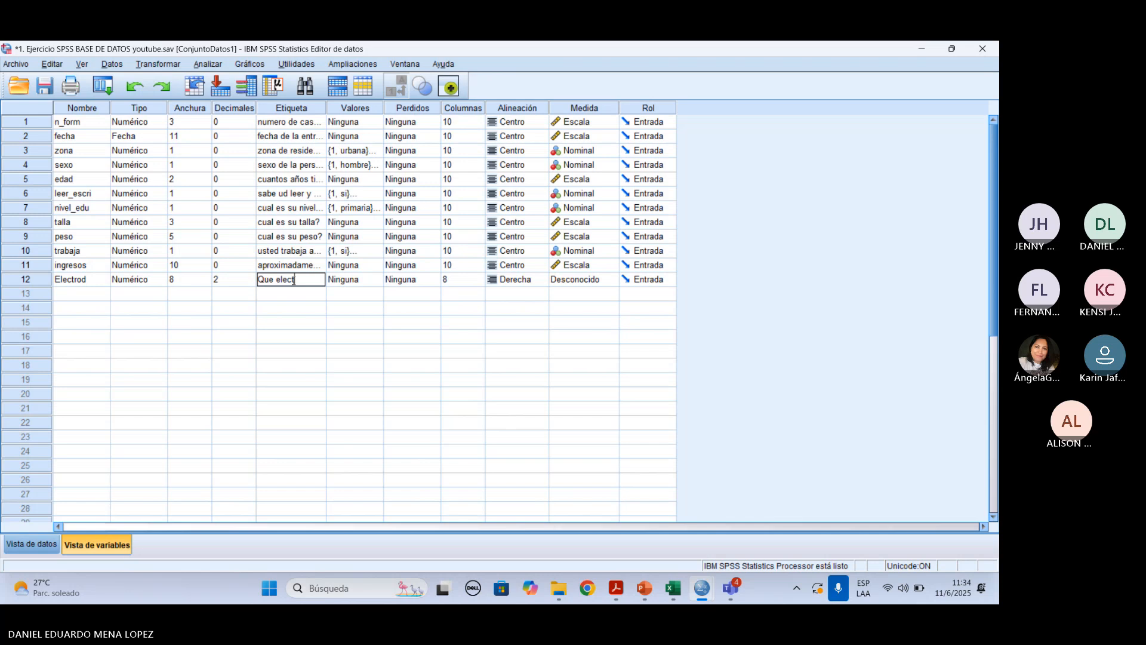
pyautogui.write('rodomesticos')
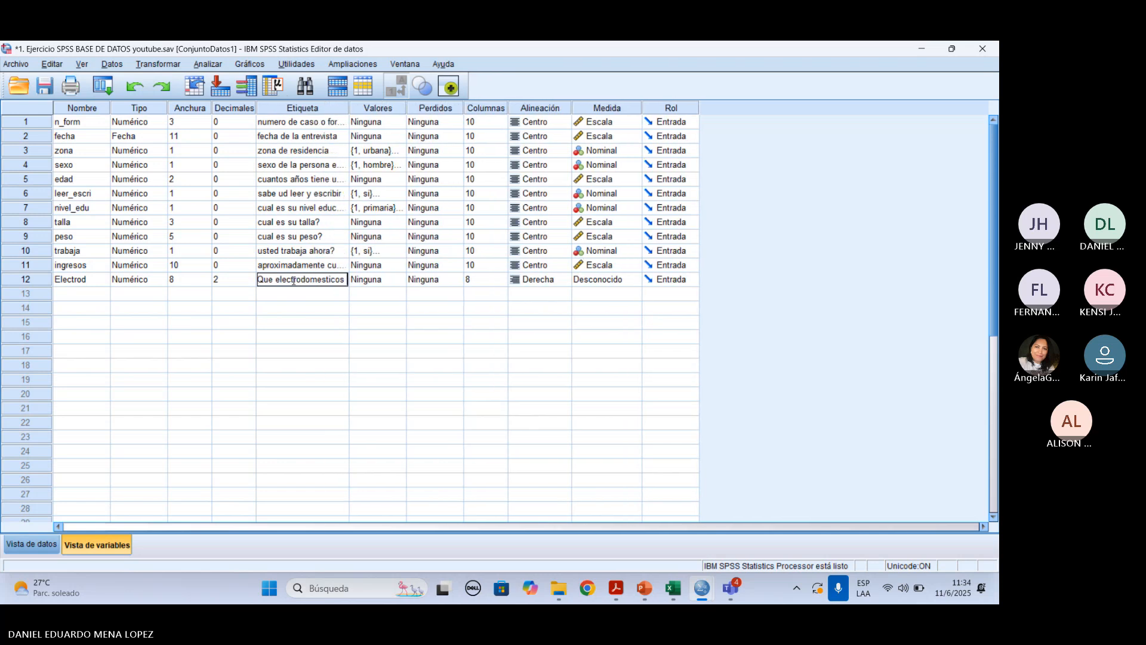
pyautogui.write(' tiene')
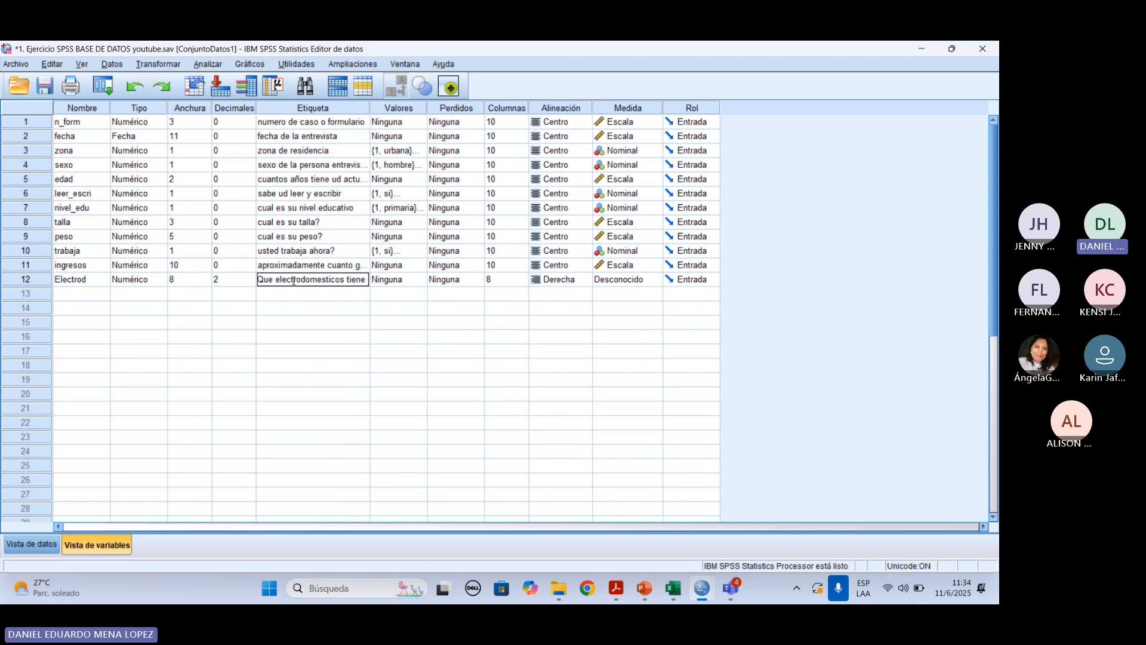
pyautogui.write(' en su hoga')
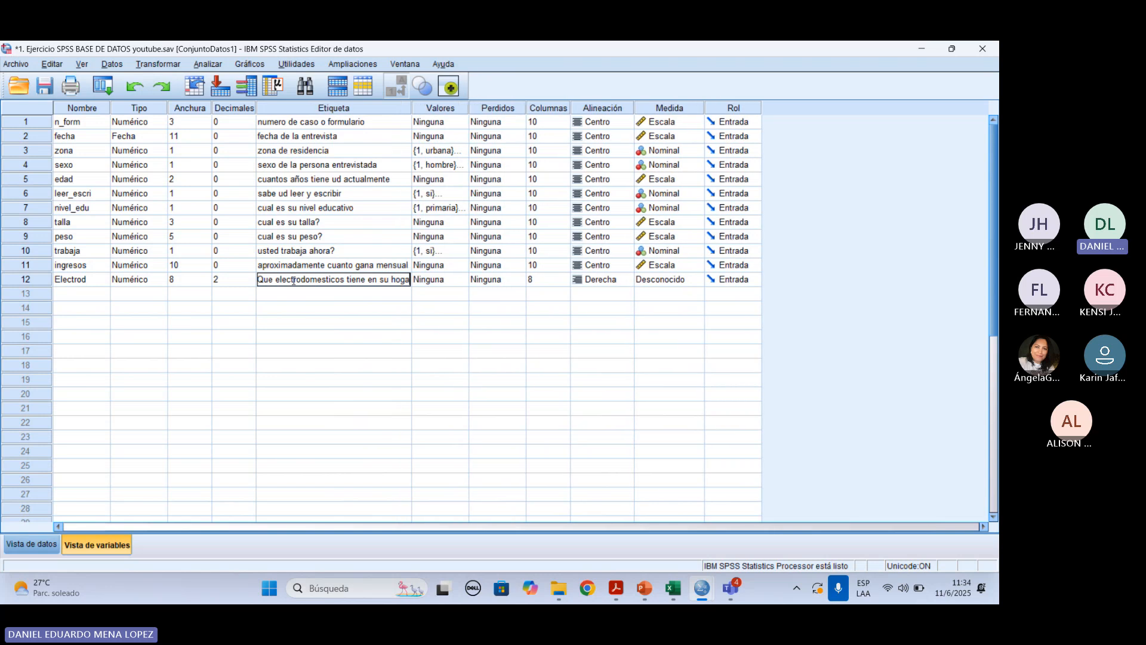
pyautogui.write('r?')
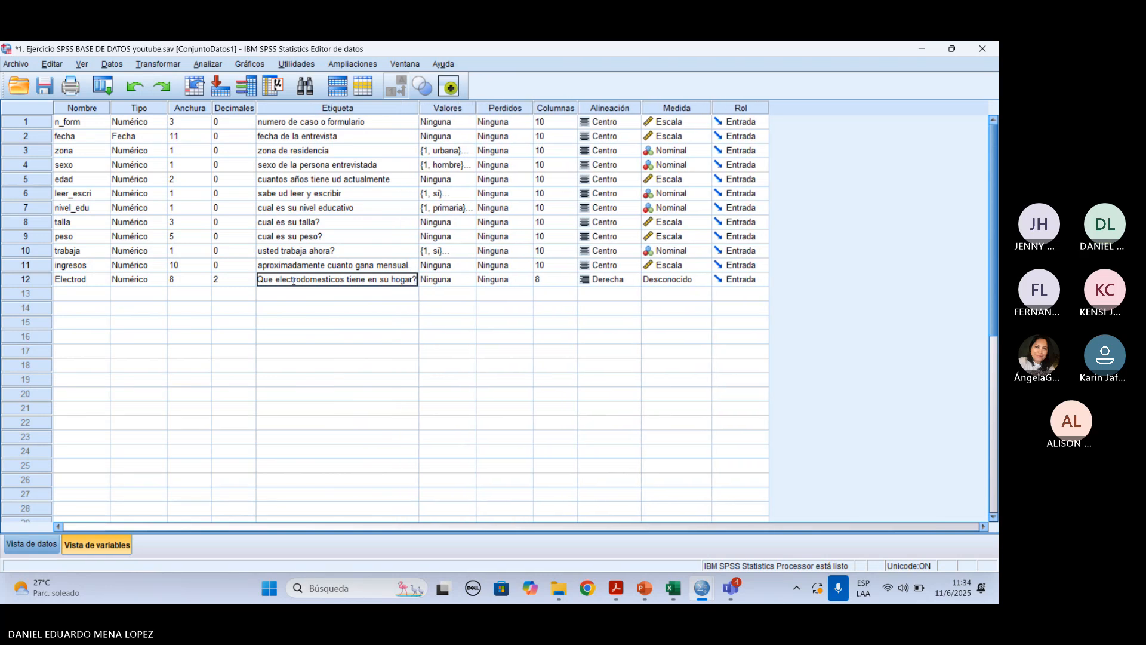
pyautogui.click(293, 351)
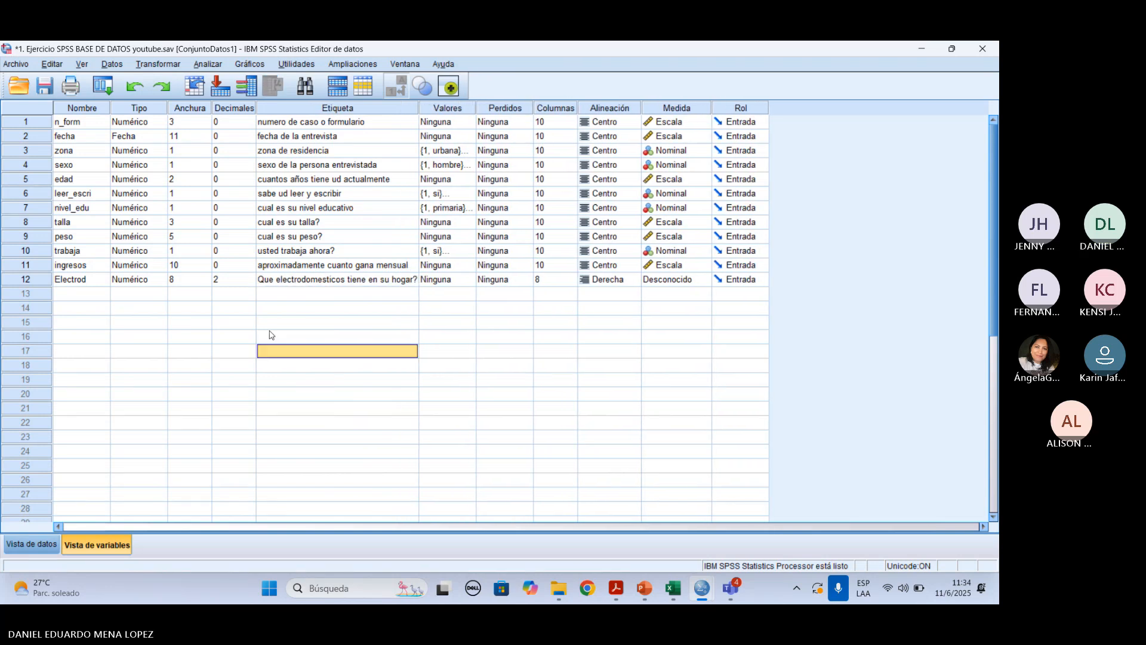
# Define the first value labels for the Electrod variable: 1 = "TV" and 2 = "Microondas"
pyautogui.doubleClick(466, 282)
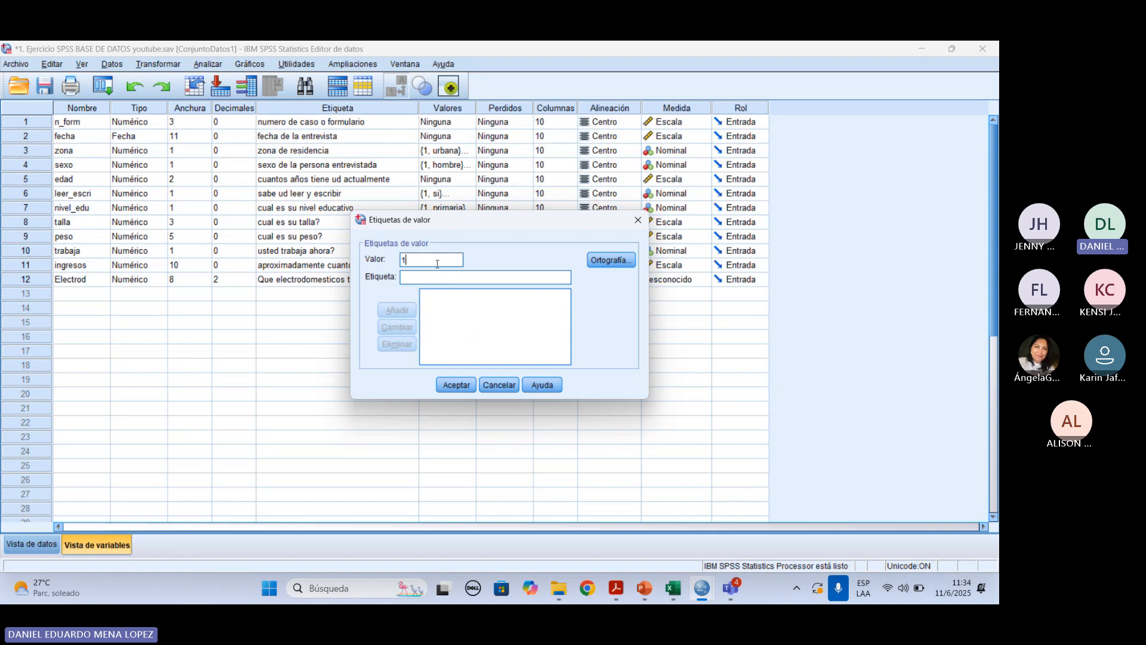
pyautogui.press('Tab')
pyautogui.write('T')
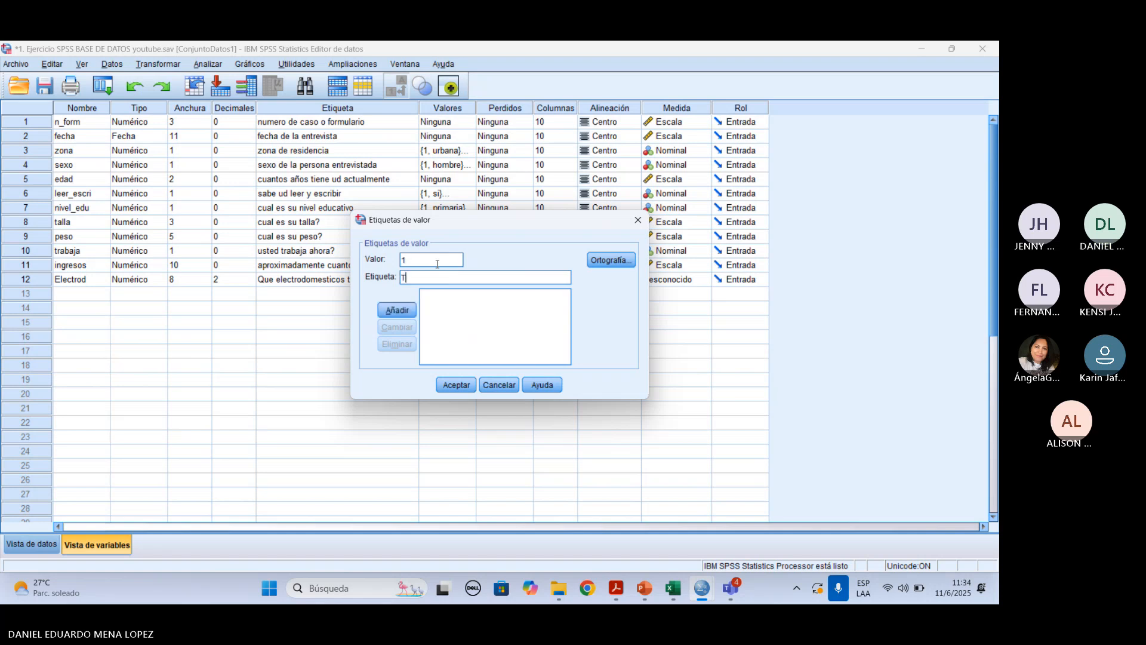
pyautogui.press('Return')
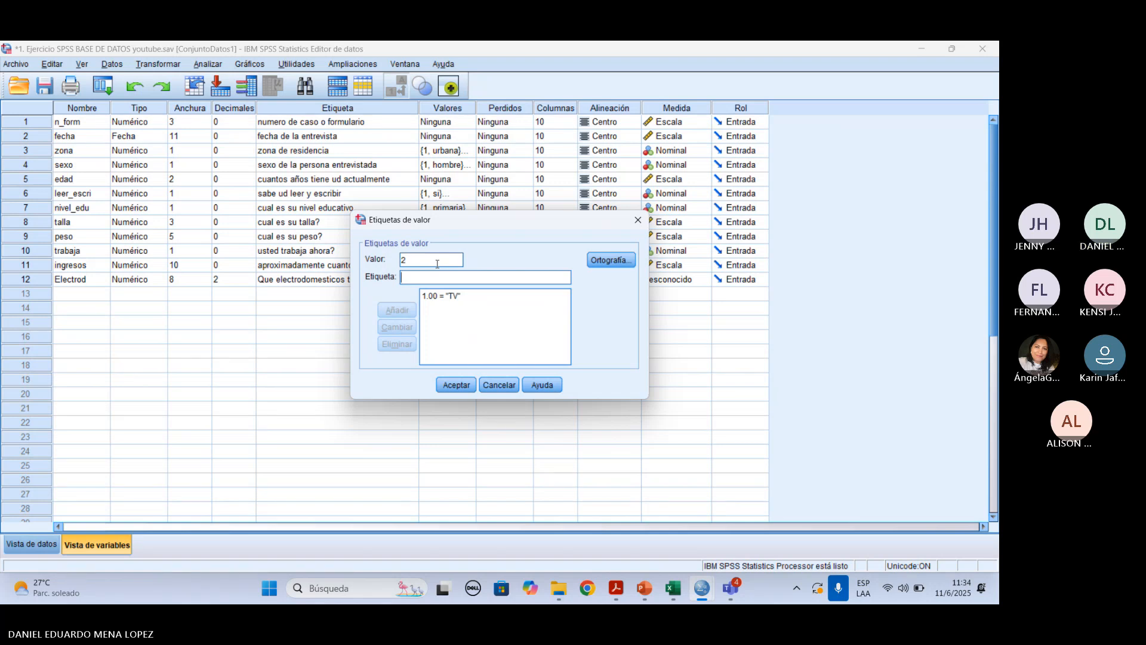
pyautogui.write('m')
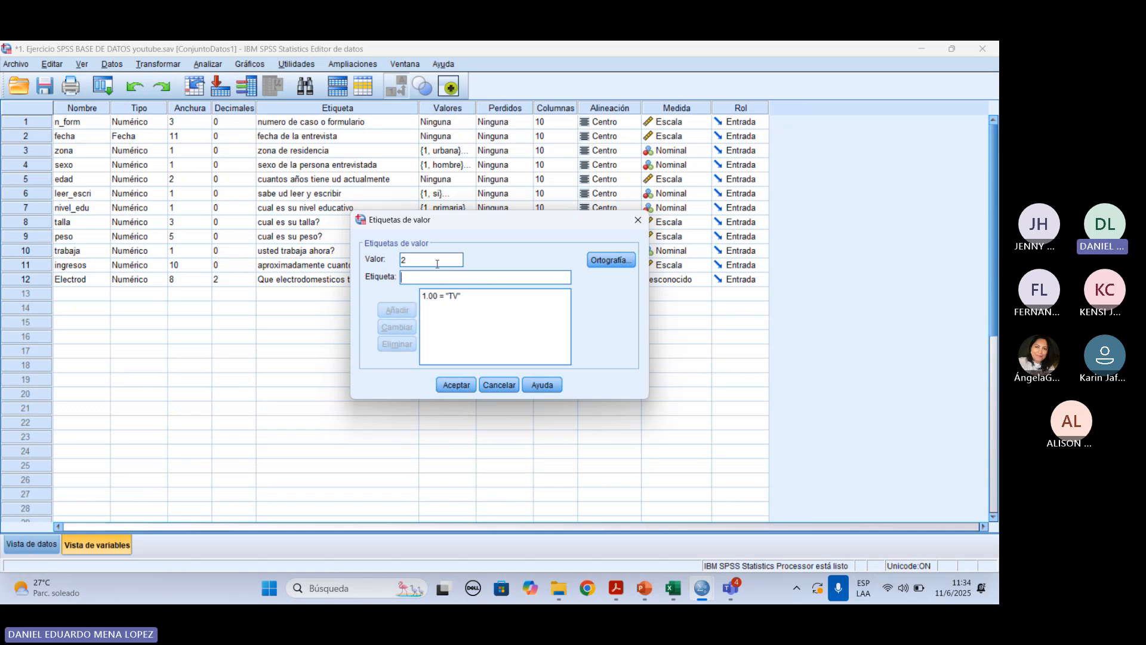
pyautogui.write('icro')
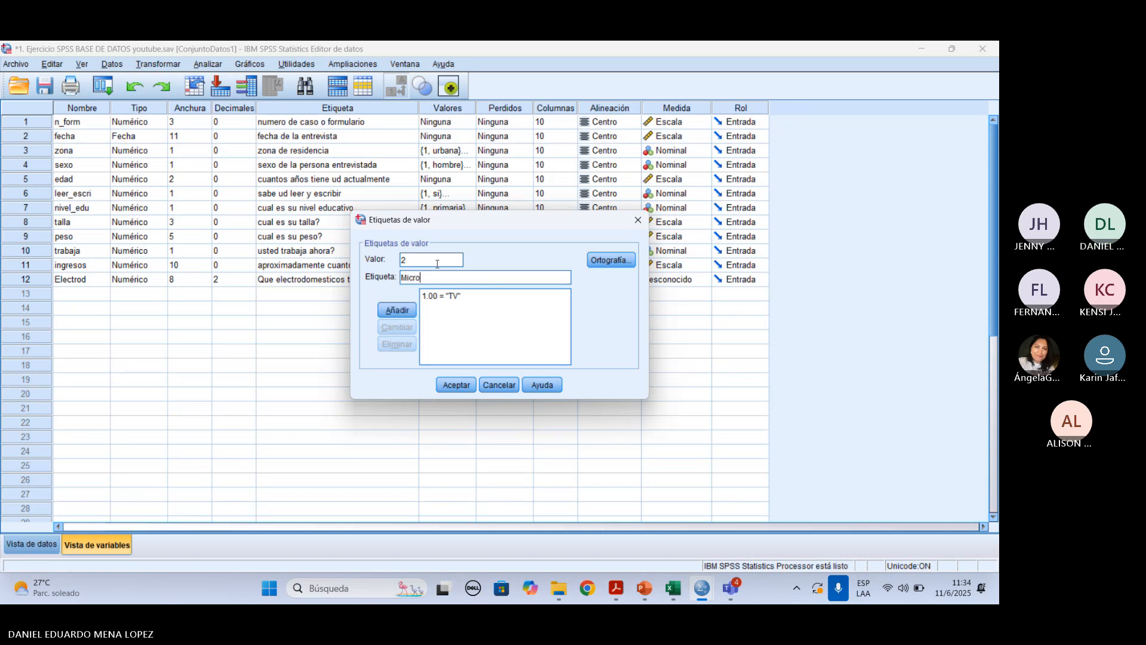
pyautogui.write('ondas')
pyautogui.press('Return')
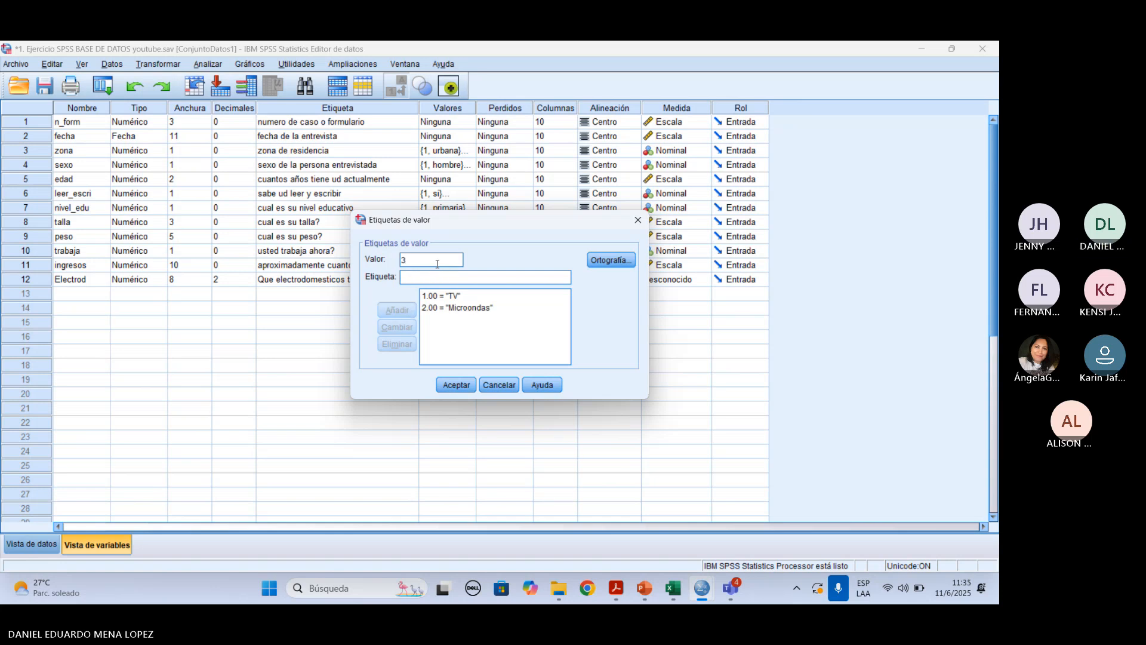
# Add the Electrod value labels 3 = "Estufa" and 4 = "lavadora" and accept the label set
pyautogui.press('Tab')
pyautogui.write('Est')
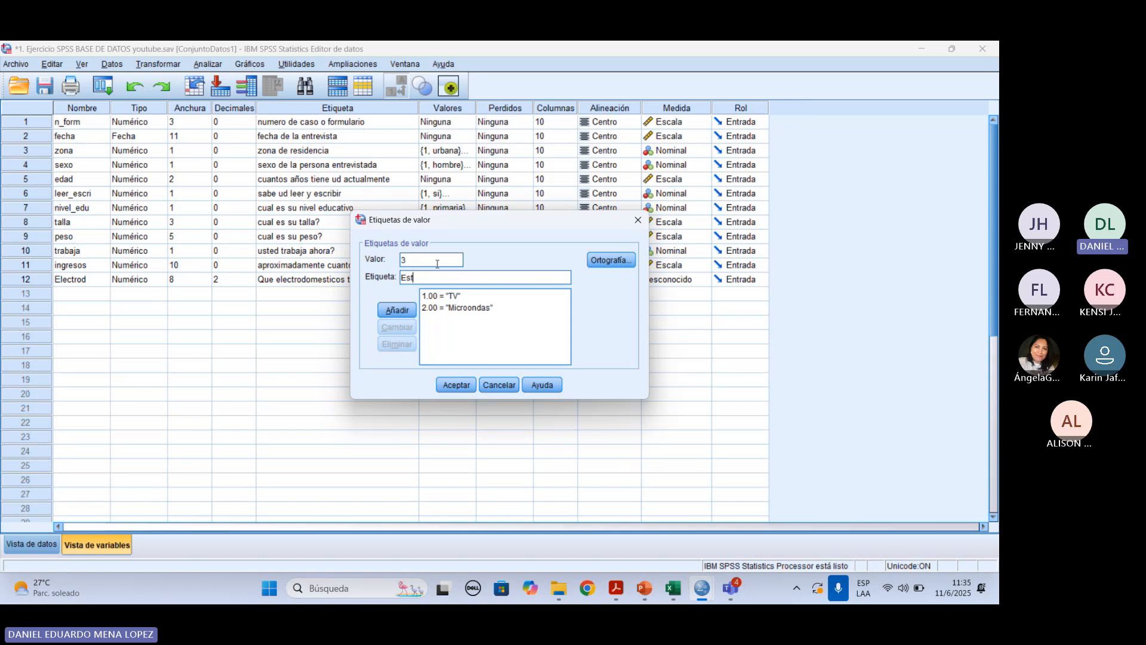
pyautogui.press('Return')
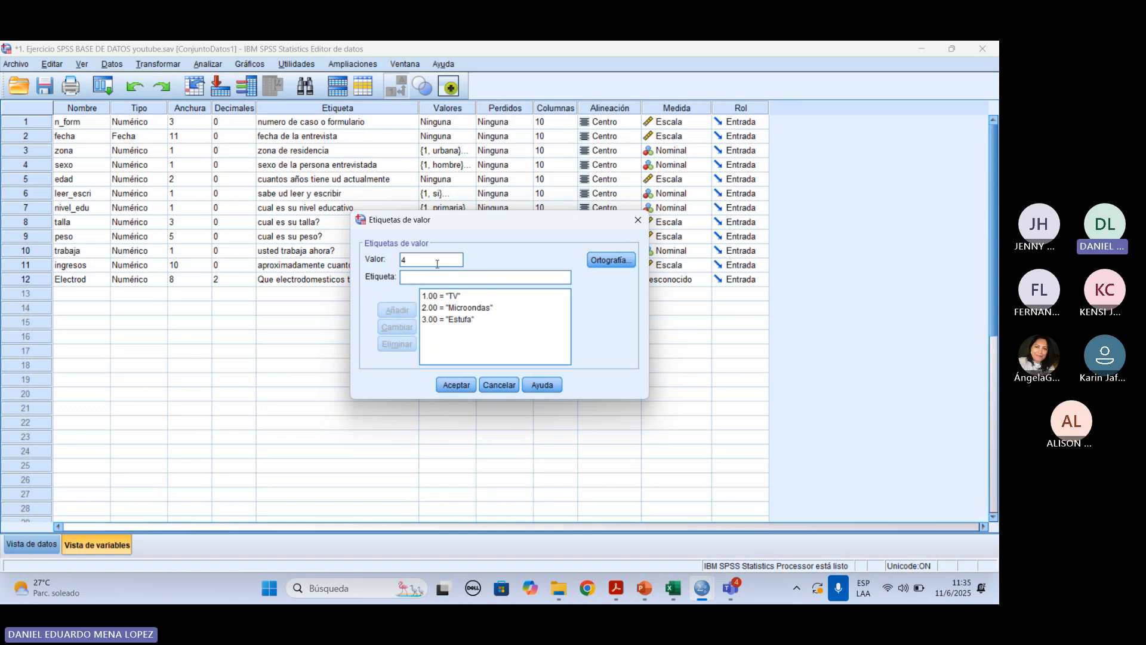
pyautogui.press('Tab')
pyautogui.write('la')
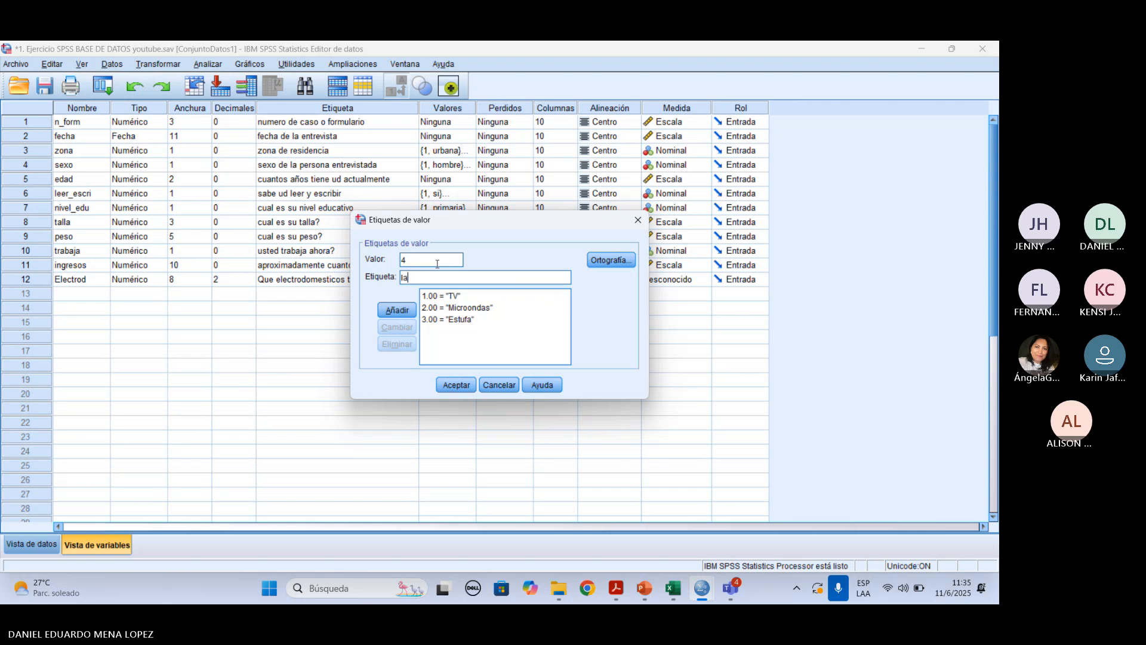
pyautogui.write('vadora')
pyautogui.press('Return')
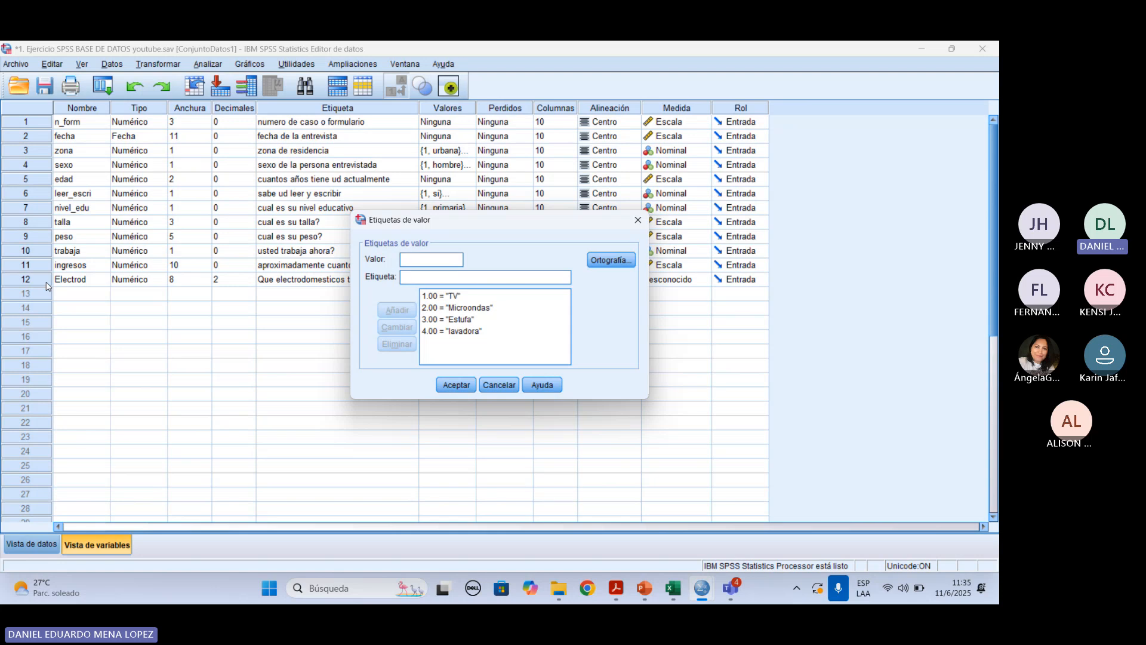
pyautogui.click(455, 385)
# Set the Electrod variable's column width to 10, its alignment to Centro and its measure to Nominal
pyautogui.click(561, 280)
pyautogui.click(572, 278)
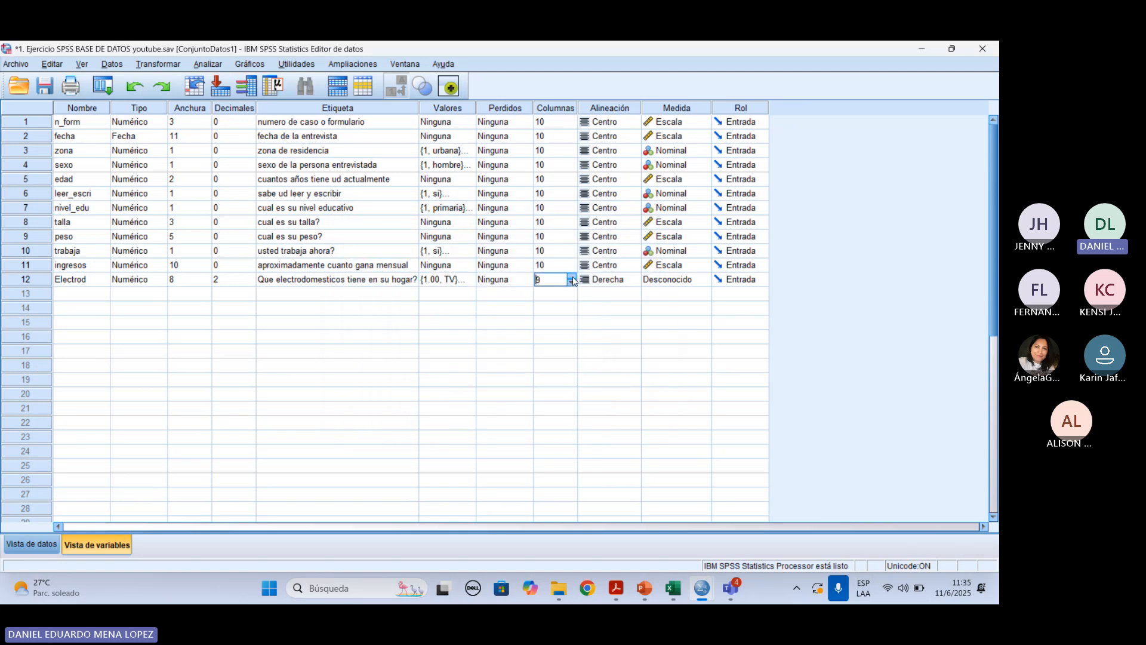
pyautogui.click(572, 278)
pyautogui.click(632, 281)
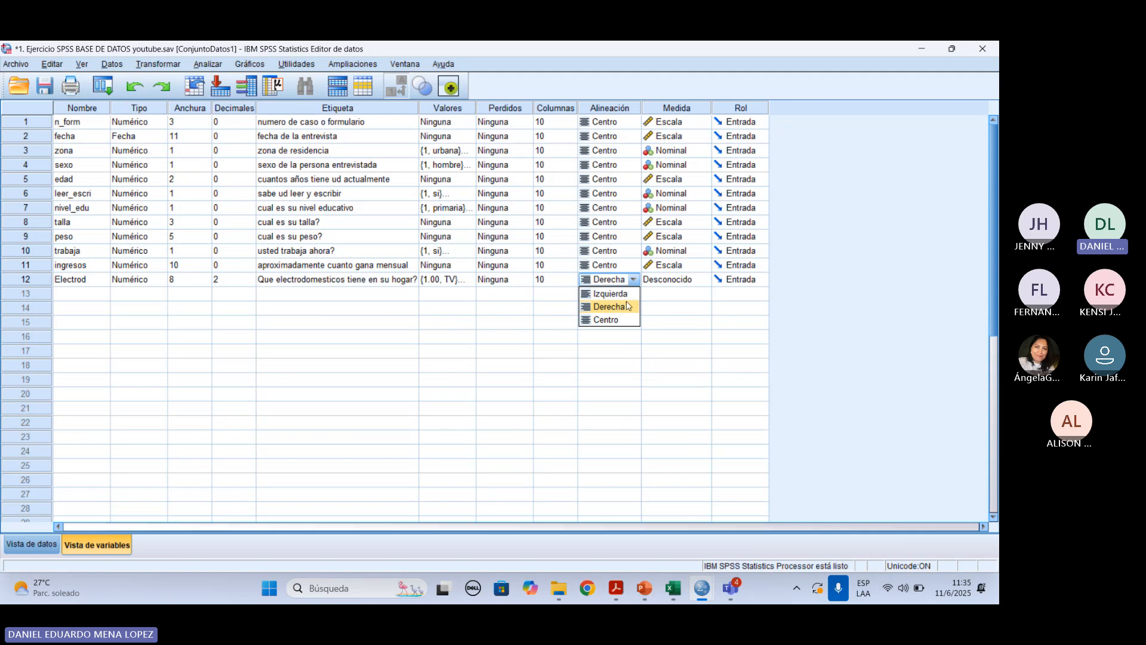
pyautogui.click(632, 318)
pyautogui.click(668, 279)
pyautogui.click(673, 320)
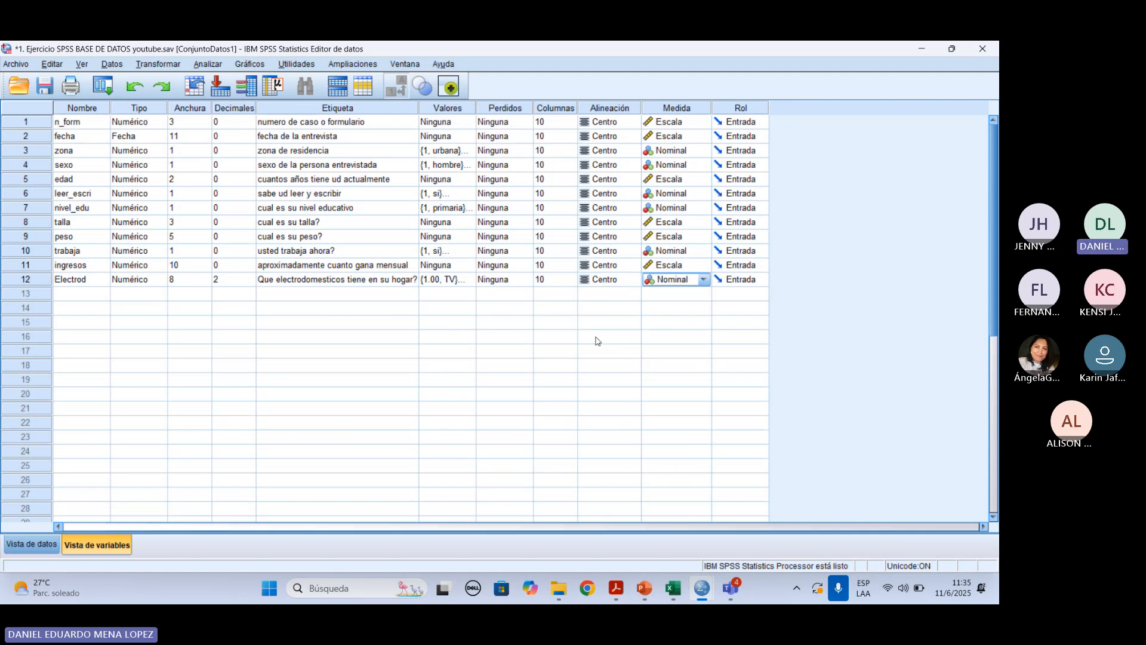
# In the data view, try TV, Microondas and Estufa as case 1's Electrod answer and settle on lavadora
pyautogui.click(34, 545)
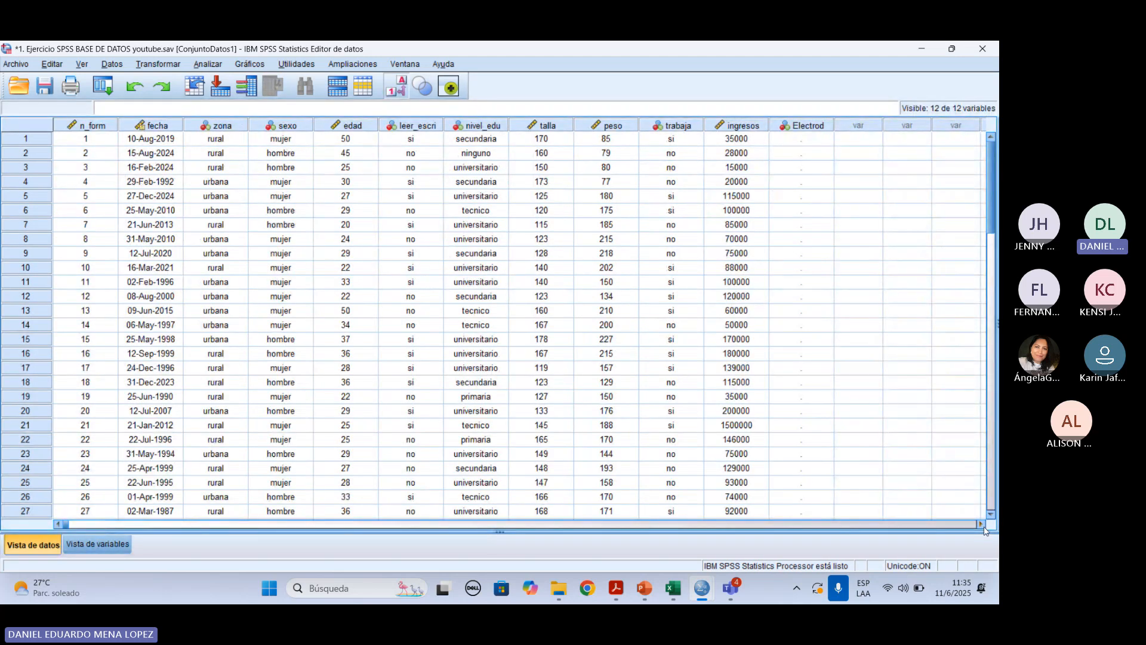
pyautogui.click(25, 143)
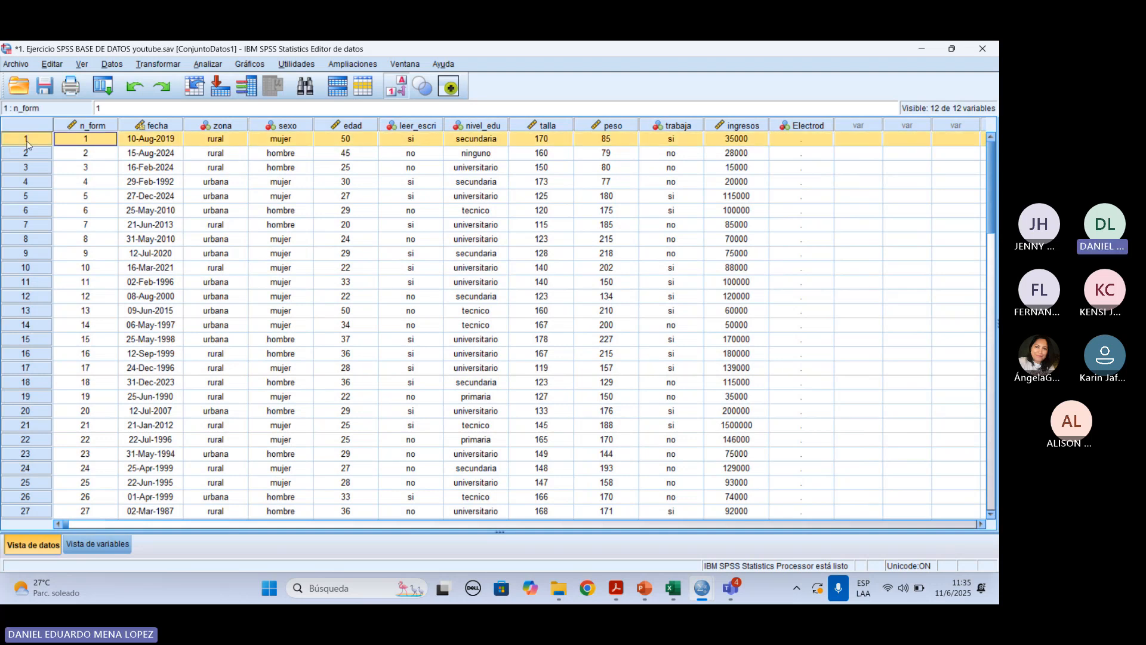
pyautogui.doubleClick(821, 141)
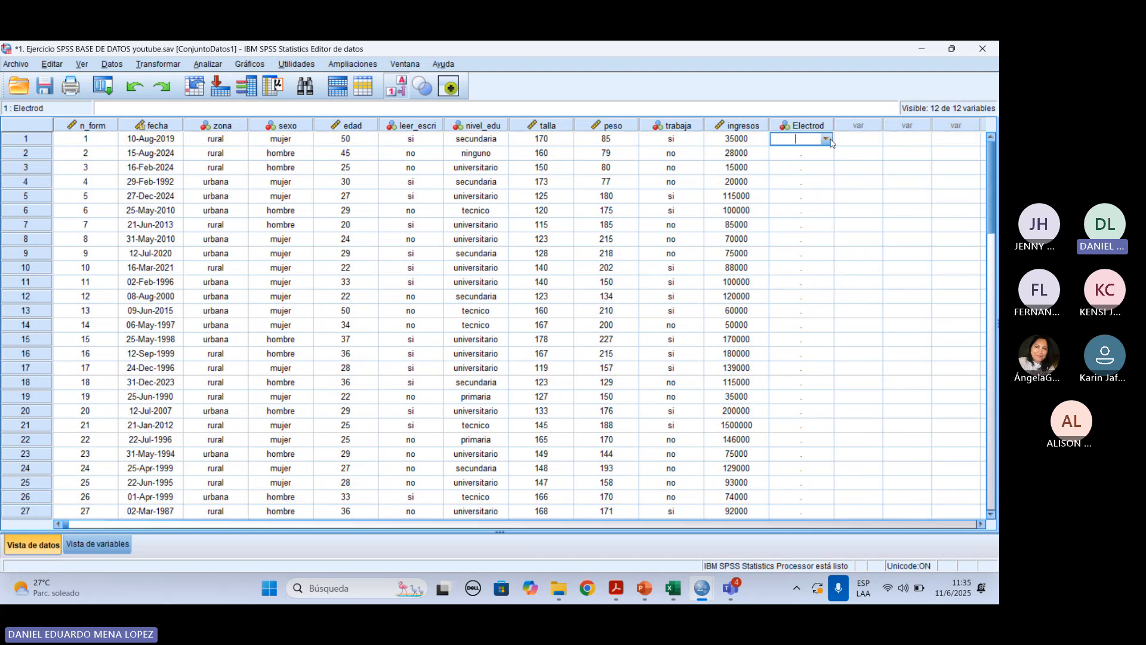
pyautogui.click(826, 139)
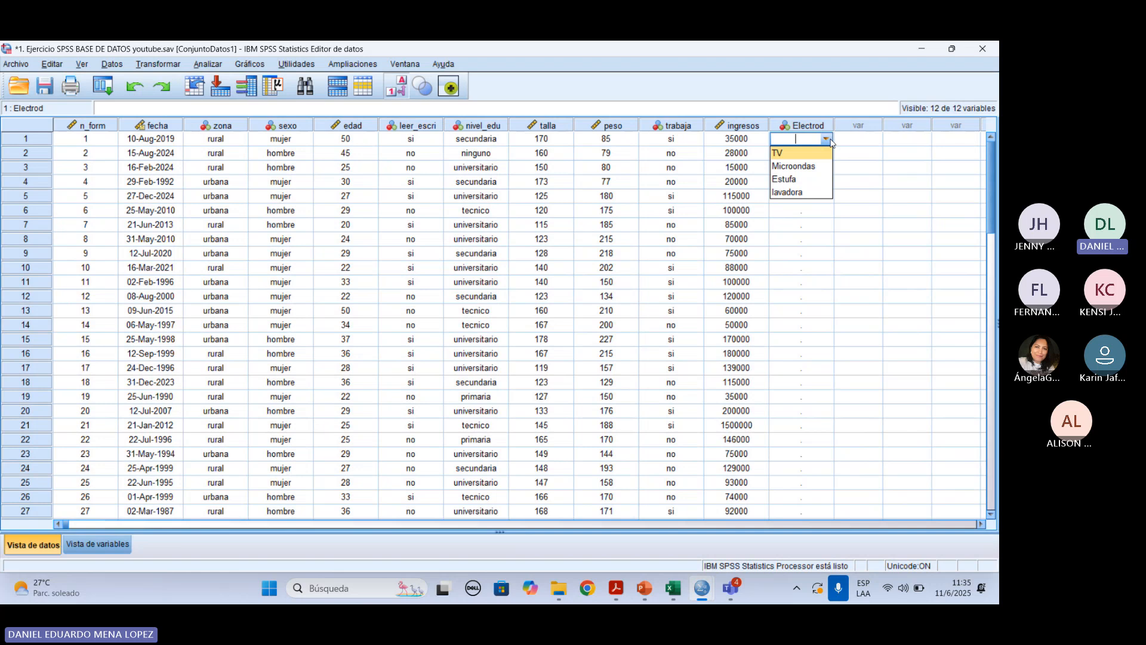
pyautogui.click(802, 153)
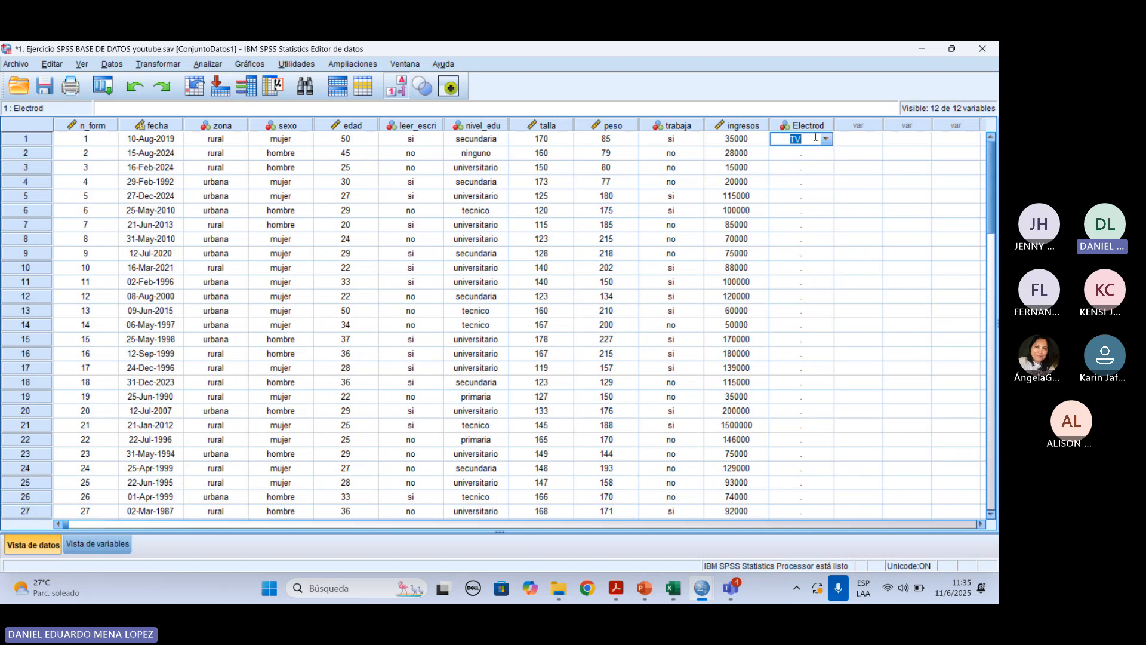
pyautogui.click(826, 140)
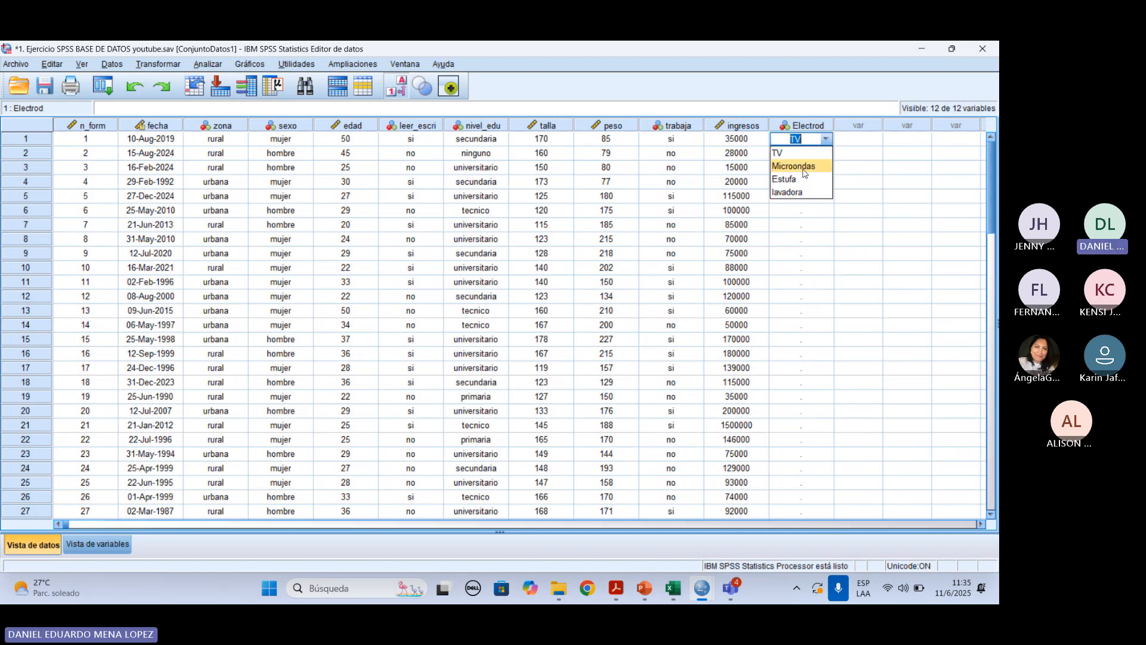
pyautogui.click(800, 166)
pyautogui.click(828, 140)
pyautogui.click(804, 181)
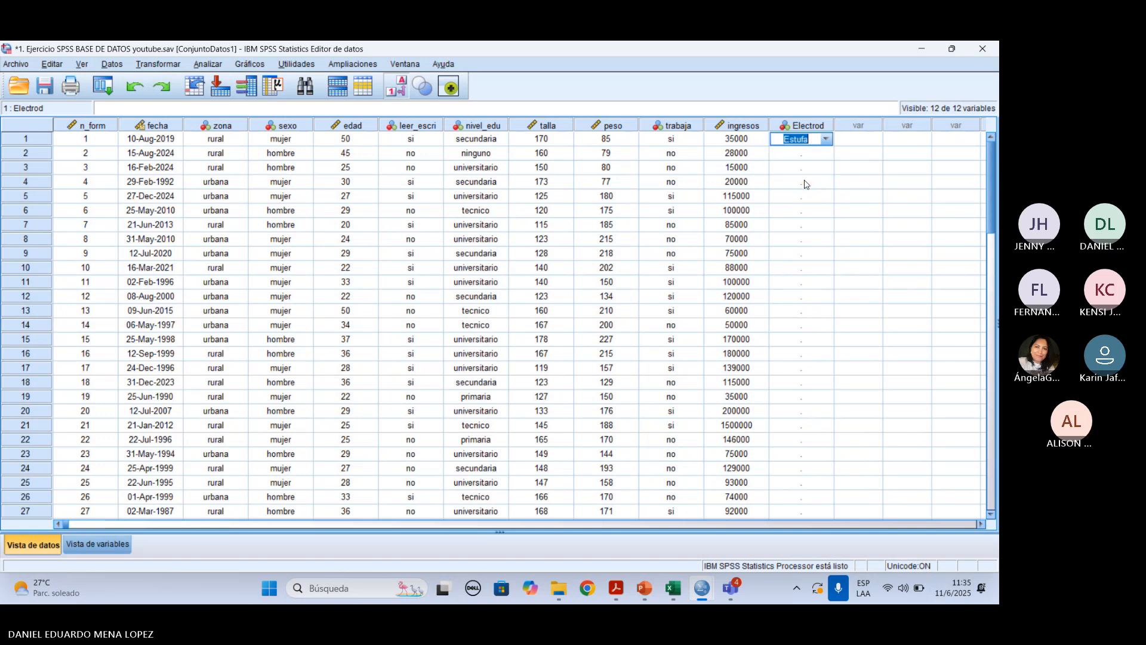
pyautogui.click(828, 140)
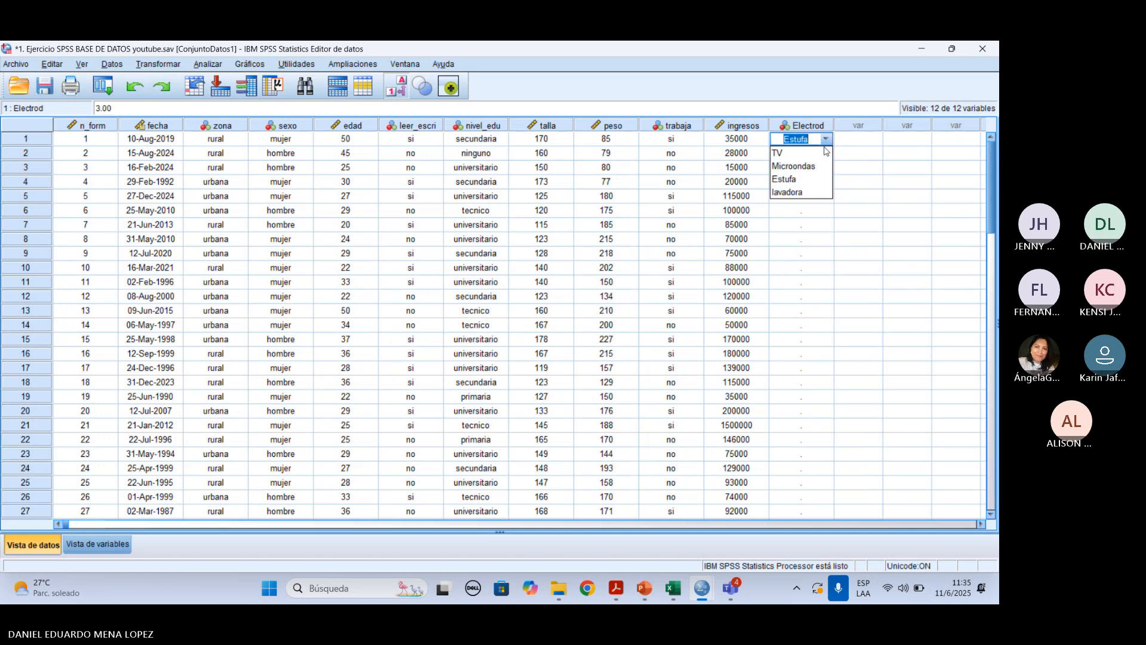
pyautogui.click(813, 191)
# Set Electrod to Microondas for case 2, Estufa for case 3 and Microondas for case 4
pyautogui.click(800, 153)
pyautogui.click(827, 154)
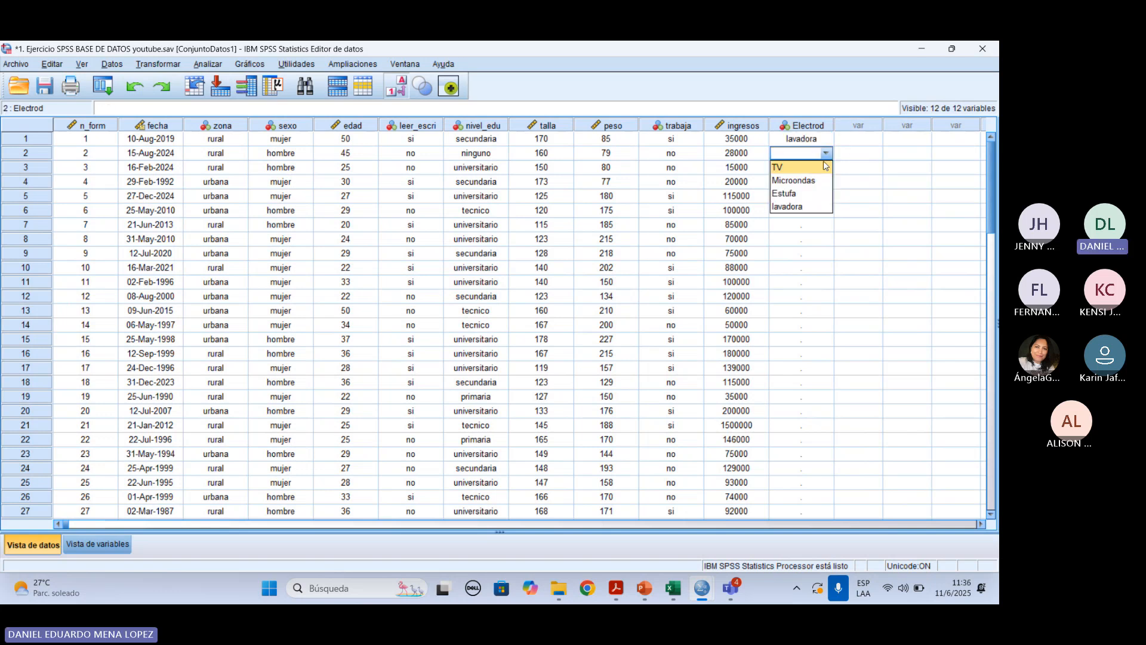
pyautogui.click(794, 181)
pyautogui.click(800, 168)
pyautogui.click(827, 168)
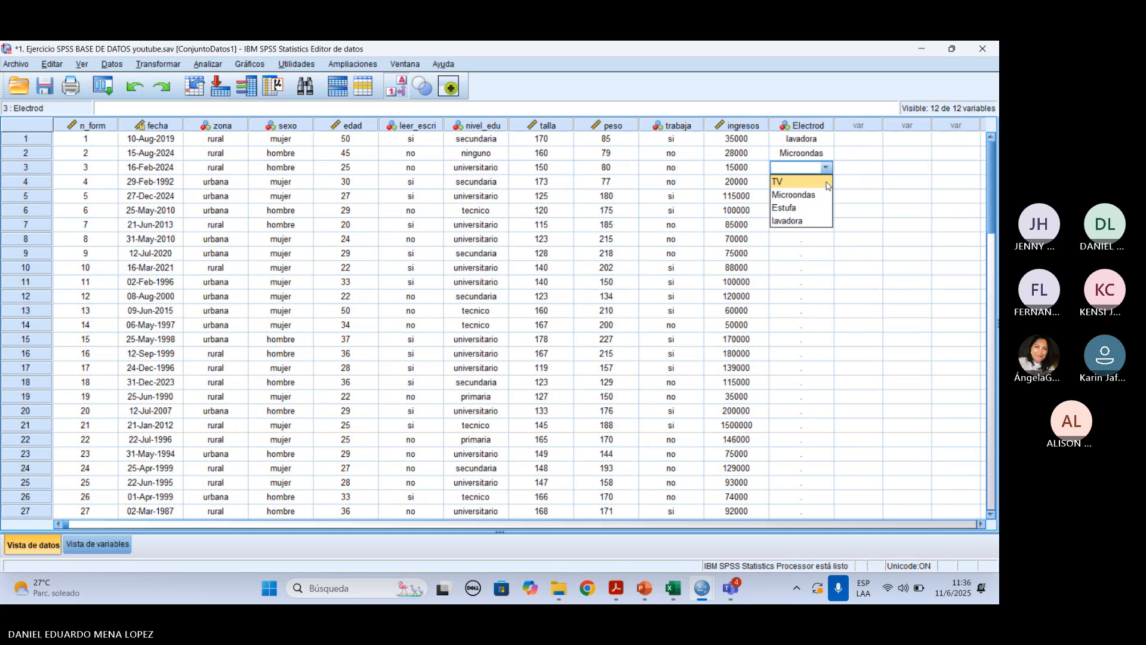
pyautogui.click(812, 208)
pyautogui.click(818, 182)
pyautogui.click(828, 181)
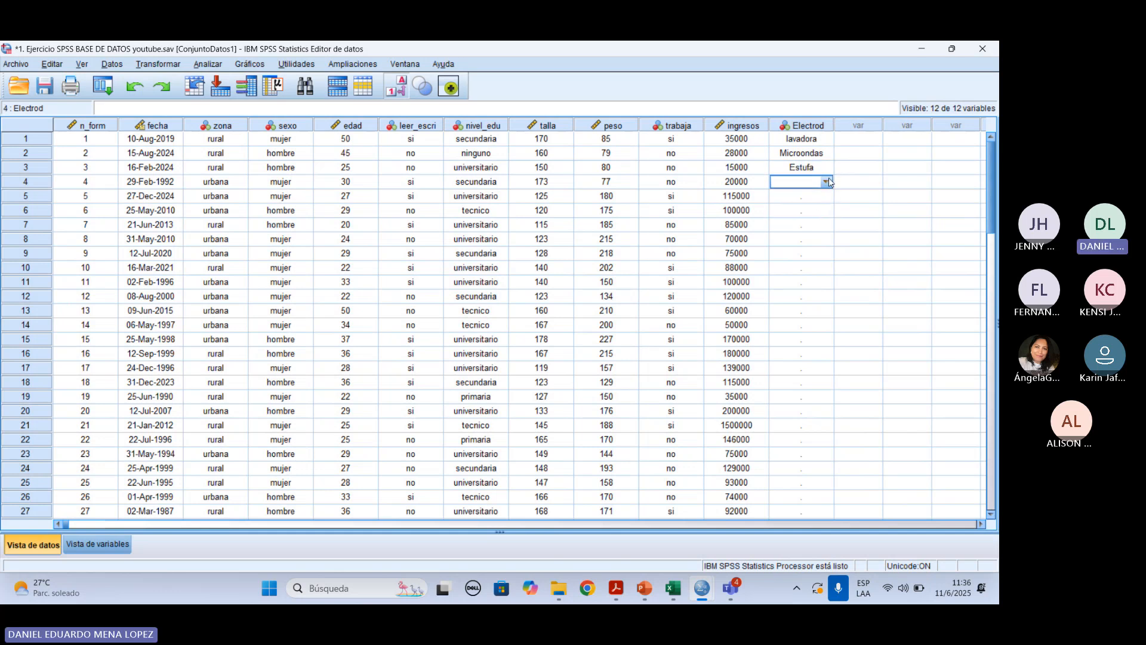
pyautogui.click(827, 182)
pyautogui.click(794, 206)
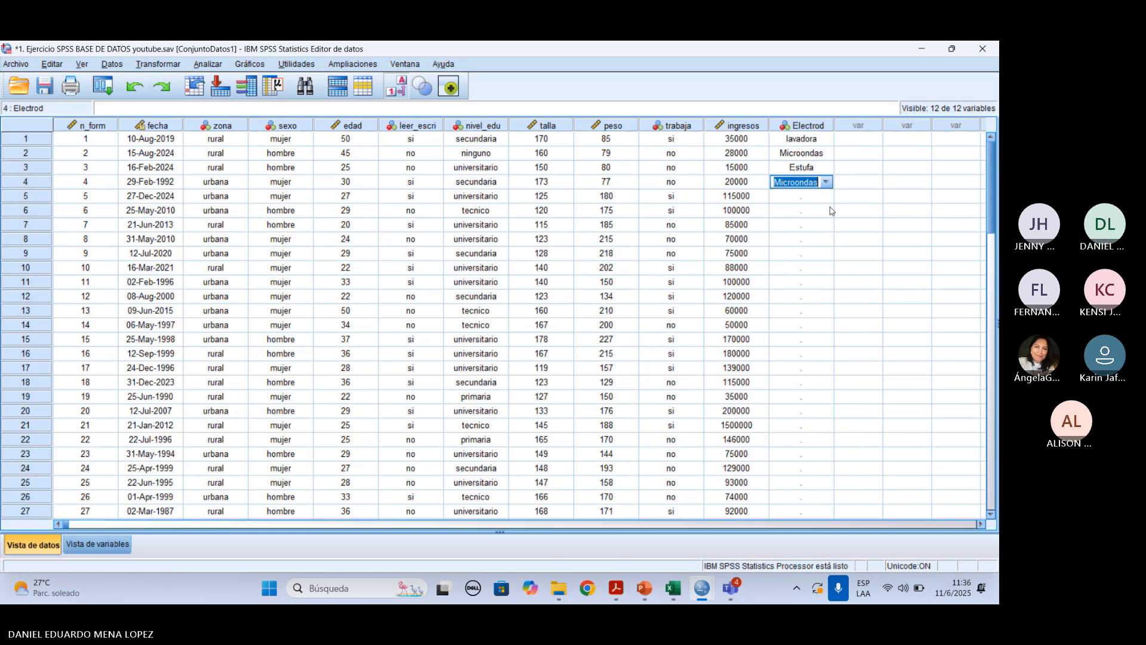
# Review the answer options offered for case 1 in the Electrod column without changing its value
pyautogui.click(820, 141)
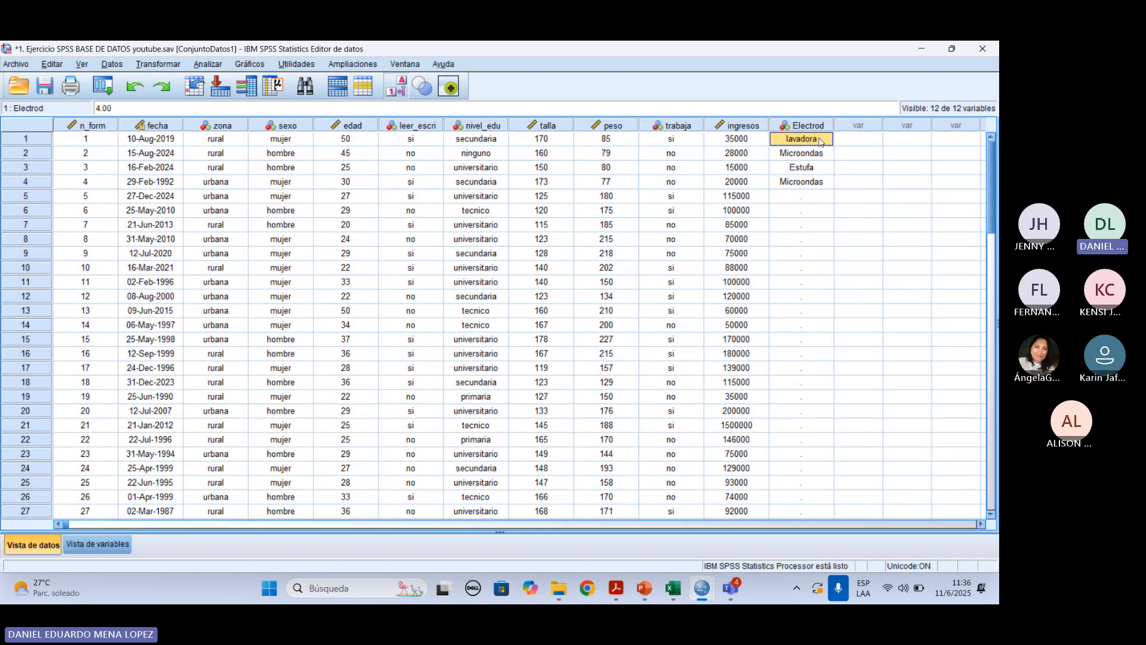
pyautogui.click(820, 140)
pyautogui.click(827, 139)
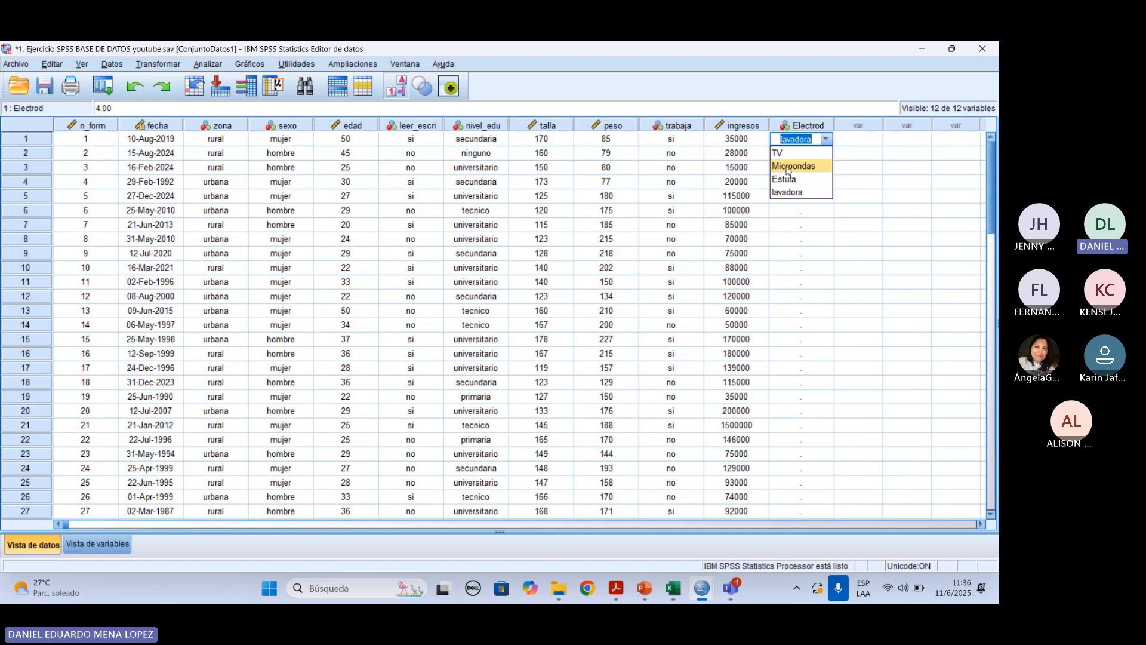
pyautogui.click(850, 140)
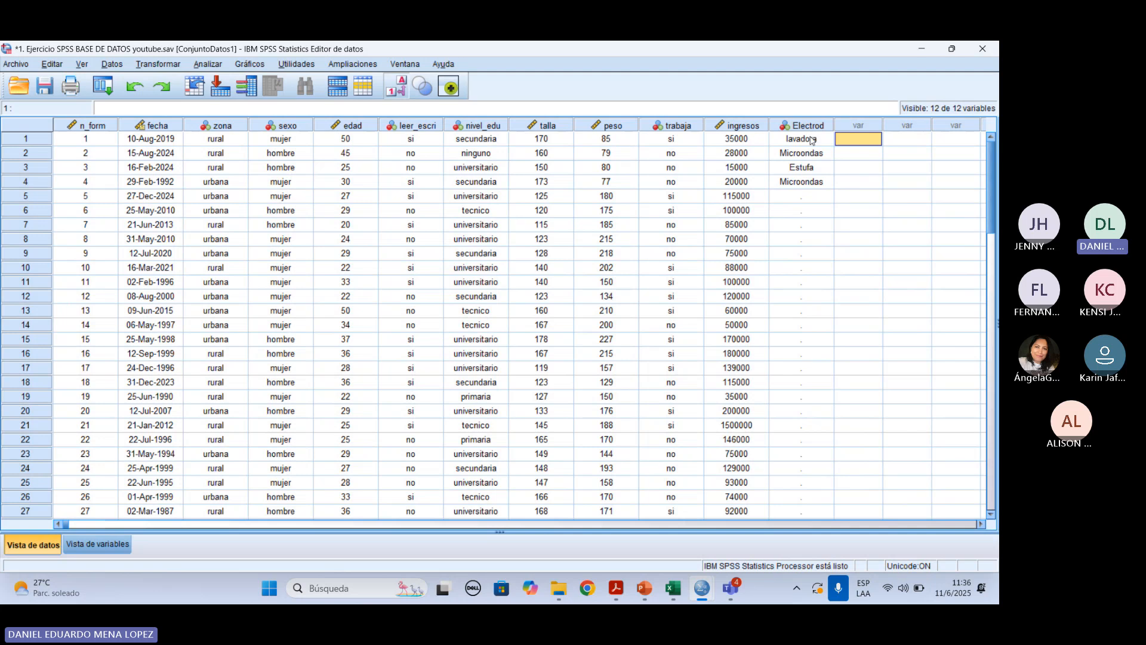
pyautogui.click(812, 140)
pyautogui.click(811, 180)
pyautogui.click(814, 143)
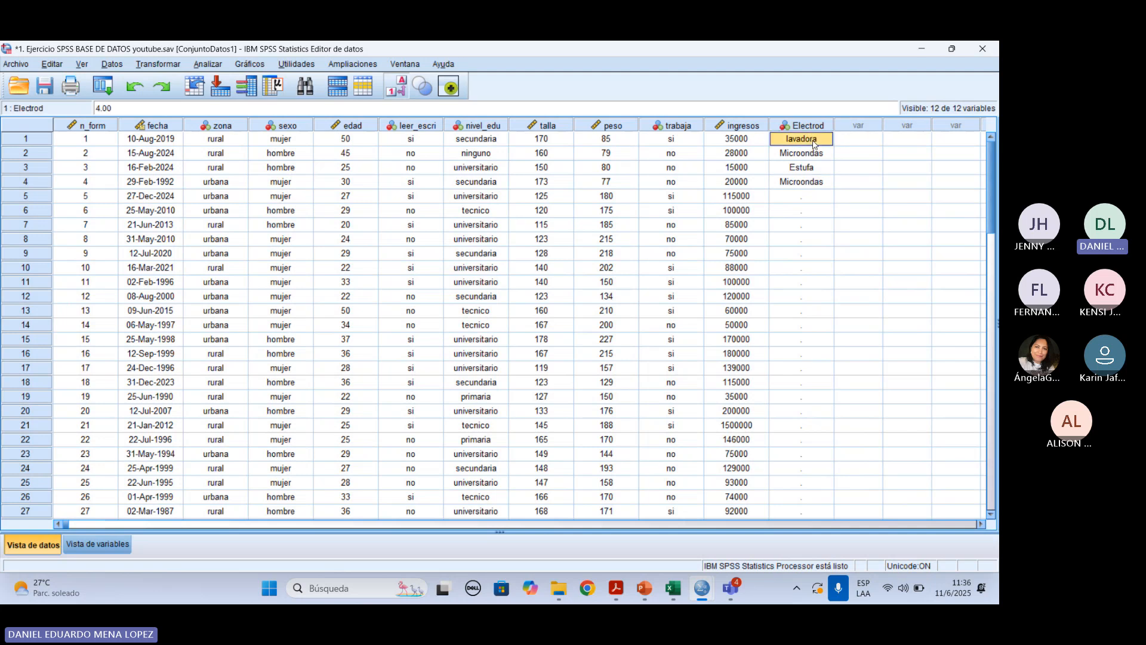
# Return to the variable view and review the value labels and full definition of the Electrod variable
pyautogui.click(89, 544)
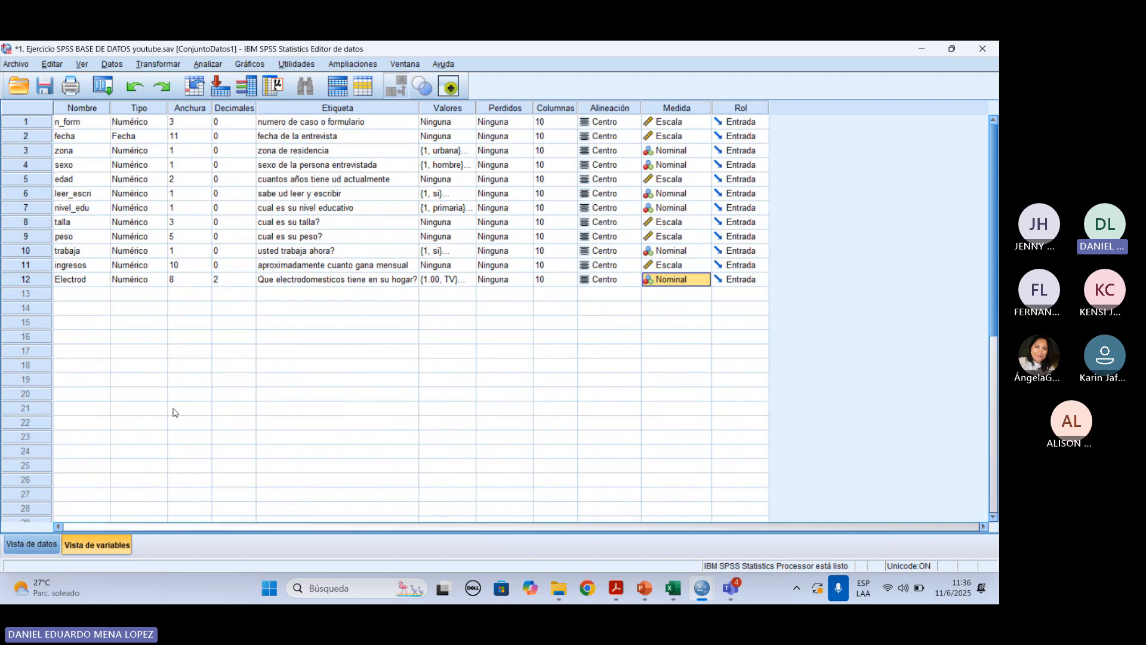
pyautogui.click(76, 296)
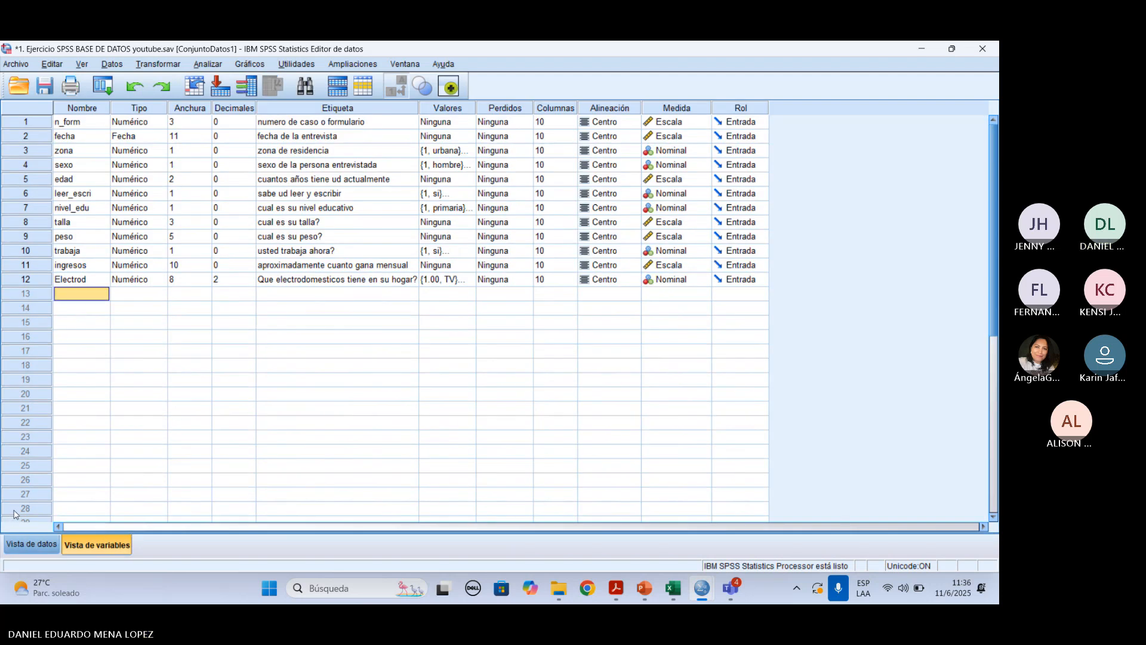
pyautogui.click(471, 279)
pyautogui.click(472, 279)
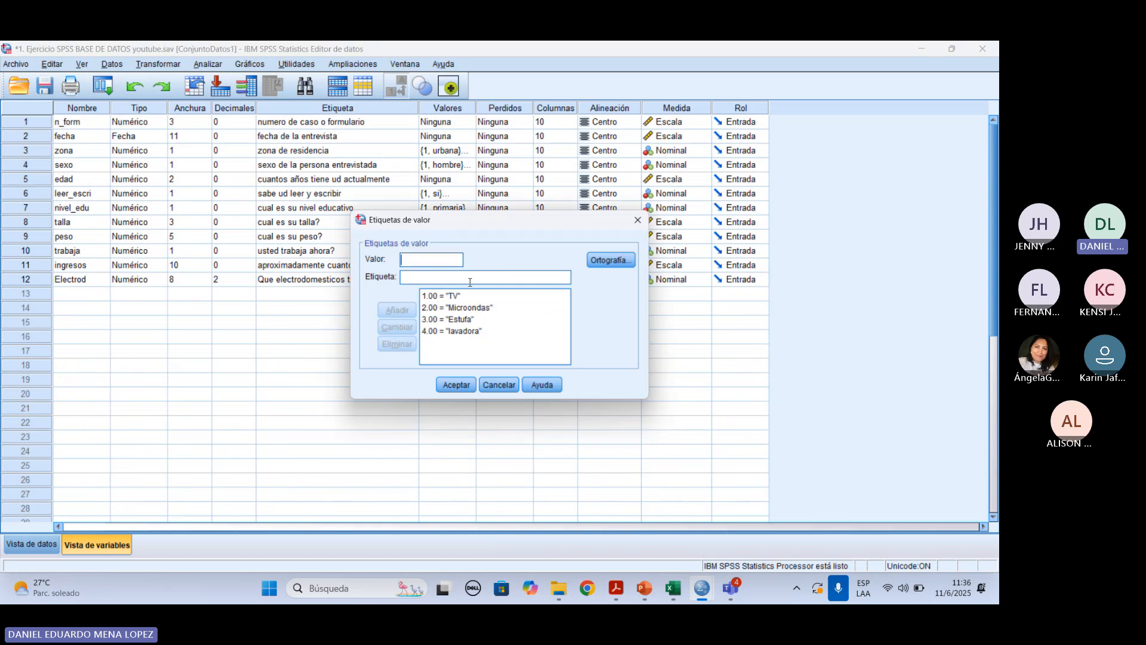
pyautogui.click(457, 385)
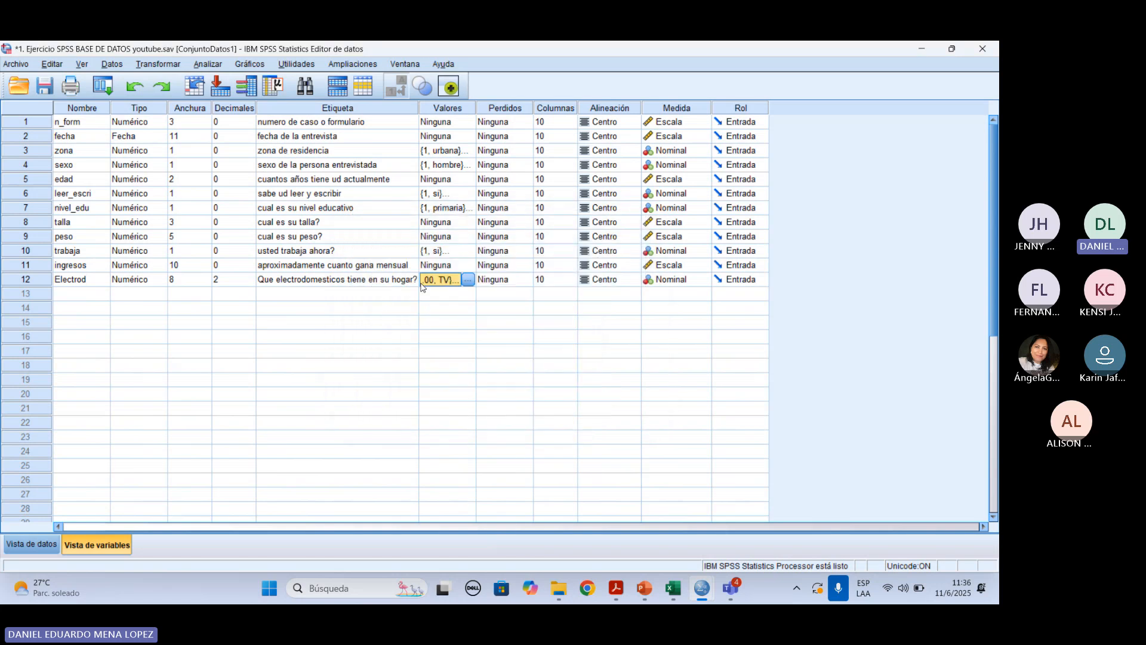
pyautogui.click(31, 279)
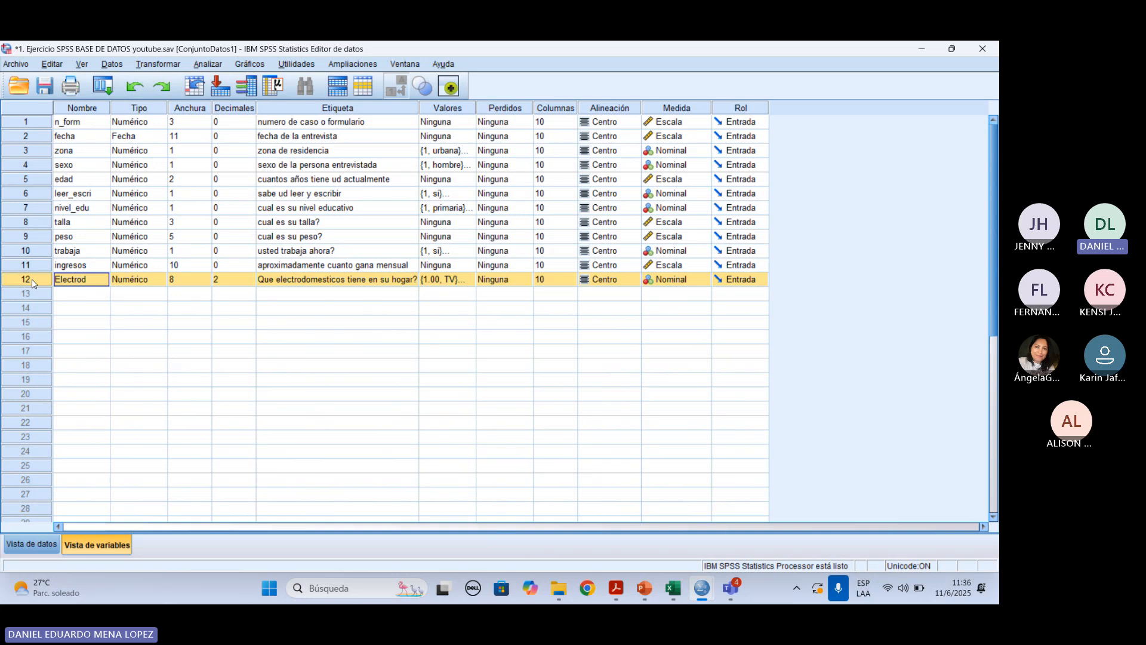
pyautogui.click(73, 297)
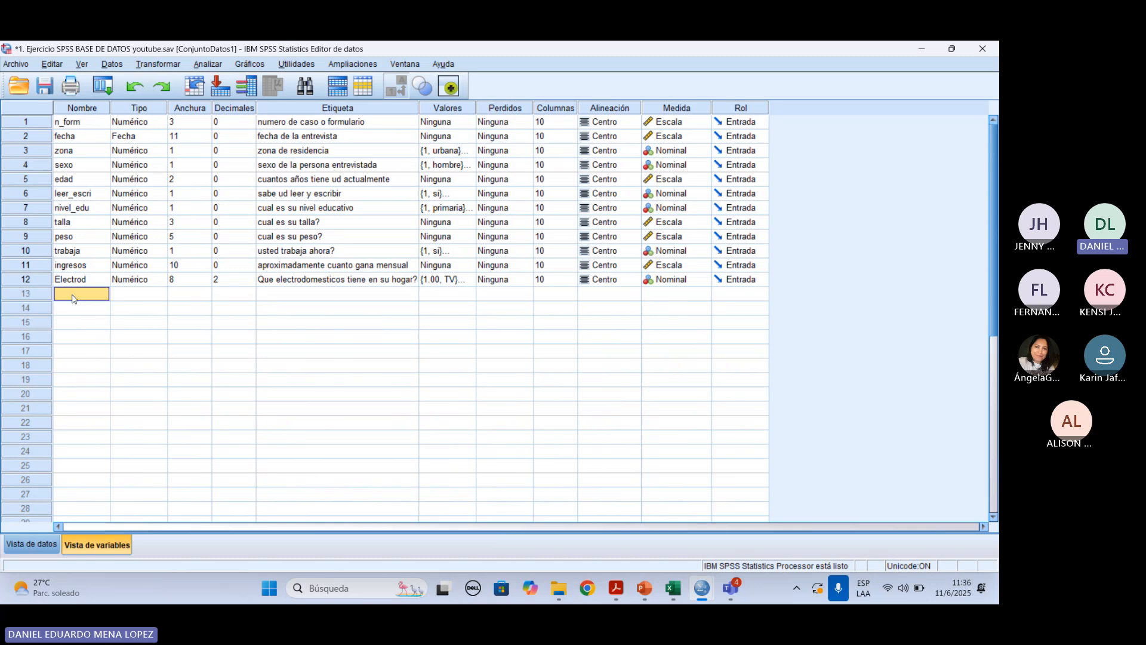
# Add two numeric variables named TV and Microondas below Electrod in the variable list
pyautogui.write('Tv')
pyautogui.press('BackSpace')
pyautogui.write('V')
pyautogui.click(90, 308)
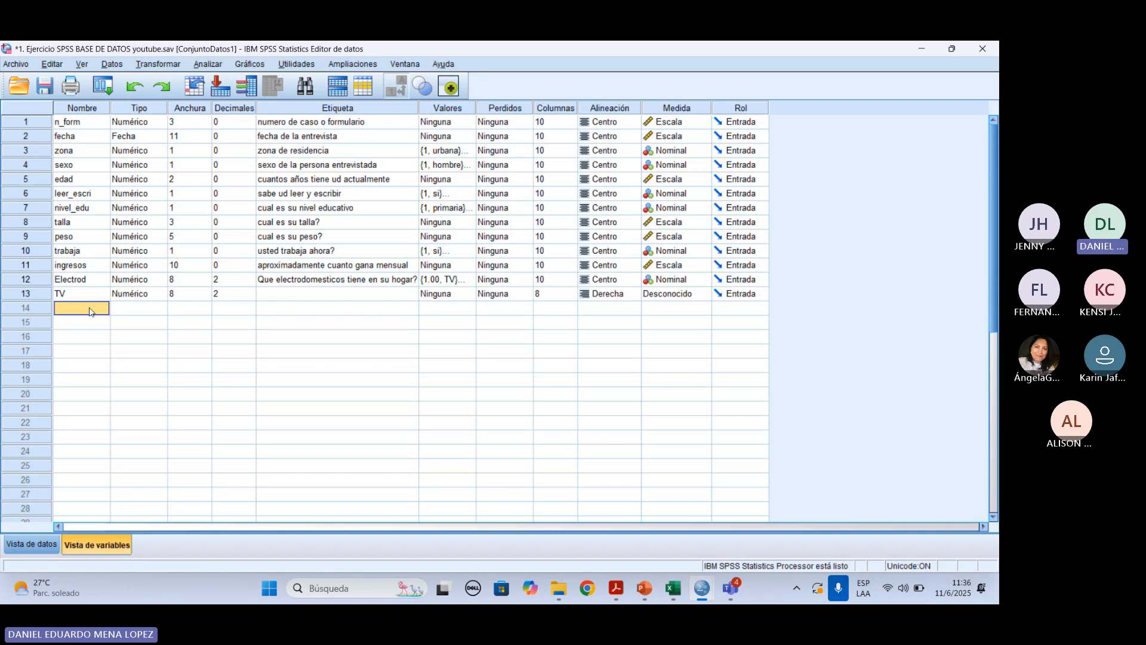
pyautogui.write('e')
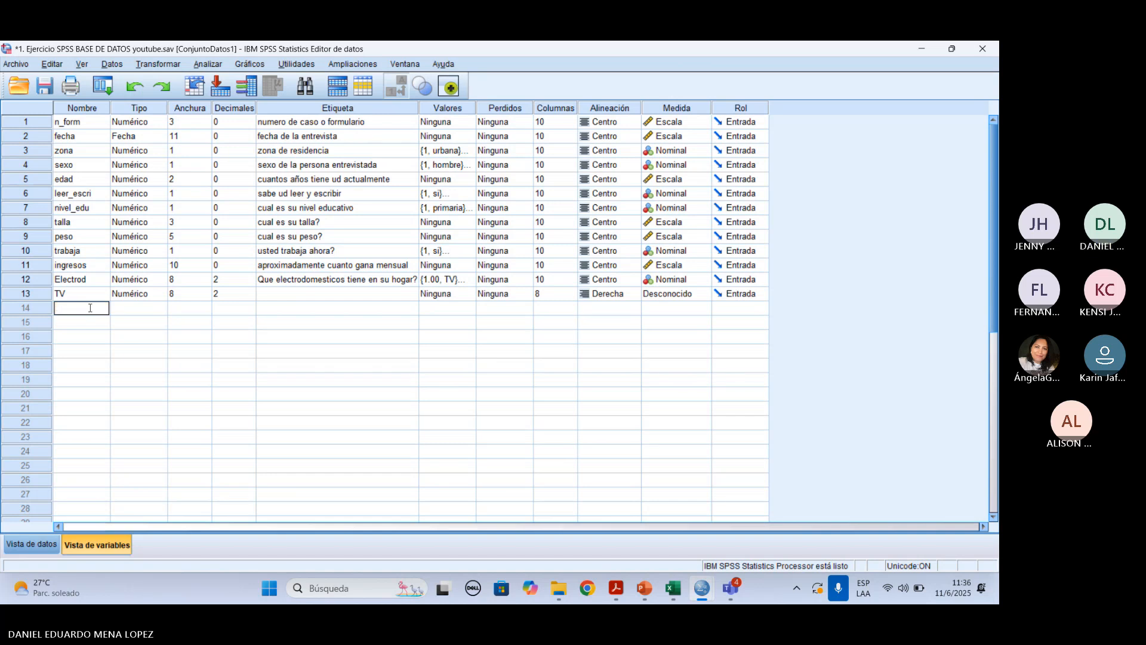
pyautogui.write('Microon')
pyautogui.write('d')
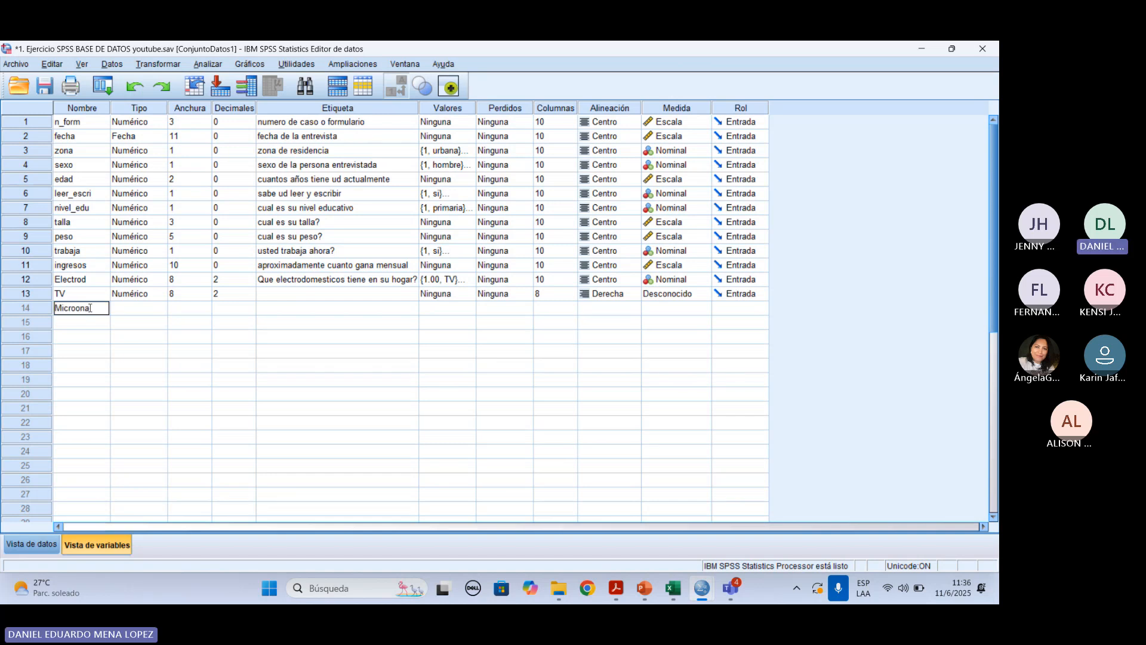
pyautogui.write('as')
pyautogui.press('Return')
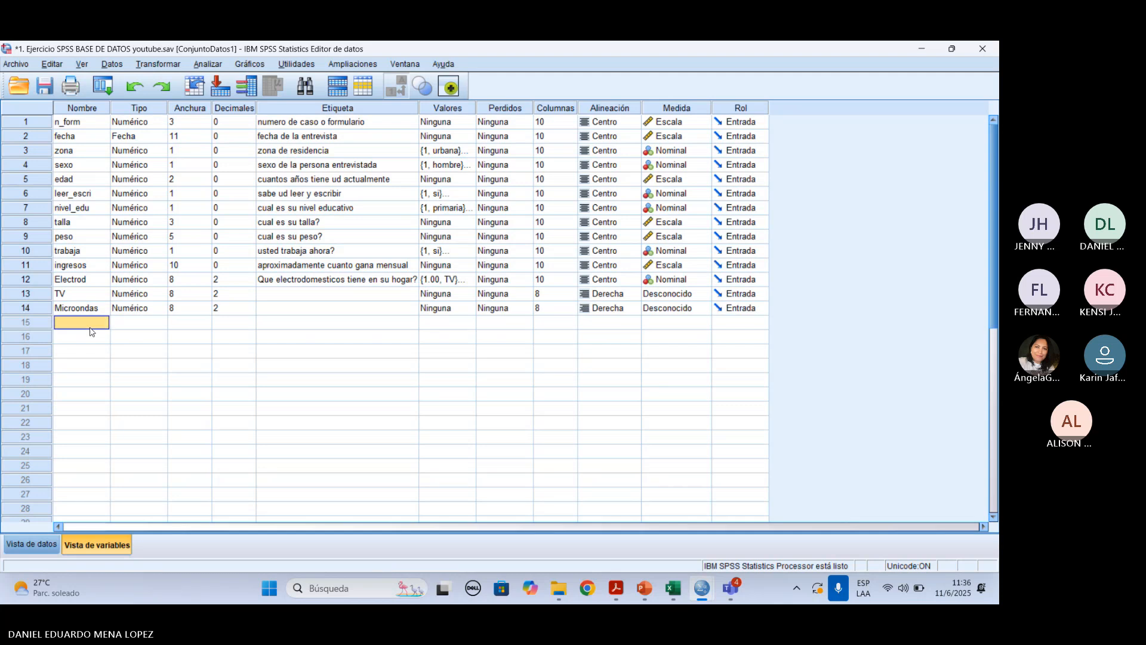
# Add two more variables named Estufa and Lavadora below Microondas
pyautogui.write('Estud')
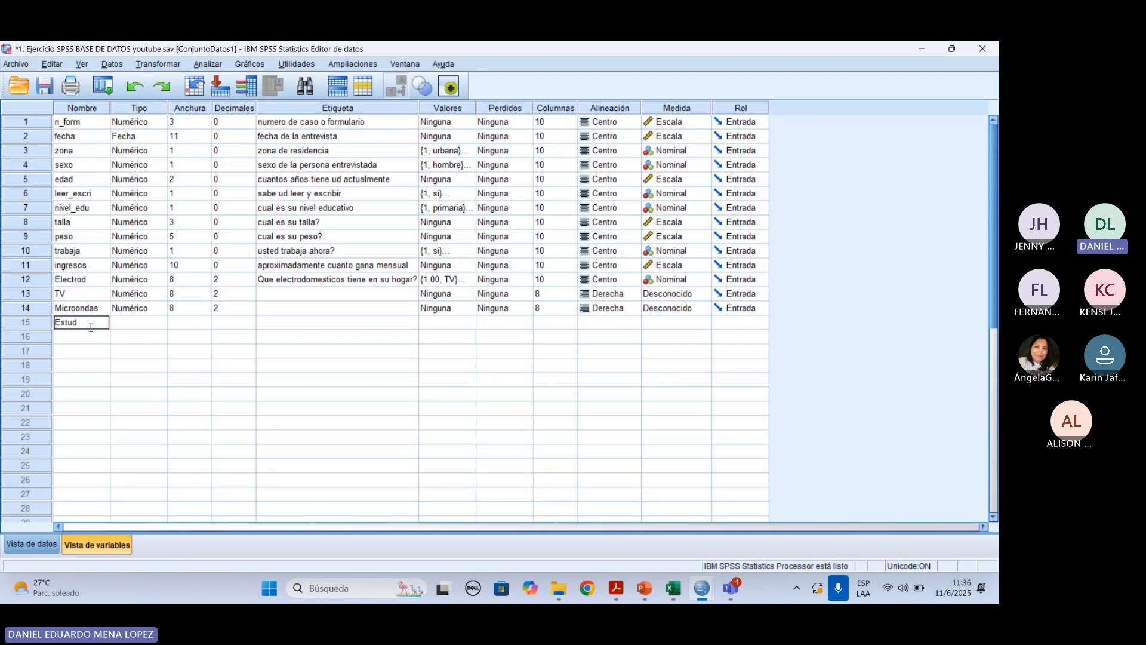
pyautogui.press('BackSpace')
pyautogui.write('fa')
pyautogui.click(66, 341)
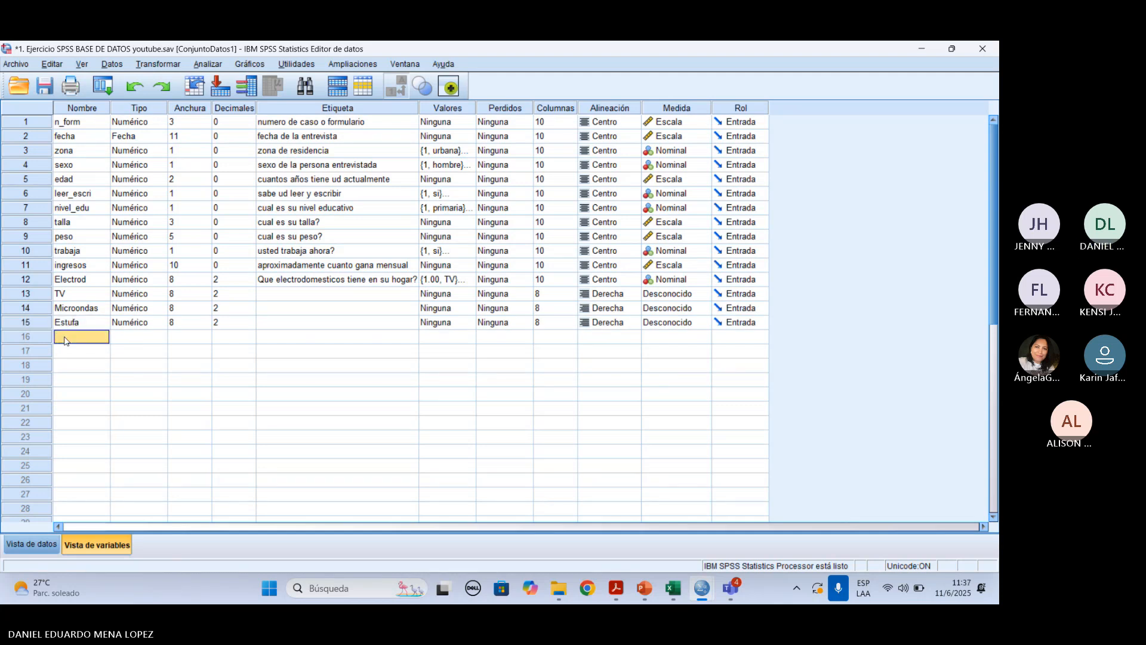
pyautogui.write('L')
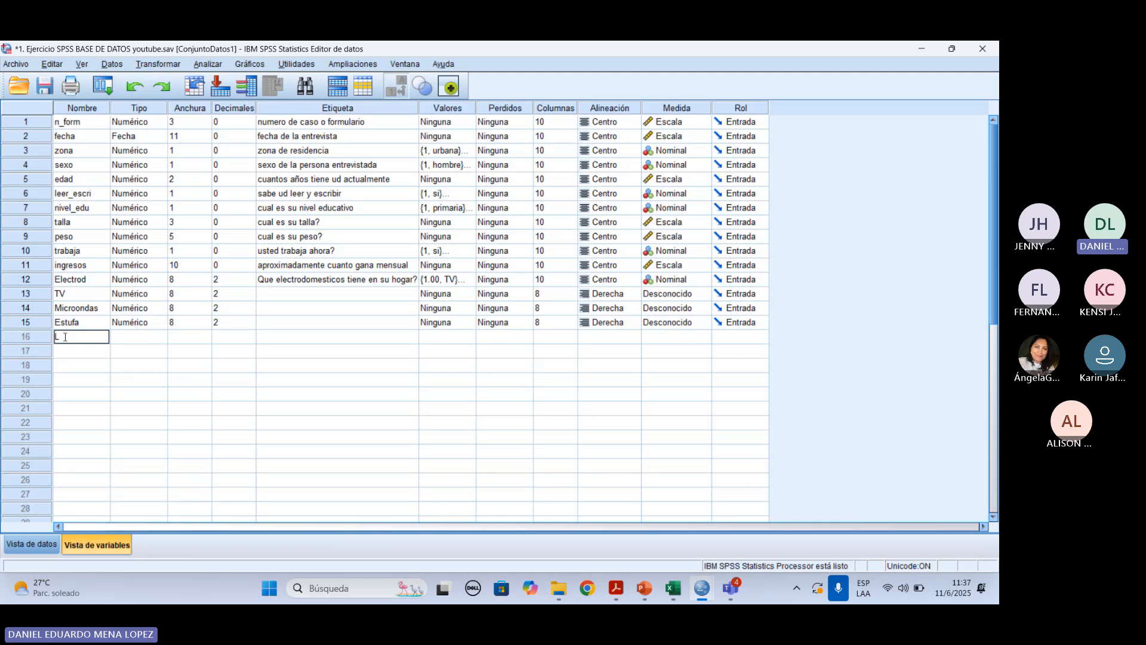
pyautogui.write('avadora')
pyautogui.click(232, 408)
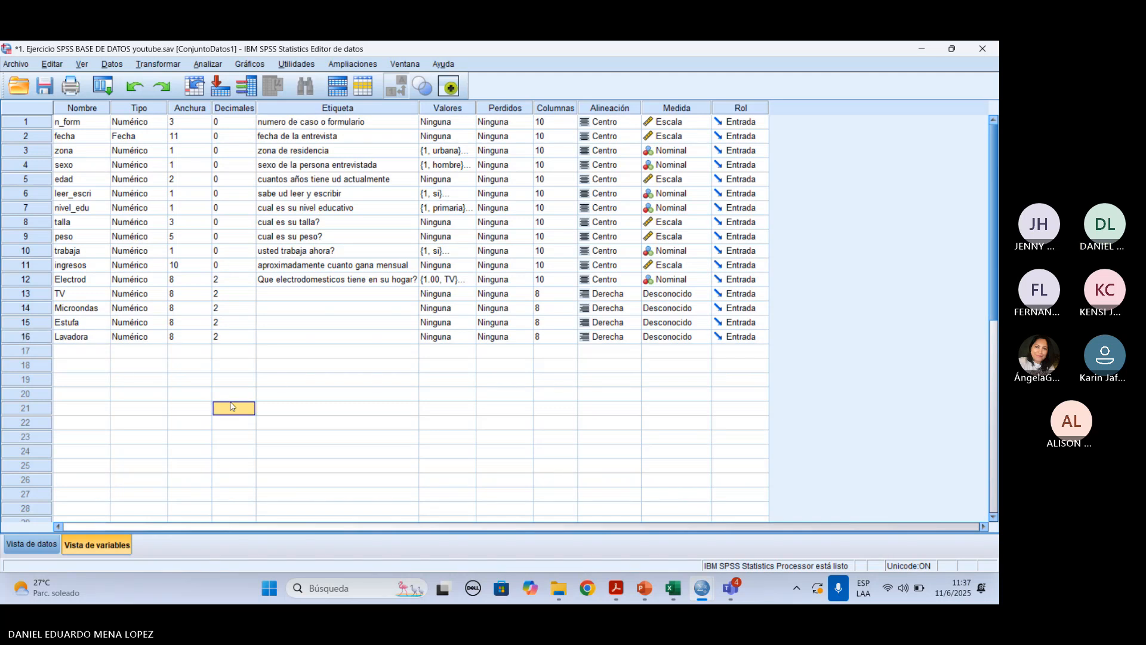
# Set the width of the TV, Microondas, Estufa and Lavadora variables to 20
pyautogui.click(196, 295)
pyautogui.click(197, 293)
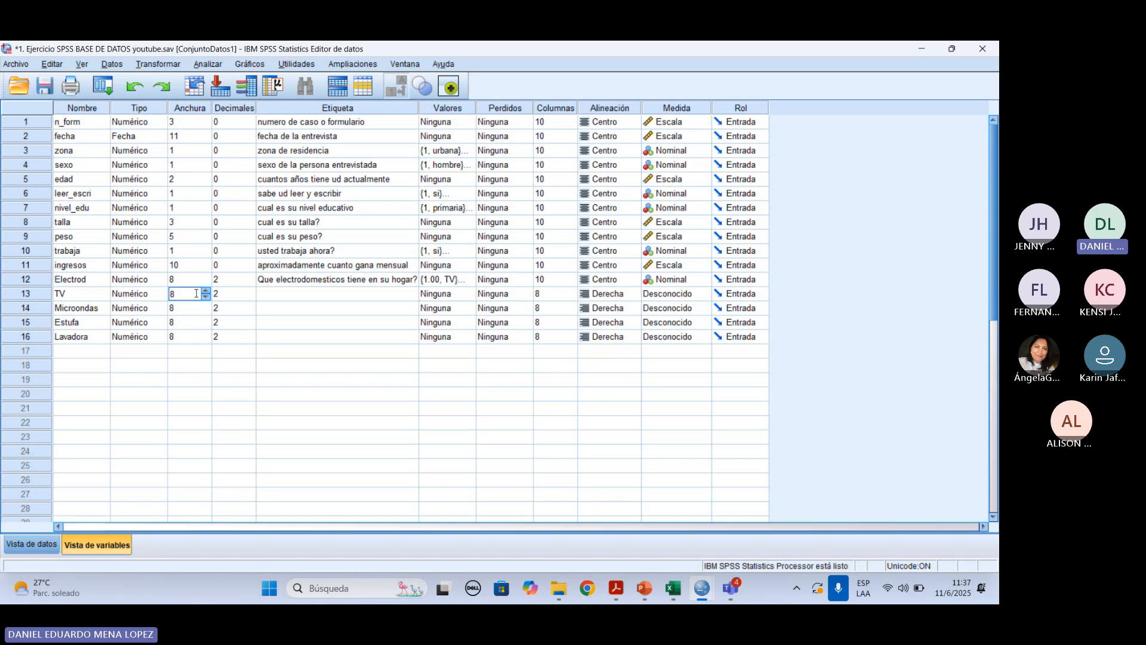
pyautogui.write('20')
pyautogui.click(177, 307)
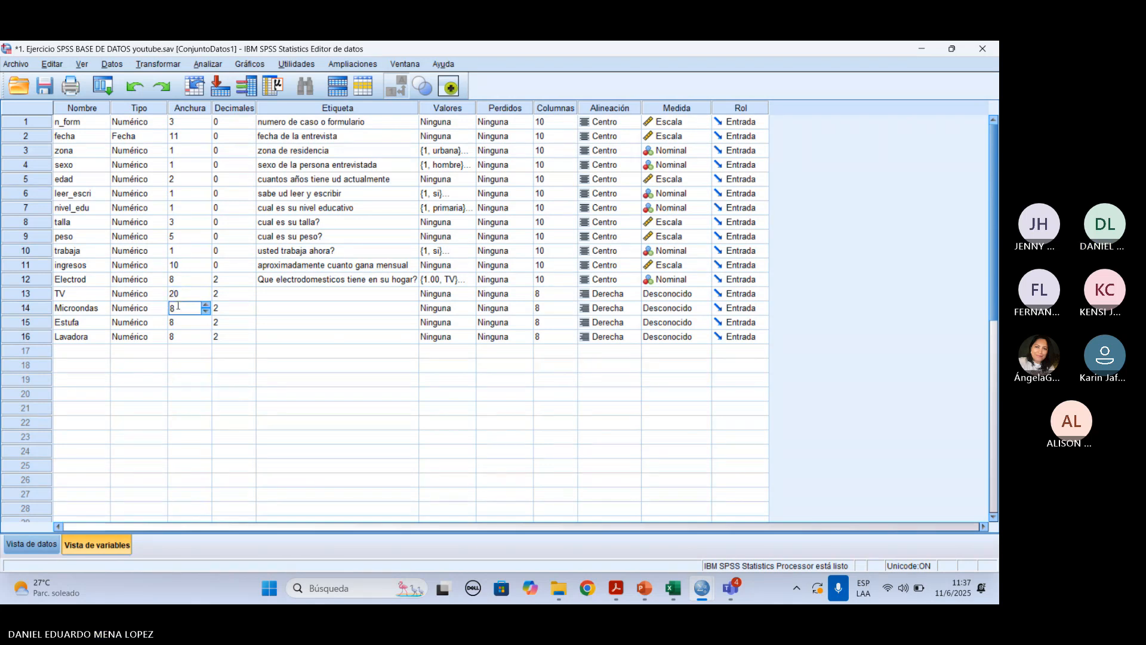
pyautogui.press('Return')
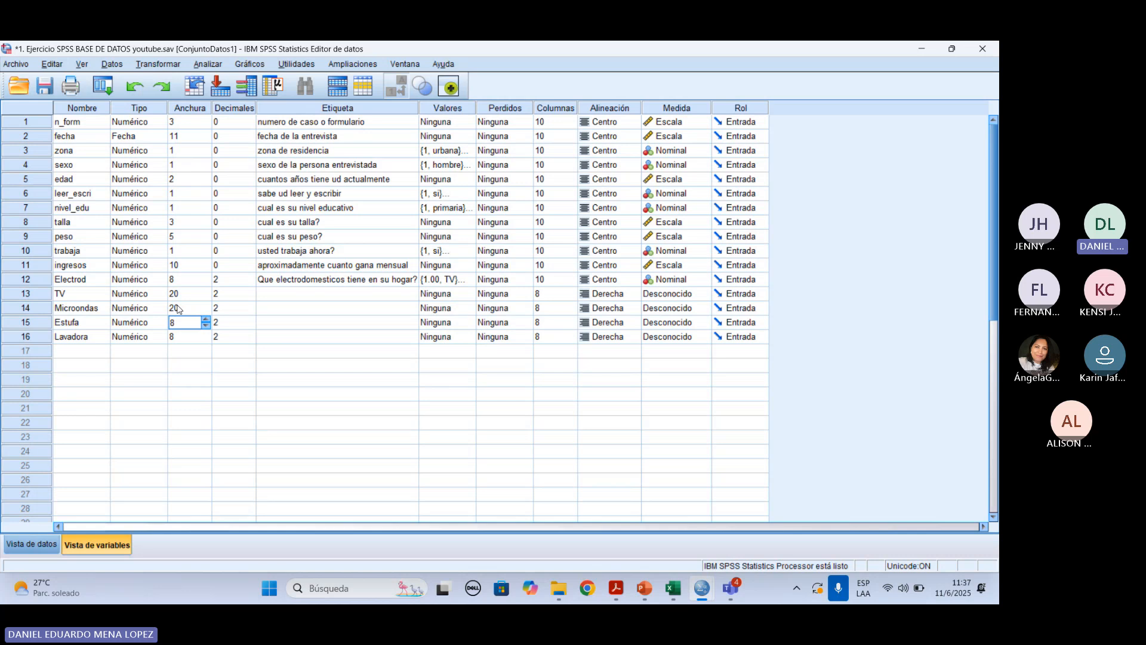
pyautogui.press('Return')
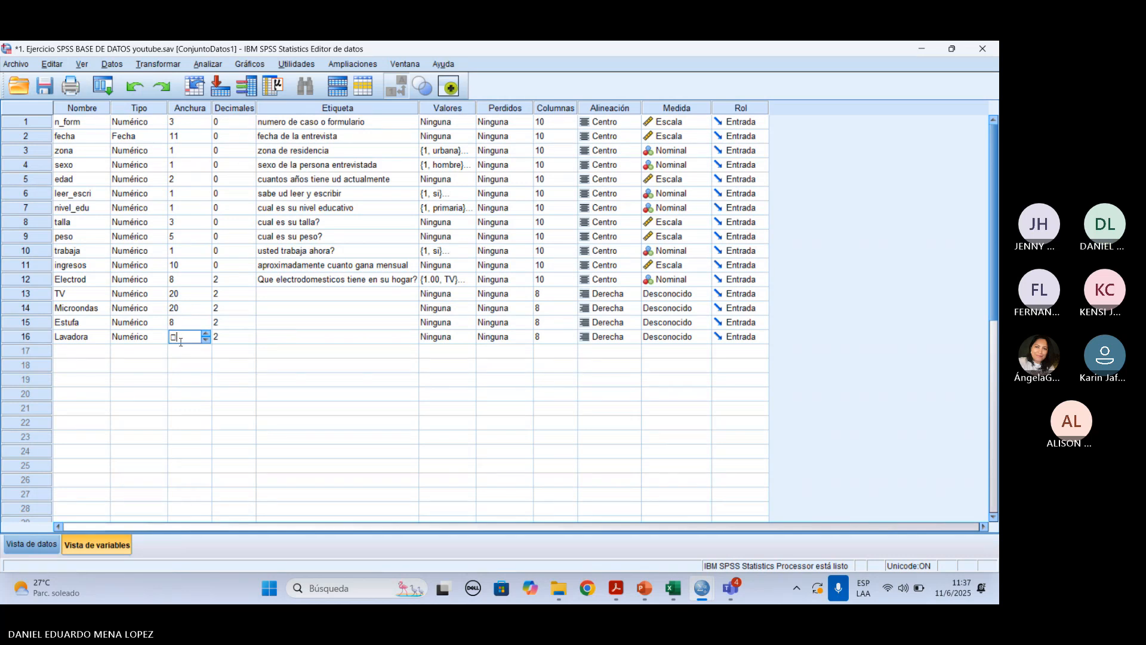
pyautogui.click(183, 326)
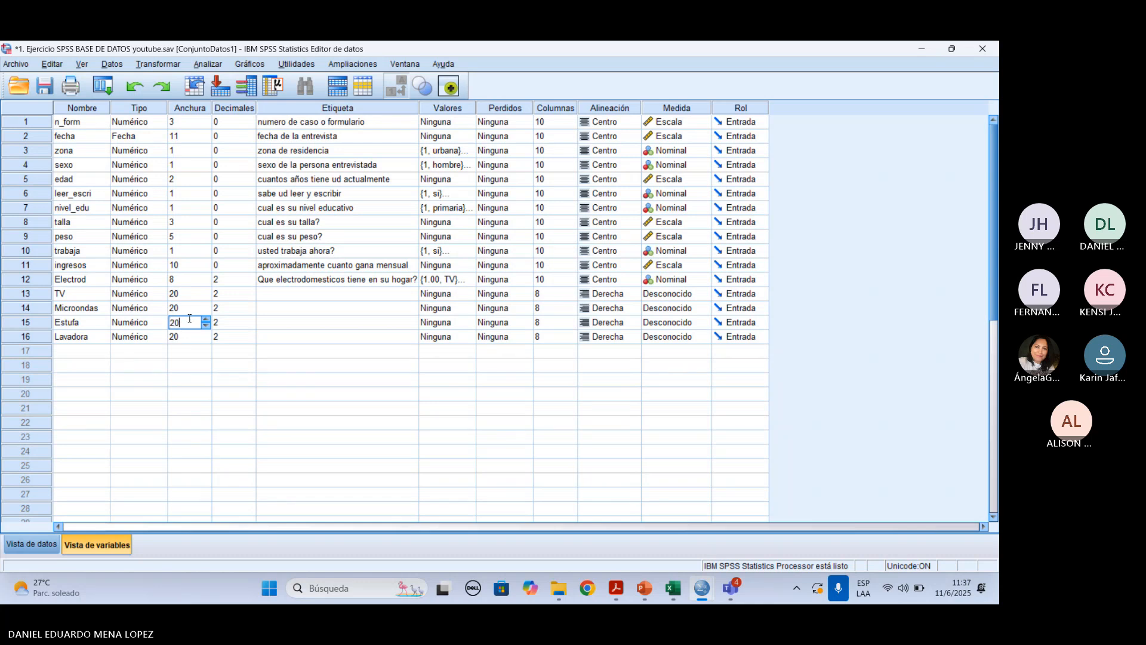
# Reduce the decimals of TV, Microondas, Estufa and Lavadora to 0
pyautogui.click(242, 295)
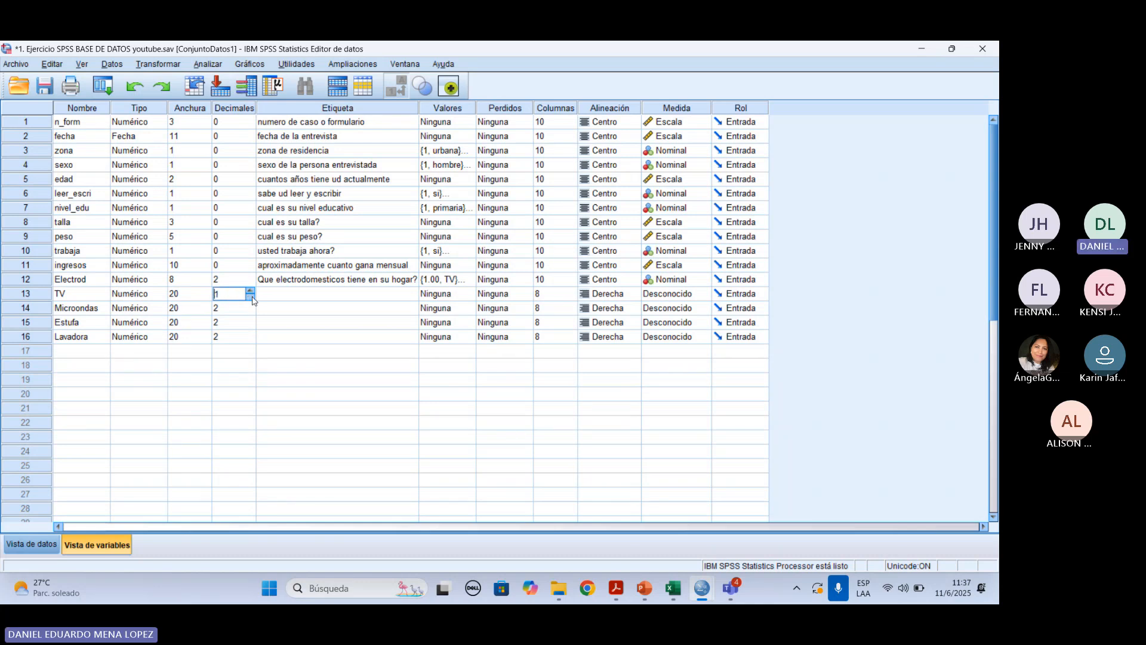
pyautogui.click(252, 301)
pyautogui.click(250, 309)
pyautogui.click(251, 312)
pyautogui.click(250, 323)
pyautogui.doubleClick(251, 326)
pyautogui.click(249, 338)
pyautogui.click(251, 341)
pyautogui.click(250, 341)
pyautogui.click(298, 293)
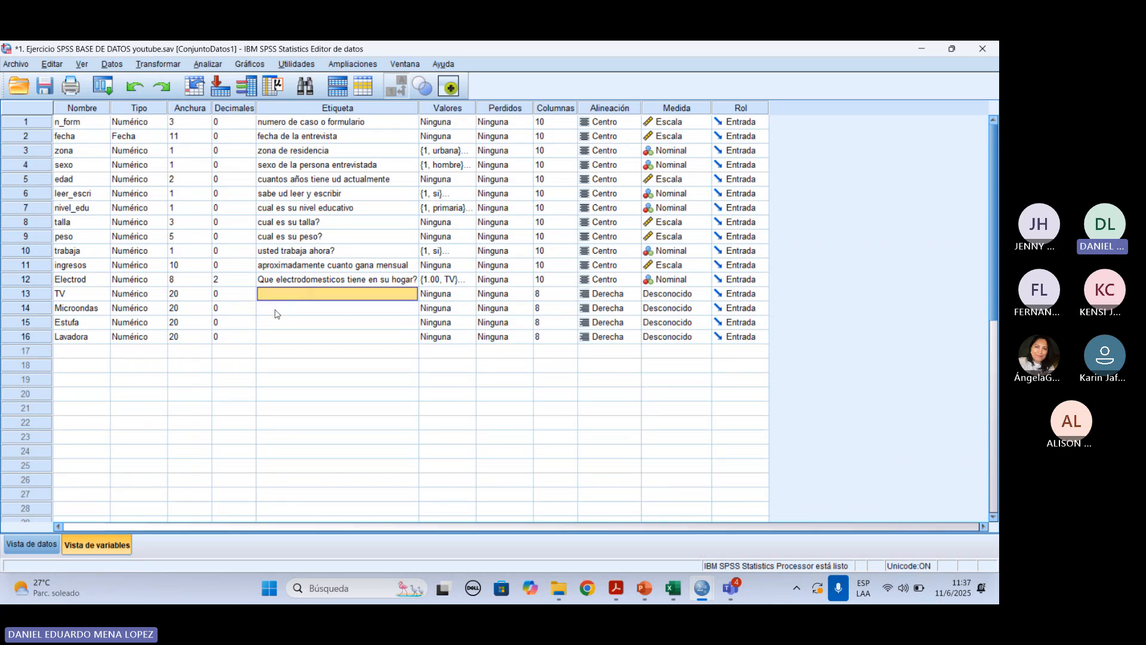
pyautogui.moveTo(278, 299); pyautogui.dragTo(287, 336)
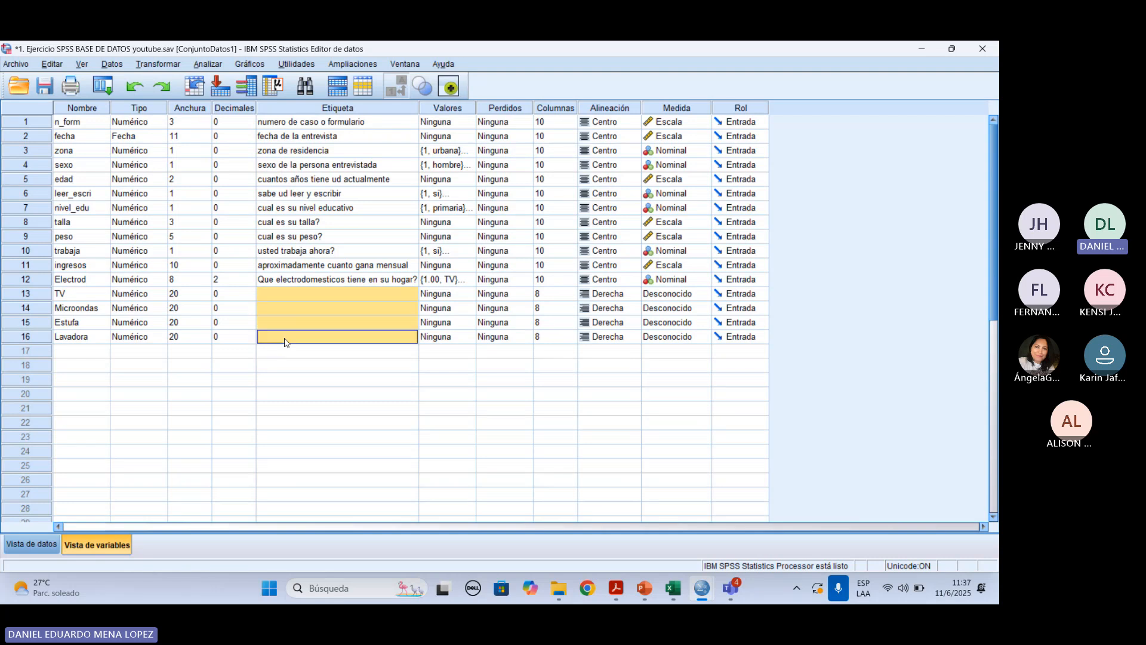
pyautogui.click(284, 296)
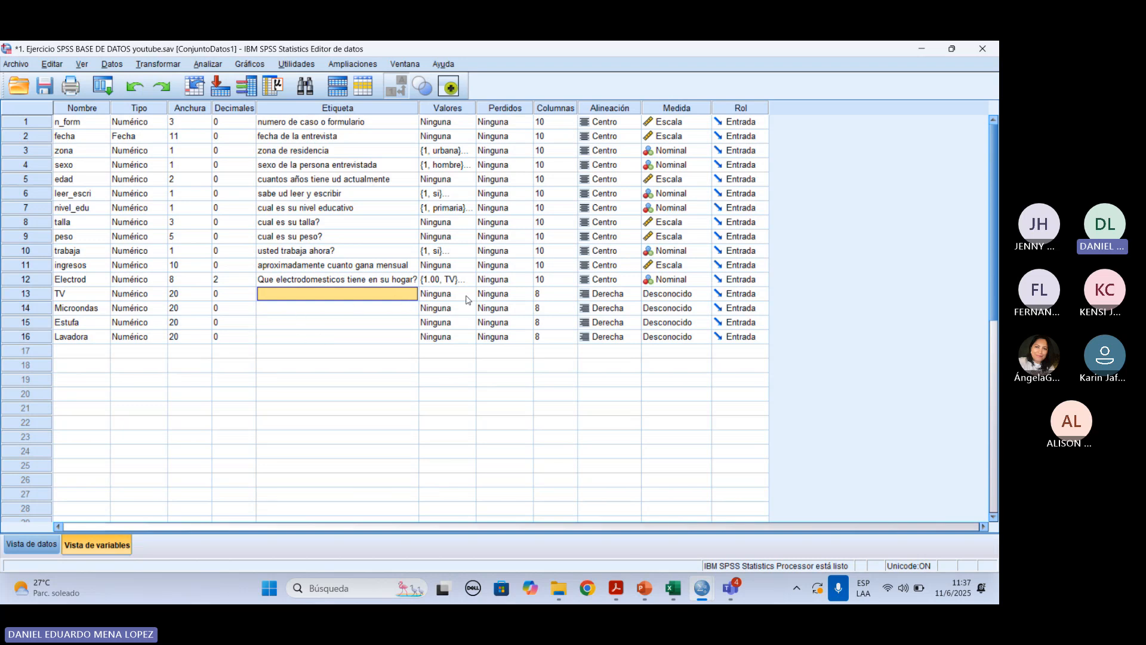
pyautogui.click(36, 295)
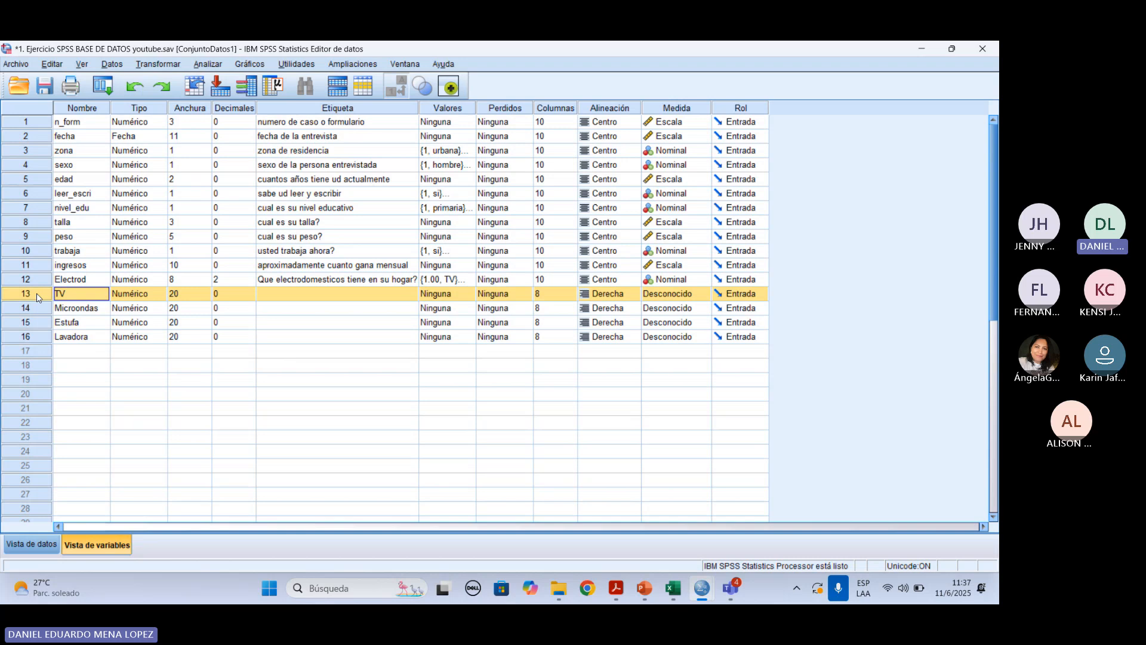
# Define the value labels 1 = si and 2 = no for the TV variable
pyautogui.click(450, 298)
pyautogui.click(468, 293)
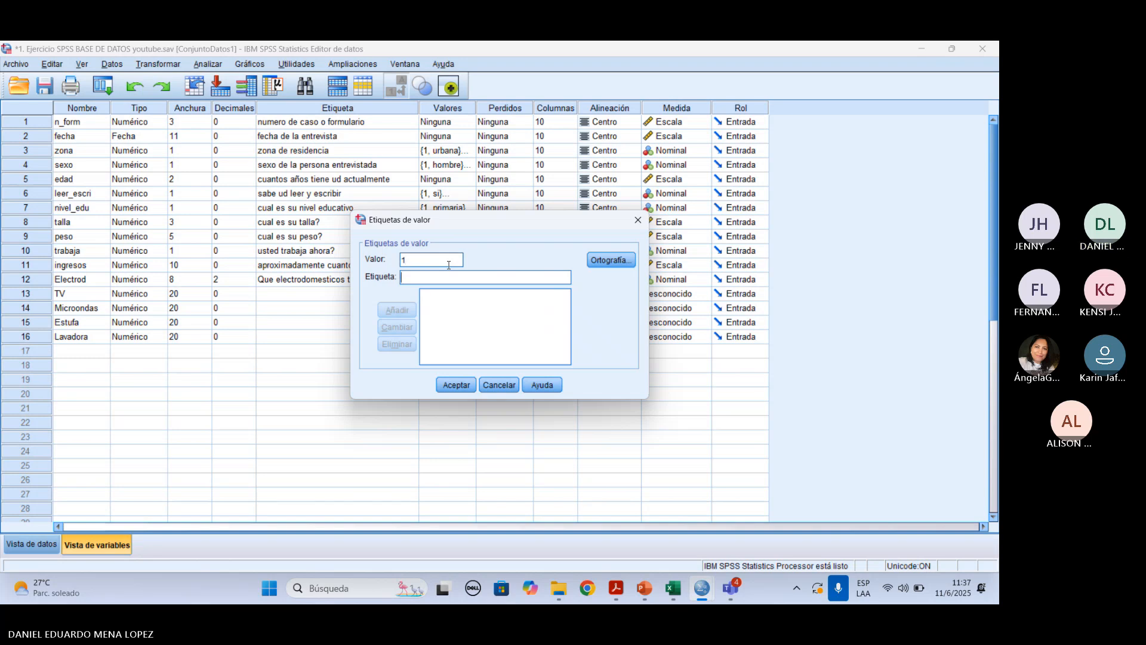
pyautogui.press('Tab')
pyautogui.write('si')
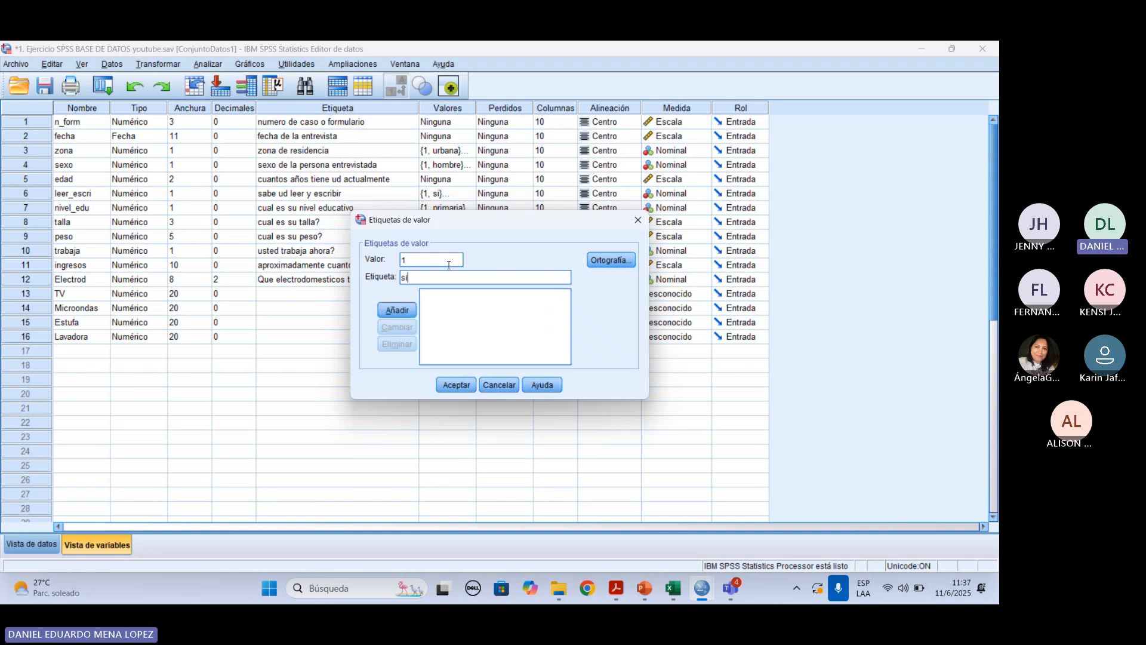
pyautogui.press('Return')
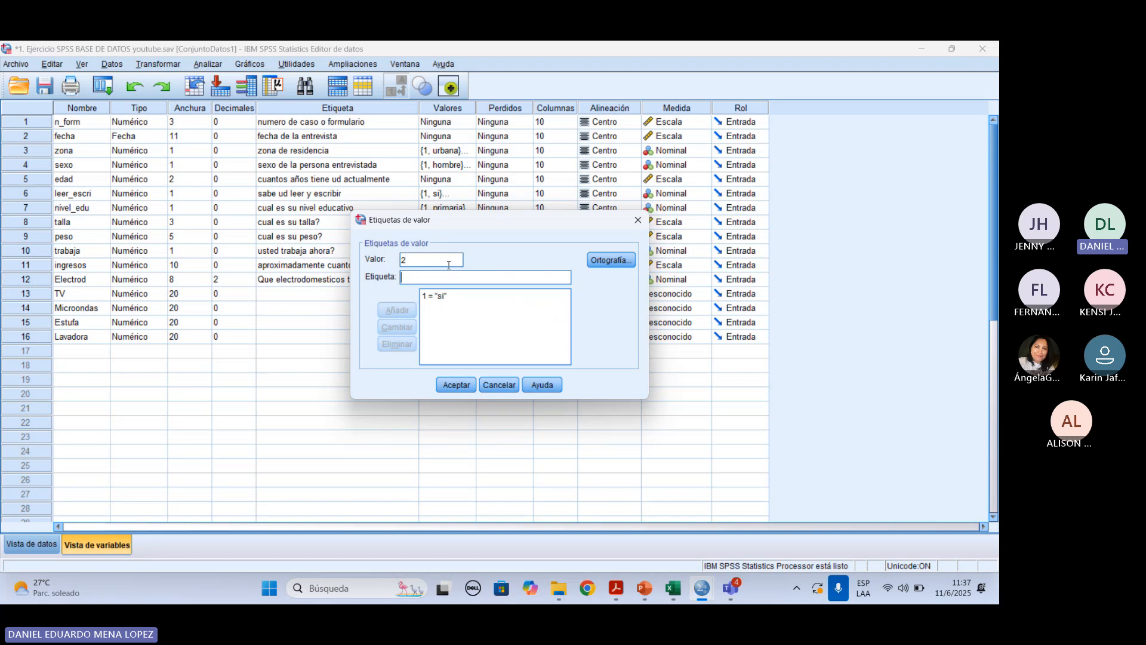
pyautogui.write('no')
pyautogui.press('Return')
pyautogui.click(458, 385)
# Copy TV's value labels to the Microondas, Estufa and Lavadora variables
pyautogui.rightClick(437, 294)
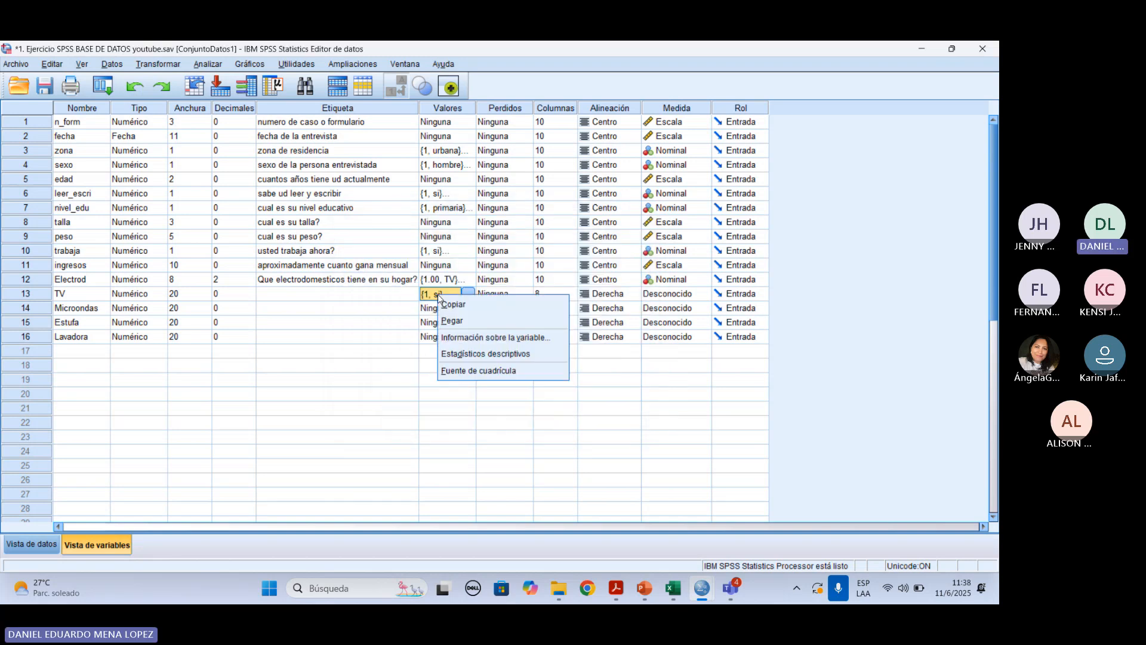
pyautogui.click(461, 304)
pyautogui.rightClick(446, 308)
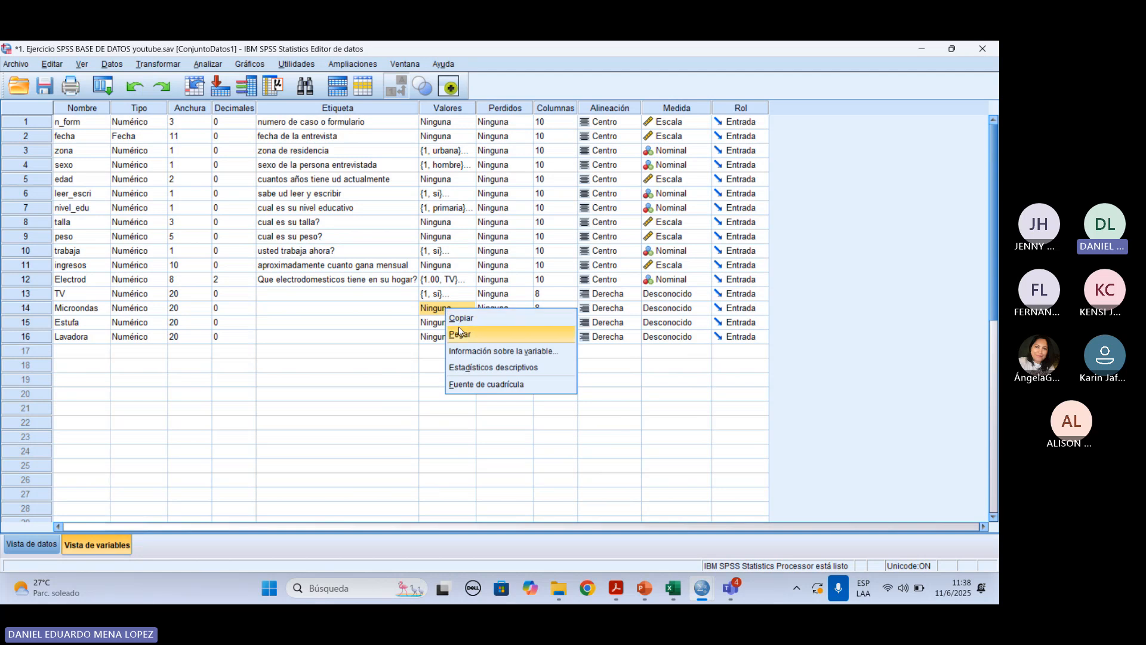
pyautogui.click(459, 335)
pyautogui.click(438, 323)
pyautogui.rightClick(448, 323)
pyautogui.click(464, 349)
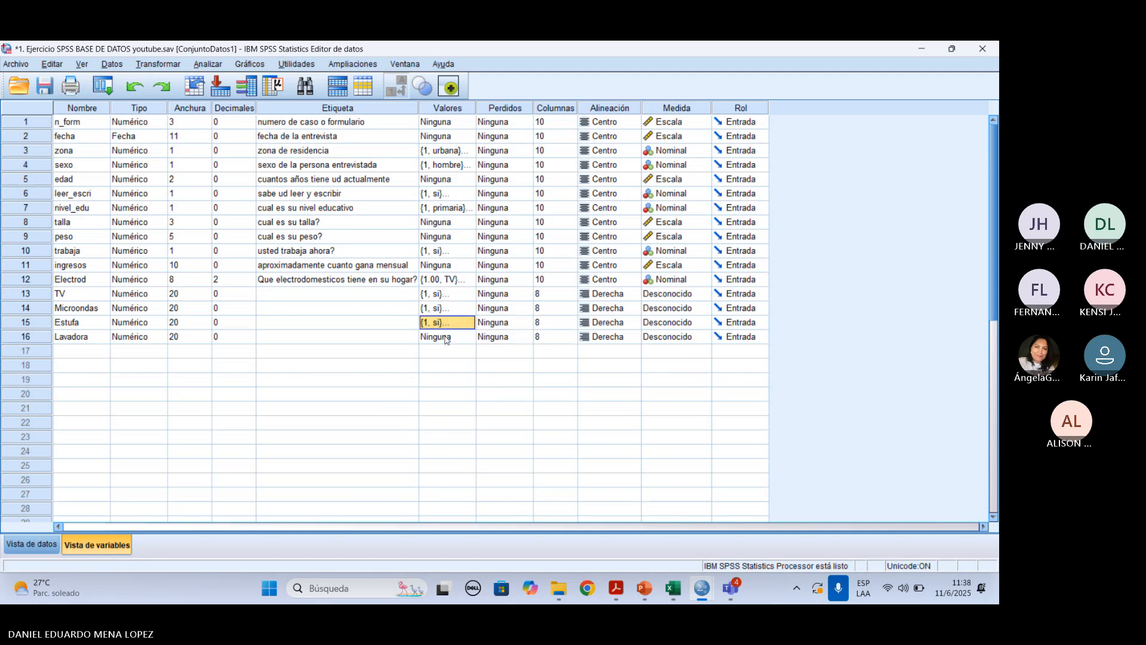
pyautogui.rightClick(423, 333)
pyautogui.click(464, 358)
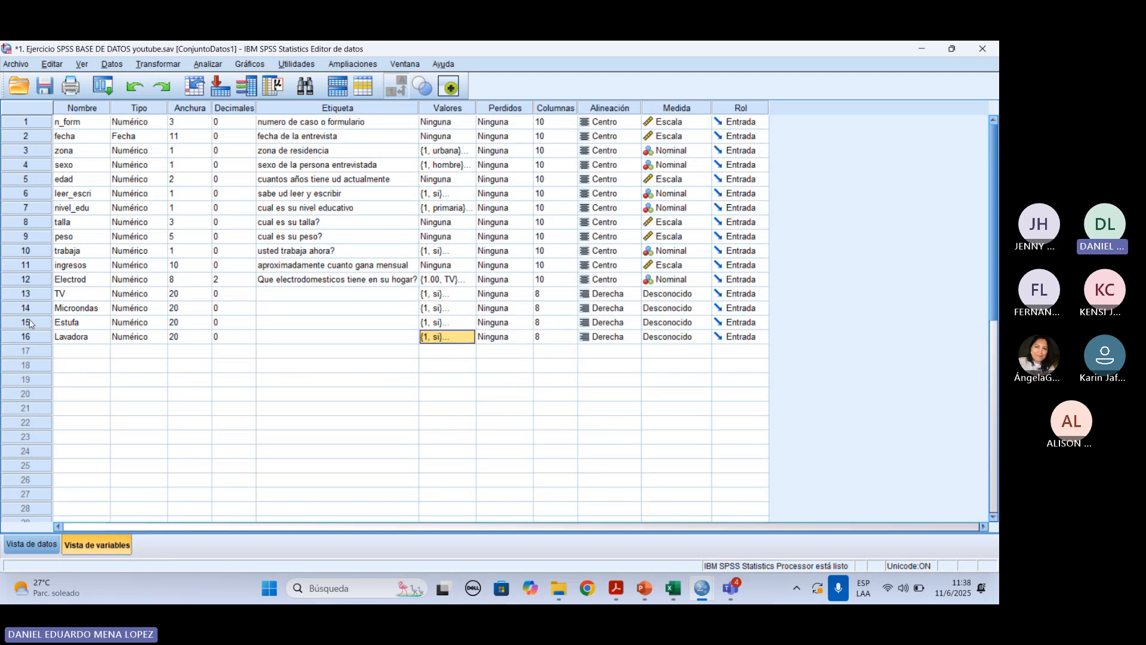
# Check the copied value labels of Microondas, Estufa and Lavadora one by one
pyautogui.click(88, 308)
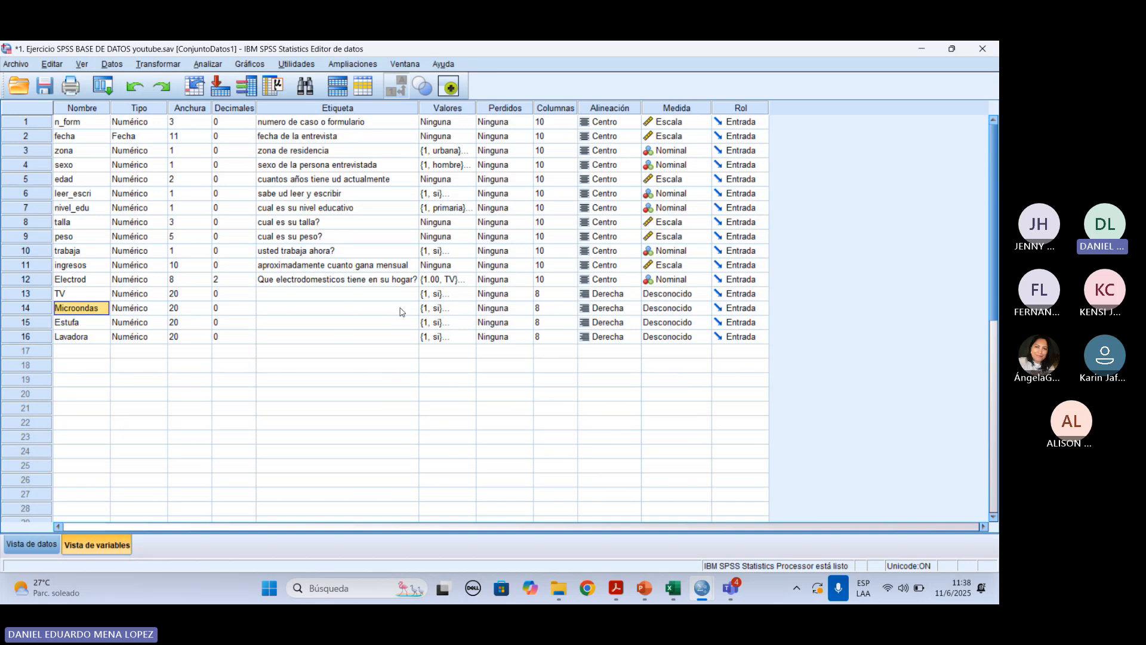
pyautogui.click(443, 309)
pyautogui.click(470, 308)
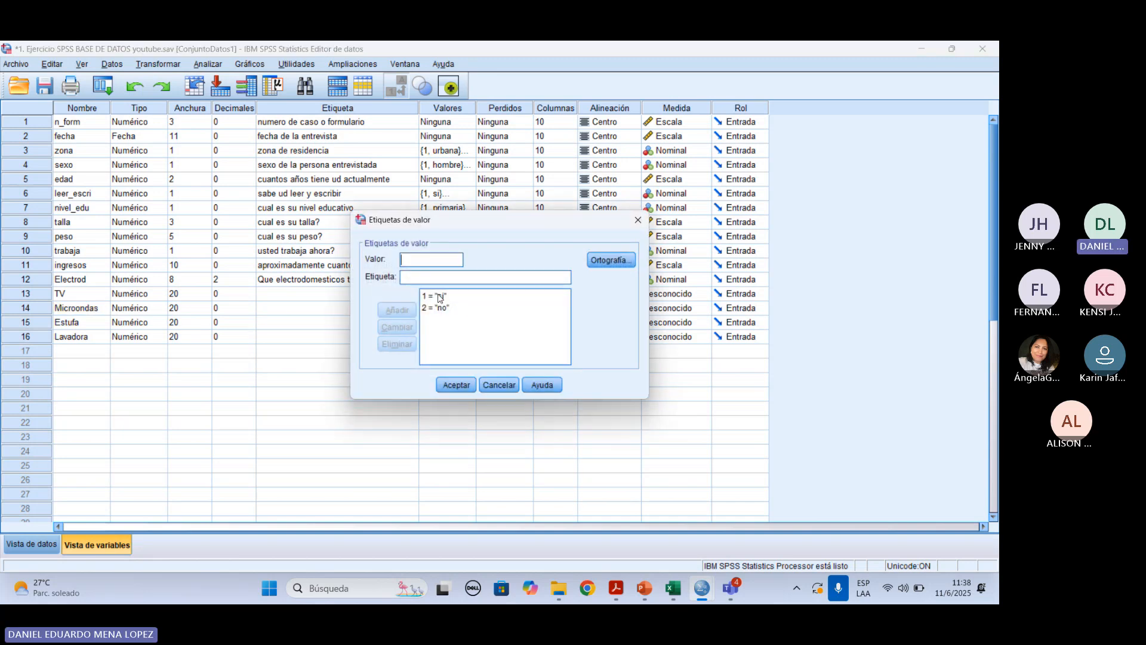
pyautogui.click(455, 384)
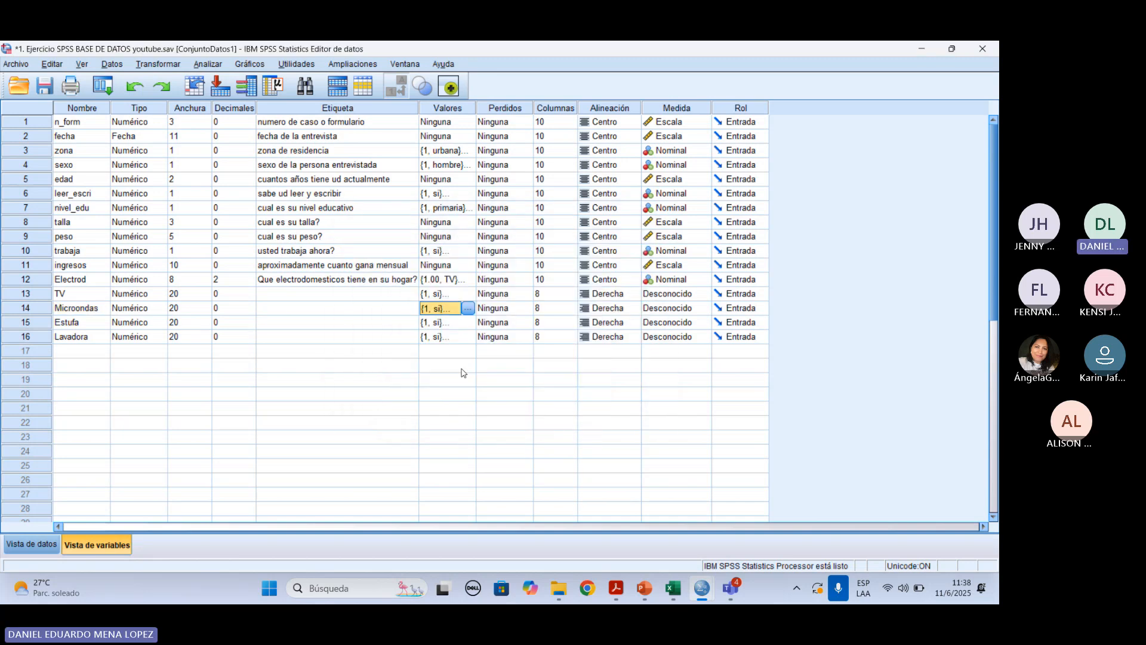
pyautogui.click(448, 323)
pyautogui.click(468, 323)
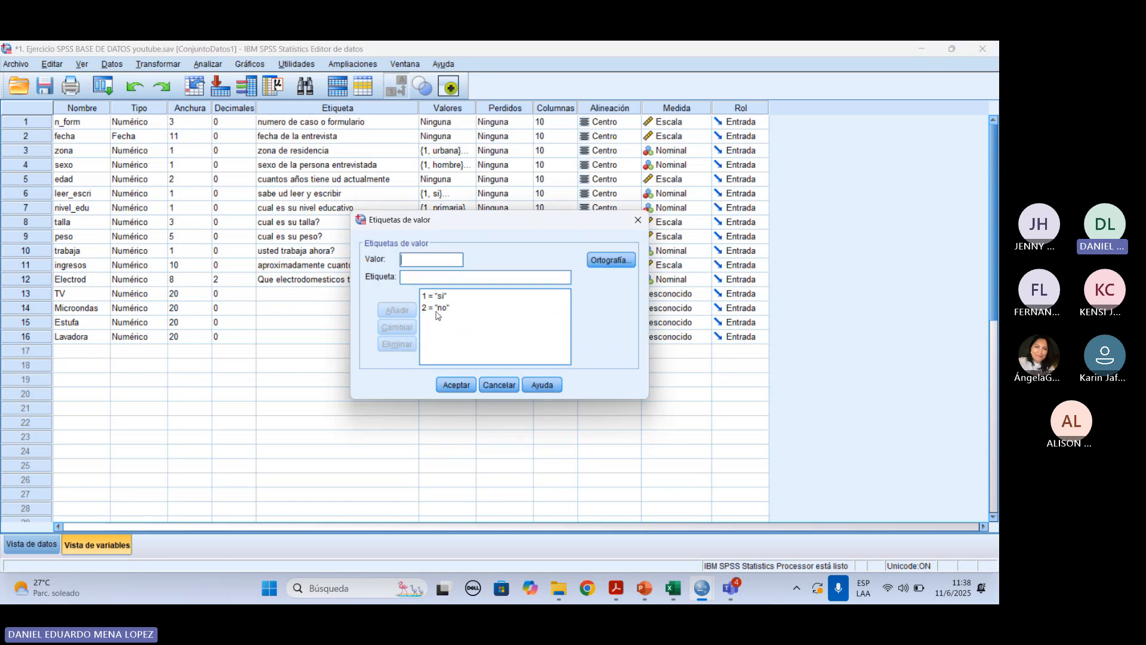
pyautogui.click(456, 384)
pyautogui.click(458, 336)
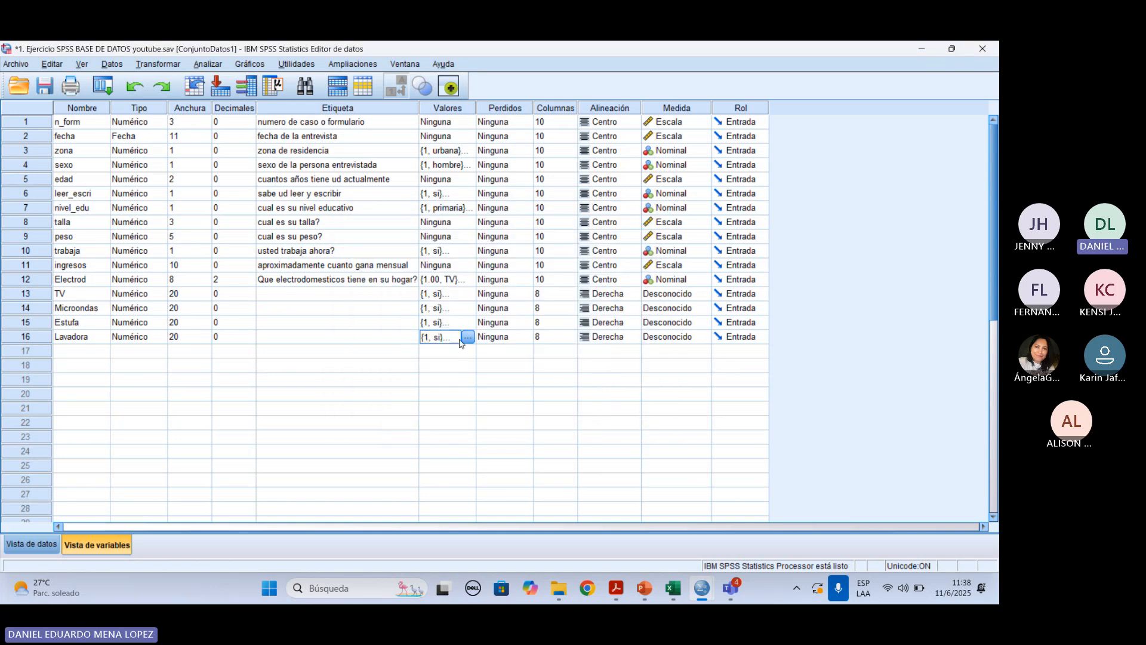
pyautogui.click(465, 338)
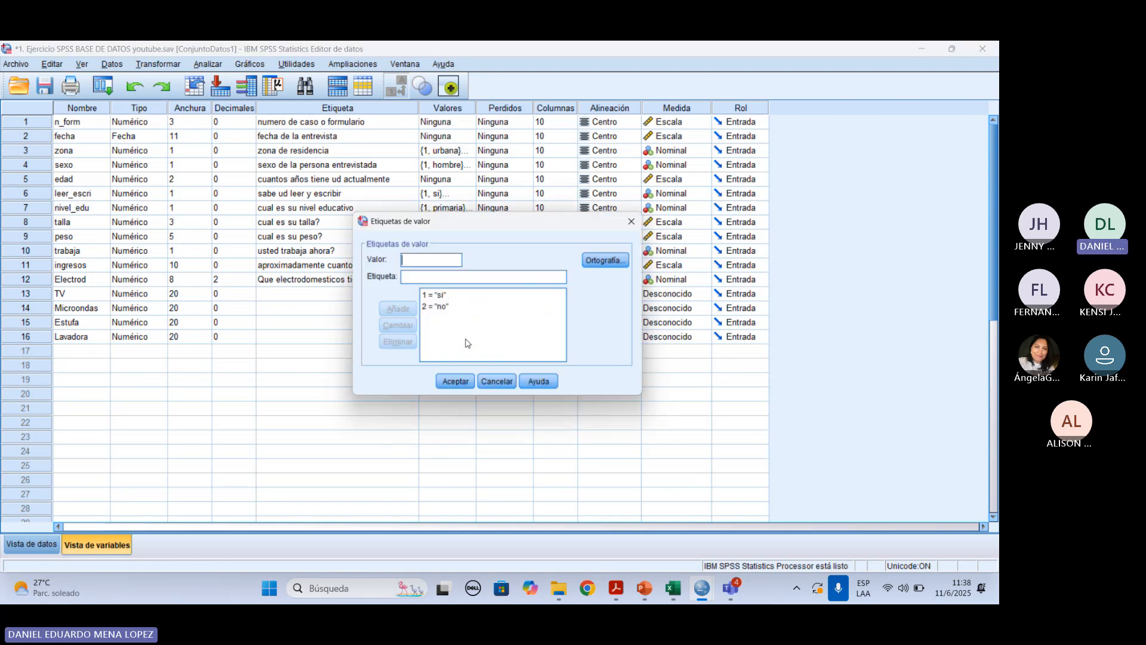
pyautogui.click(456, 385)
# Set the alignment of Microondas, Estufa and Lavadora to Centro
pyautogui.click(633, 307)
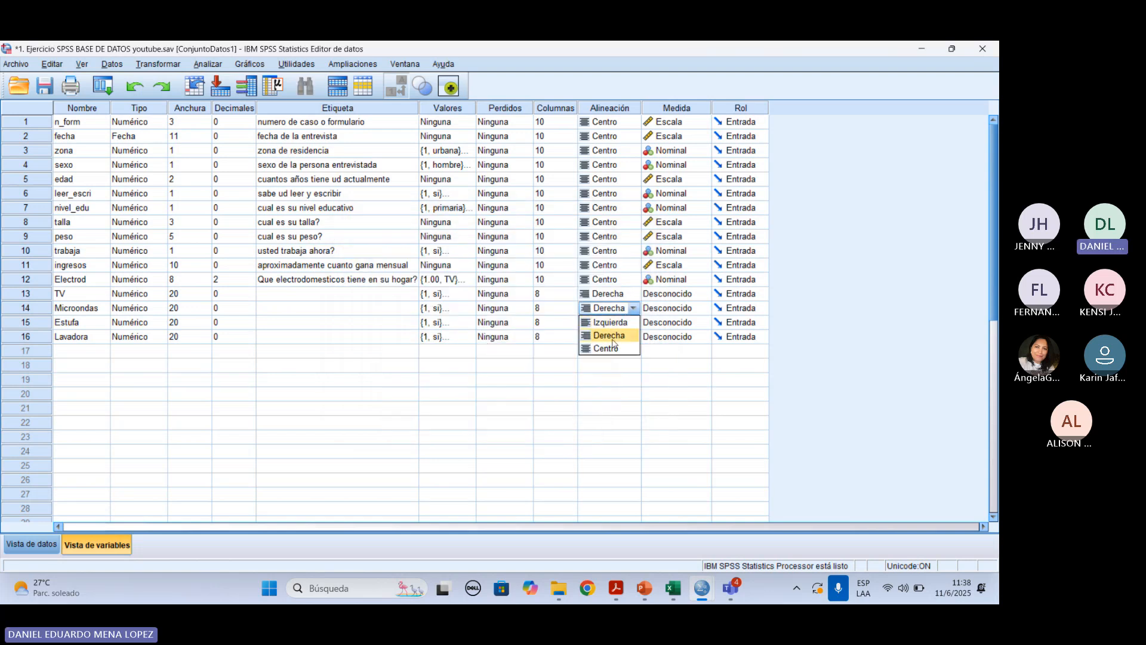
pyautogui.click(603, 350)
pyautogui.click(621, 323)
pyautogui.click(633, 322)
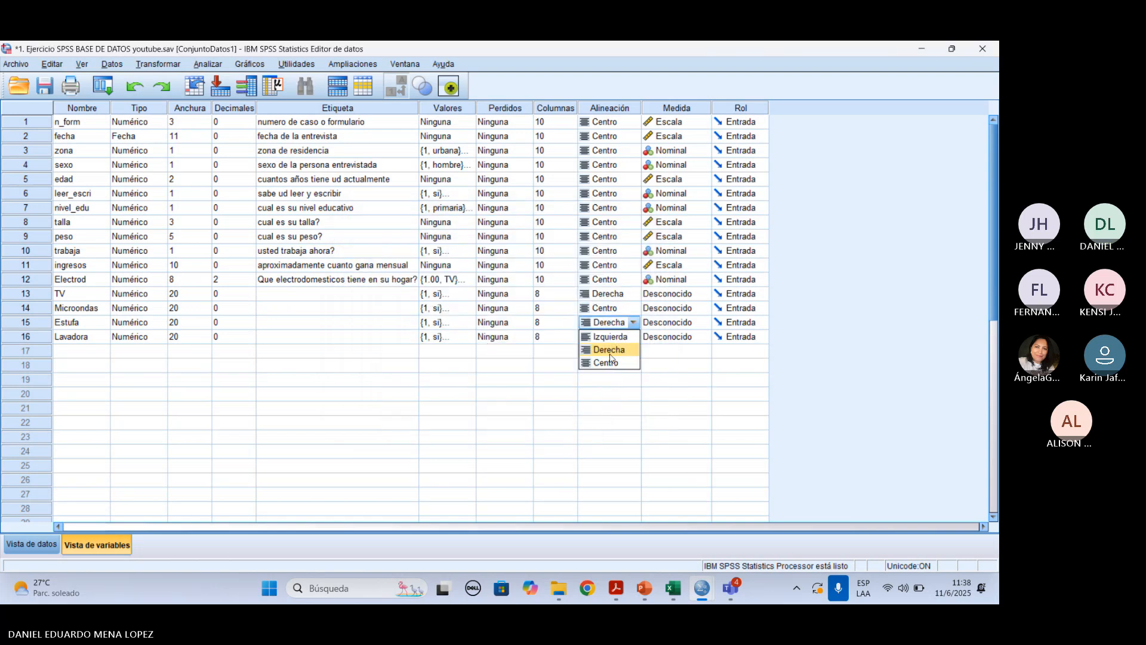
pyautogui.click(604, 364)
pyautogui.click(620, 338)
pyautogui.click(632, 337)
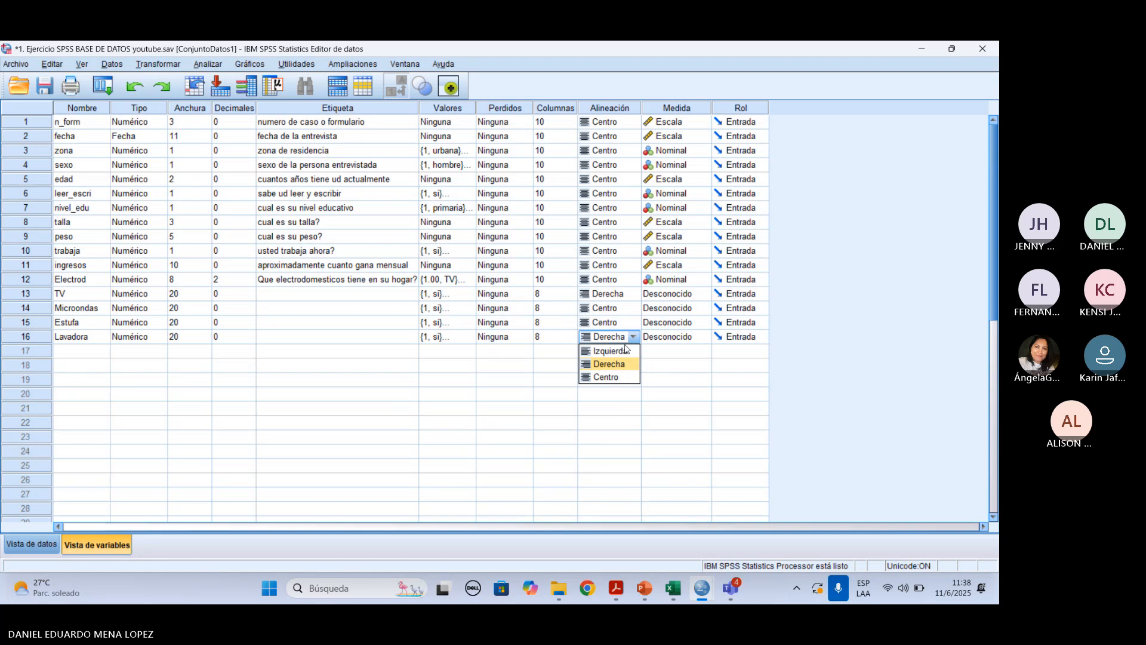
pyautogui.click(606, 377)
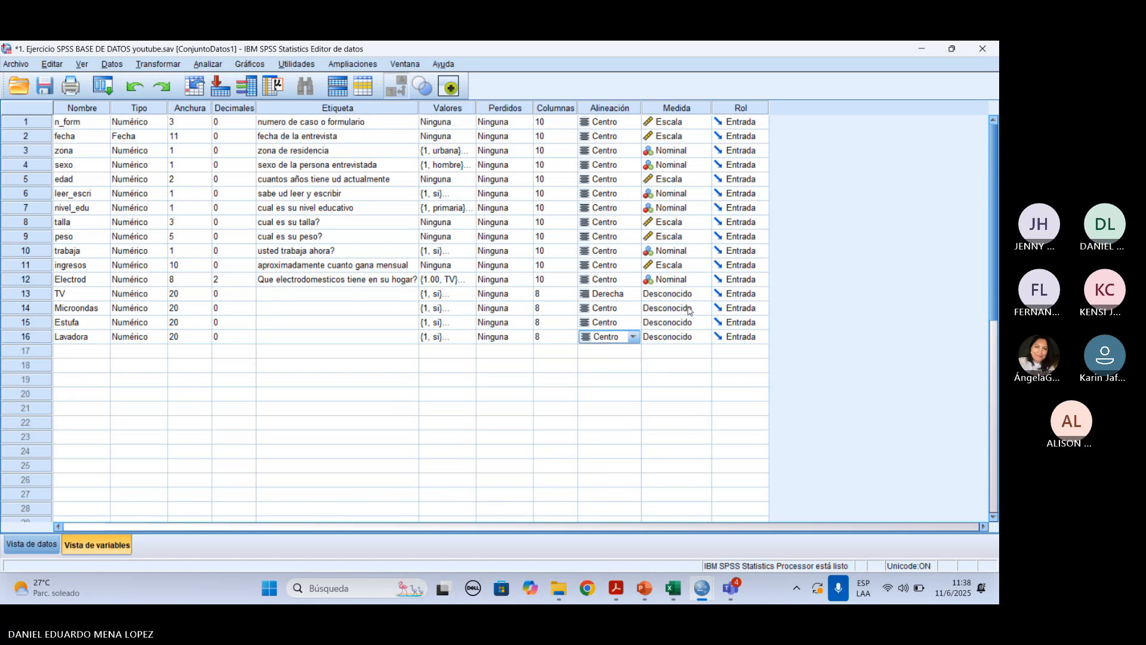
# Set the measurement level of TV, Microondas, Estufa and Lavadora to Nominal
pyautogui.click(704, 294)
pyautogui.click(675, 335)
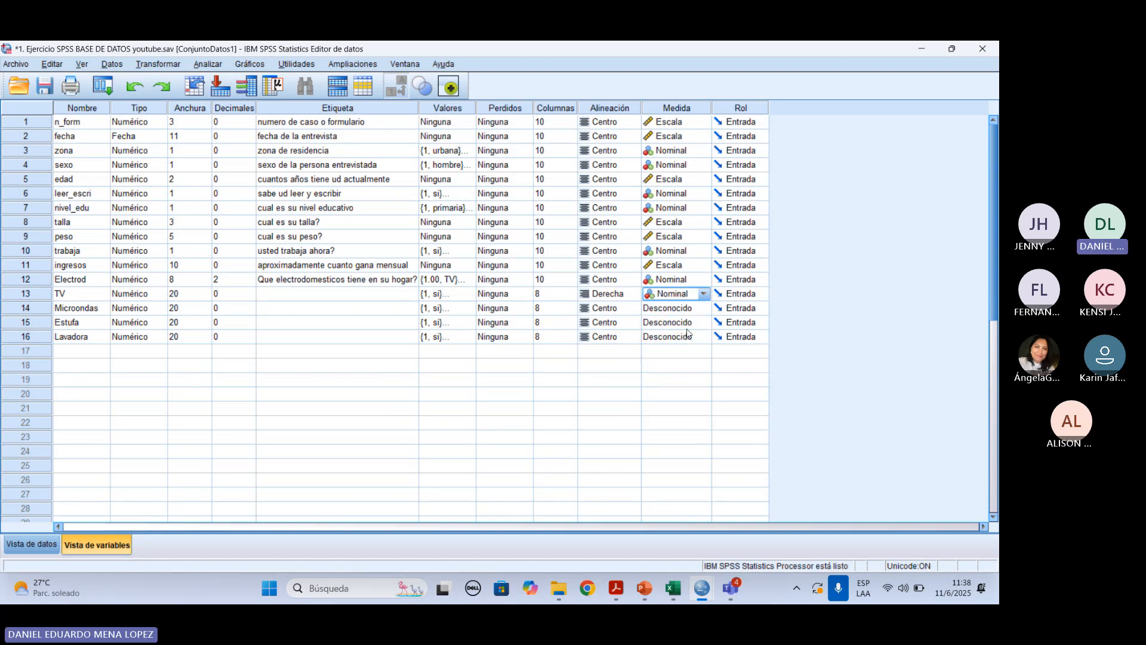
pyautogui.click(703, 308)
pyautogui.click(687, 347)
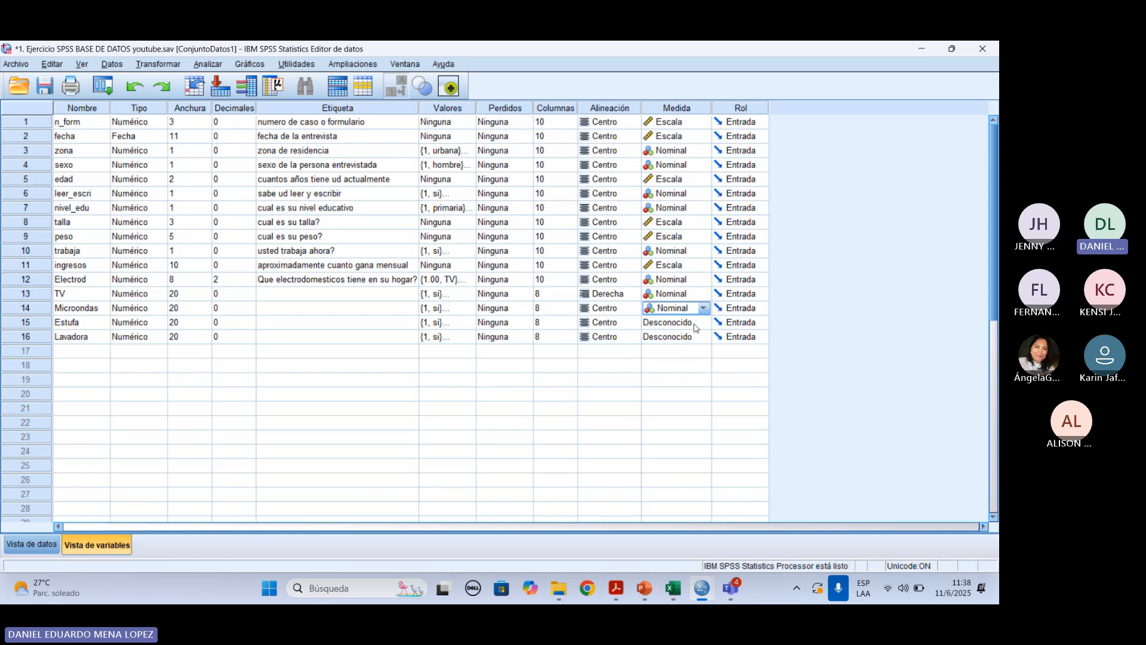
pyautogui.click(703, 322)
pyautogui.click(686, 362)
pyautogui.click(693, 338)
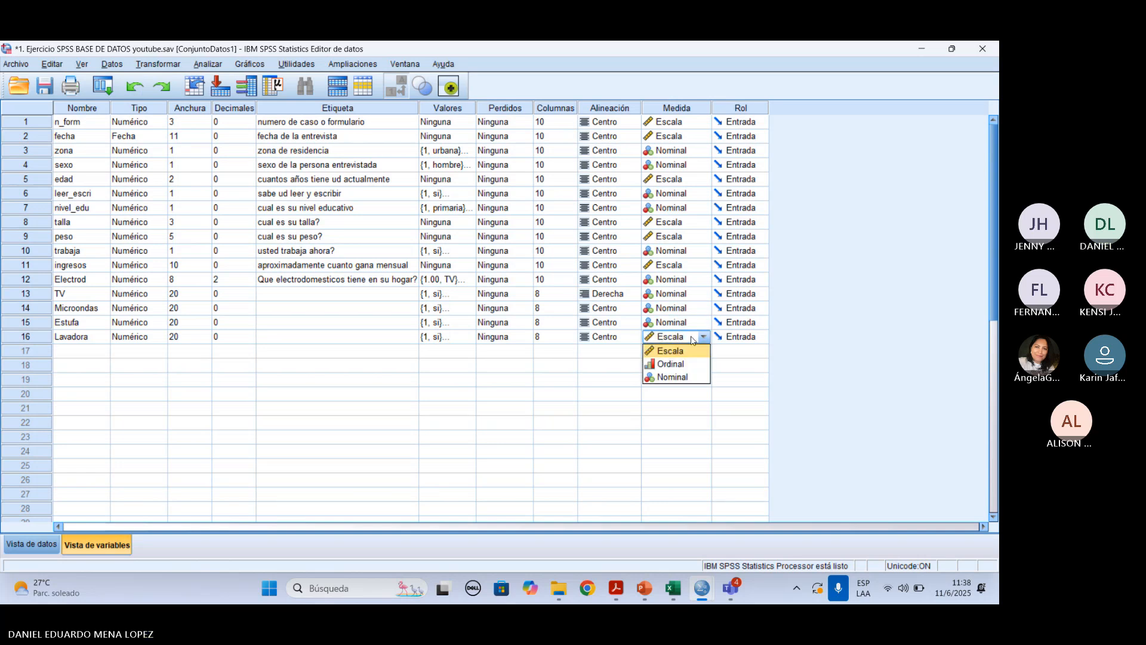
pyautogui.click(692, 377)
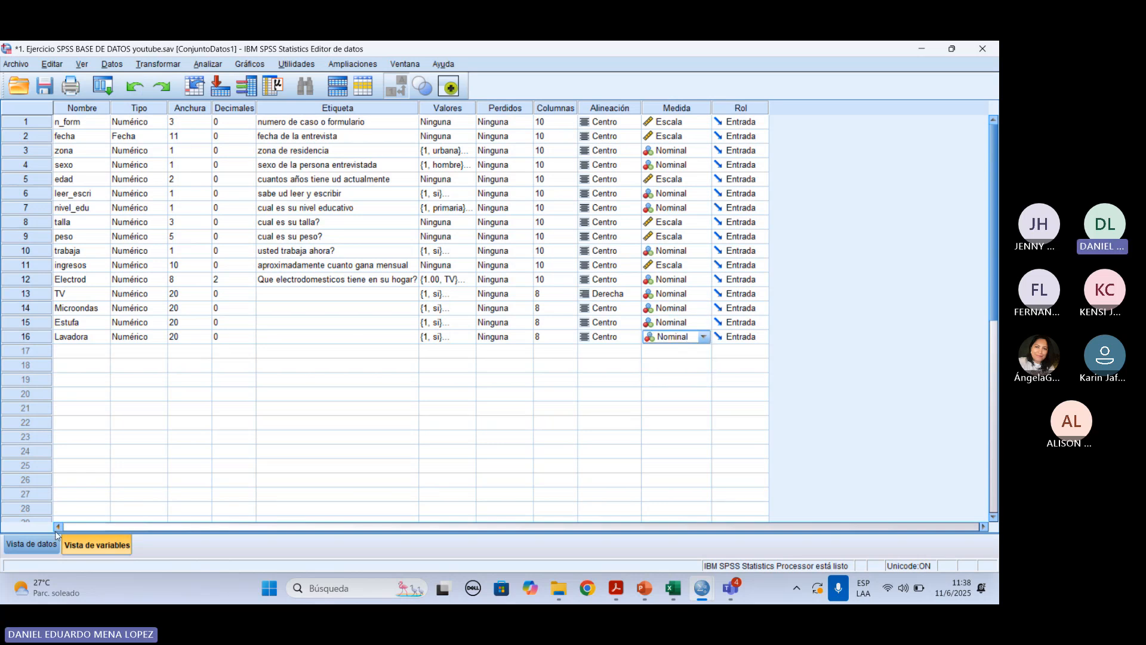
# Delete the Electrod variable from the variable list, leaving the four separate appliance variables
pyautogui.click(41, 544)
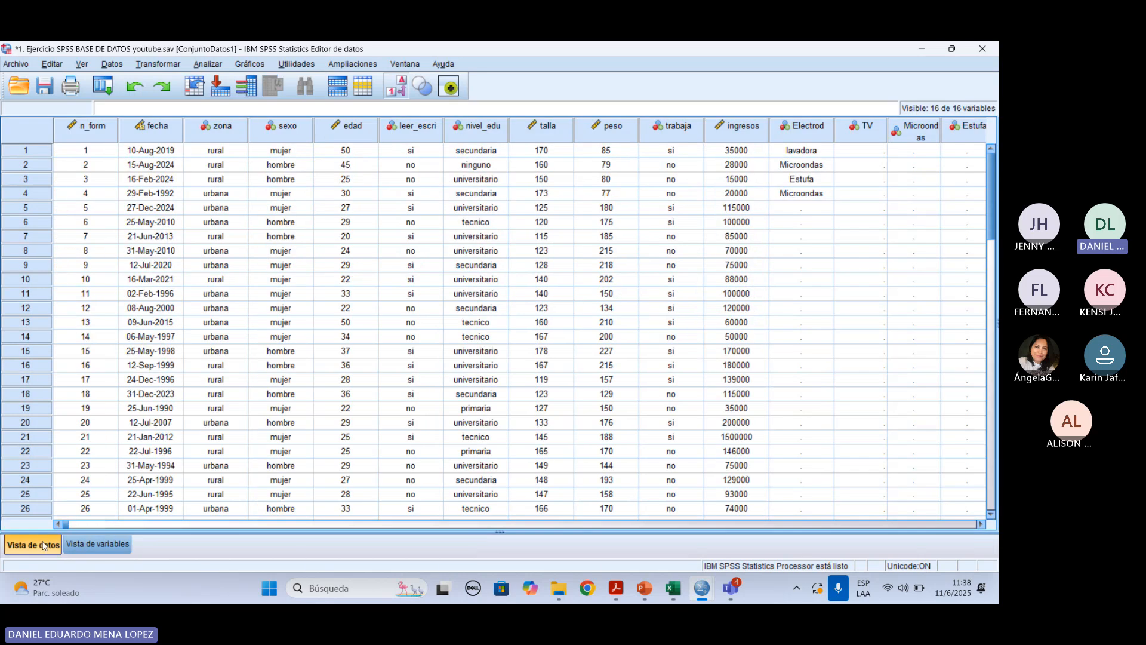
pyautogui.click(97, 544)
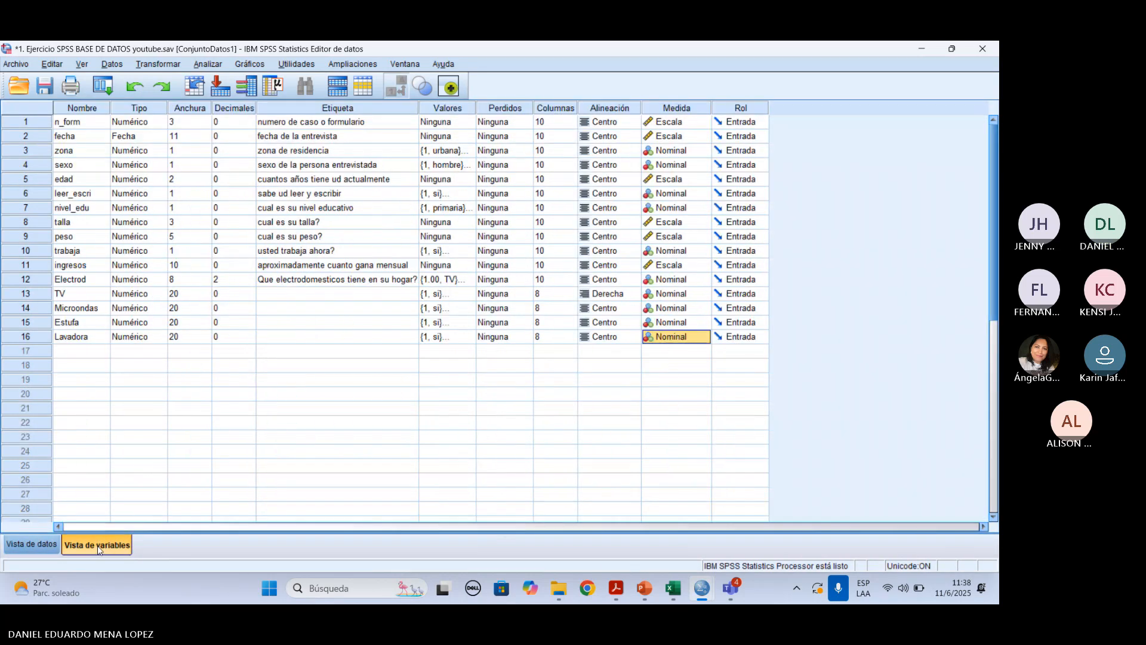
pyautogui.rightClick(36, 280)
pyautogui.click(100, 326)
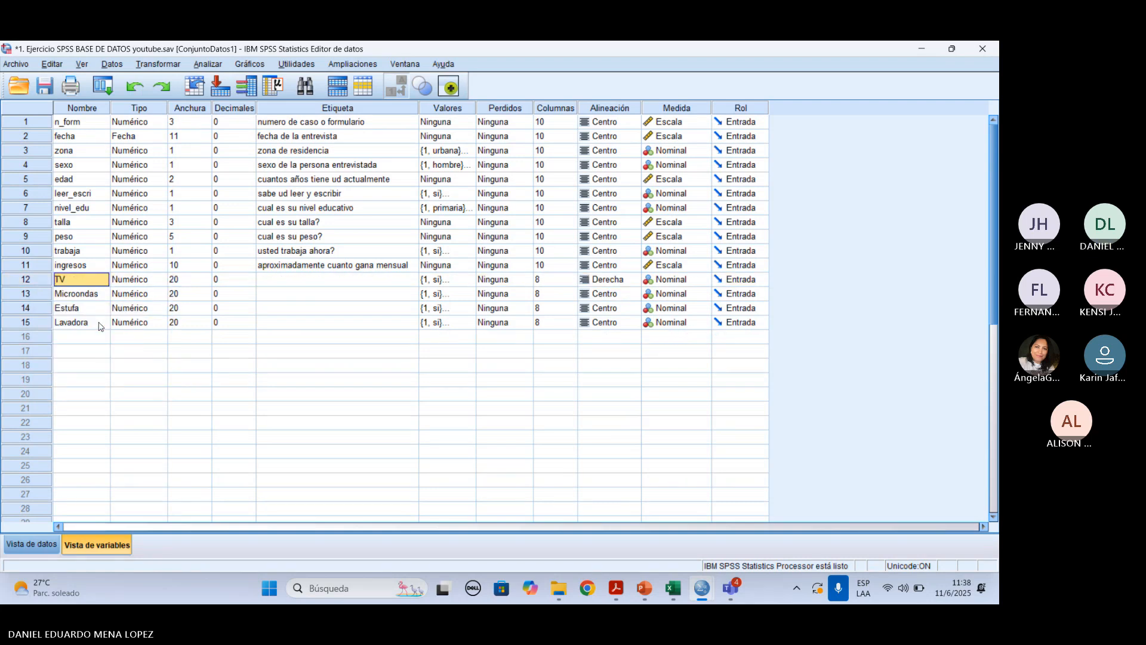
# Review the TV, Microondas, Estufa and Lavadora columns one by one in the data view
pyautogui.click(33, 543)
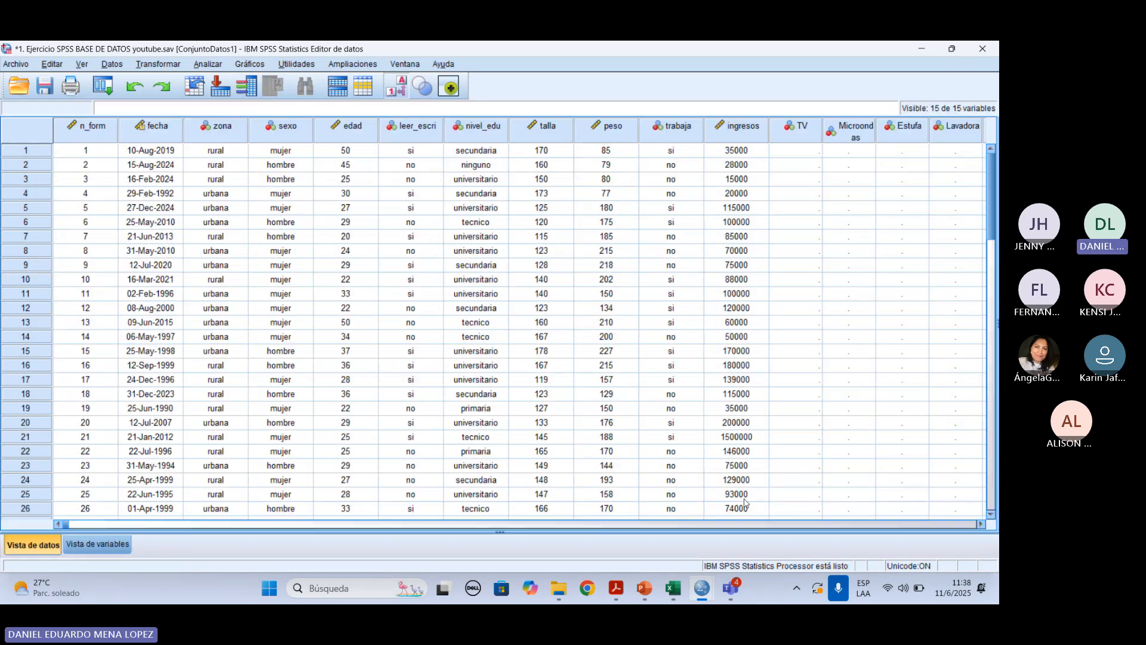
pyautogui.hscroll(4, 812, 532)
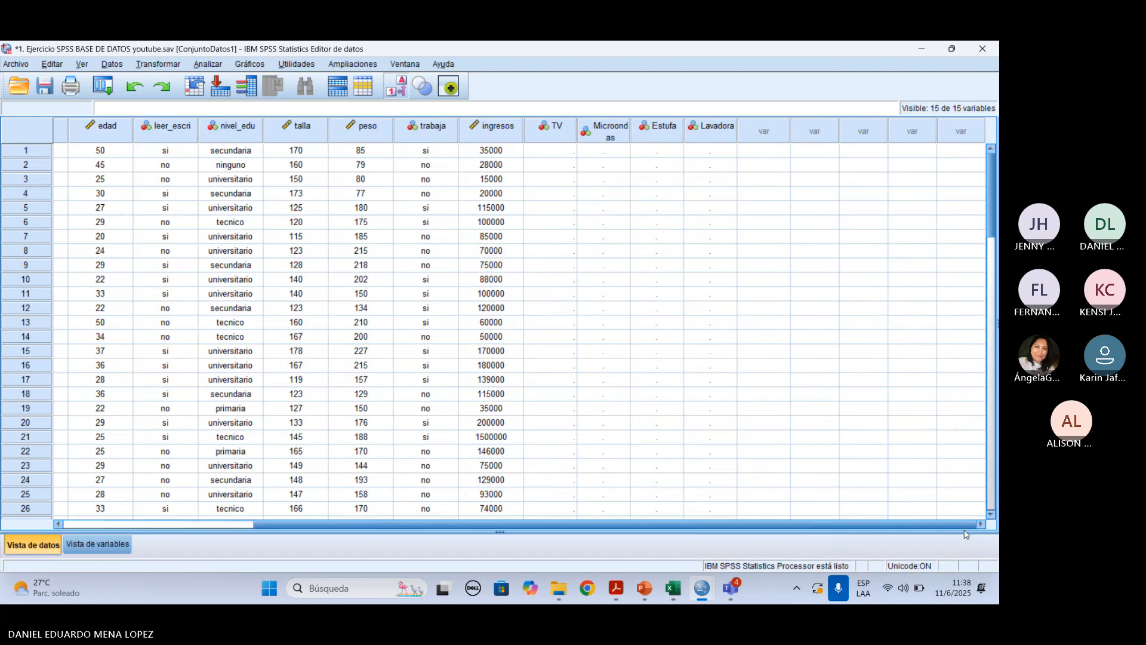
pyautogui.click(565, 136)
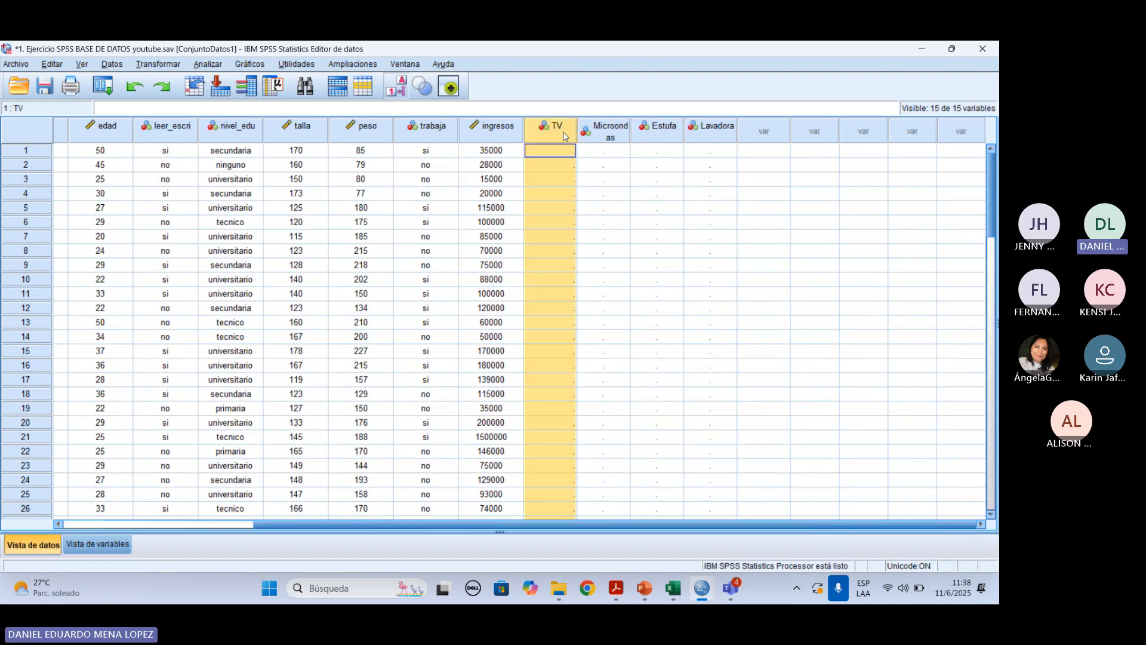
pyautogui.click(599, 129)
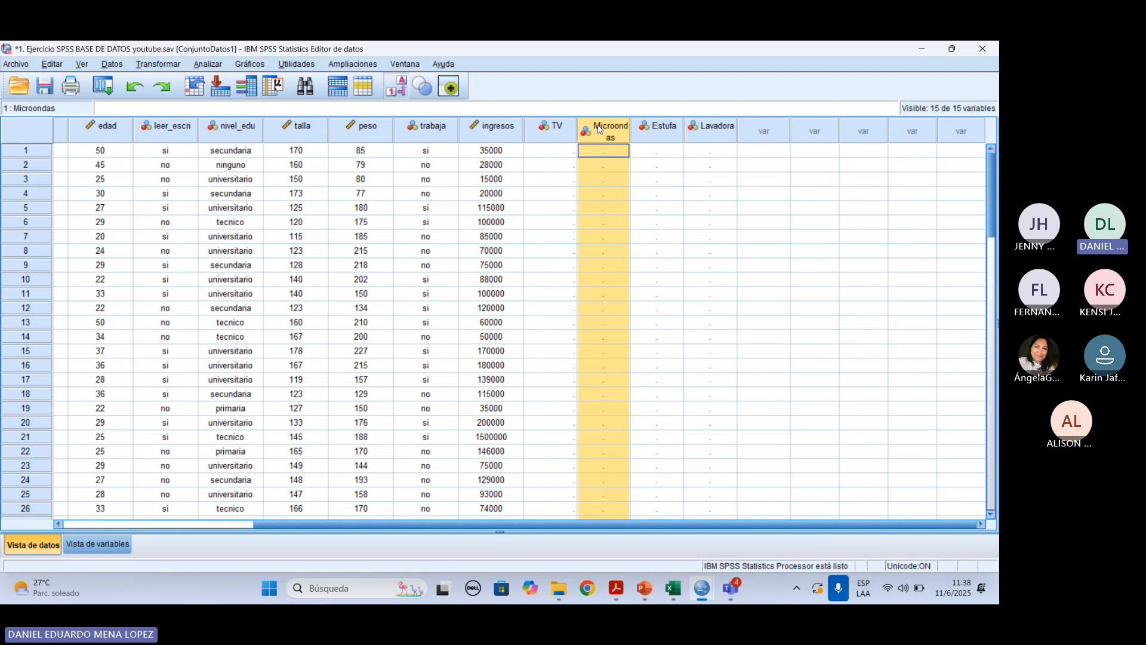
pyautogui.click(657, 127)
pyautogui.click(731, 137)
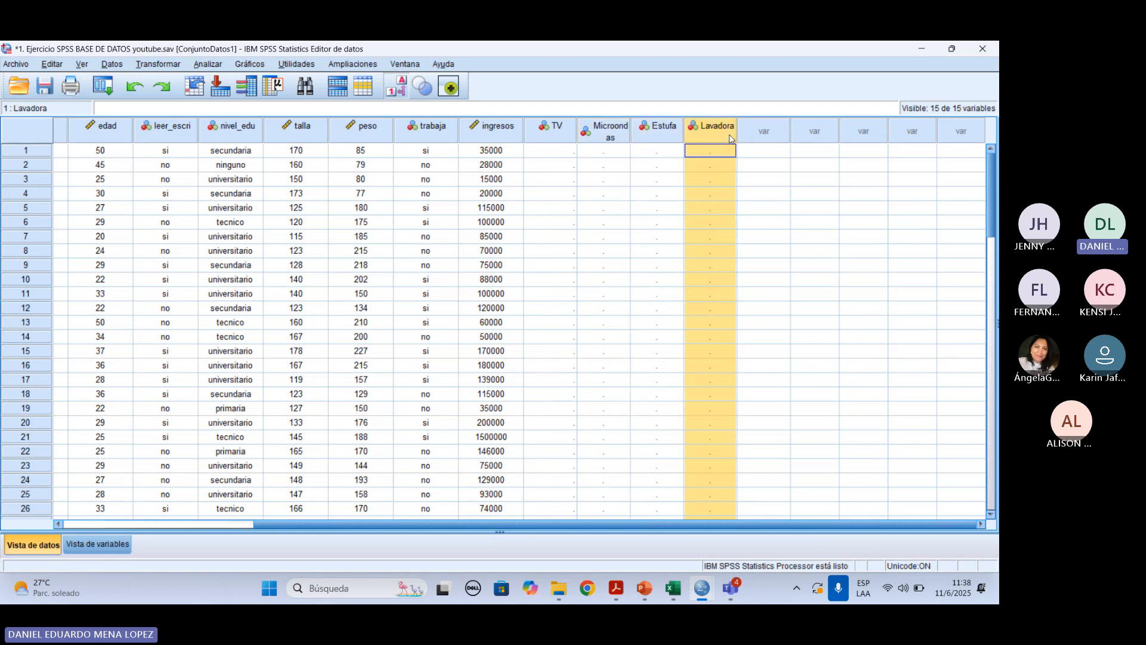
# For case 1, enter si for TV and no for Microondas
pyautogui.click(26, 152)
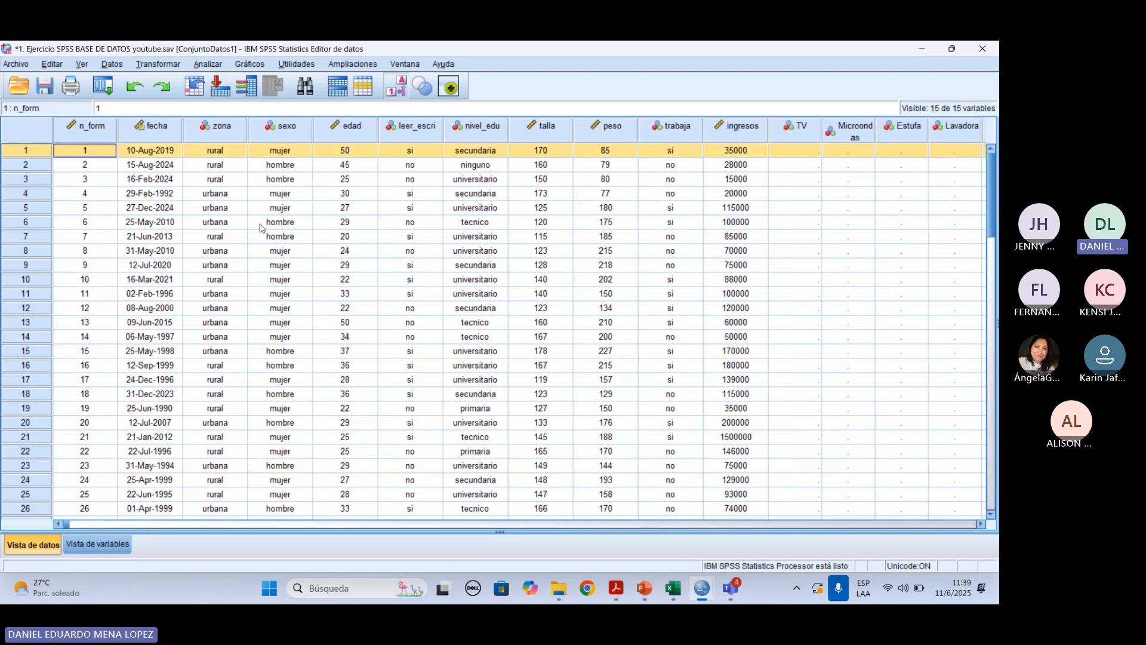
pyautogui.click(154, 528)
pyautogui.click(751, 154)
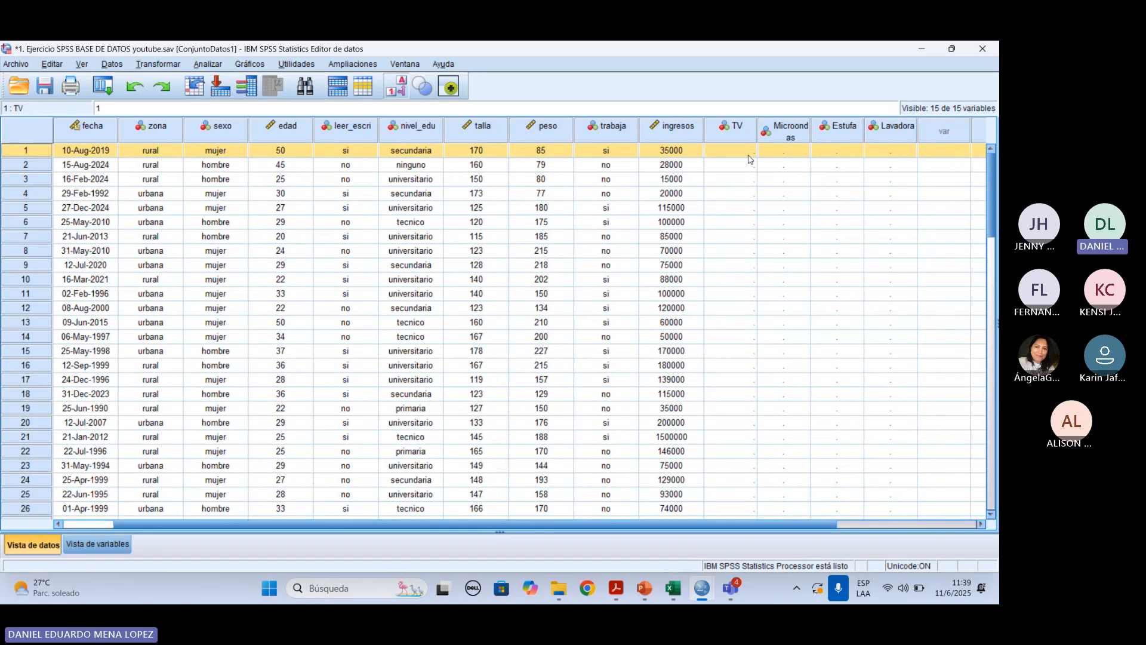
pyautogui.click(749, 152)
pyautogui.click(745, 163)
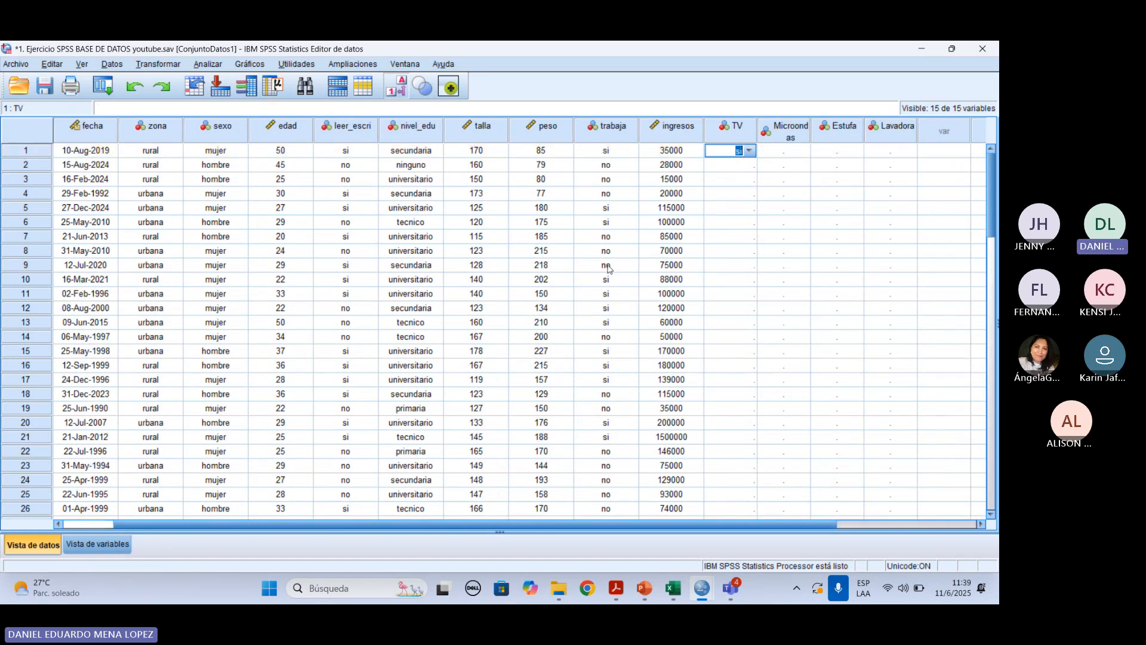
pyautogui.click(800, 151)
pyautogui.click(800, 151)
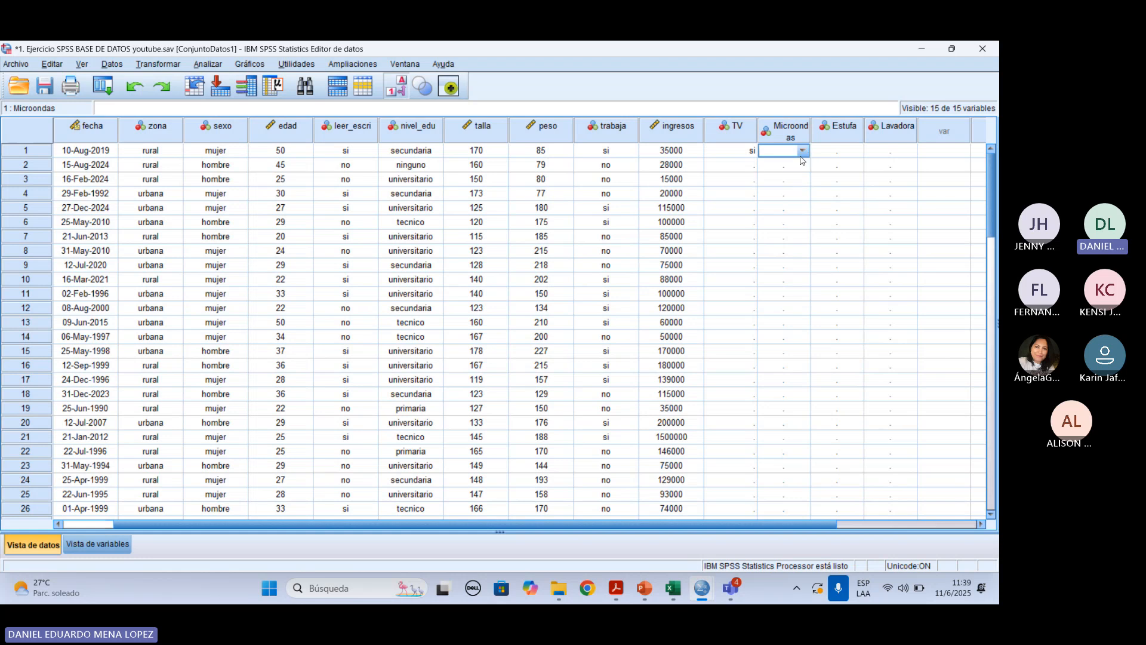
pyautogui.click(803, 150)
pyautogui.click(805, 178)
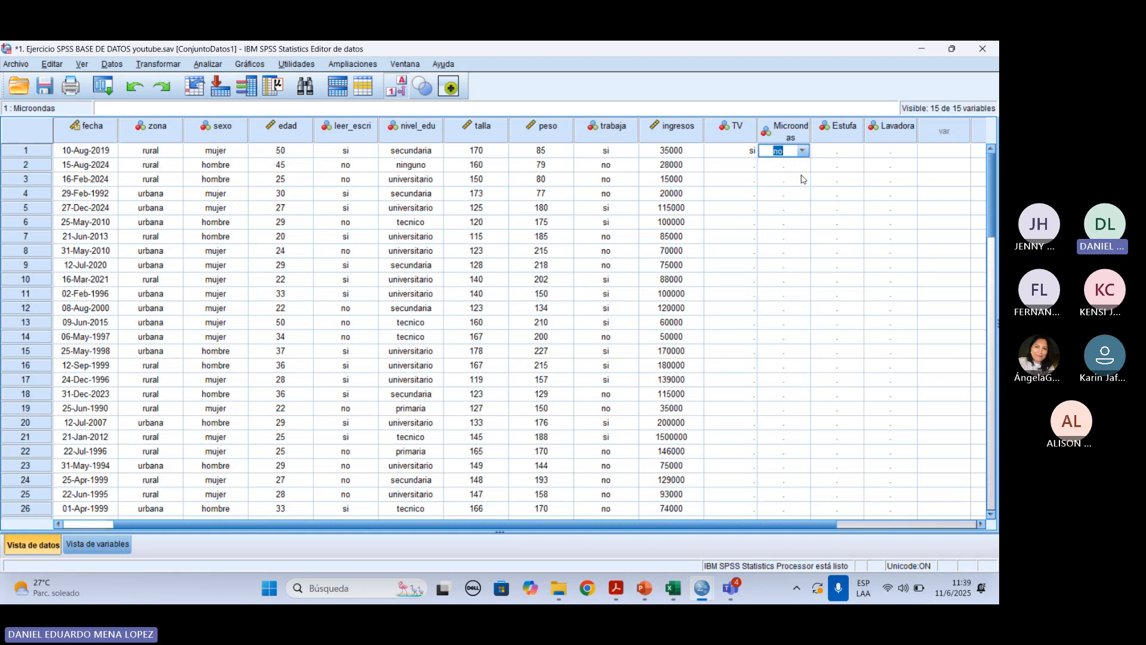
# For case 1, enter si for both Estufa and Lavadora
pyautogui.click(846, 149)
pyautogui.click(848, 150)
pyautogui.click(856, 151)
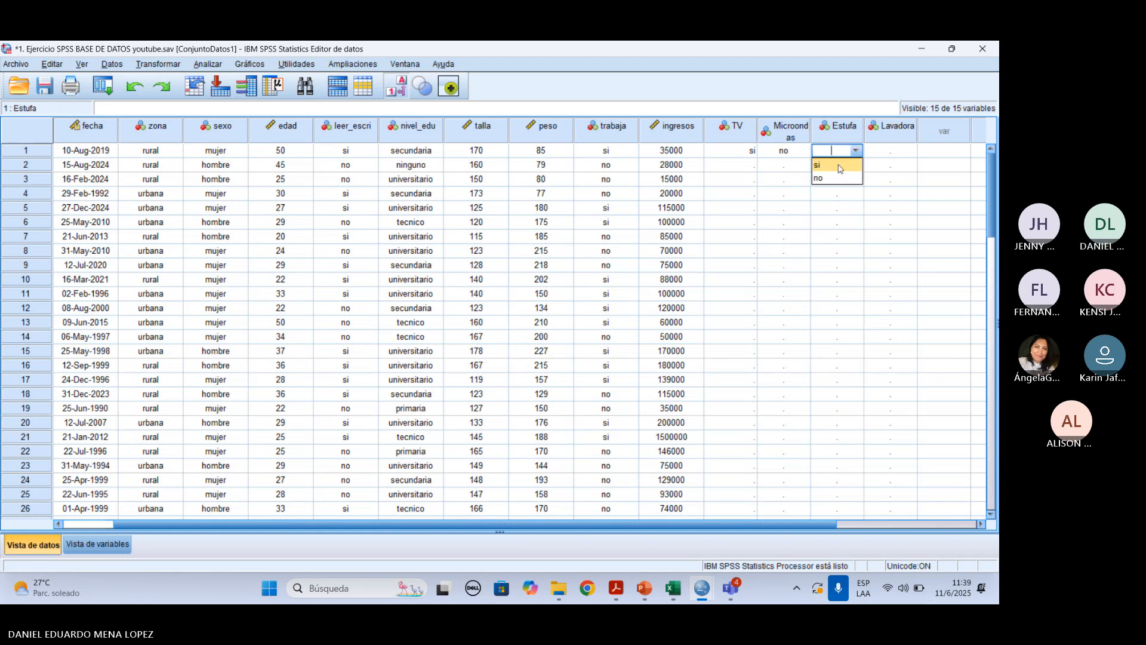
pyautogui.click(839, 166)
pyautogui.click(906, 151)
pyautogui.click(909, 151)
pyautogui.click(888, 167)
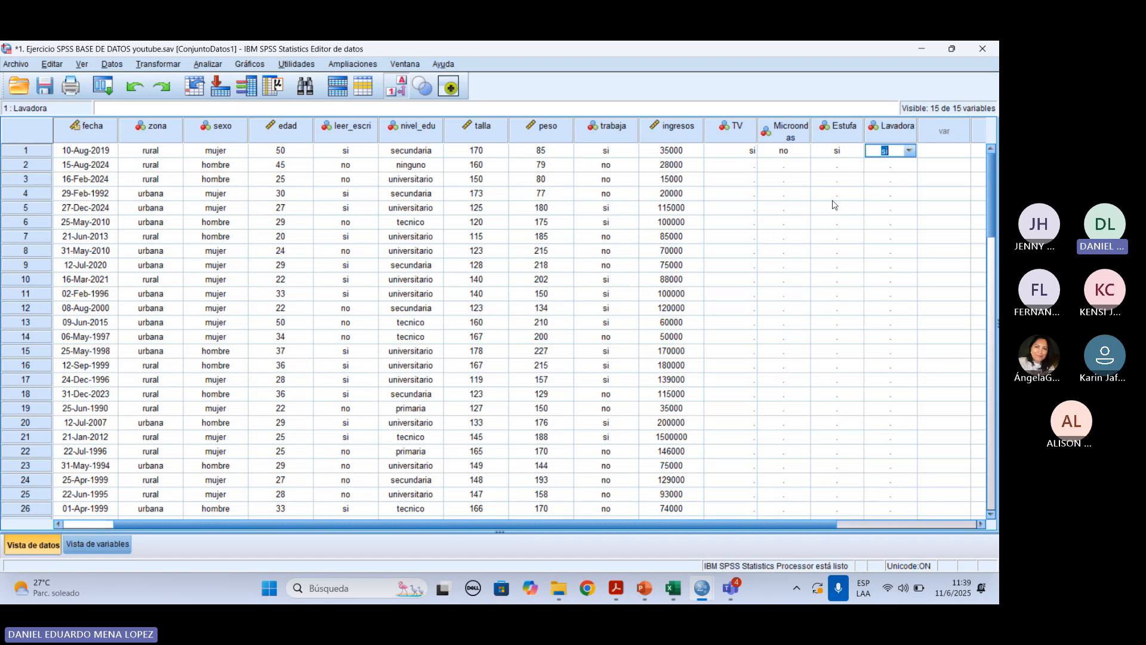
# For case 2, enter no for TV and si for Microondas
pyautogui.click(753, 170)
pyautogui.click(753, 169)
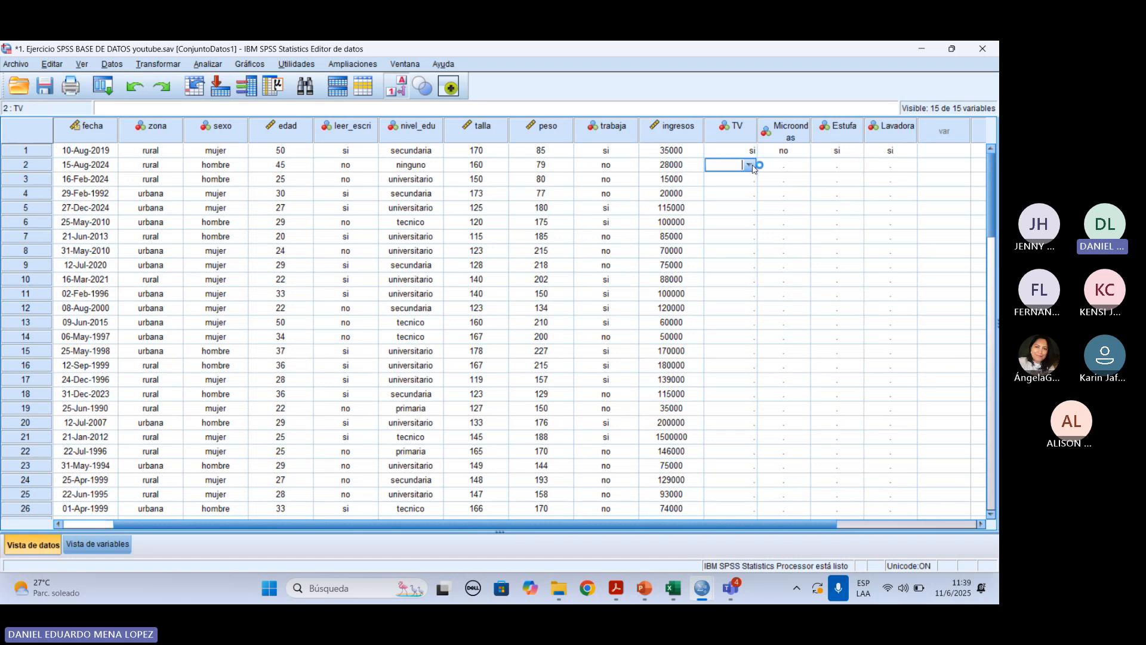
pyautogui.click(750, 166)
pyautogui.click(751, 167)
pyautogui.click(751, 167)
pyautogui.click(744, 192)
pyautogui.click(797, 169)
pyautogui.click(799, 173)
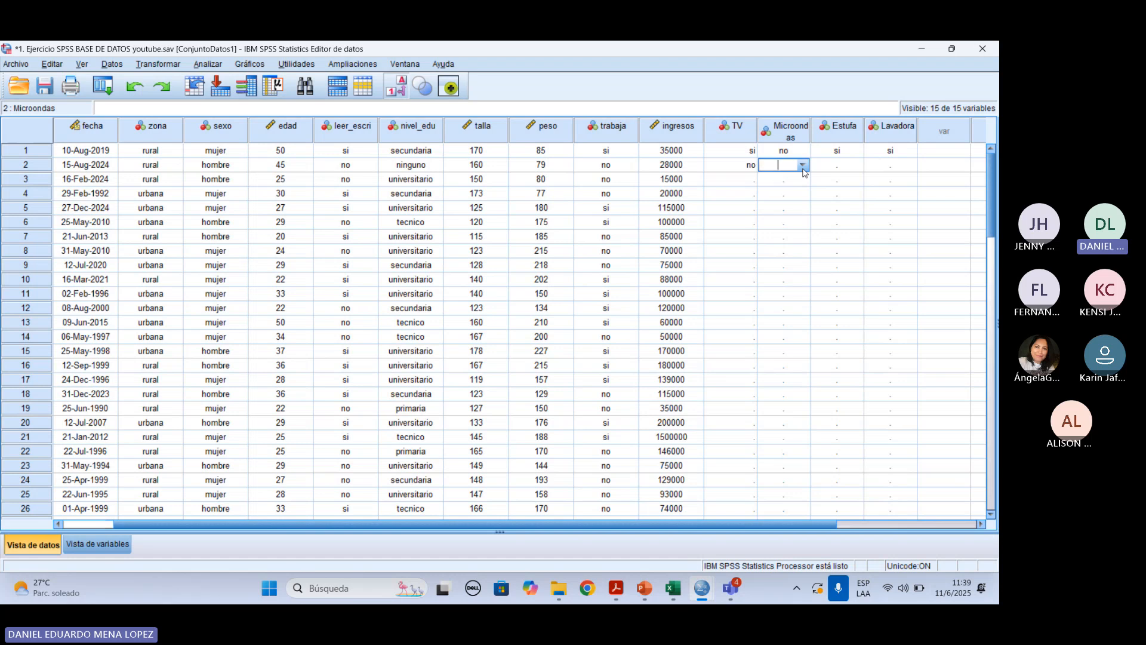
pyautogui.click(802, 165)
pyautogui.click(805, 187)
# For case 2, enter no for both Estufa and Lavadora
pyautogui.click(848, 168)
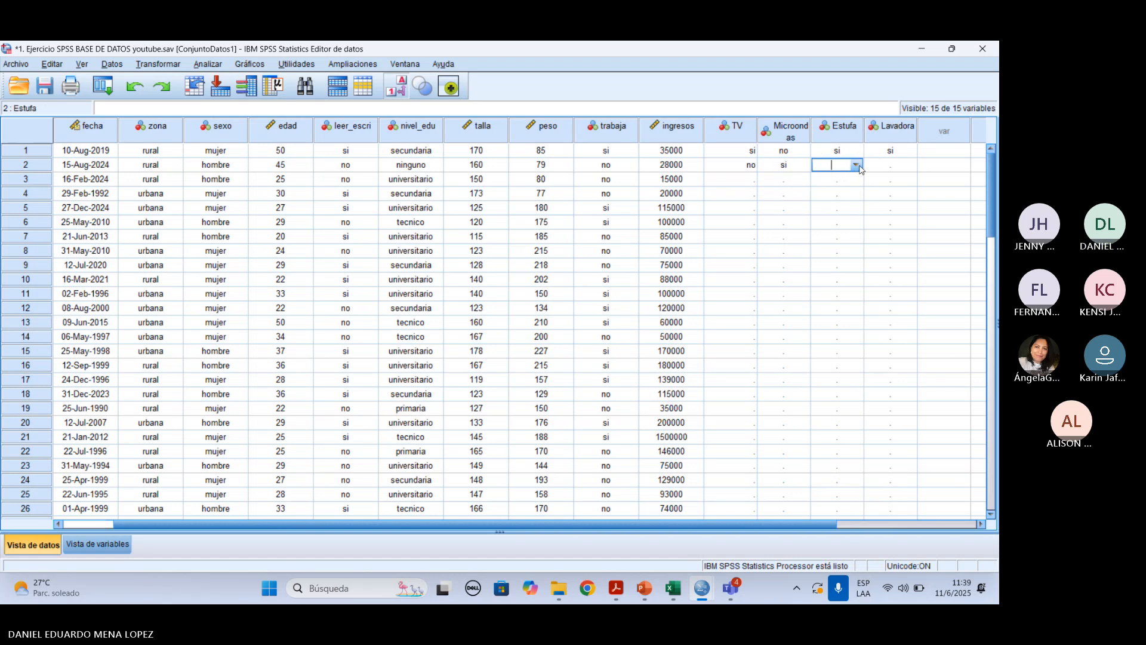
pyautogui.click(856, 166)
pyautogui.click(848, 189)
pyautogui.click(905, 168)
pyautogui.click(908, 167)
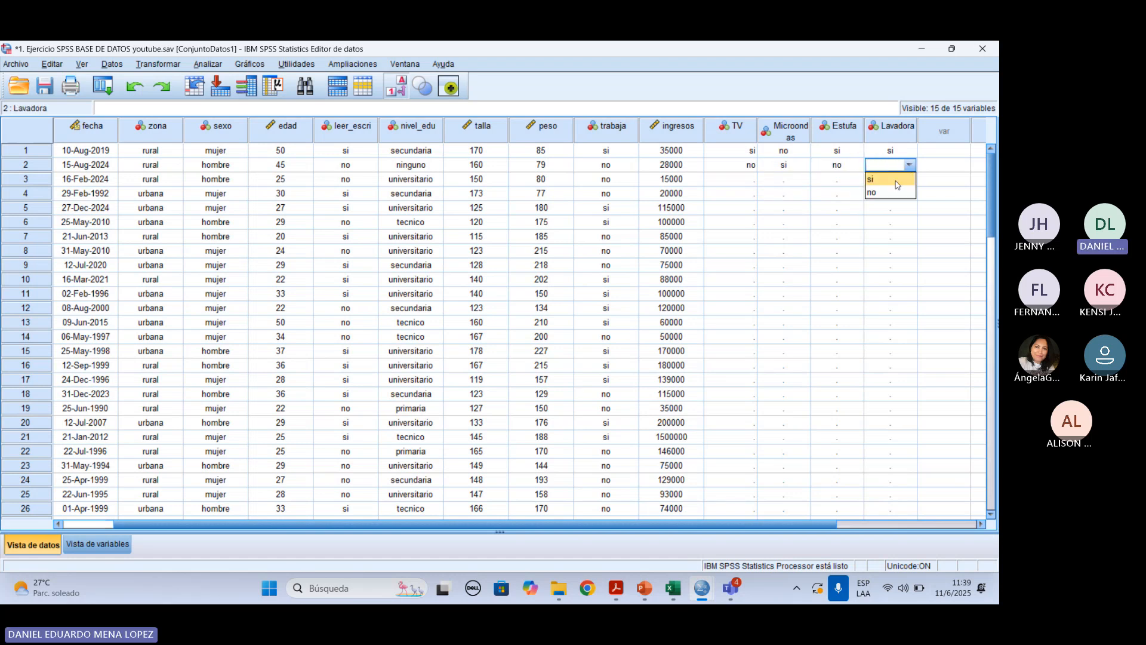
pyautogui.click(890, 188)
# For case 3, enter si for both TV and Microondas
pyautogui.click(754, 180)
pyautogui.click(753, 180)
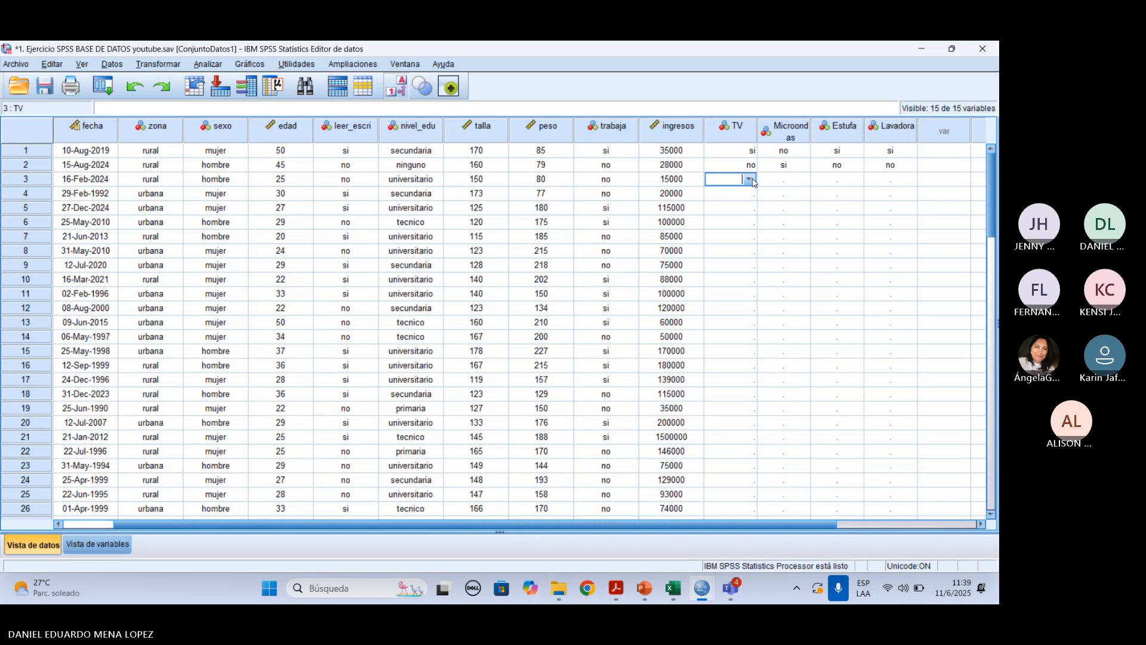
pyautogui.click(754, 180)
pyautogui.click(737, 193)
pyautogui.click(806, 180)
pyautogui.click(807, 181)
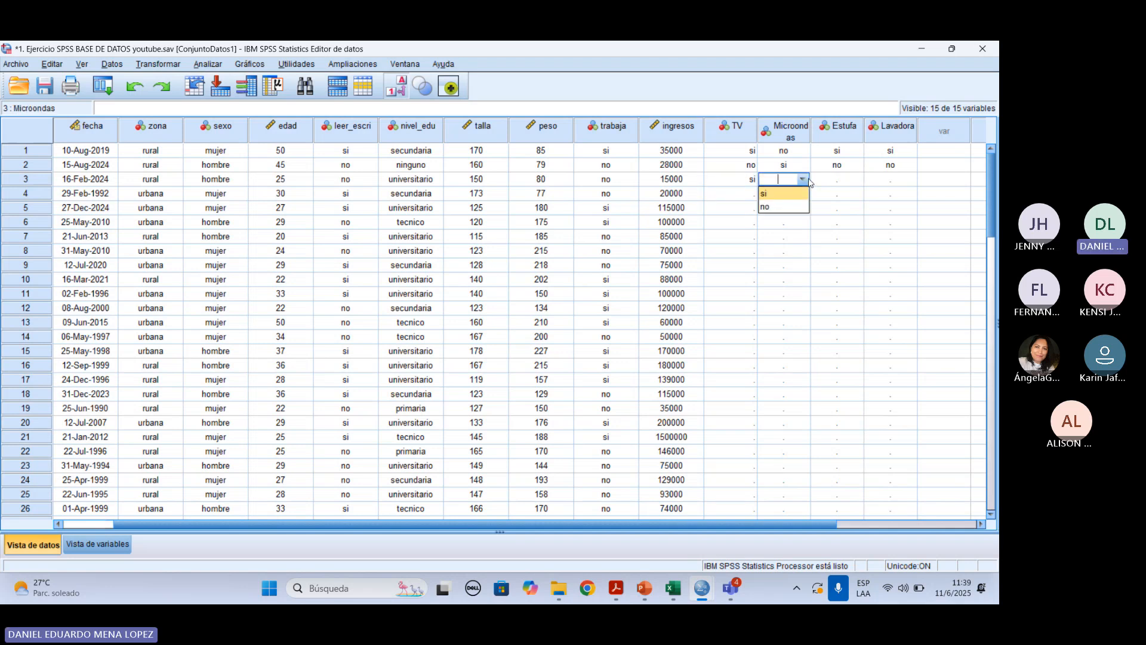
pyautogui.click(776, 192)
# For case 3, enter no for Estufa and si for Lavadora
pyautogui.click(847, 178)
pyautogui.click(846, 178)
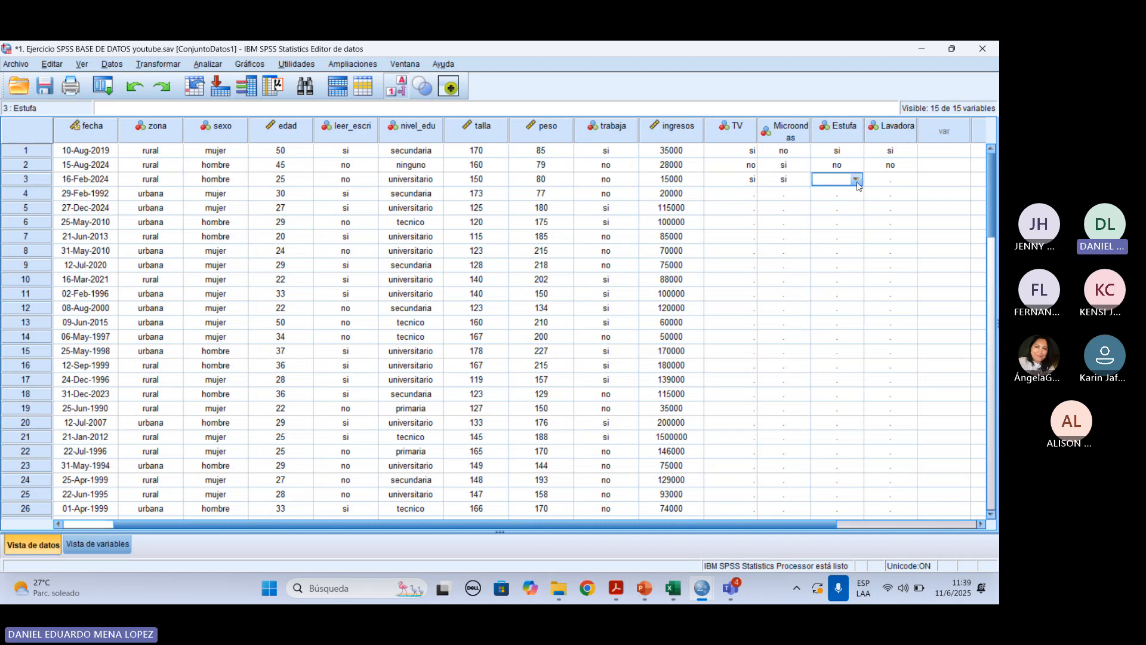
pyautogui.click(857, 179)
pyautogui.click(838, 207)
pyautogui.click(902, 182)
pyautogui.click(901, 182)
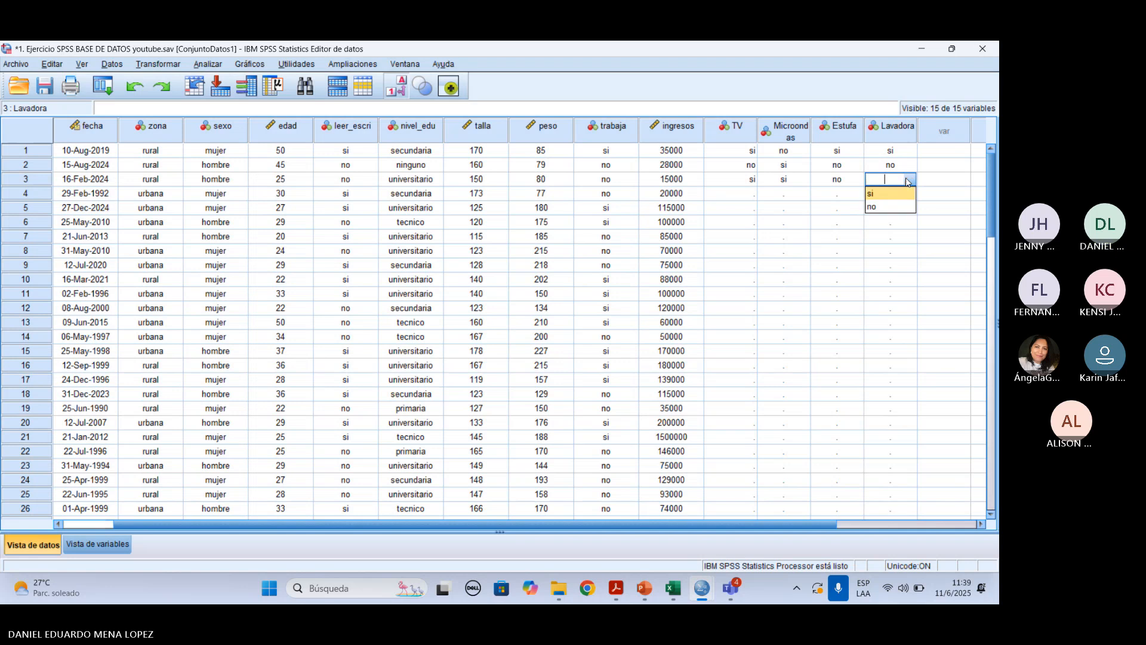
pyautogui.click(891, 193)
# For case 4, enter no for both Lavadora and Estufa
pyautogui.click(906, 195)
pyautogui.click(909, 197)
pyautogui.click(910, 195)
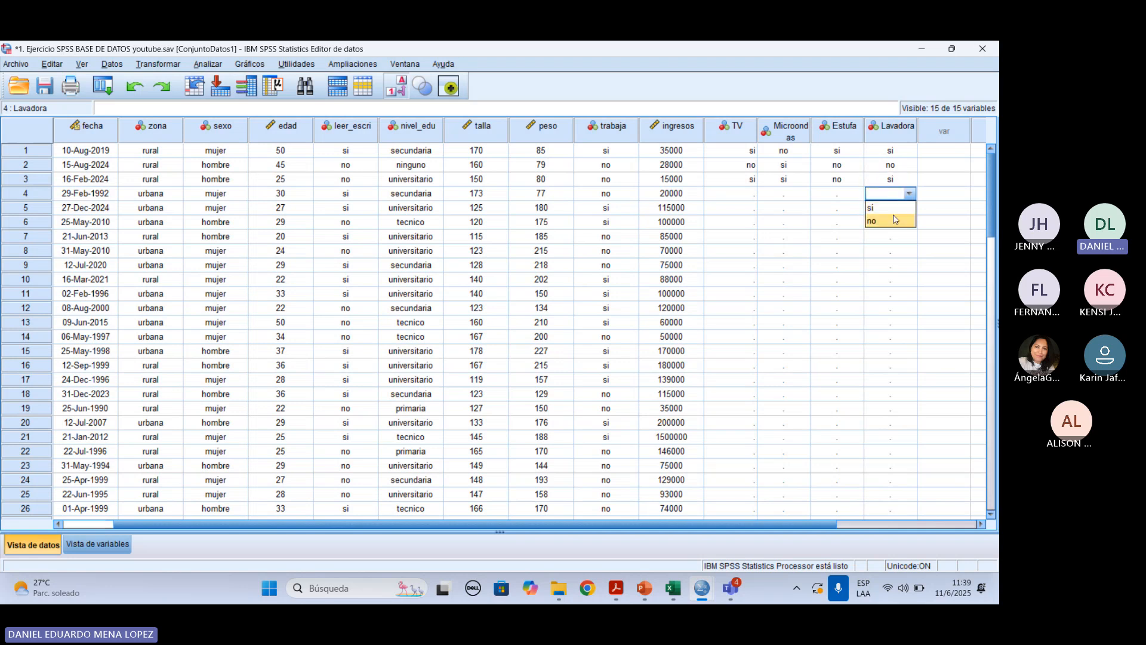
pyautogui.click(891, 221)
pyautogui.click(837, 193)
pyautogui.click(856, 194)
pyautogui.click(844, 219)
# For case 4, enter si for Microondas and no for TV
pyautogui.click(784, 193)
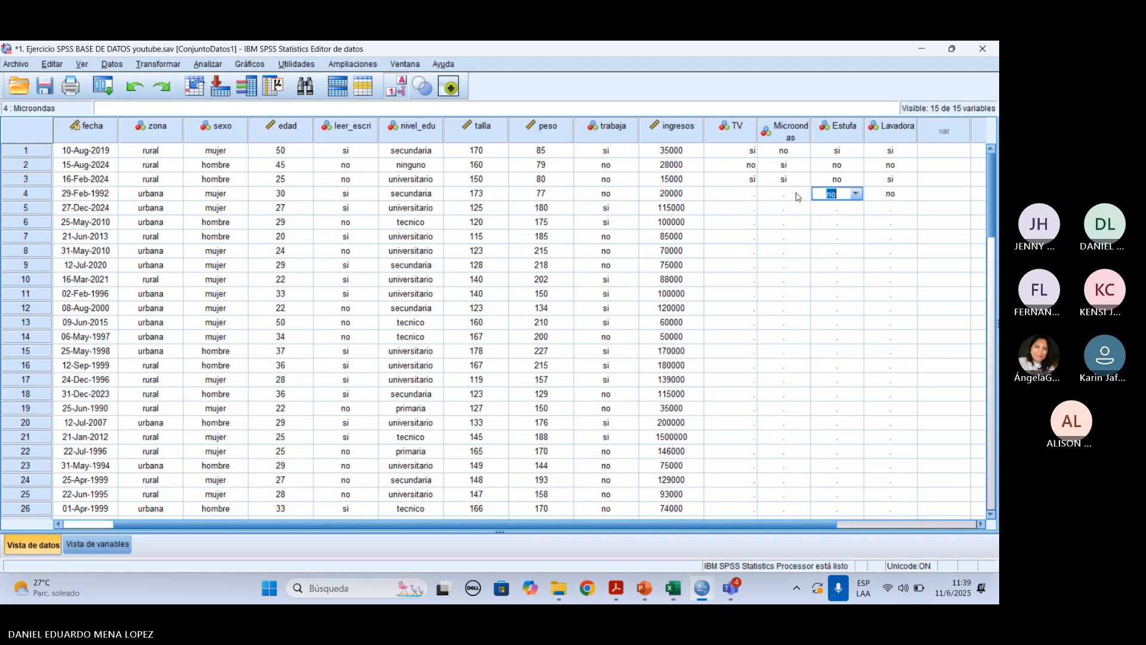
pyautogui.click(783, 193)
pyautogui.click(803, 194)
pyautogui.click(776, 207)
pyautogui.click(753, 196)
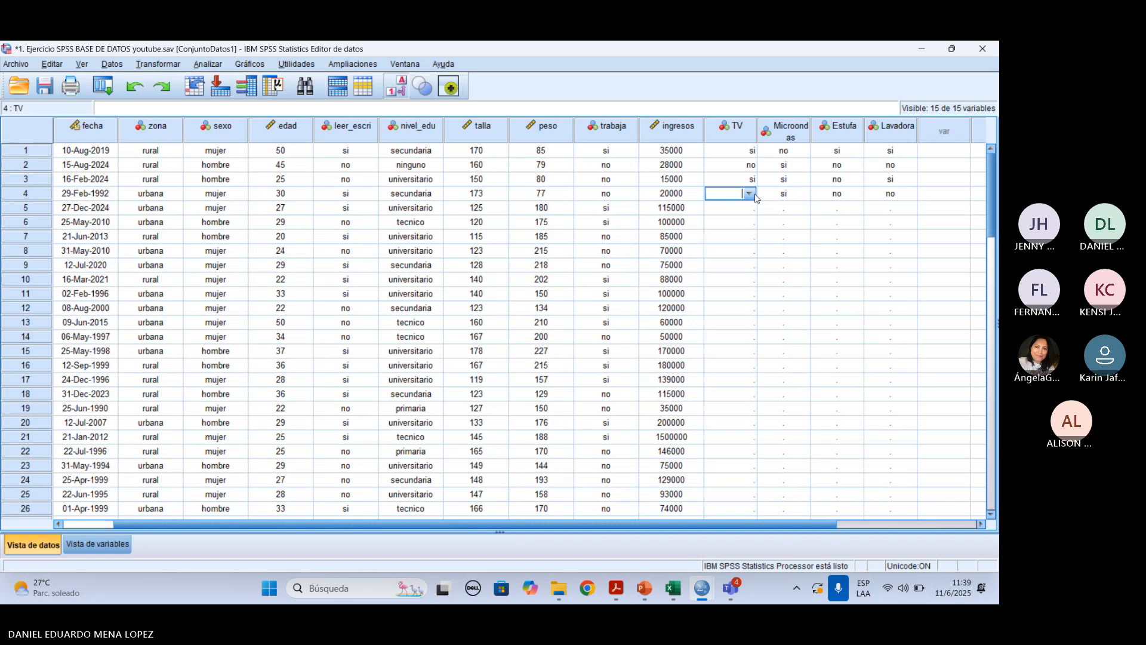
pyautogui.click(748, 194)
pyautogui.click(725, 222)
# For case 5, enter no for both TV and Microondas
pyautogui.click(737, 208)
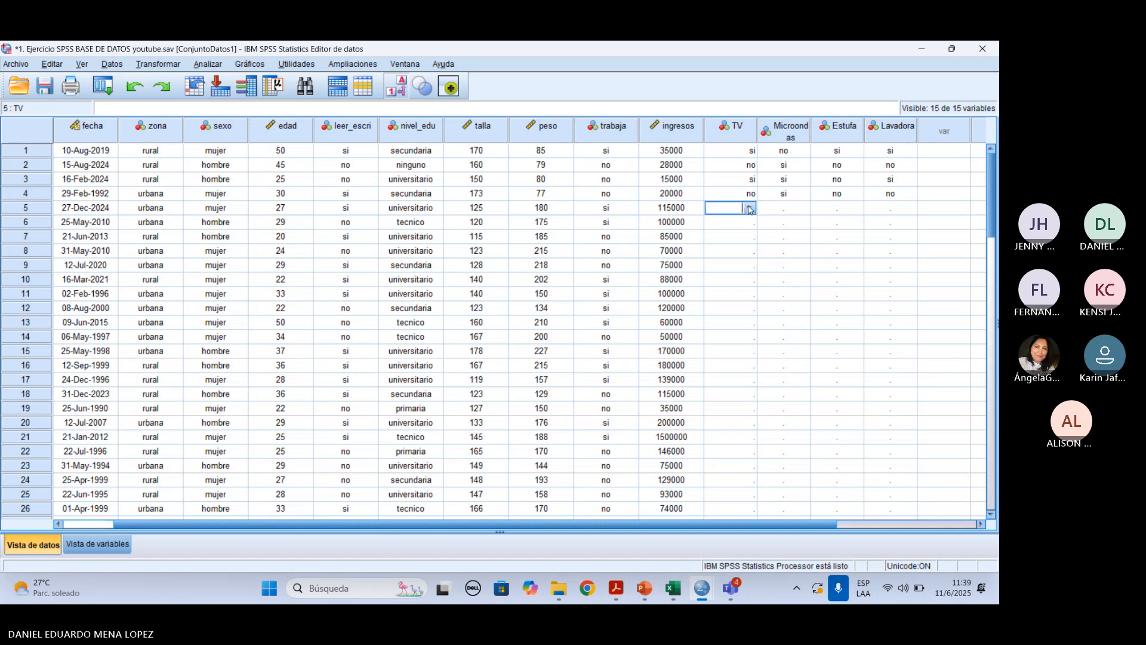
pyautogui.click(749, 208)
pyautogui.click(739, 235)
pyautogui.click(788, 208)
pyautogui.click(802, 208)
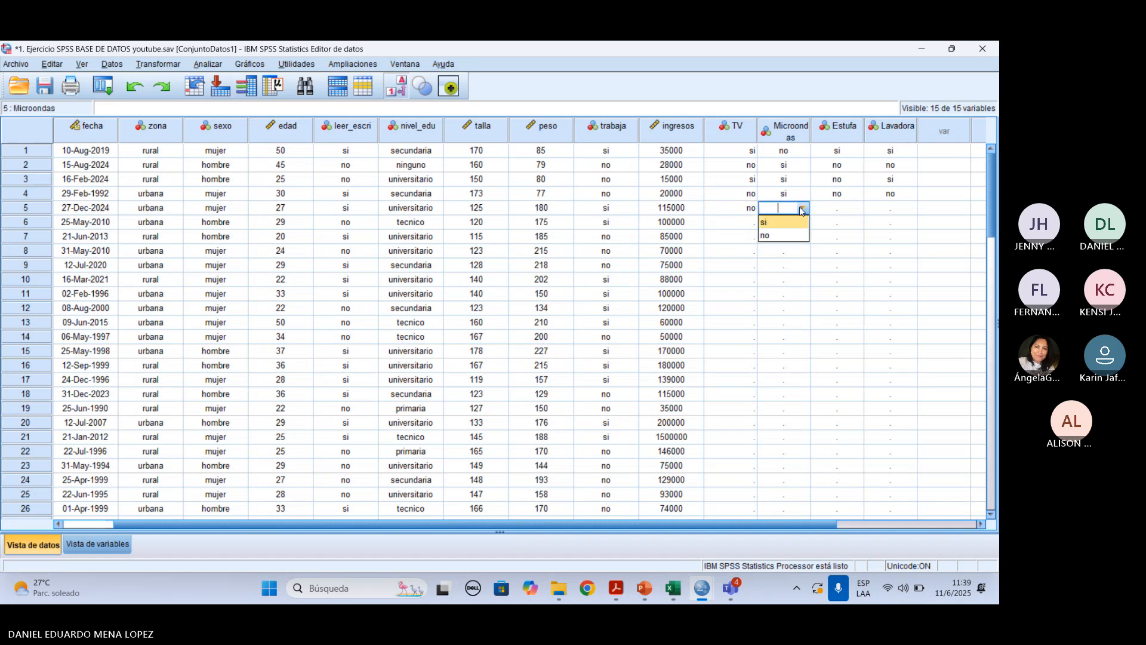
pyautogui.click(795, 235)
# For case 5, enter no for both Estufa and Lavadora
pyautogui.click(849, 209)
pyautogui.click(856, 208)
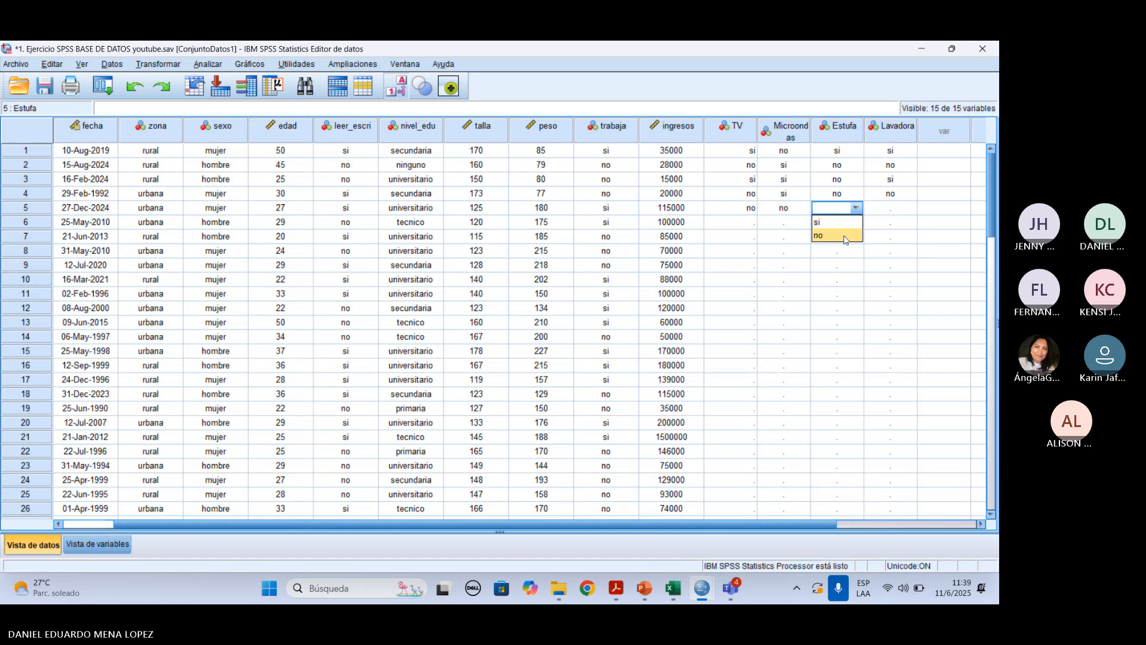
pyautogui.click(847, 234)
pyautogui.click(901, 209)
pyautogui.click(910, 208)
pyautogui.click(905, 235)
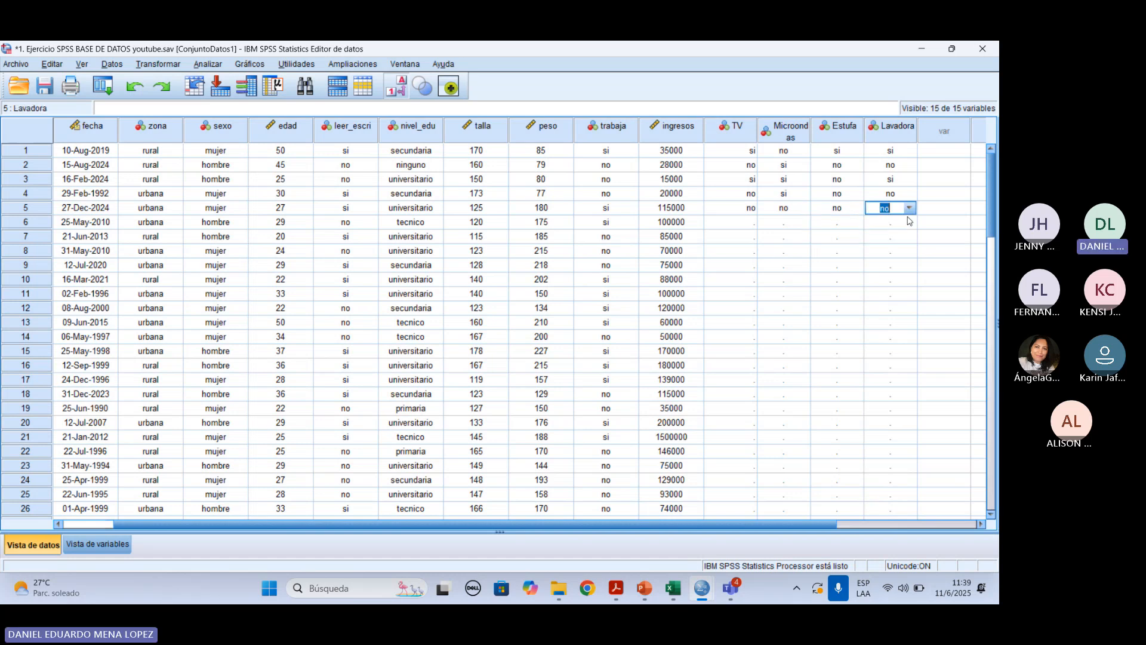
# For case 6, enter si for both Lavadora and Estufa
pyautogui.click(910, 223)
pyautogui.click(909, 223)
pyautogui.click(896, 236)
pyautogui.click(833, 222)
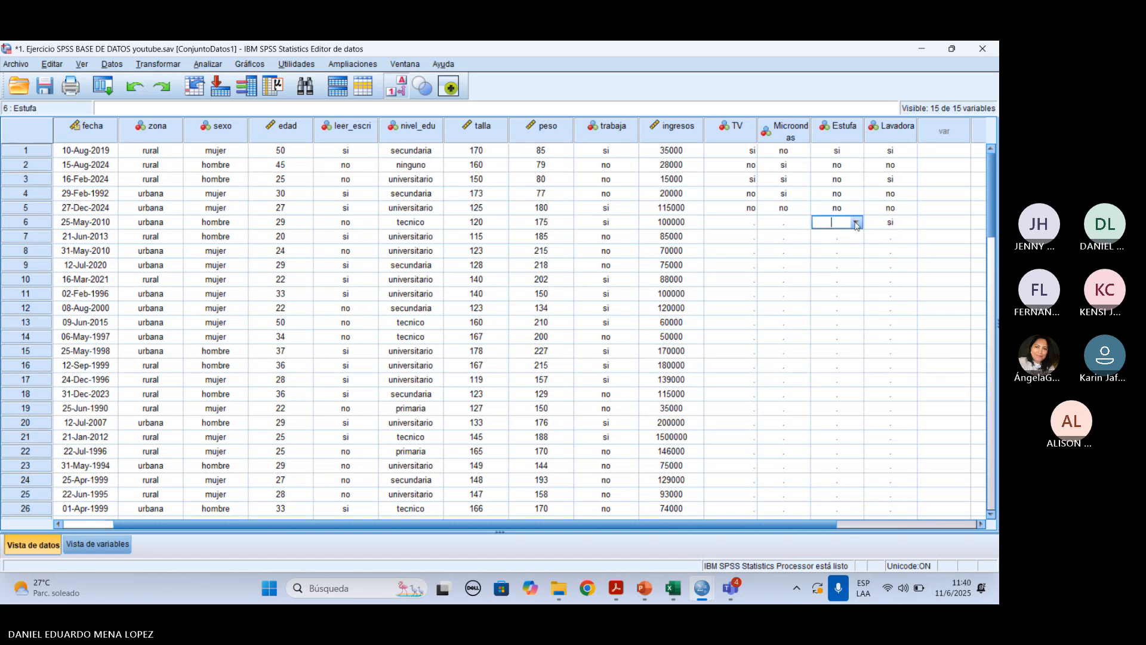
pyautogui.click(856, 222)
pyautogui.click(839, 237)
# For case 6, enter si for both Microondas and TV
pyautogui.click(788, 222)
pyautogui.click(799, 223)
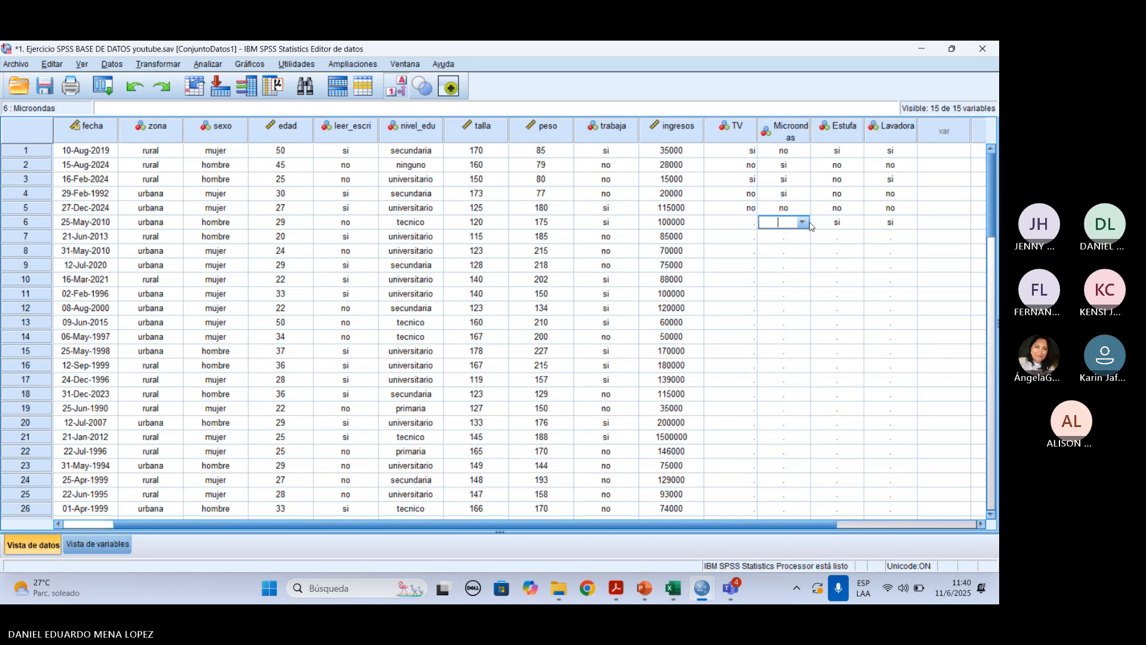
pyautogui.click(803, 222)
pyautogui.click(777, 237)
pyautogui.click(742, 222)
pyautogui.click(750, 223)
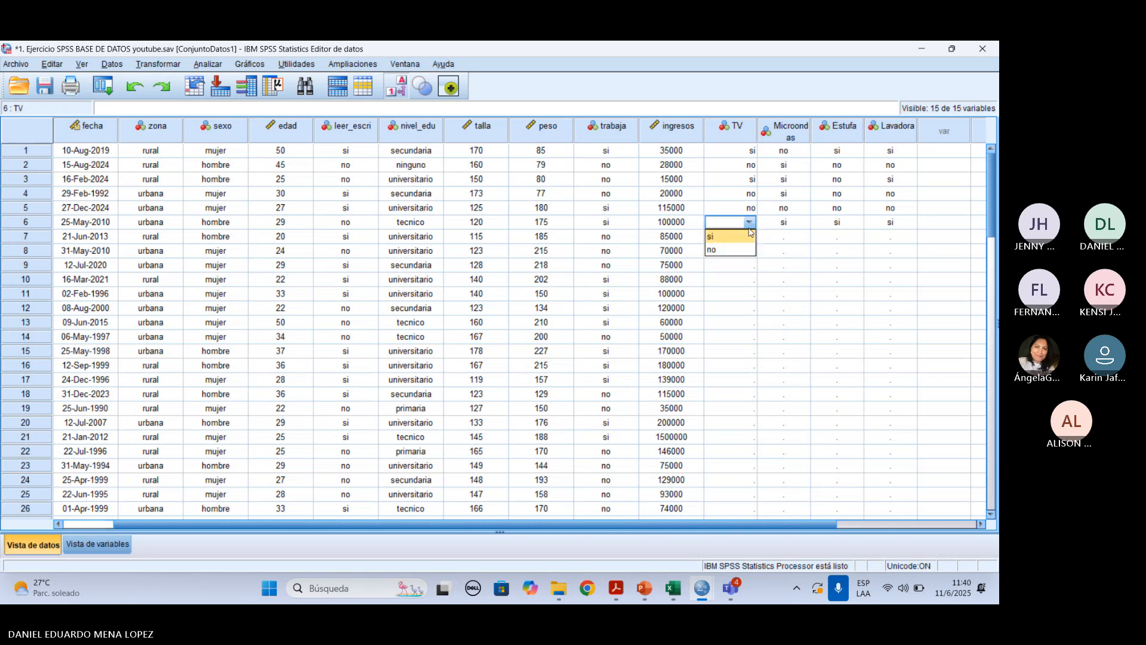
pyautogui.click(746, 237)
# For case 7, enter no for TV and si for Microondas
pyautogui.click(734, 237)
pyautogui.click(749, 237)
pyautogui.click(746, 262)
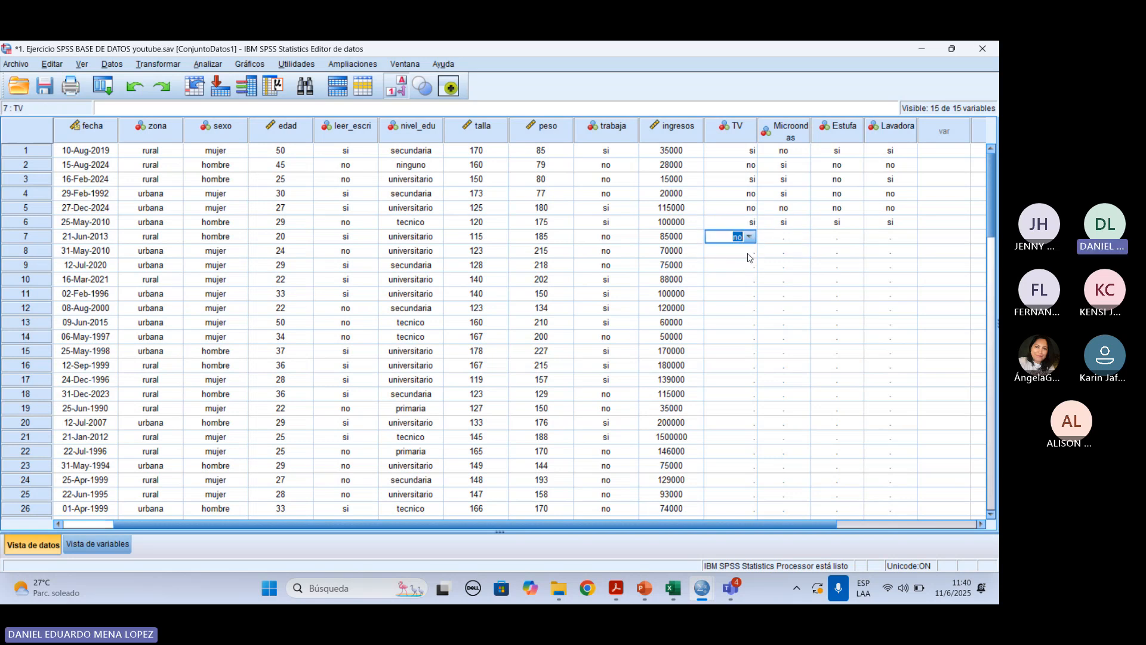
pyautogui.click(802, 238)
pyautogui.click(804, 237)
pyautogui.click(797, 251)
# For case 7, enter no for both Estufa and Lavadora
pyautogui.click(849, 237)
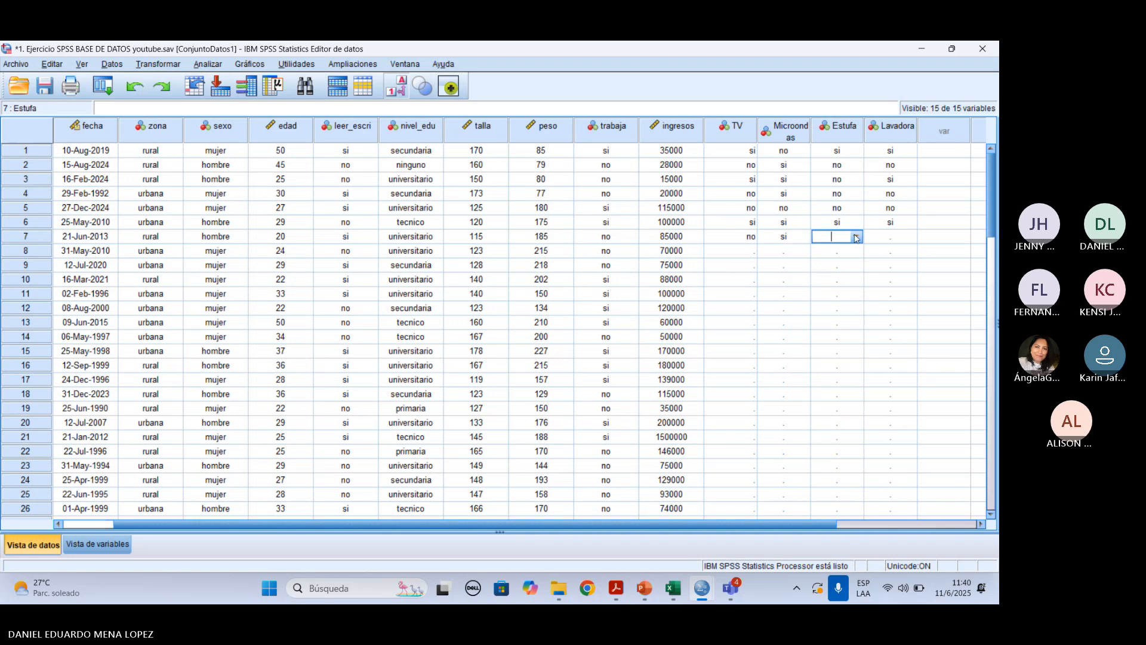
pyautogui.click(857, 237)
pyautogui.click(859, 262)
pyautogui.click(890, 237)
pyautogui.click(910, 237)
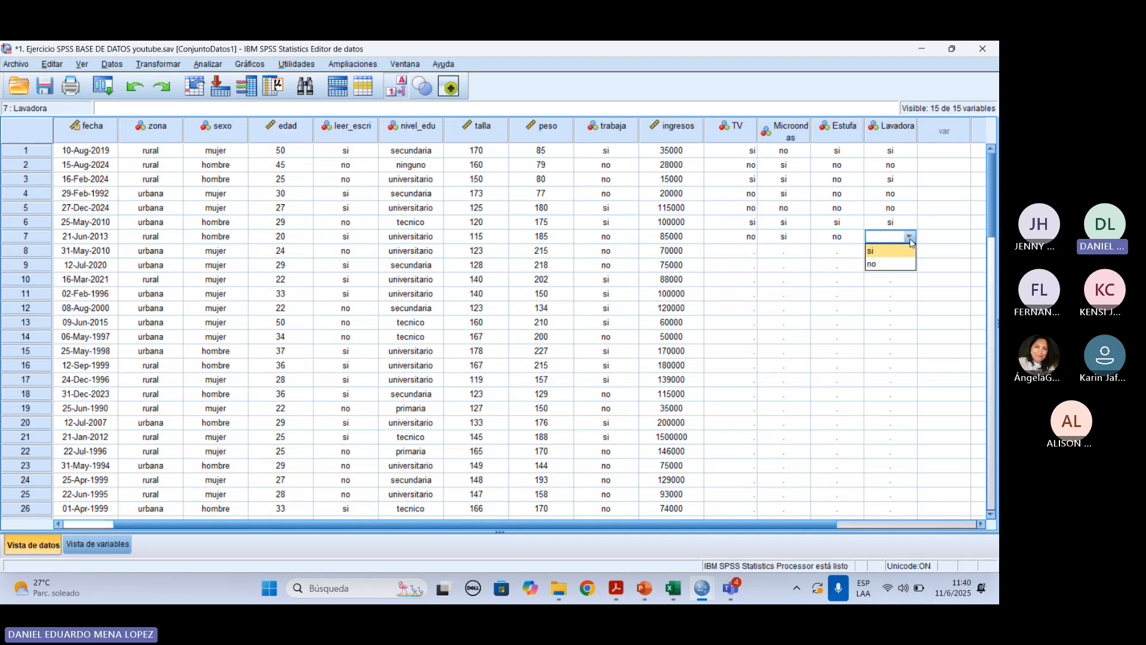
pyautogui.click(890, 264)
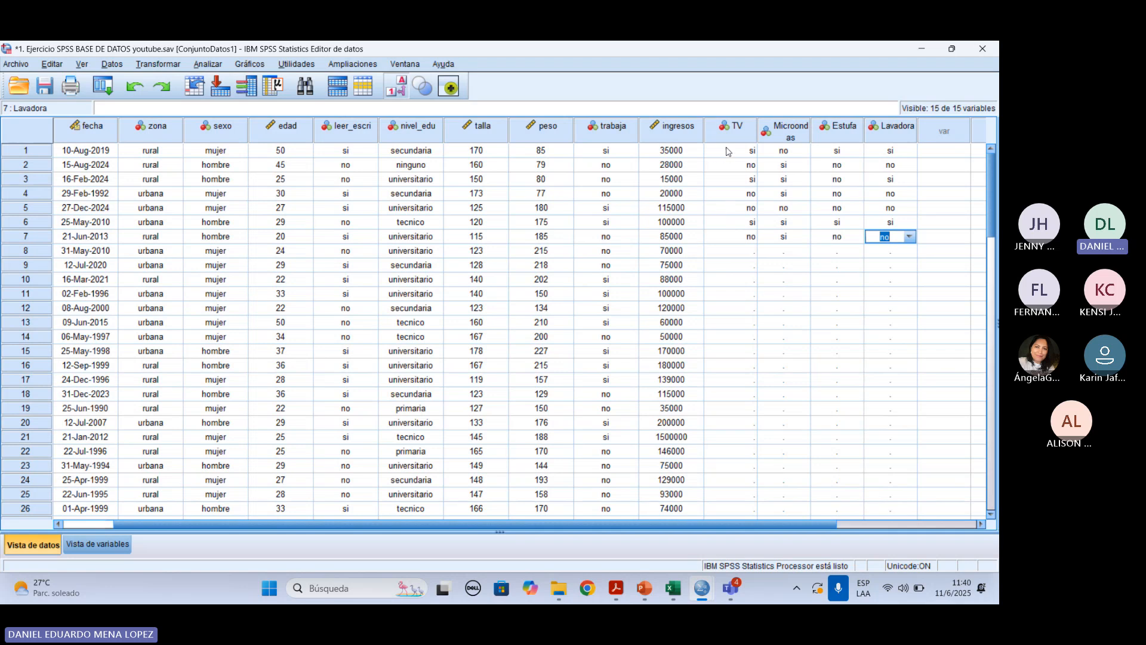
# Open the definition of multiple response sets and show the source variables by name instead of by label
pyautogui.moveTo(728, 151); pyautogui.dragTo(737, 237)
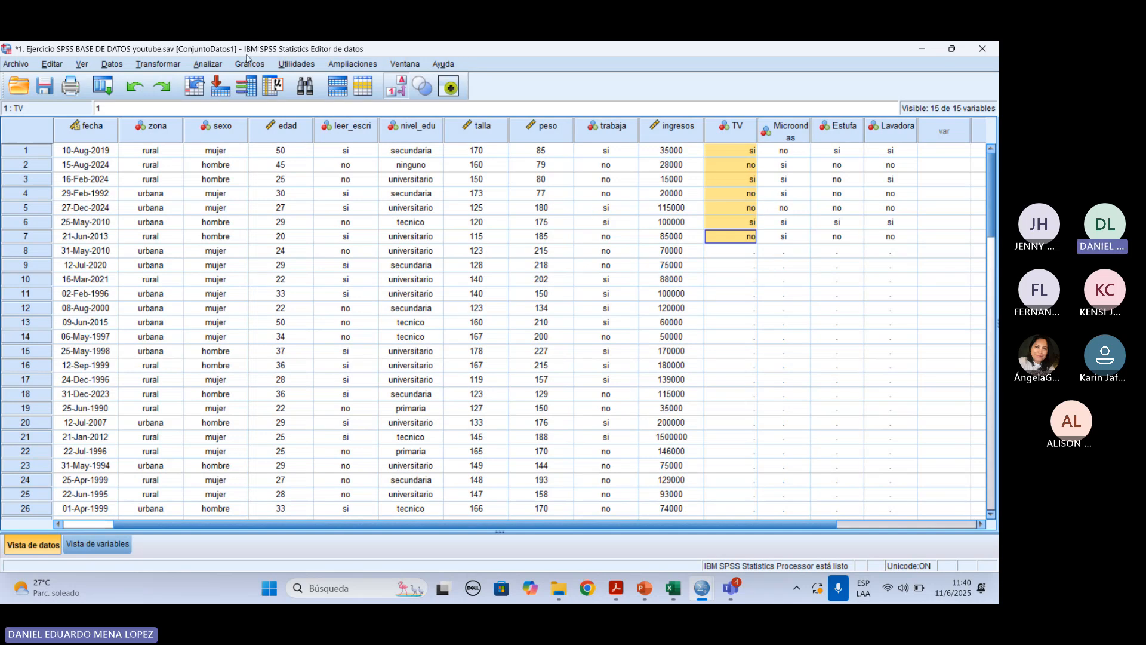
pyautogui.click(207, 64)
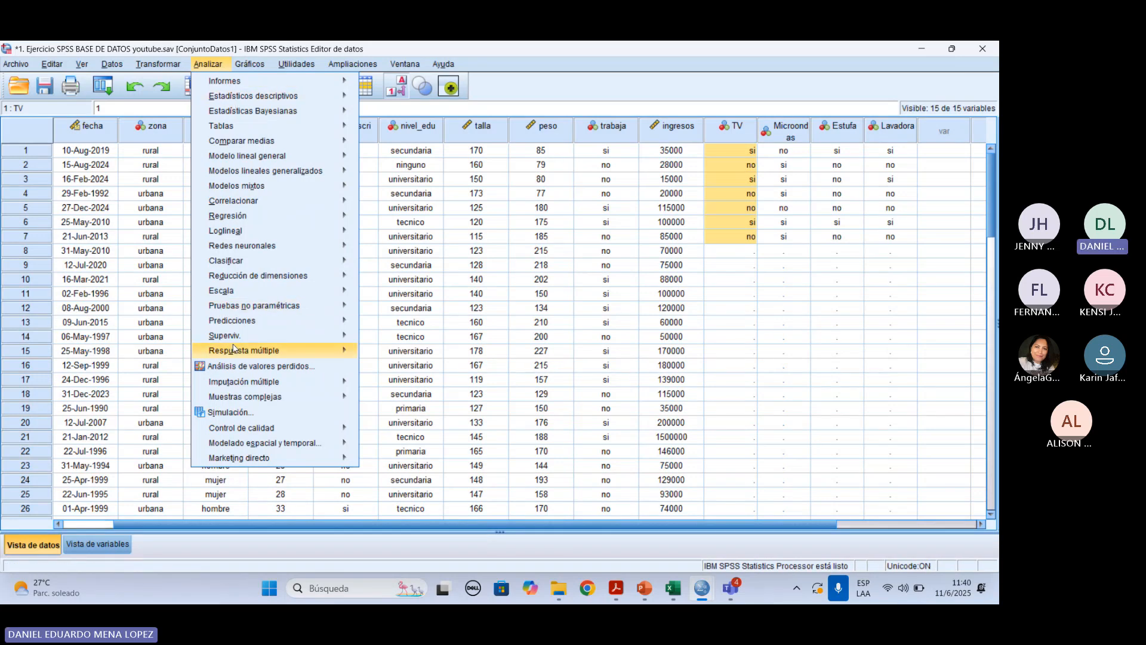
pyautogui.moveTo(238, 353)
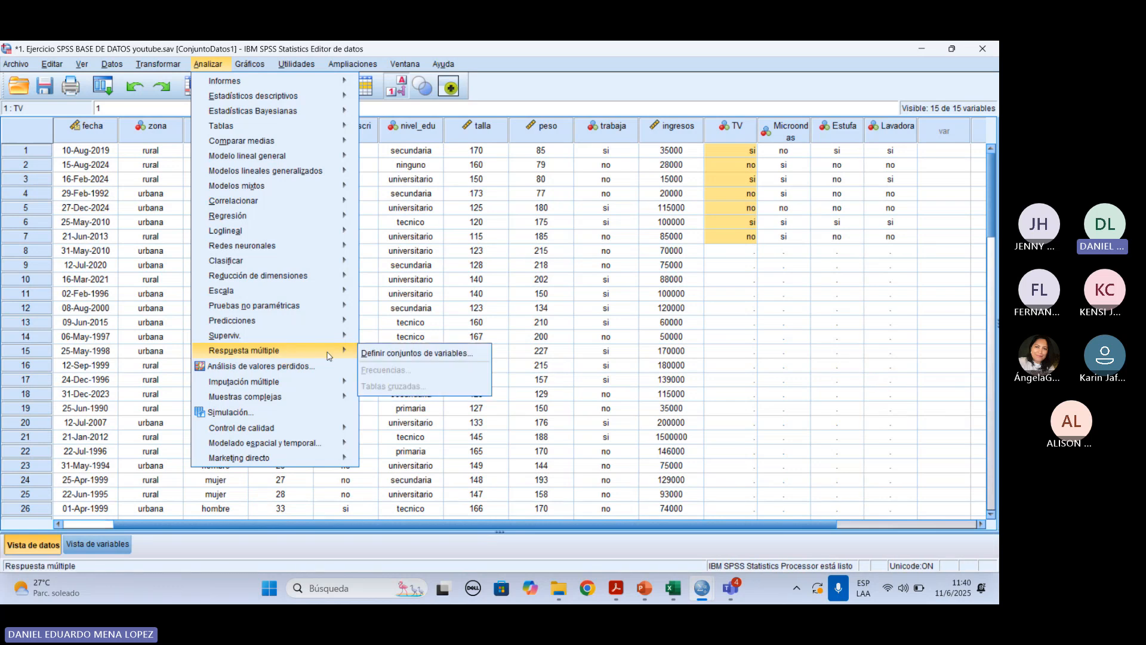
pyautogui.click(387, 354)
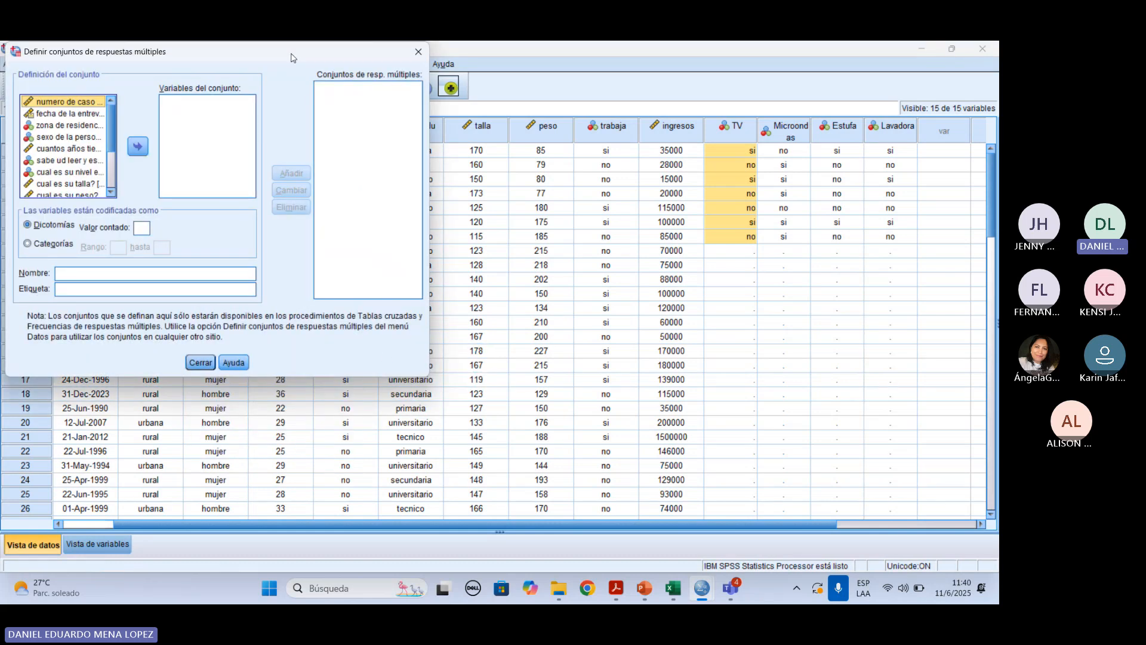
pyautogui.moveTo(291, 57); pyautogui.dragTo(554, 135)
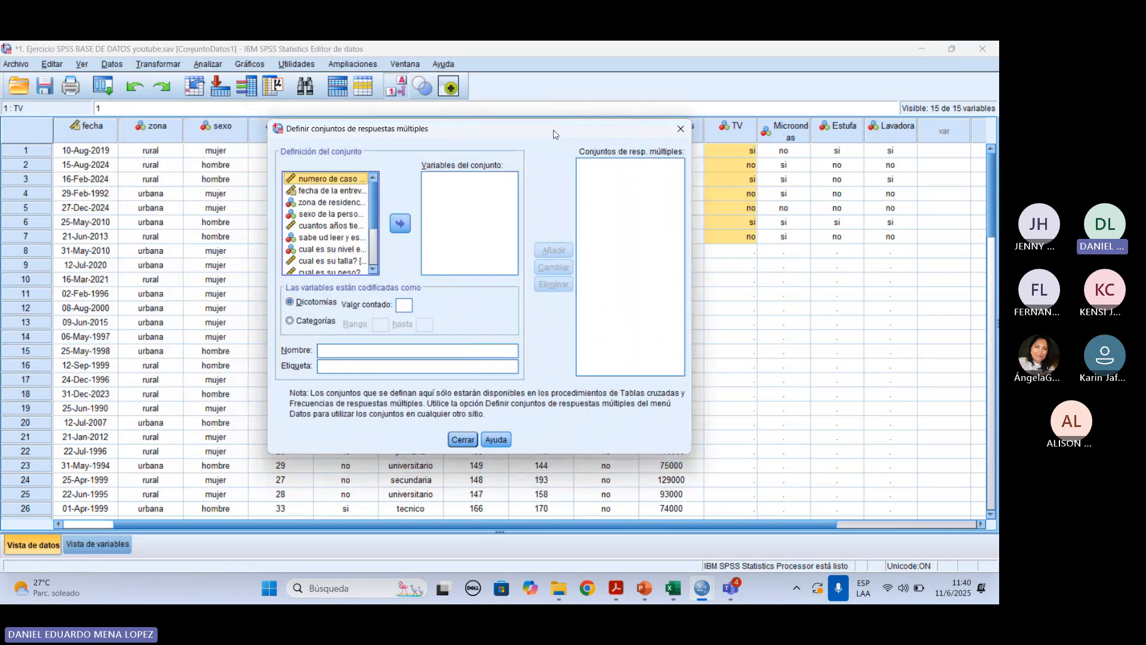
pyautogui.rightClick(336, 228)
pyautogui.click(348, 241)
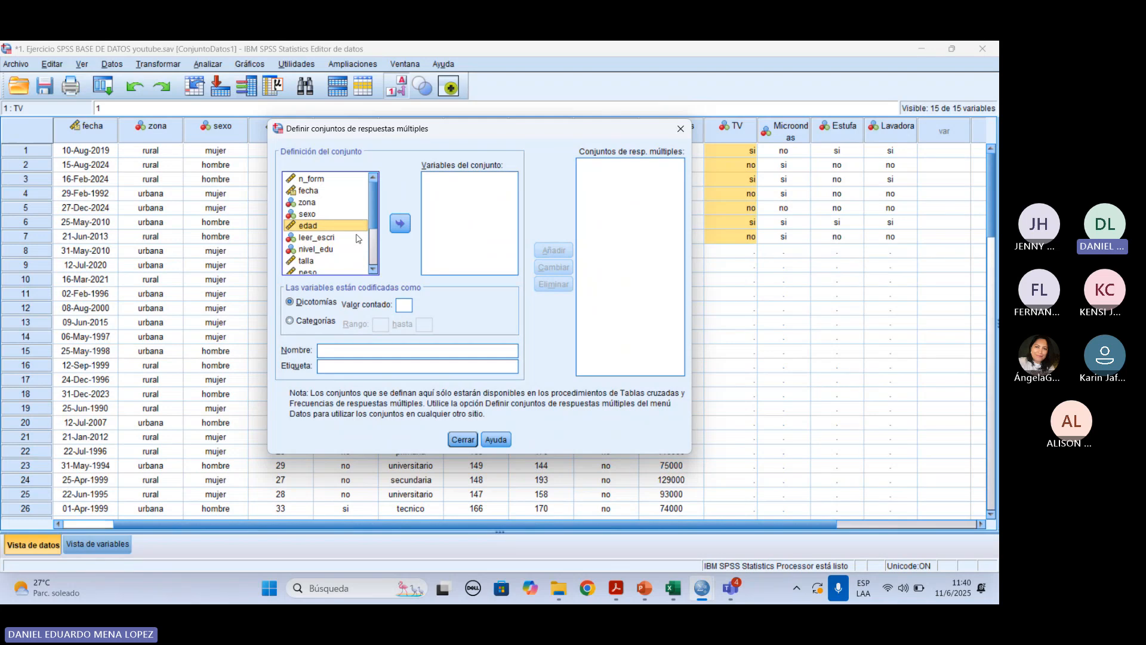
# Add TV, Microondas, Estufa and Lavadora to the variables of the multiple response set
pyautogui.scroll(-2, 357, 238)
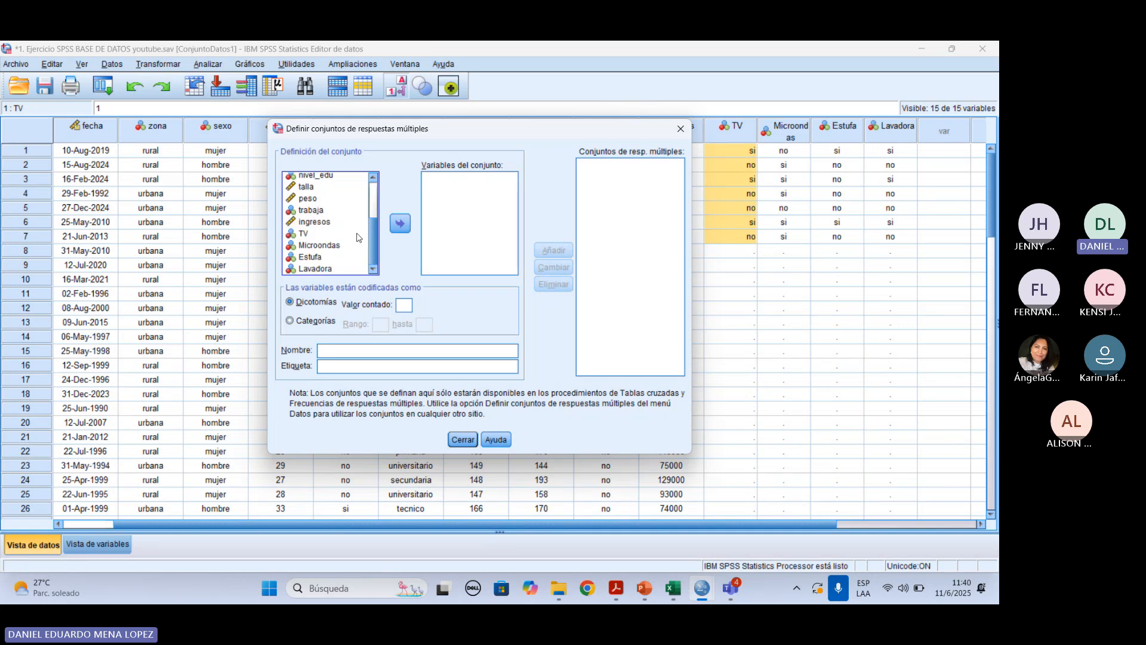
pyautogui.click(314, 238)
pyautogui.click(314, 238)
pyautogui.keyDown('shift'); pyautogui.click(317, 247); pyautogui.keyUp('shift')
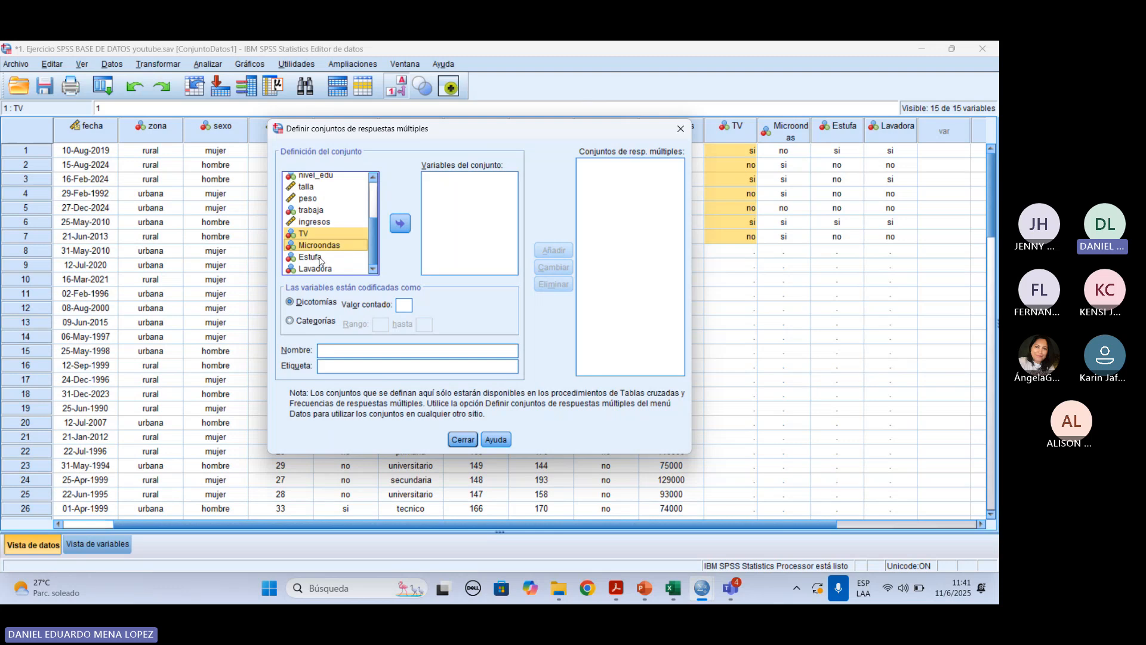
pyautogui.keyDown('shift'); pyautogui.click(320, 261); pyautogui.keyUp('shift')
pyautogui.keyDown('shift'); pyautogui.click(327, 269); pyautogui.keyUp('shift')
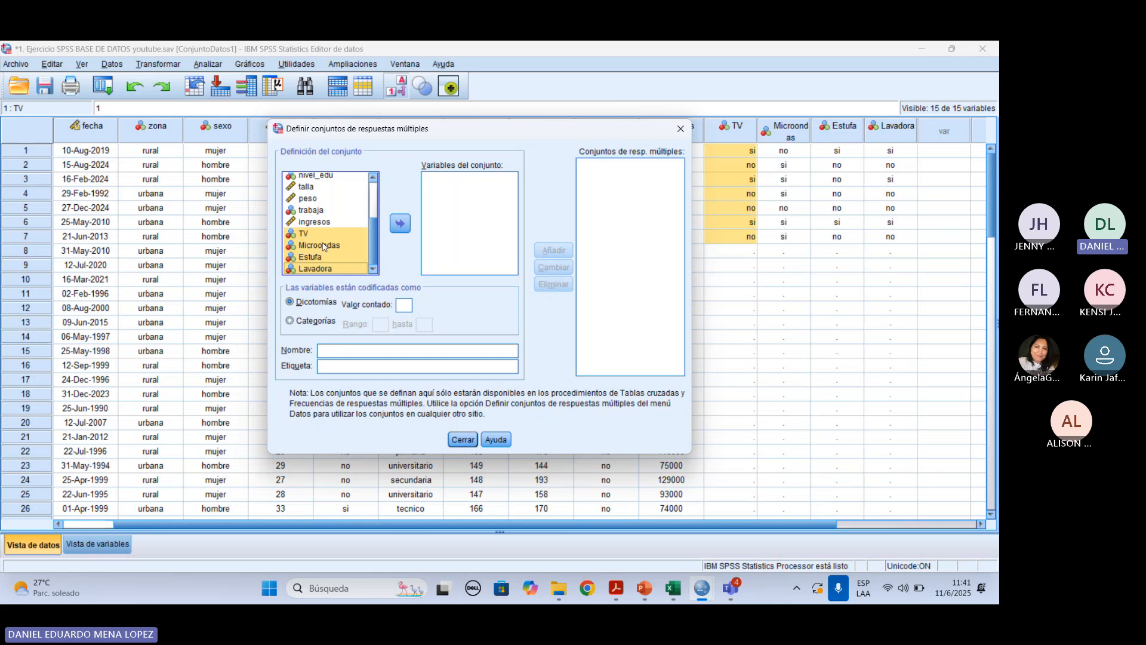
pyautogui.click(400, 223)
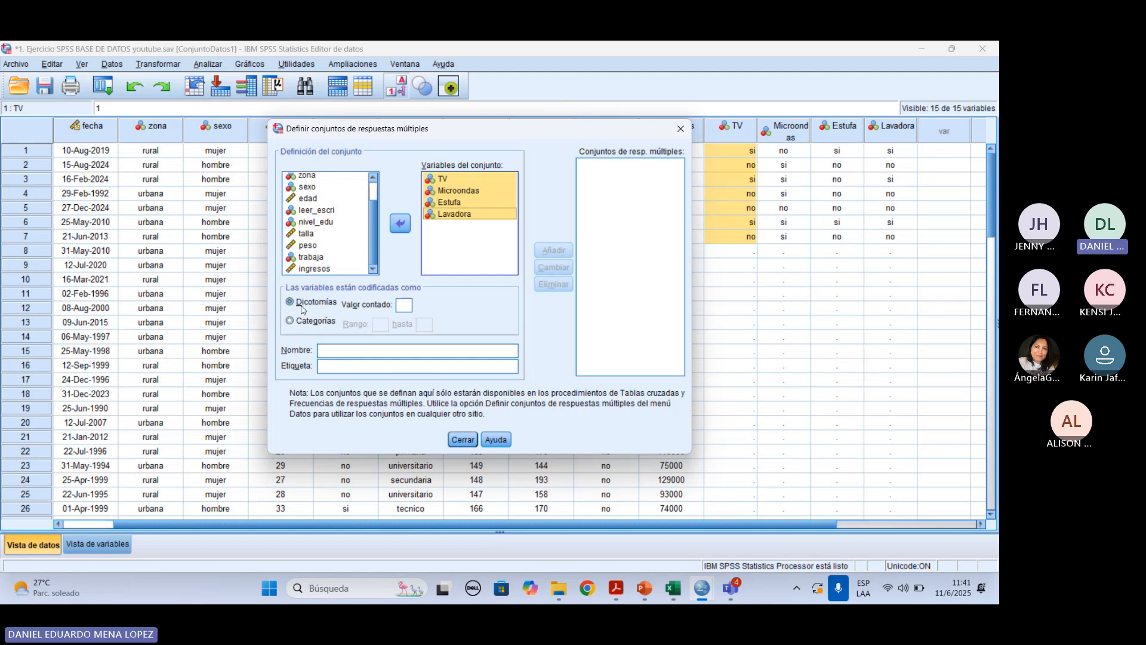
# Set the counted value of the dichotomies to 1 and name the response set Electod
pyautogui.click(398, 305)
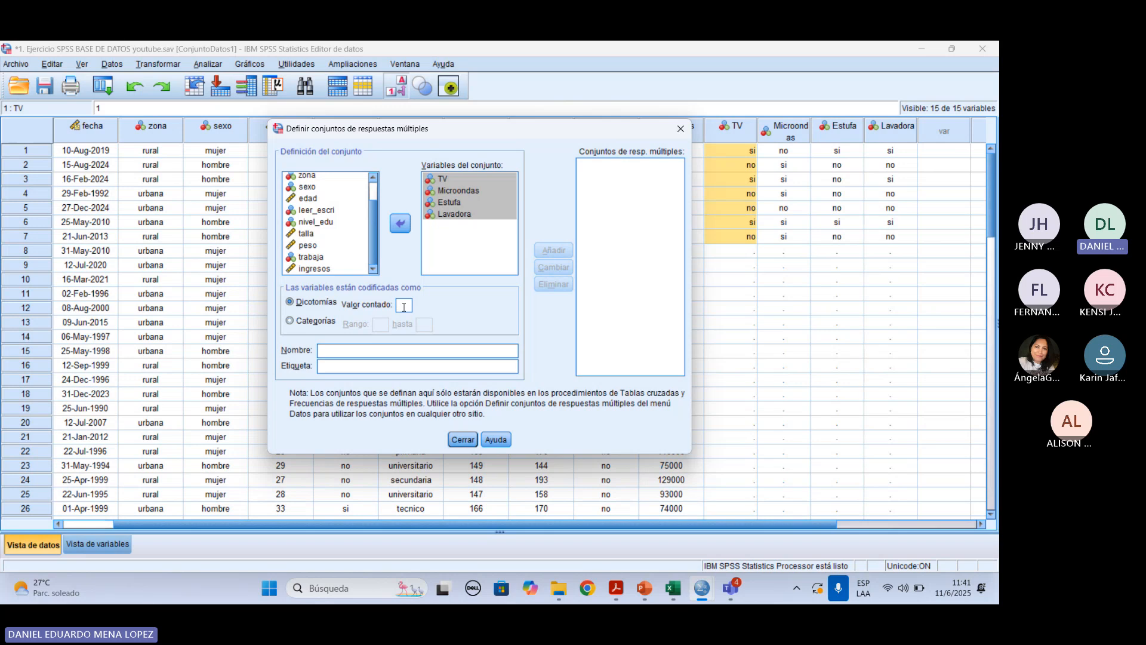
pyautogui.write('1')
pyautogui.click(367, 350)
pyautogui.write('E')
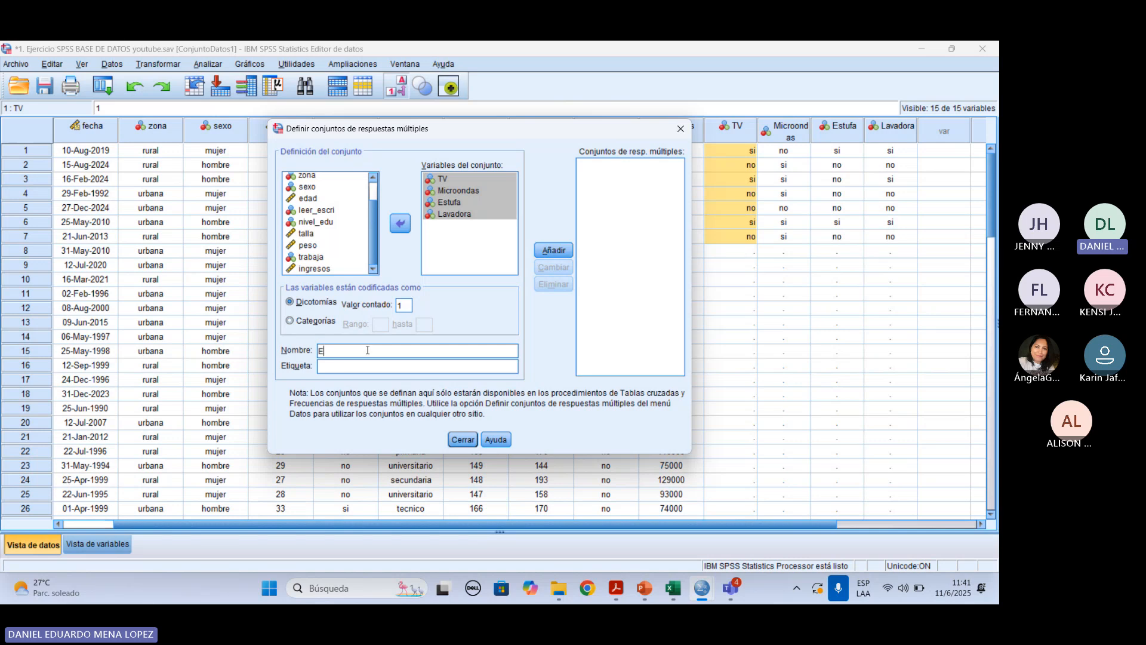
pyautogui.write('lecto')
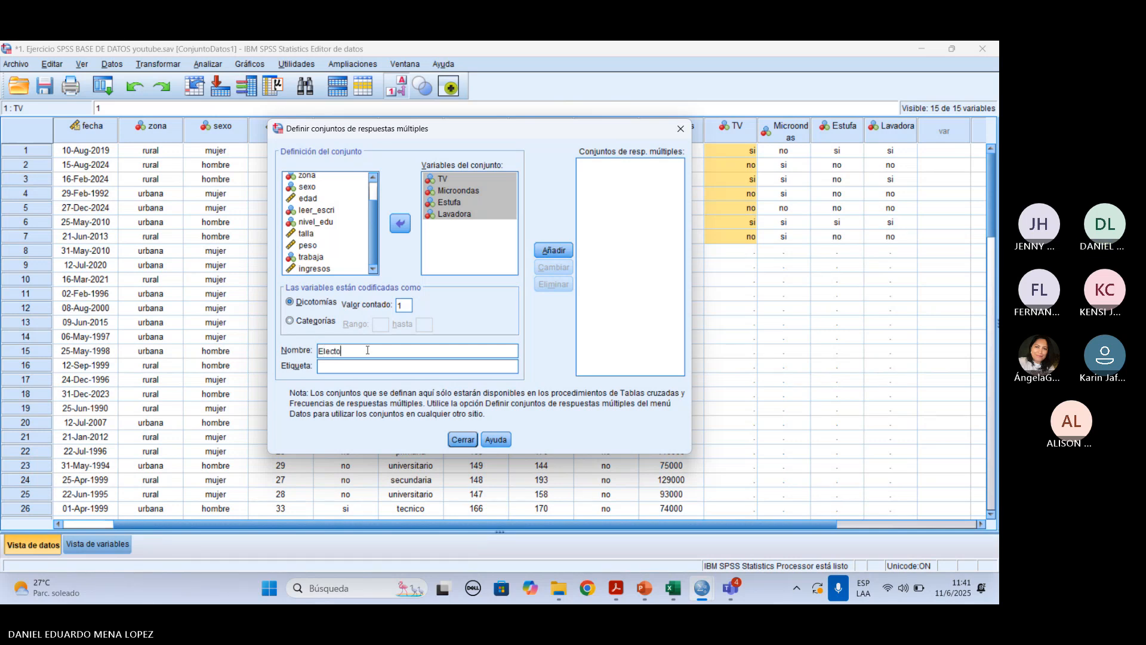
pyautogui.write('d')
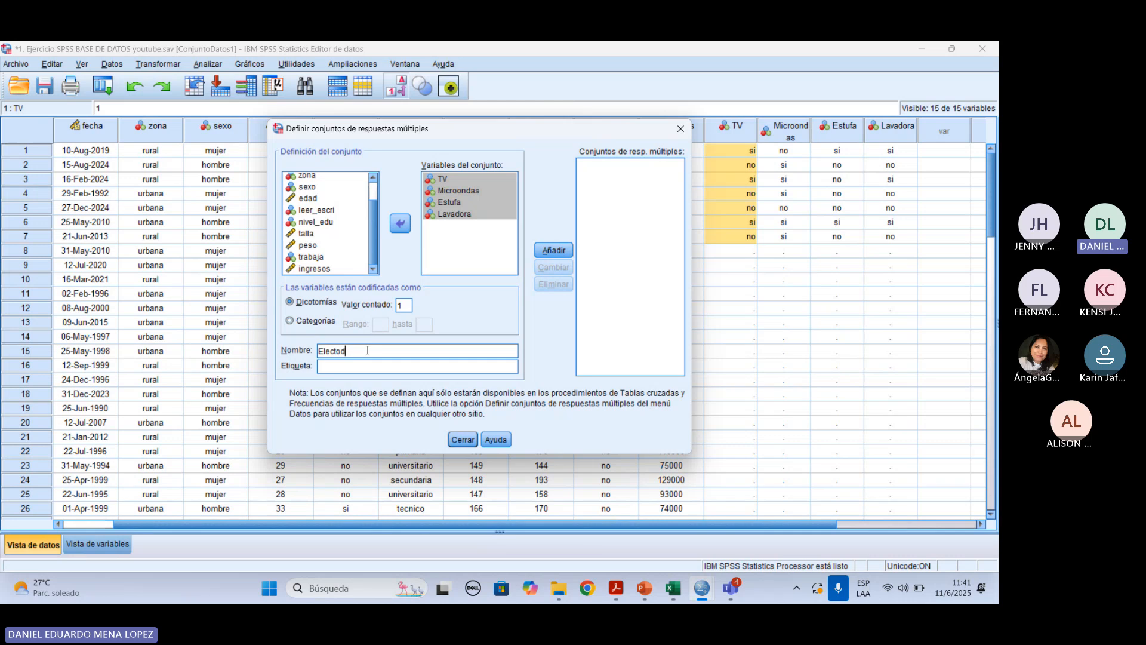
# Label the set "Que electrodomesticos tiene en su hogar.", add it to the multiple response sets and close the definition
pyautogui.click(367, 366)
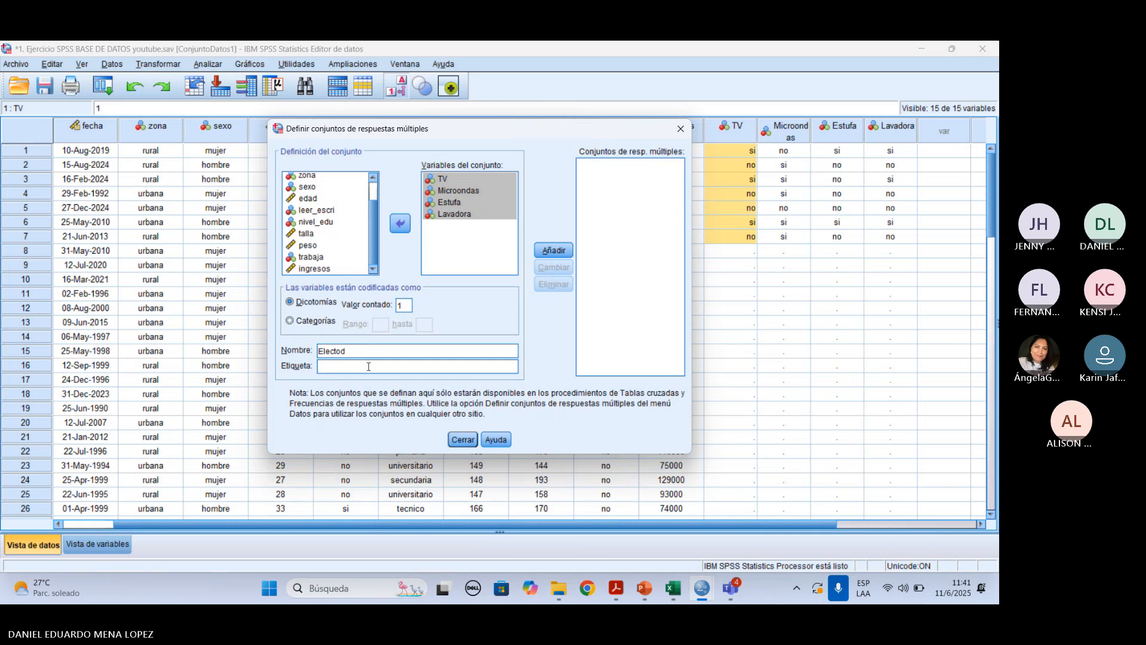
pyautogui.write('Qu')
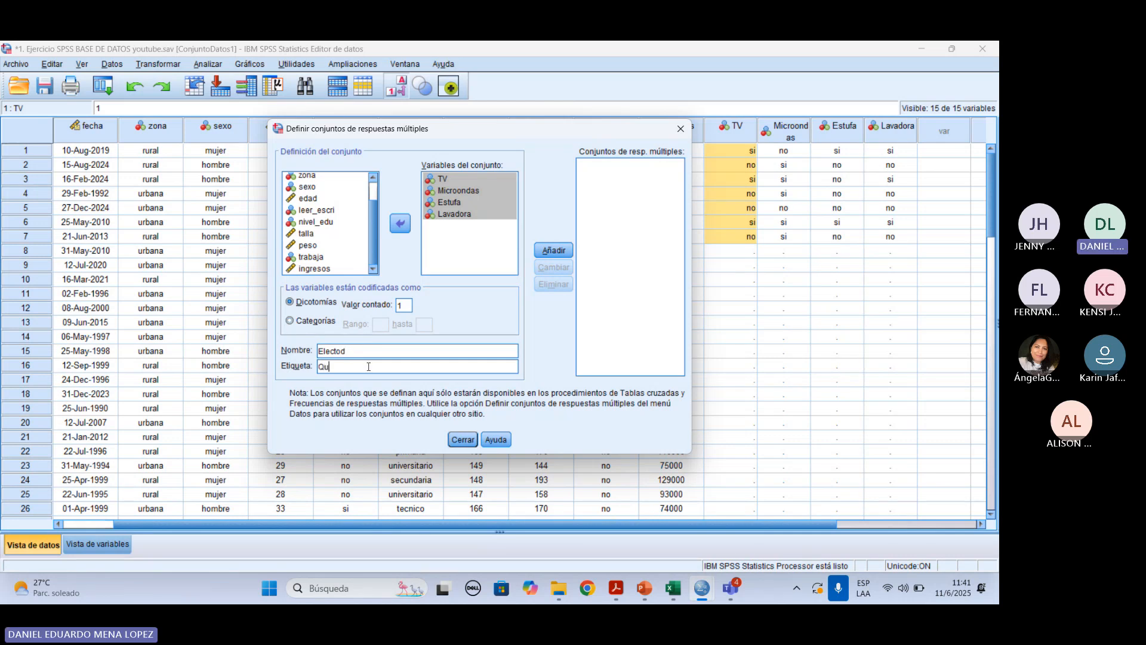
pyautogui.write('e ele')
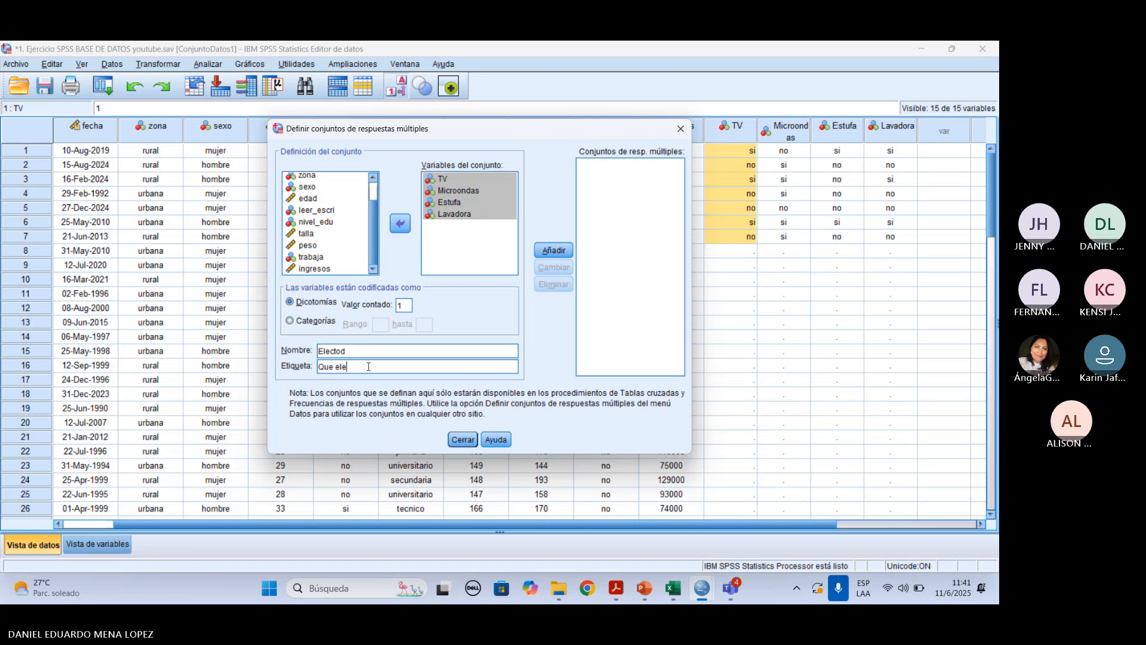
pyautogui.write('ctrodomn')
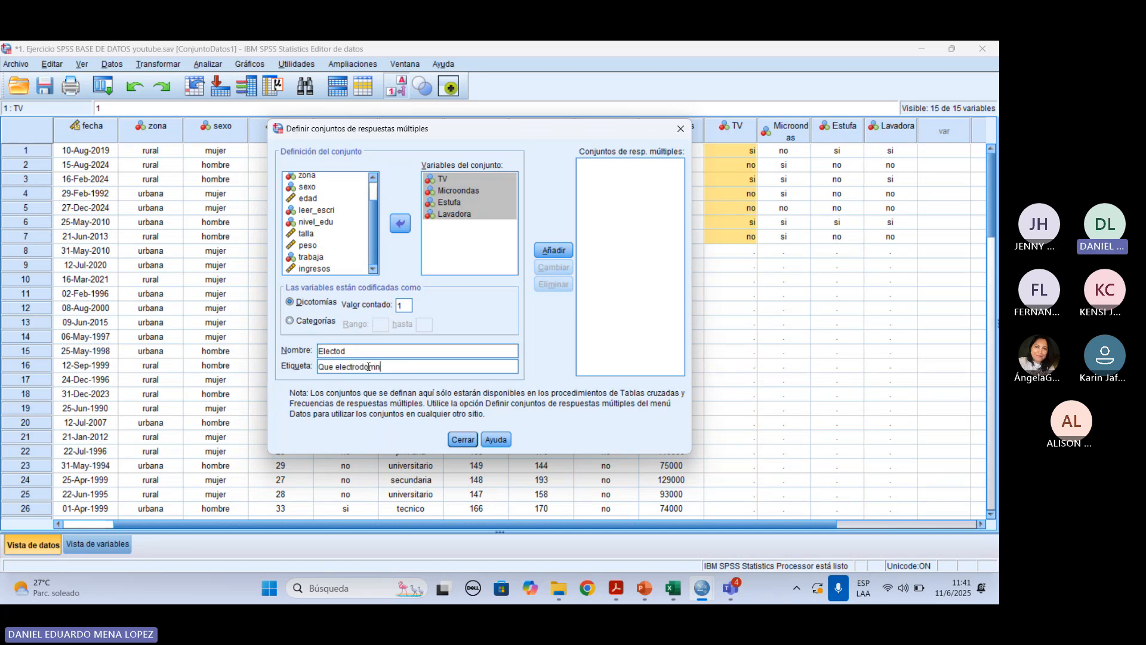
pyautogui.press('BackSpace')
pyautogui.write('esti')
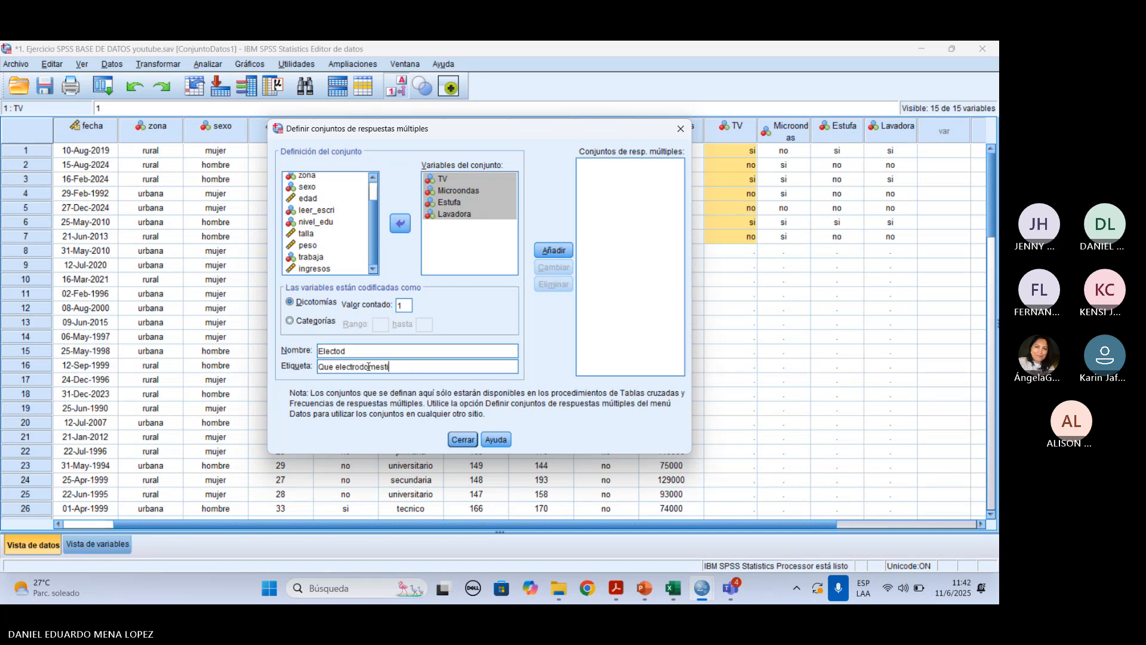
pyautogui.write('cos tiene en ')
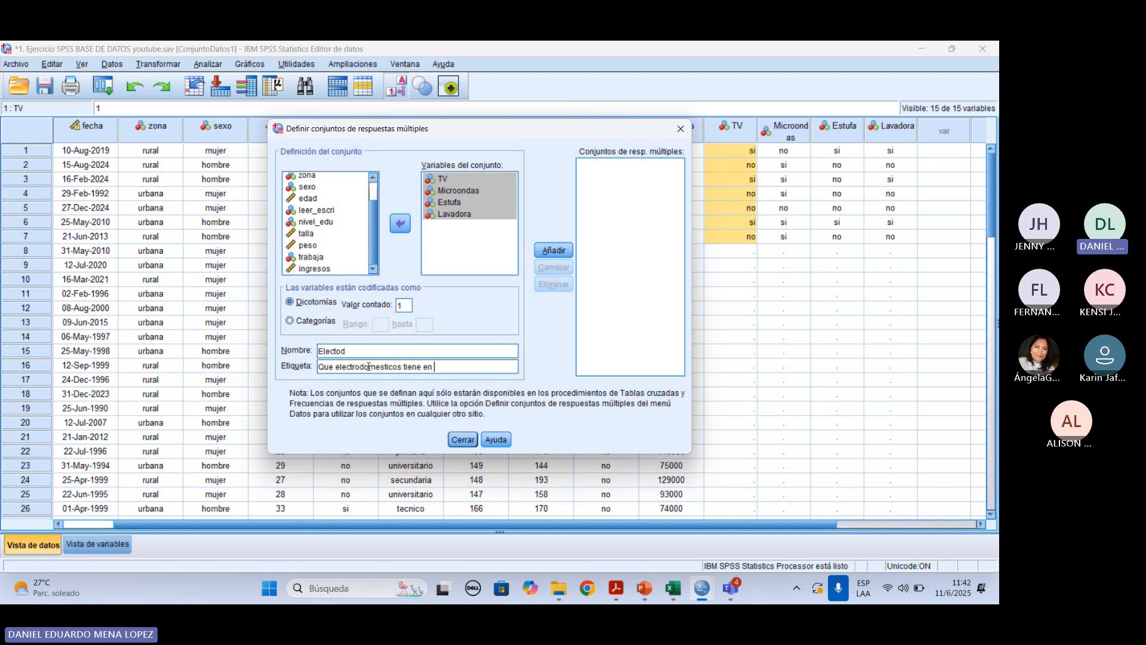
pyautogui.write('su hogar.')
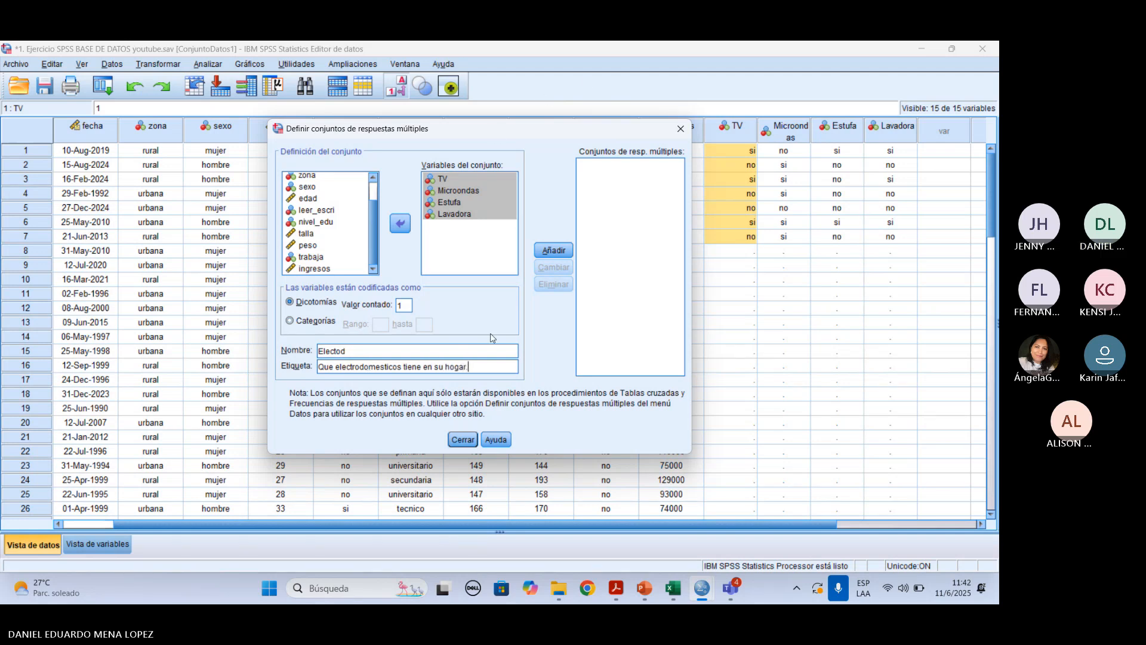
pyautogui.click(552, 251)
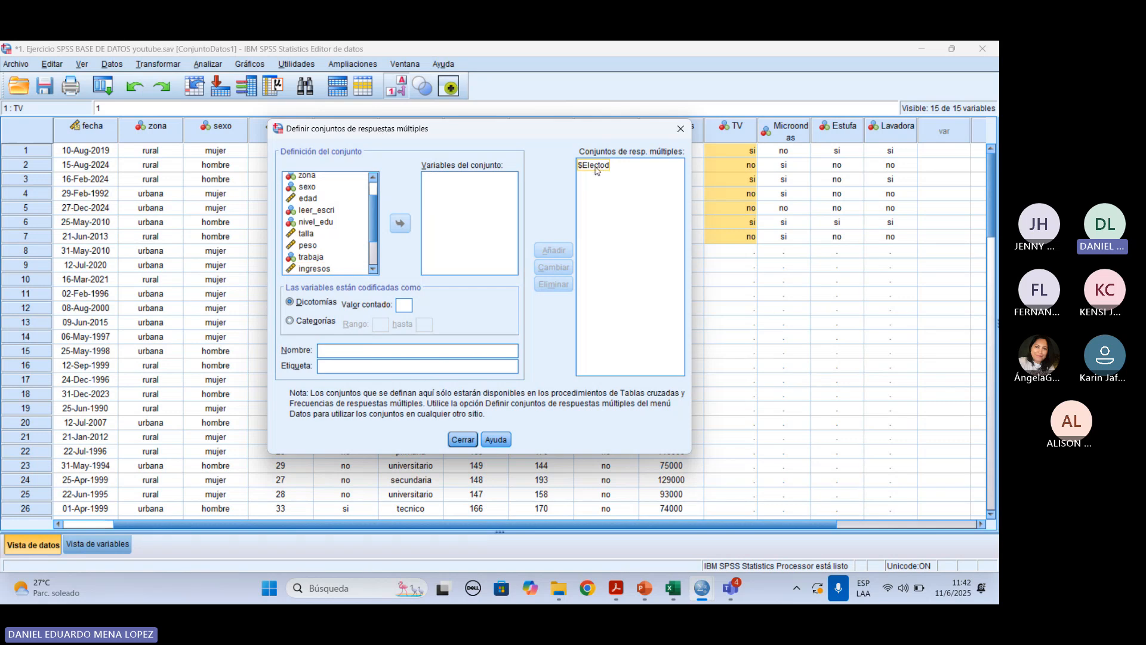
pyautogui.click(461, 441)
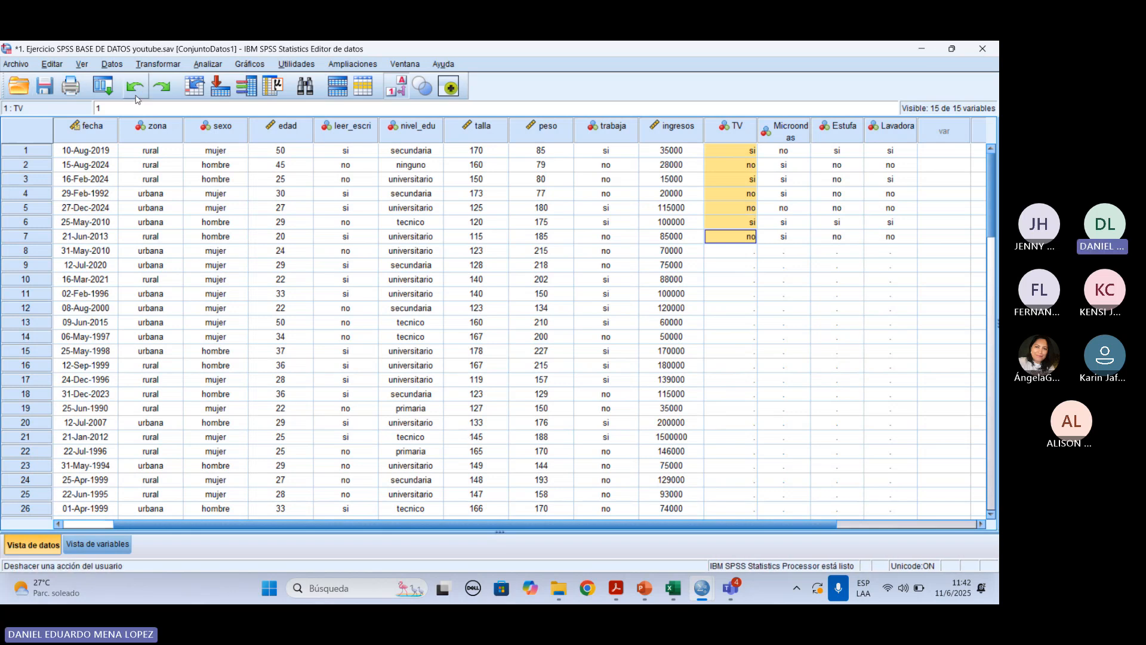
# Produce the multiple response frequency table for the $Electod set without excluding any cases listwise
pyautogui.click(207, 66)
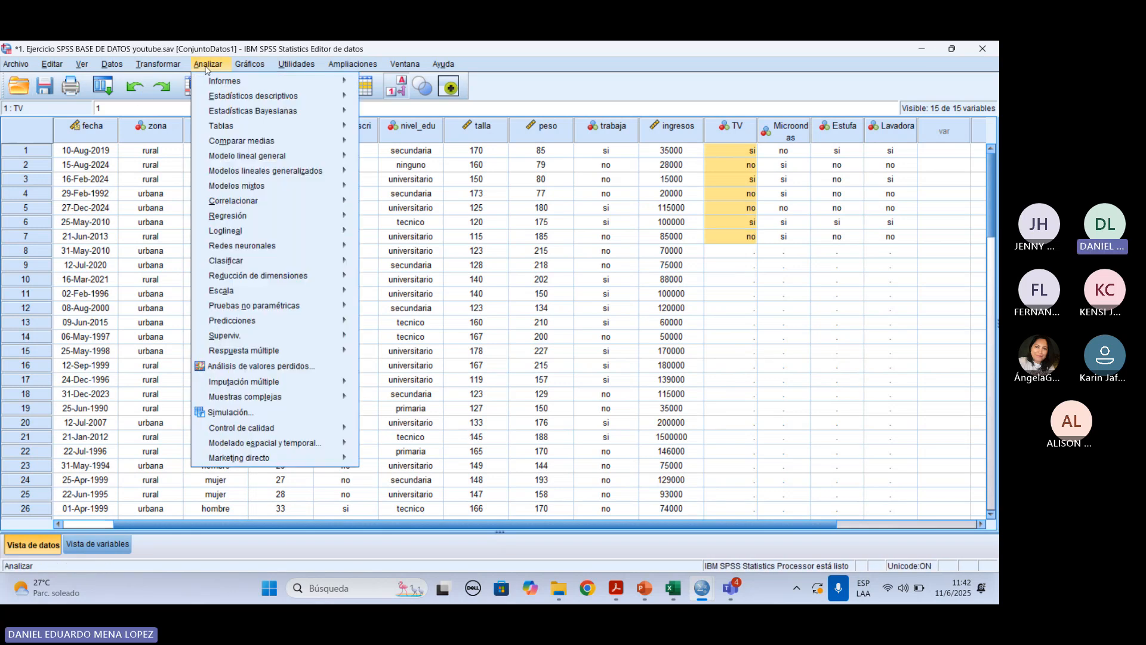
pyautogui.moveTo(286, 350)
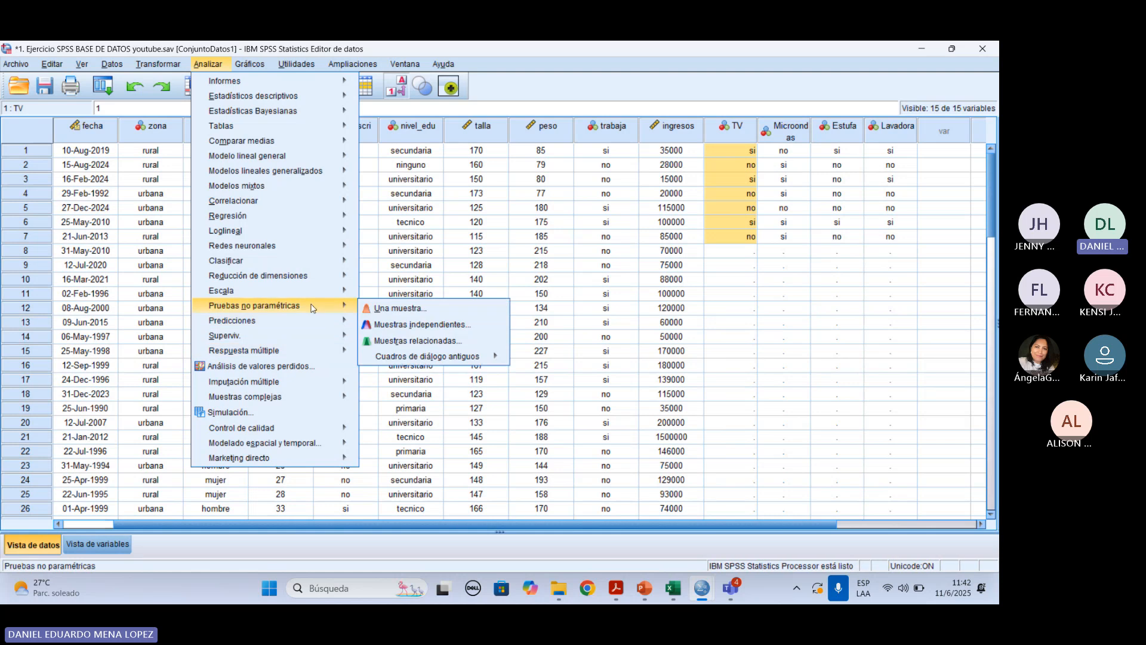
pyautogui.moveTo(344, 96)
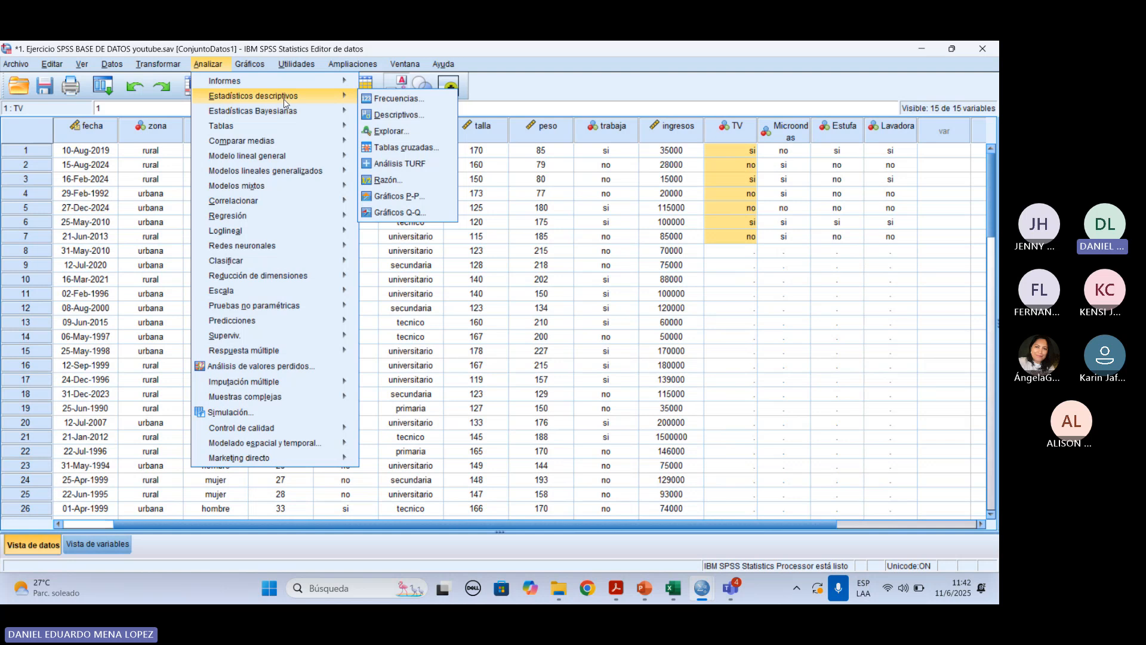
pyautogui.moveTo(251, 353)
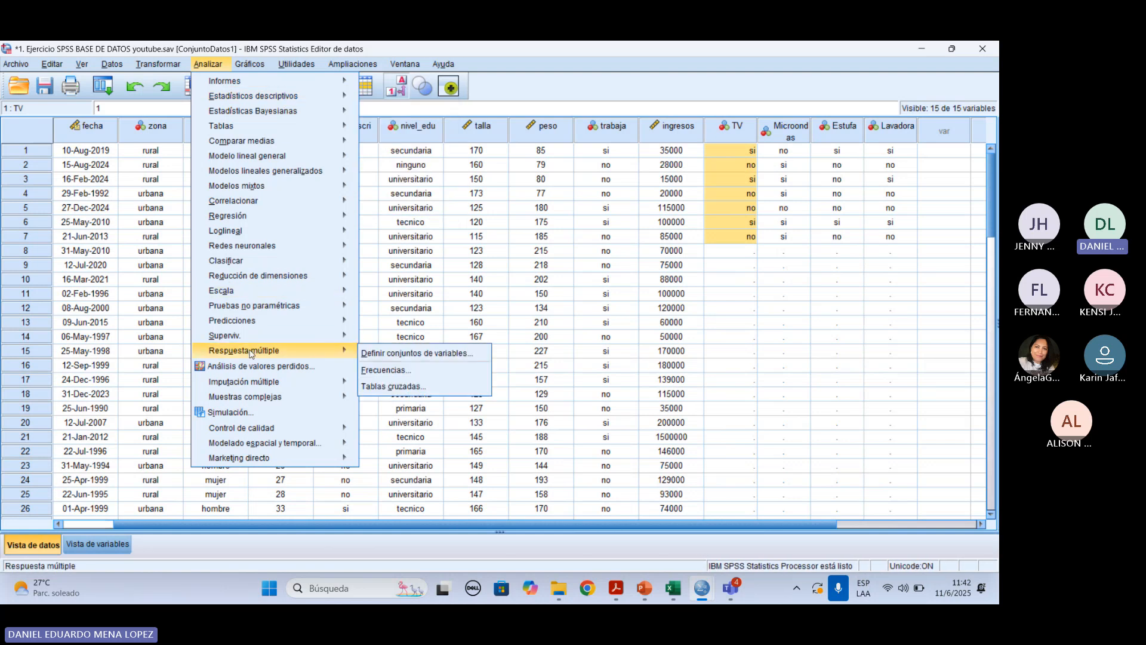
pyautogui.click(394, 371)
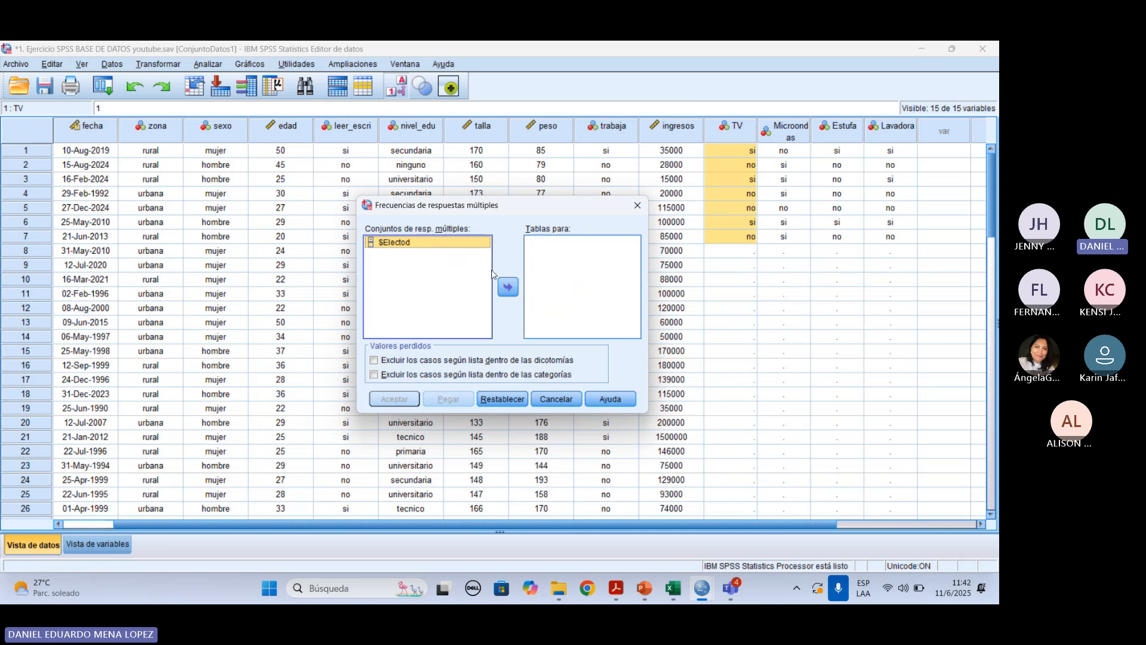
pyautogui.click(508, 287)
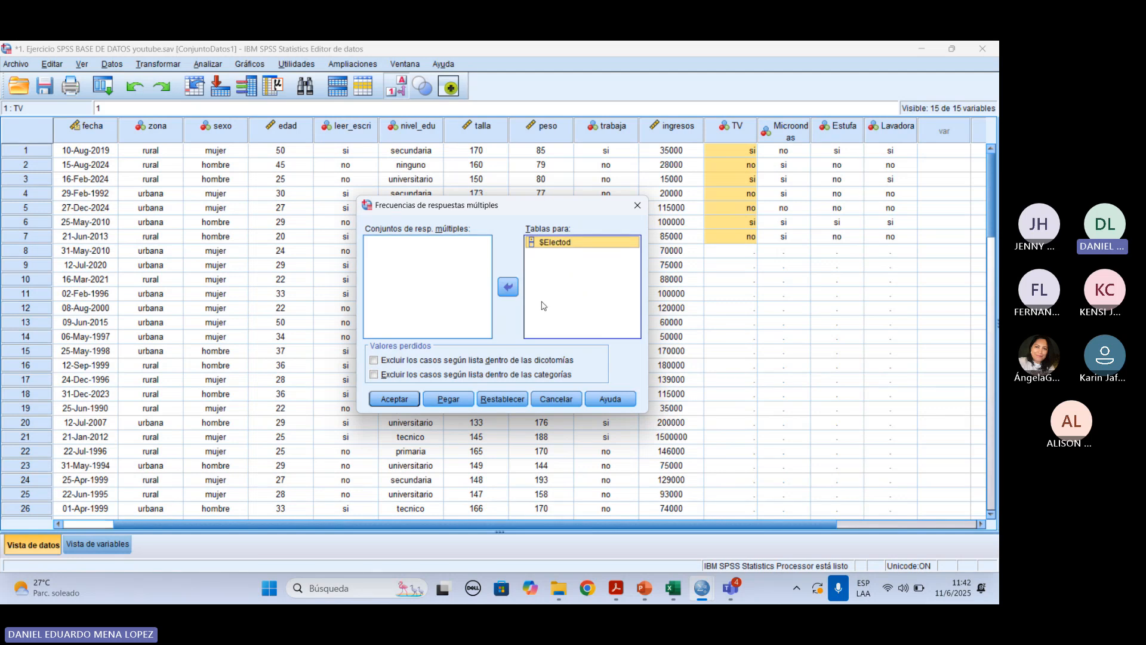
pyautogui.click(405, 400)
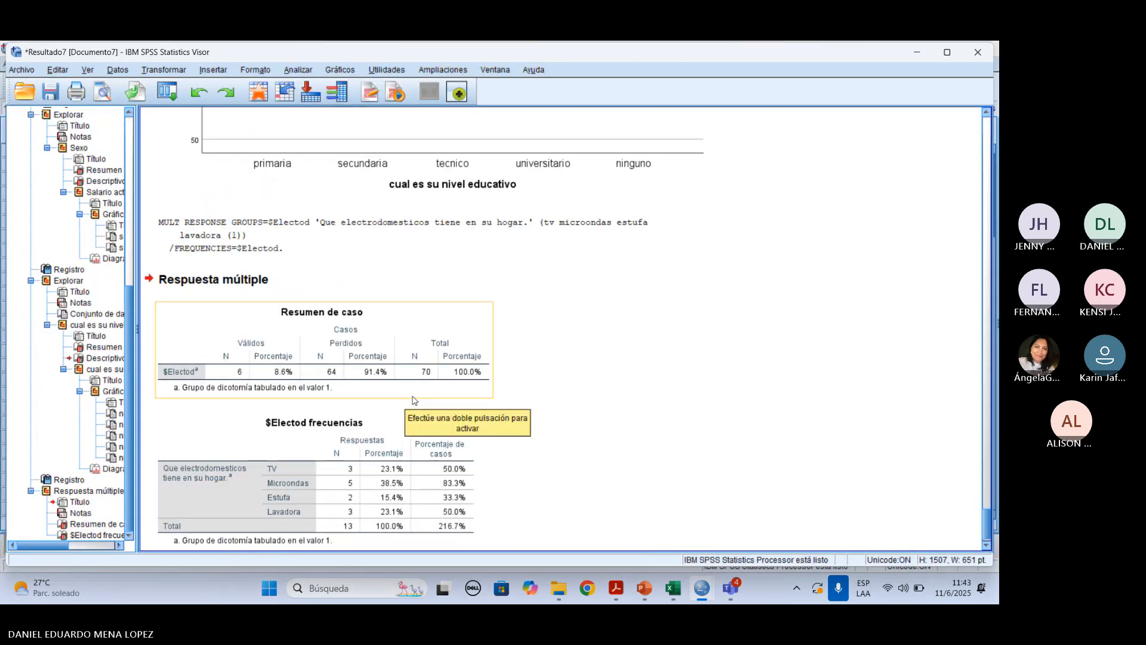
# Preview the $Electod frequencies table for printing, enlarge it to examine the responses and percentages, and close the preview
pyautogui.scroll(-1, 457, 401)
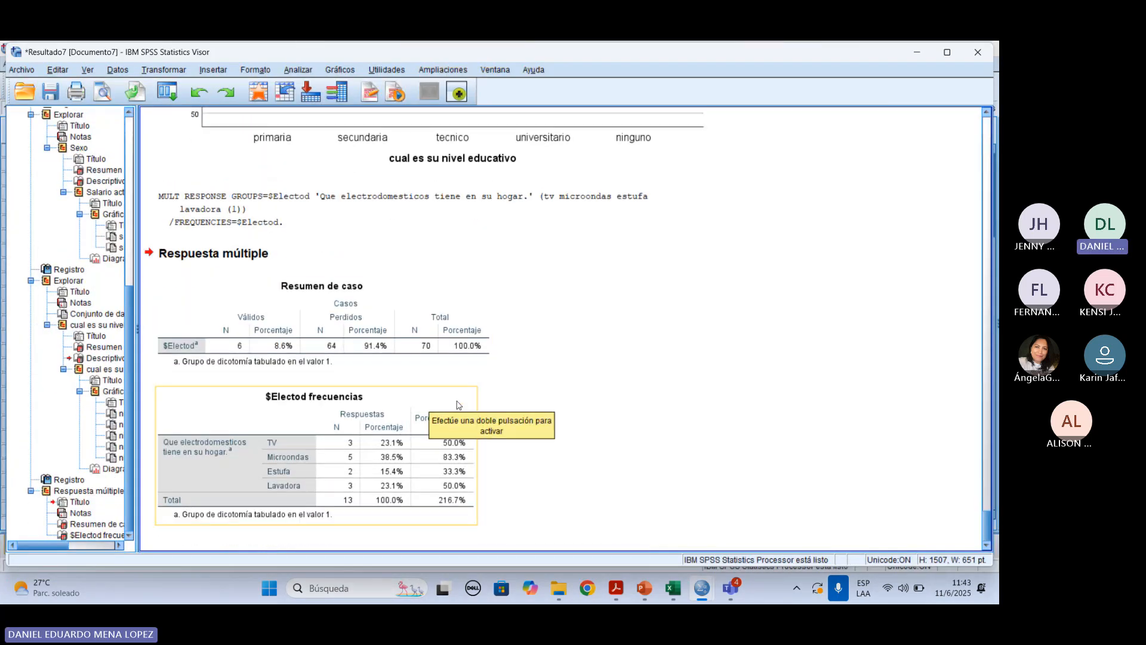
pyautogui.click(313, 446)
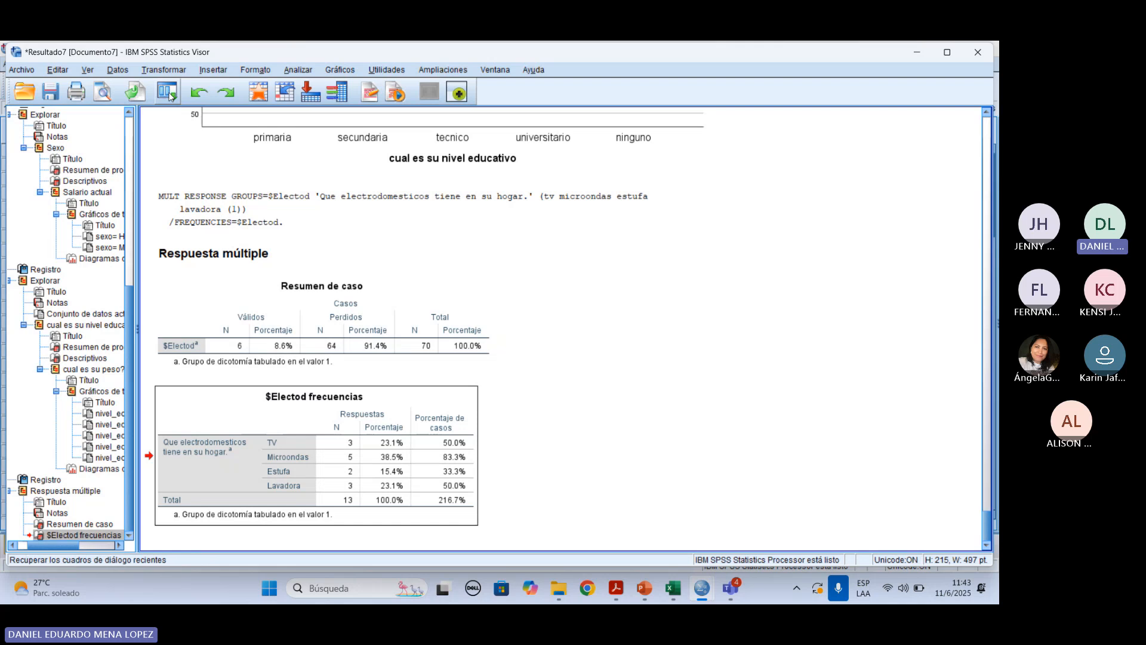
pyautogui.click(102, 92)
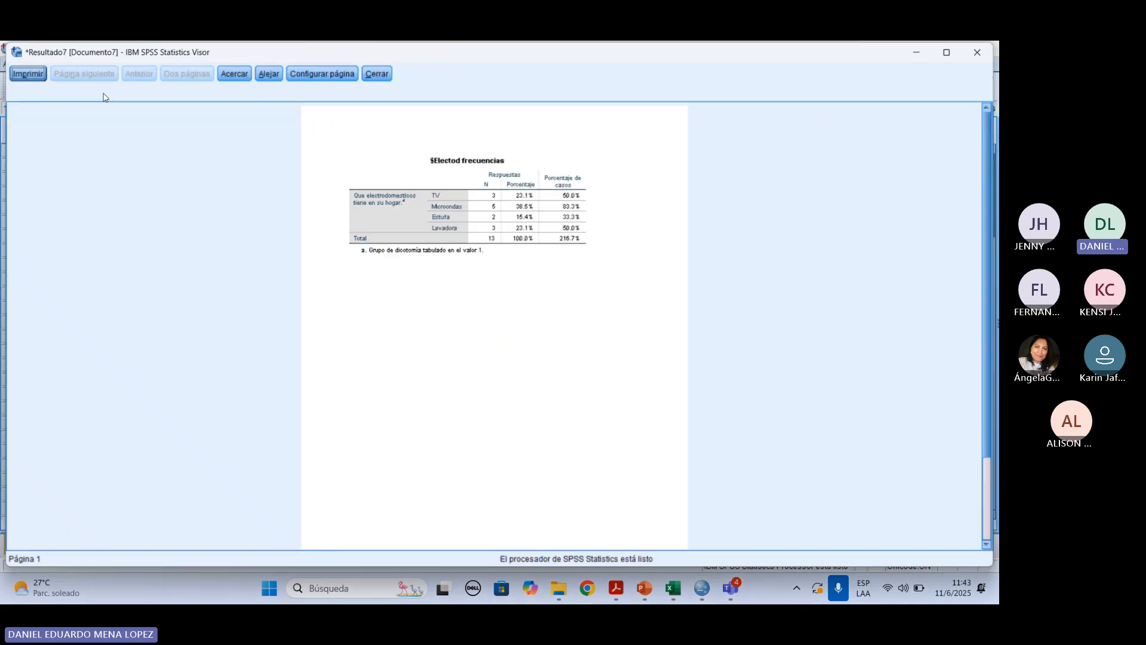
pyautogui.click(238, 75)
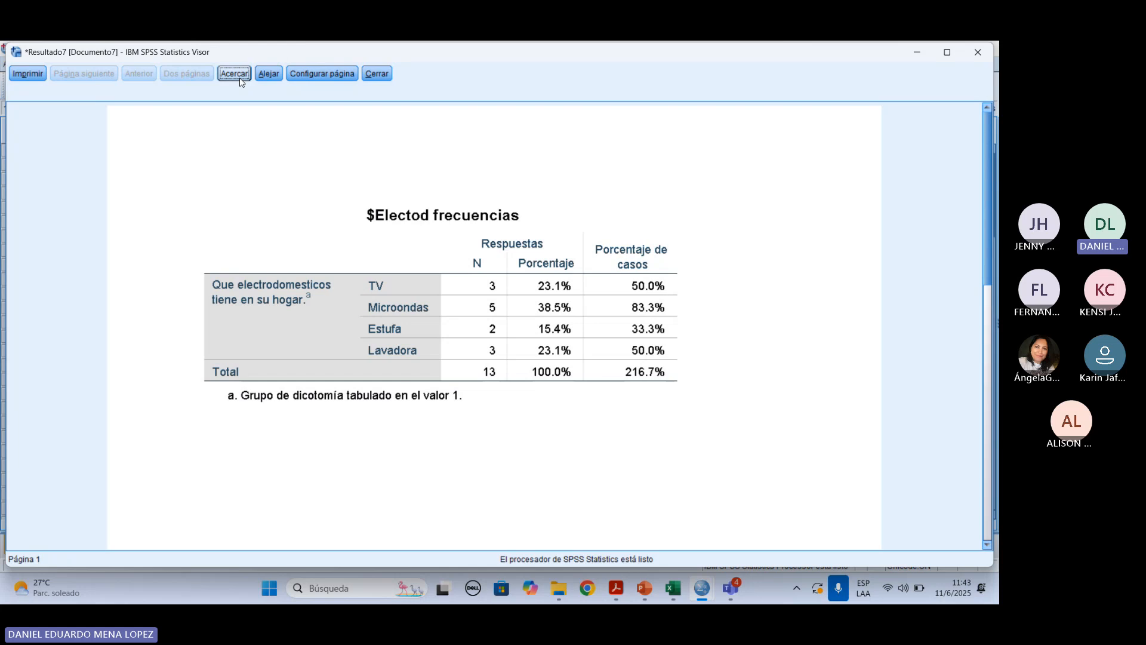
pyautogui.click(236, 74)
pyautogui.click(377, 74)
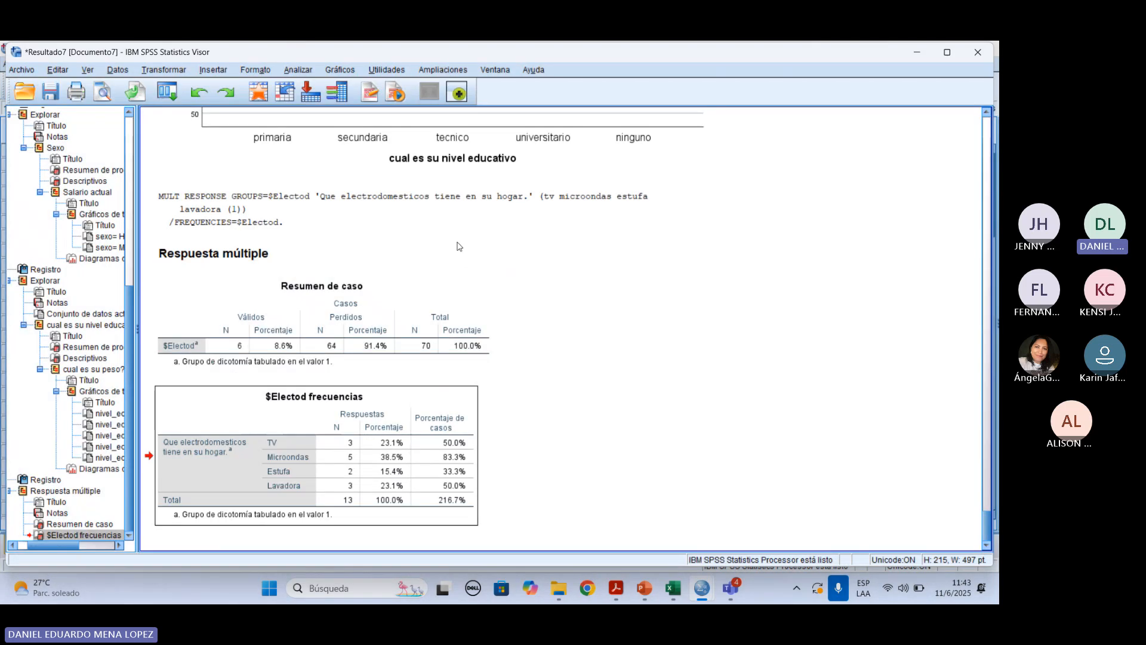
# Go back to the data editor's variable definitions and select the variables TV through Lavadora
pyautogui.click(260, 94)
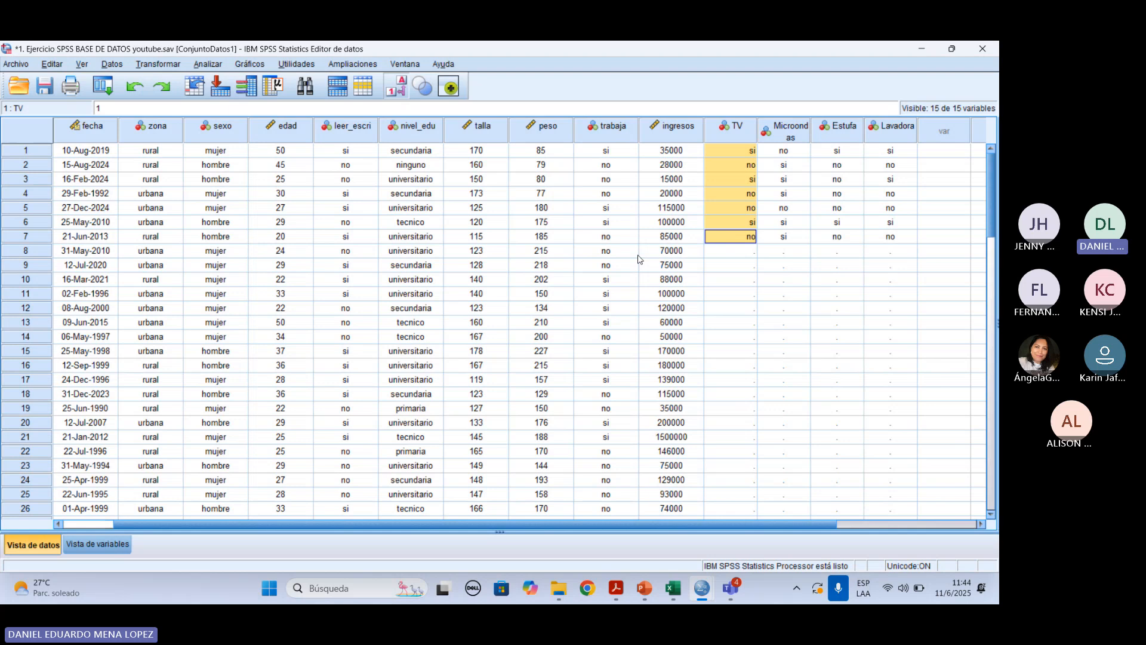
pyautogui.click(123, 541)
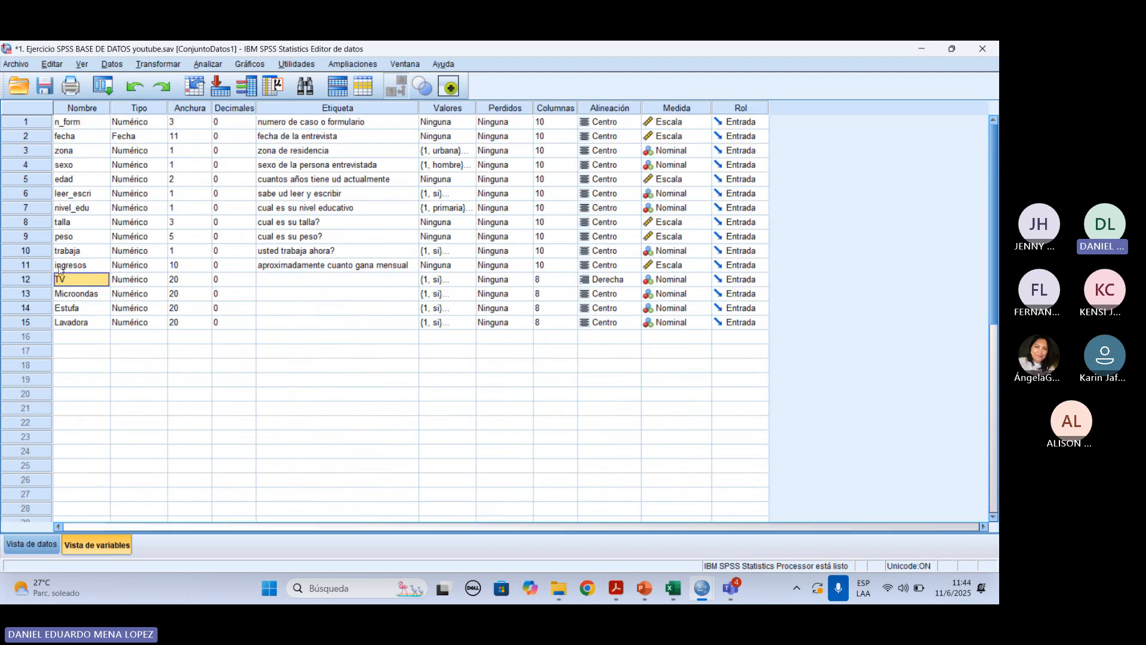
pyautogui.moveTo(45, 279); pyautogui.dragTo(32, 323)
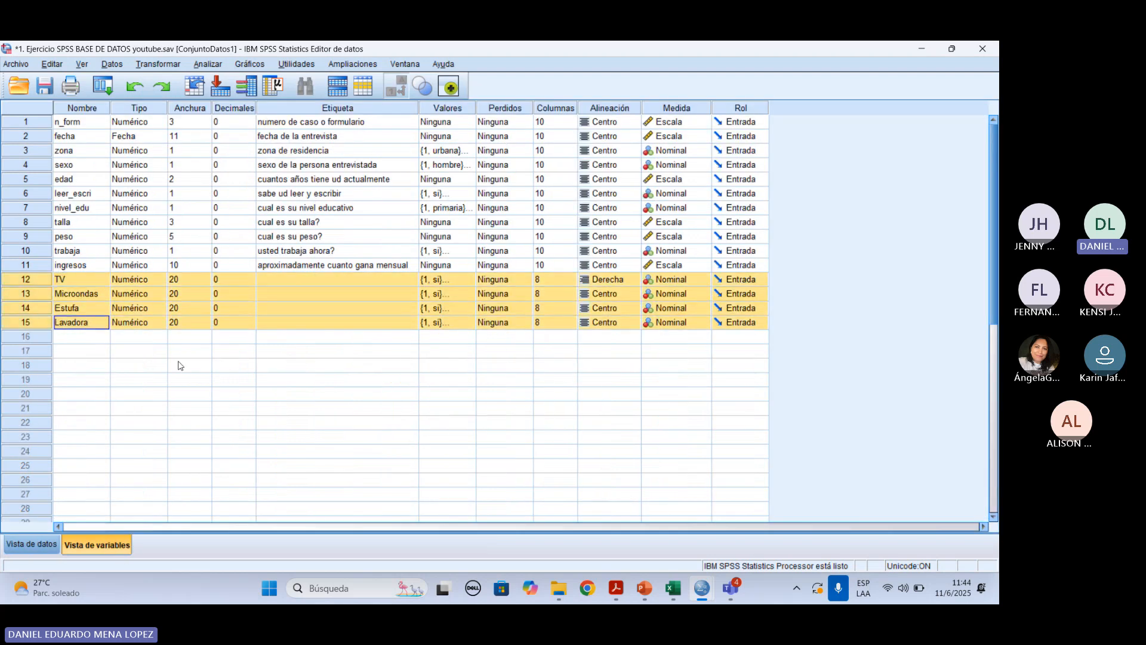
pyautogui.click(208, 64)
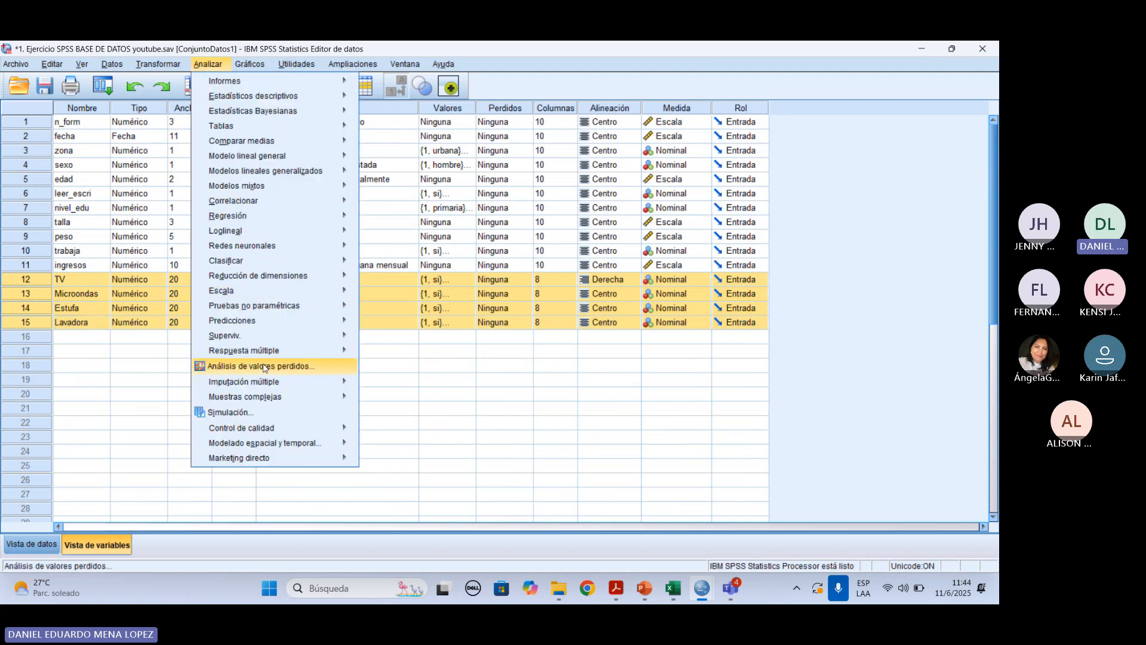
pyautogui.moveTo(267, 358)
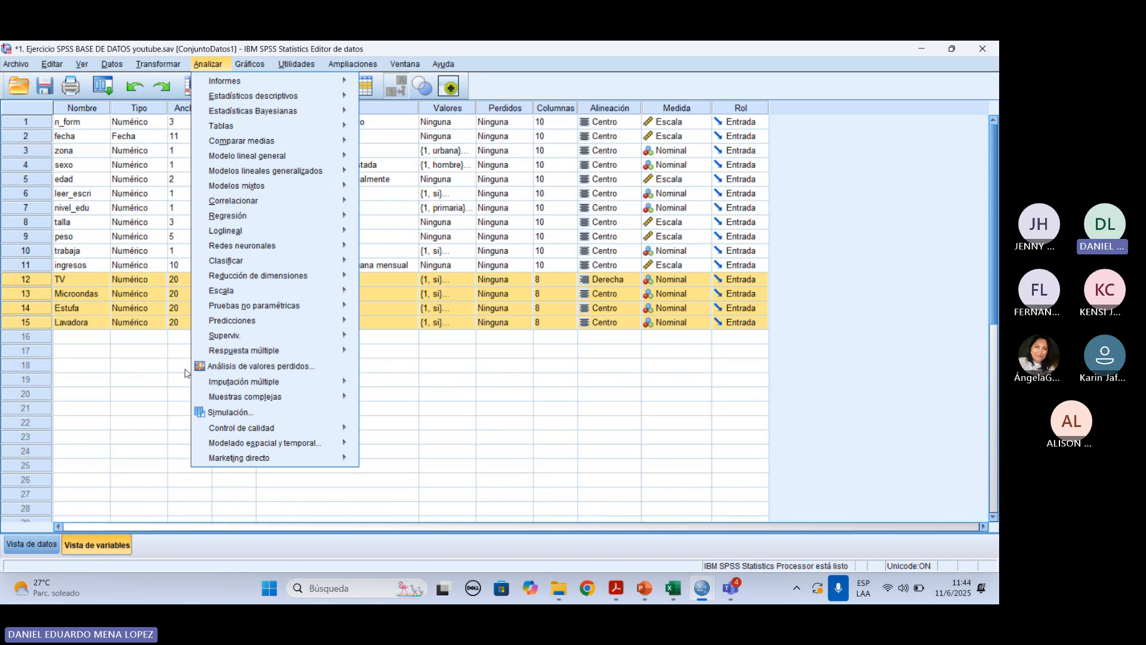
pyautogui.click(157, 363)
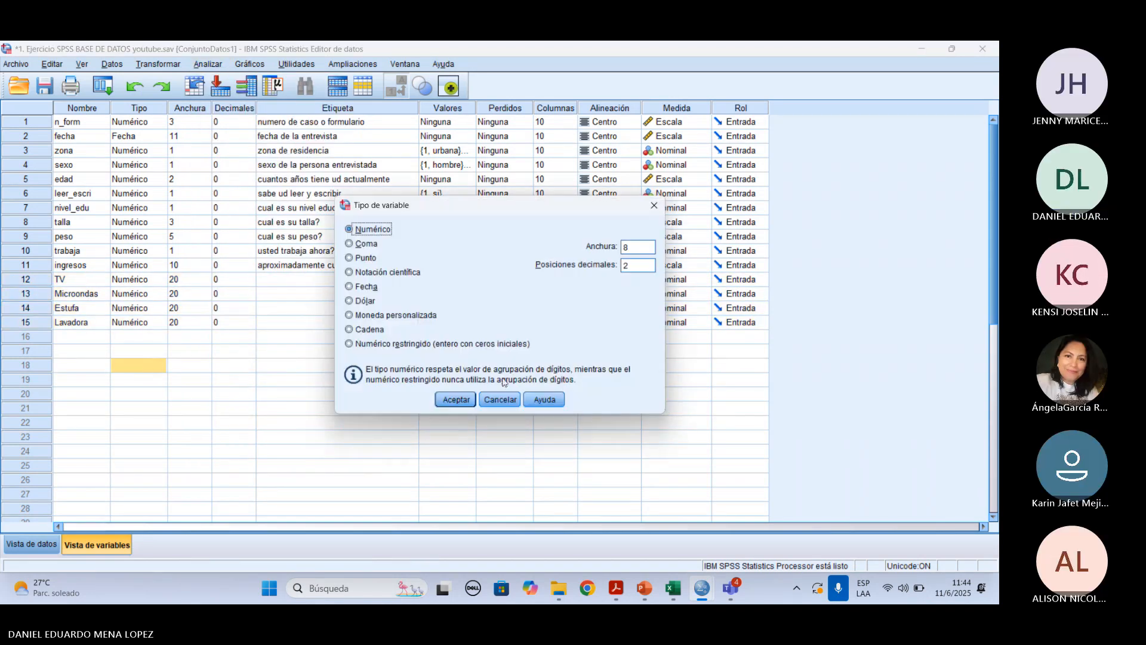
pyautogui.click(503, 399)
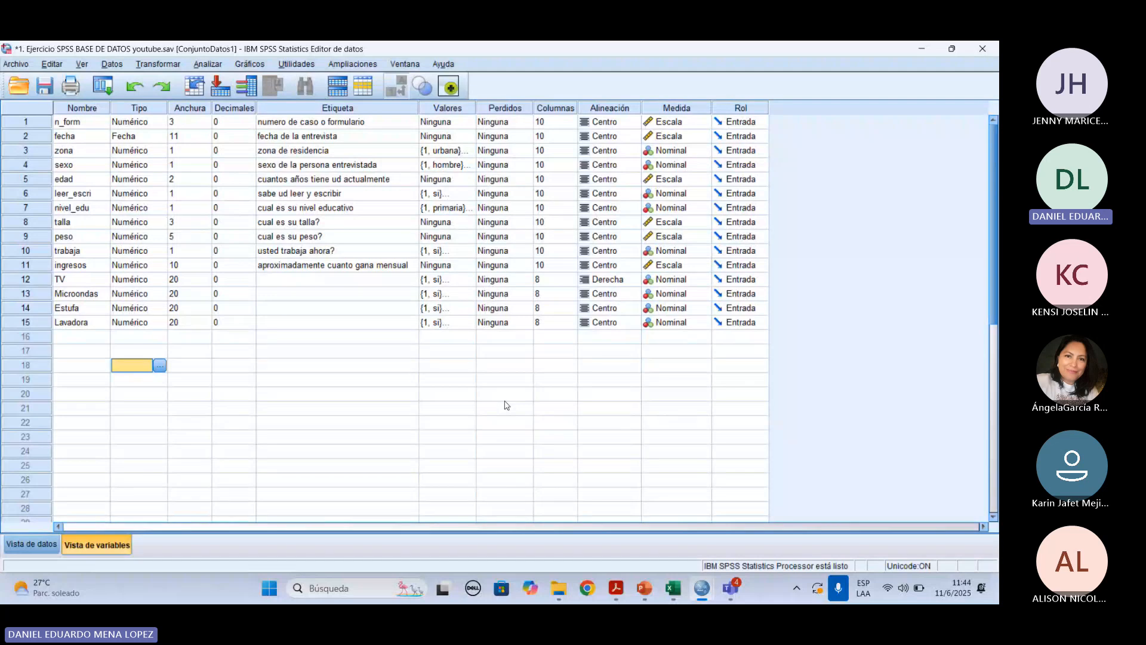